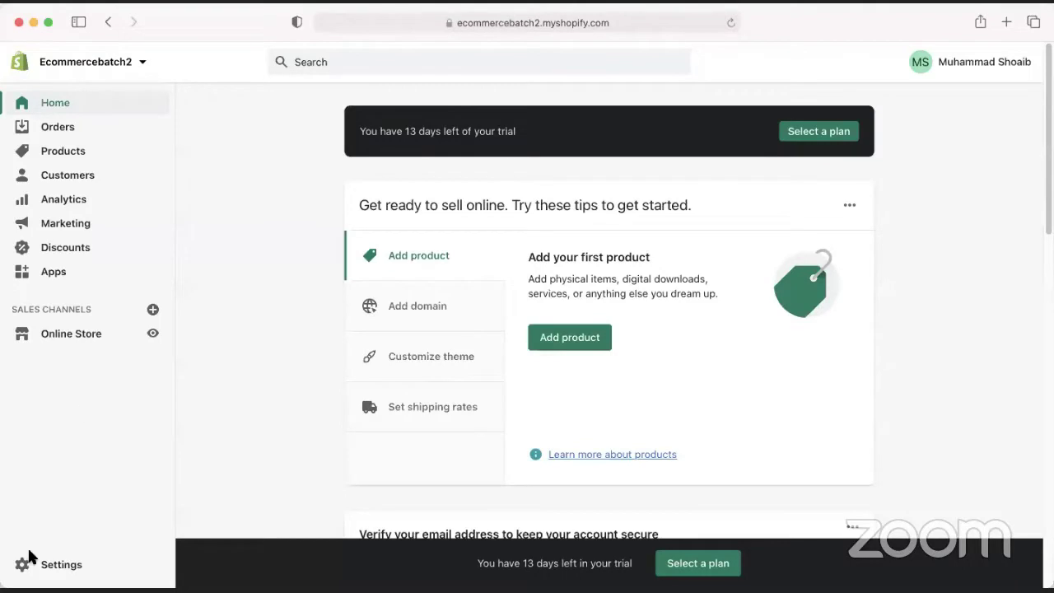
# Step: Check the General store details under Settings, then go back to the Settings overview
pyautogui.click(63, 568)
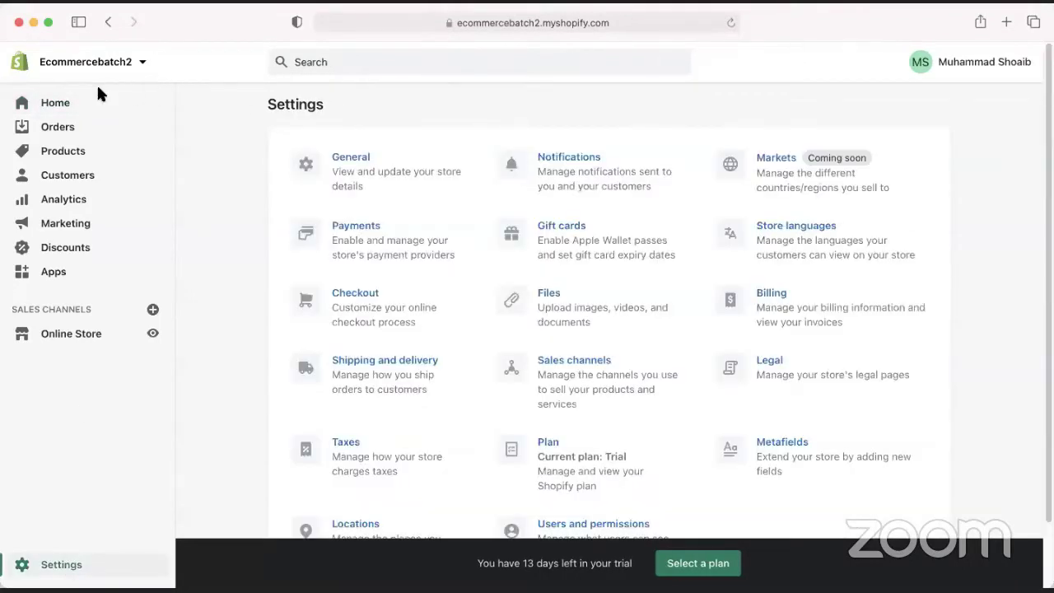
pyautogui.click(409, 189)
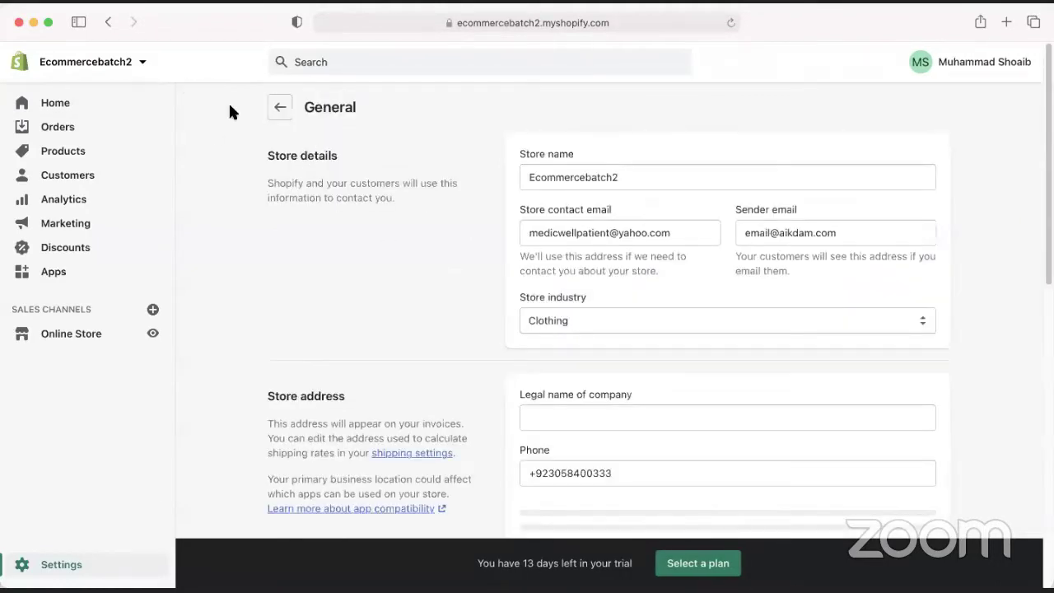
pyautogui.click(279, 107)
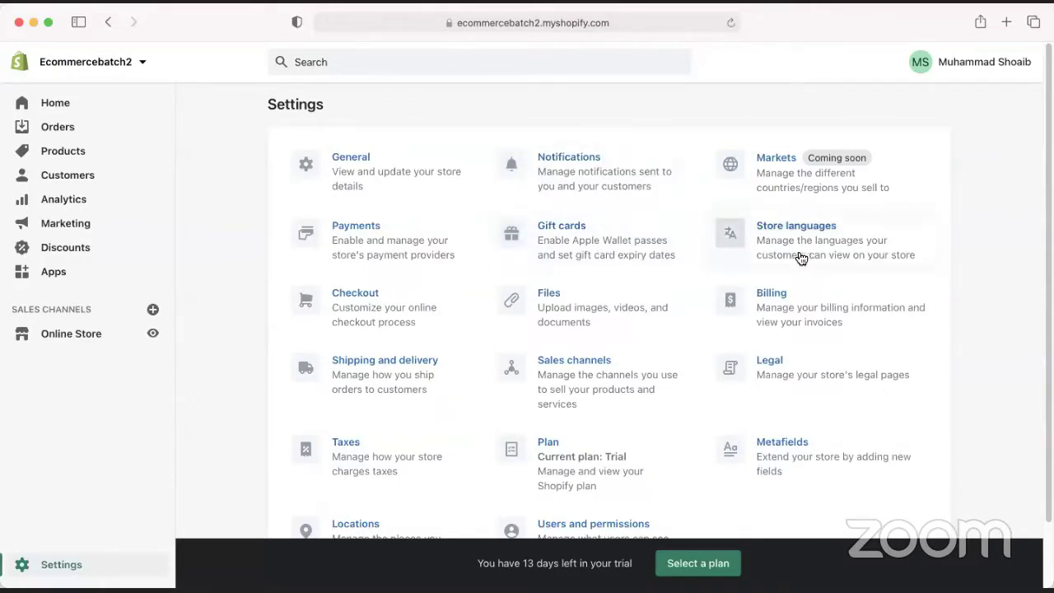
# Step: Look over the Checkout settings and the Files library, returning to Settings each time
pyautogui.click(425, 326)
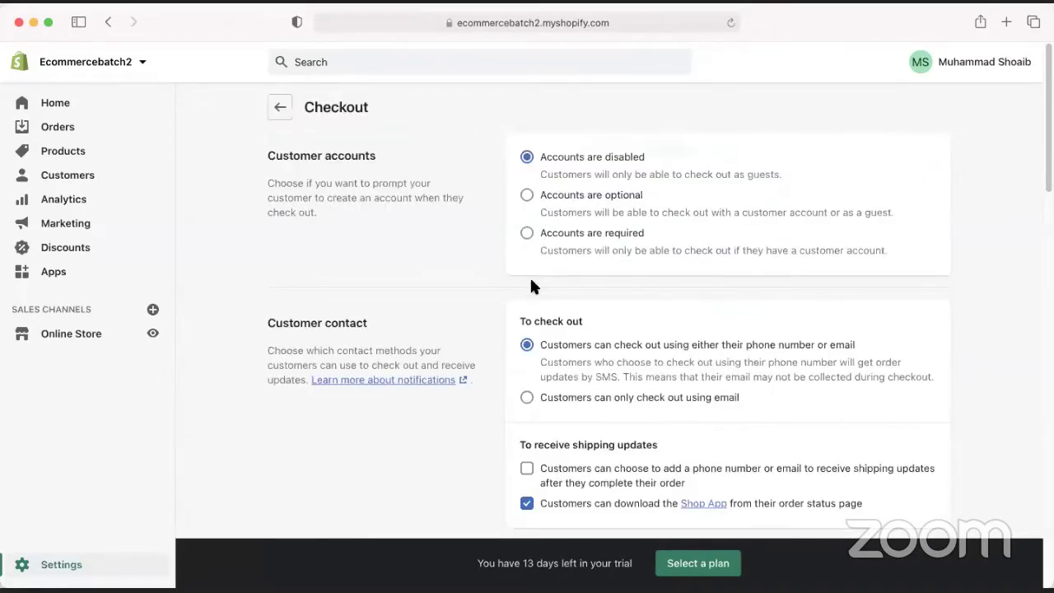
pyautogui.scroll(-15, 511, 313)
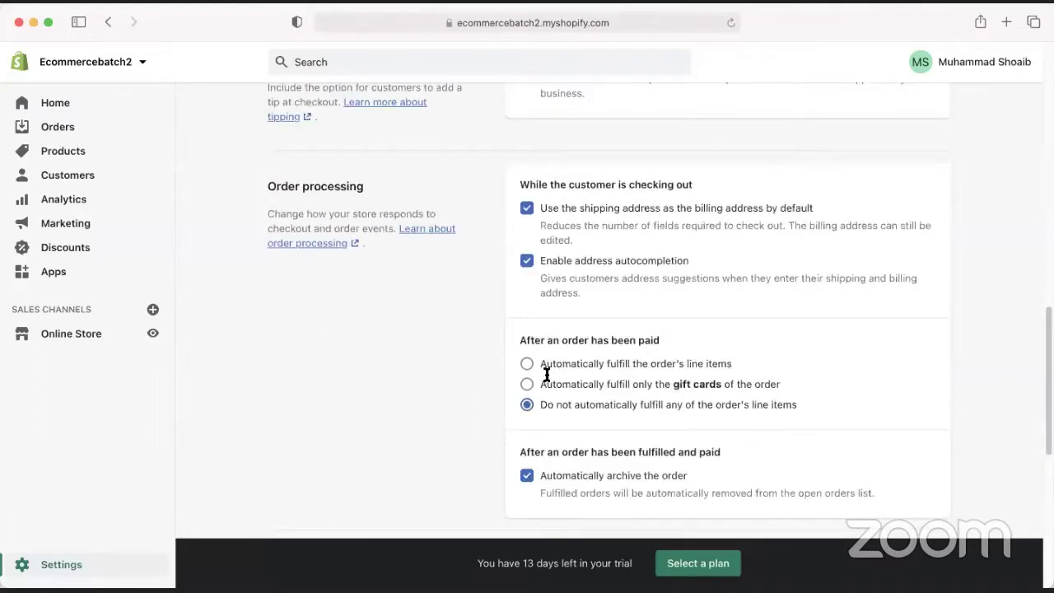
pyautogui.scroll(15, 546, 374)
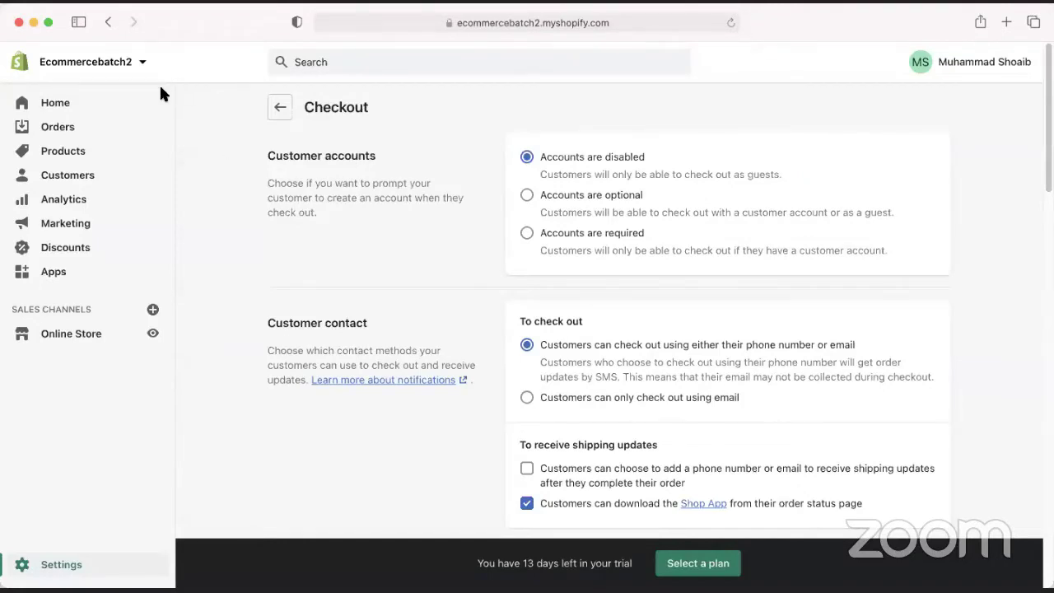
pyautogui.click(280, 108)
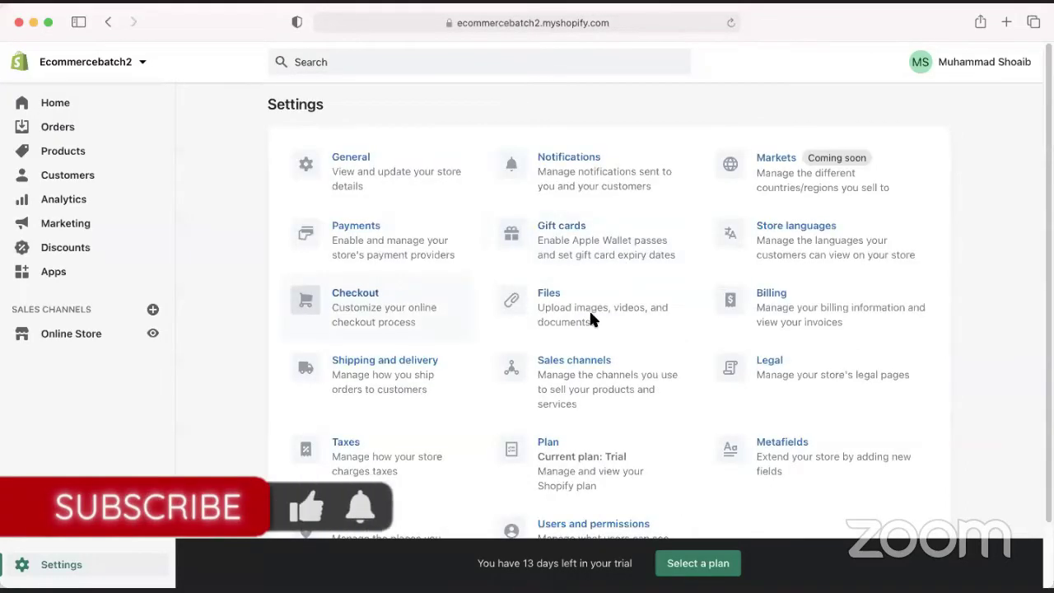
pyautogui.click(588, 313)
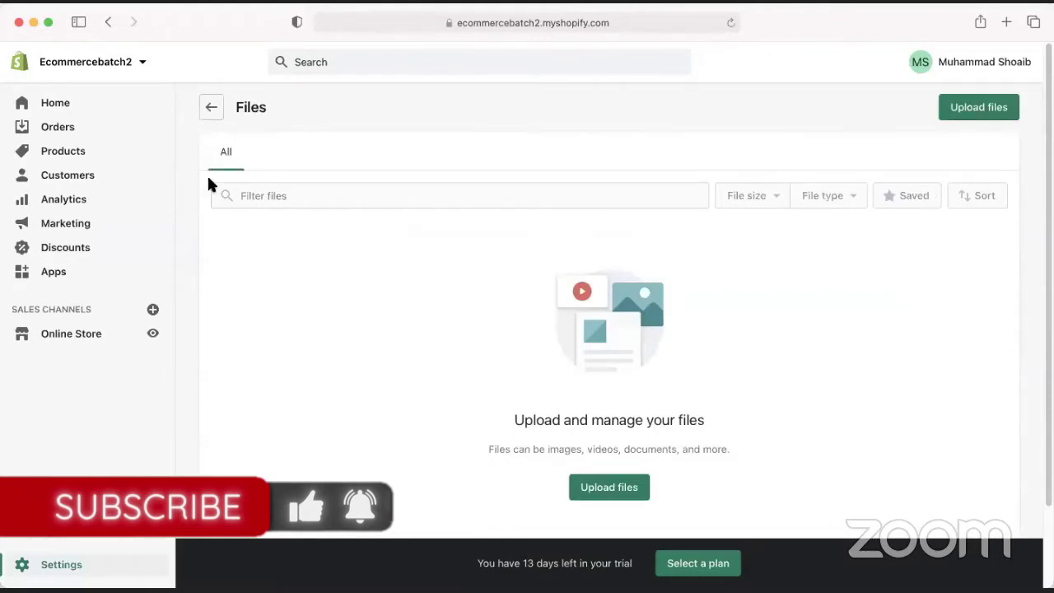
pyautogui.click(211, 111)
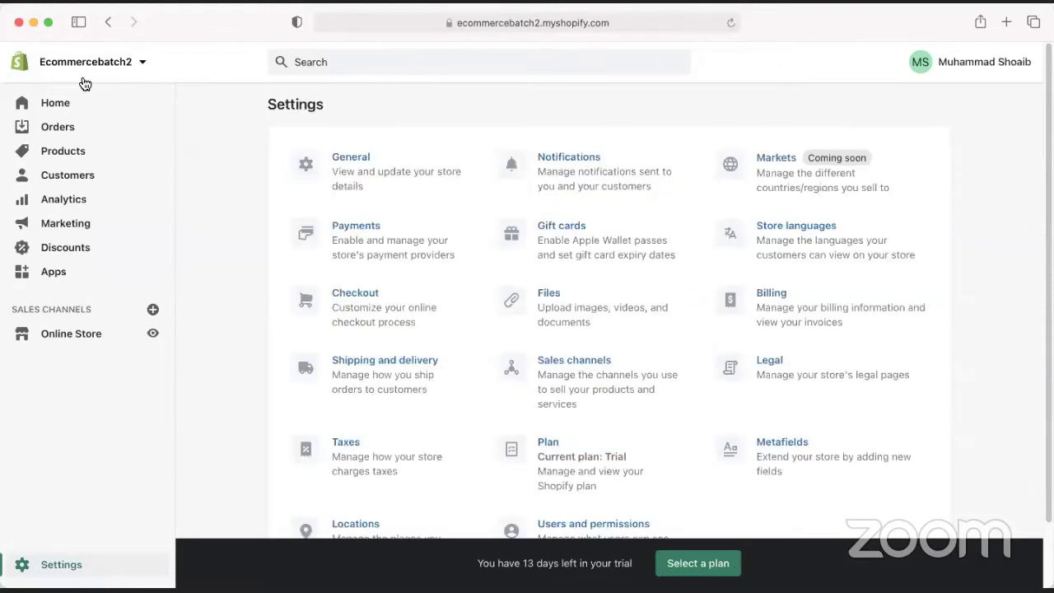
# Step: Check the Billing and Shipping and delivery settings, then open Sales channels
pyautogui.click(796, 333)
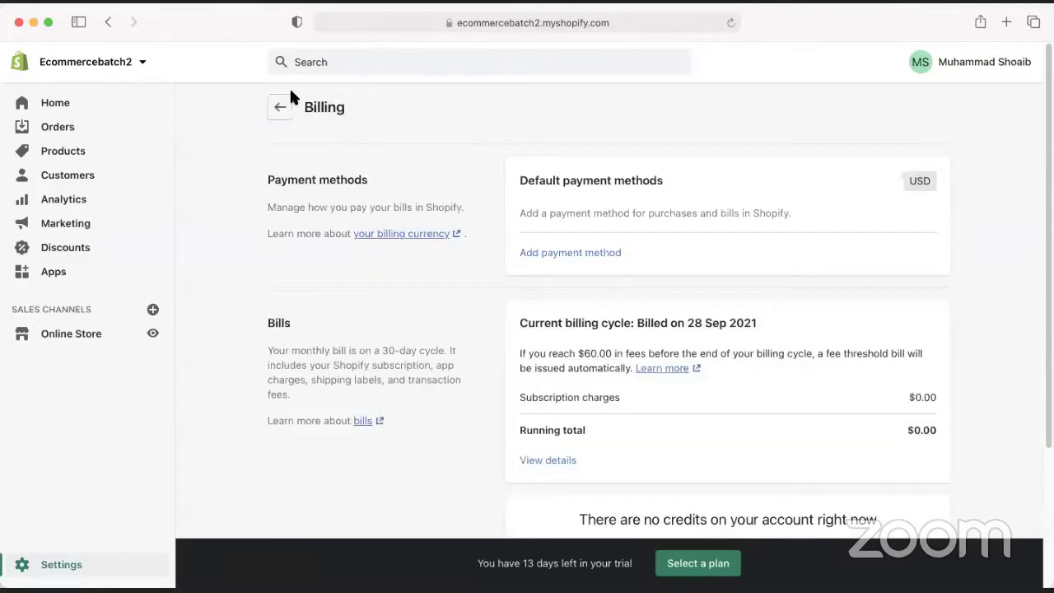
pyautogui.click(278, 107)
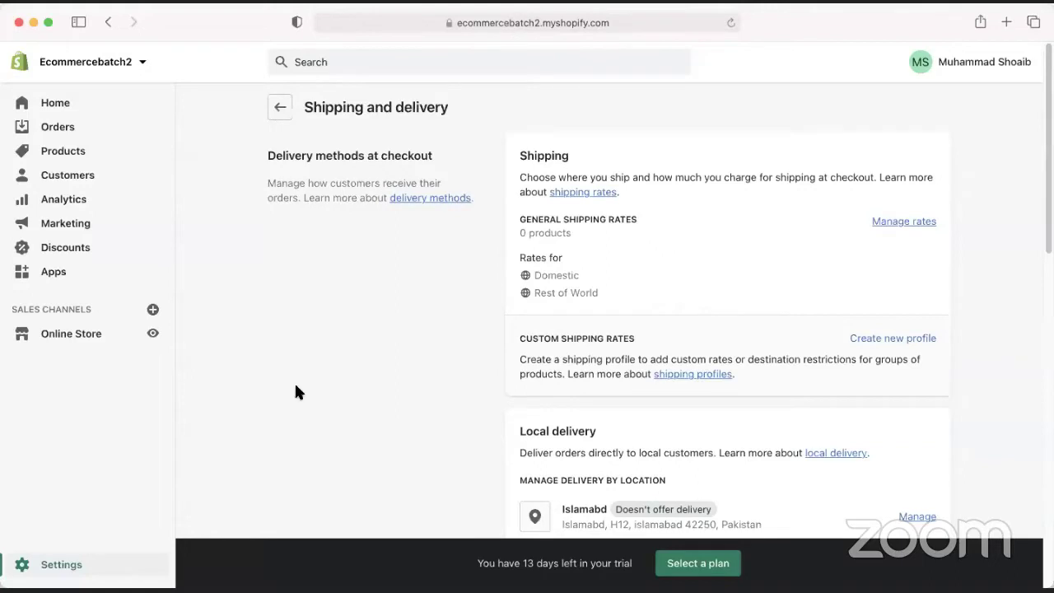
pyautogui.click(275, 112)
pyautogui.click(531, 378)
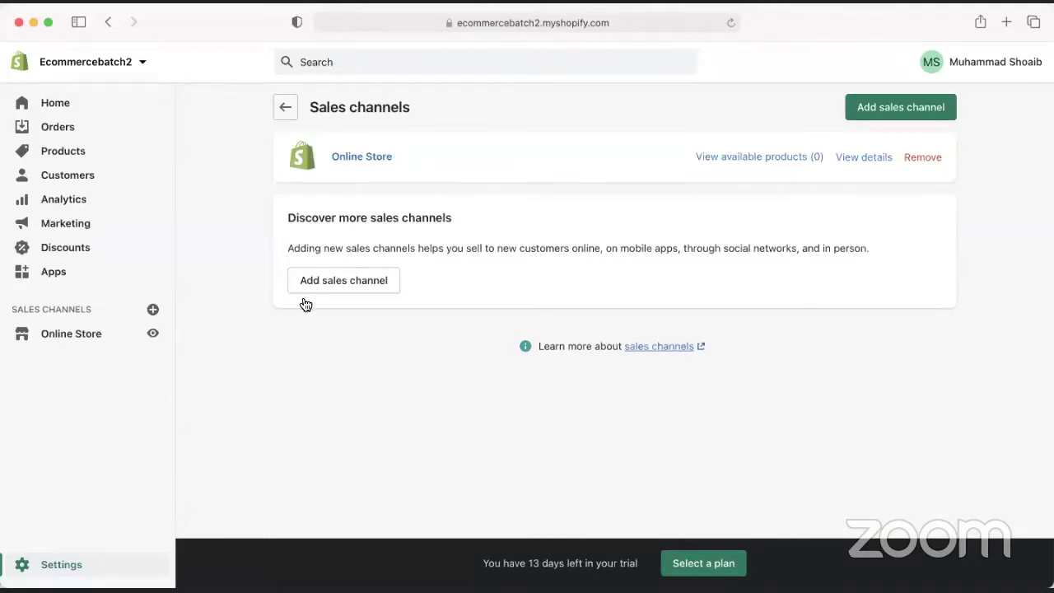
# Step: Scroll the Add sales channel list without adding any, close it, and return to Settings
pyautogui.click(326, 283)
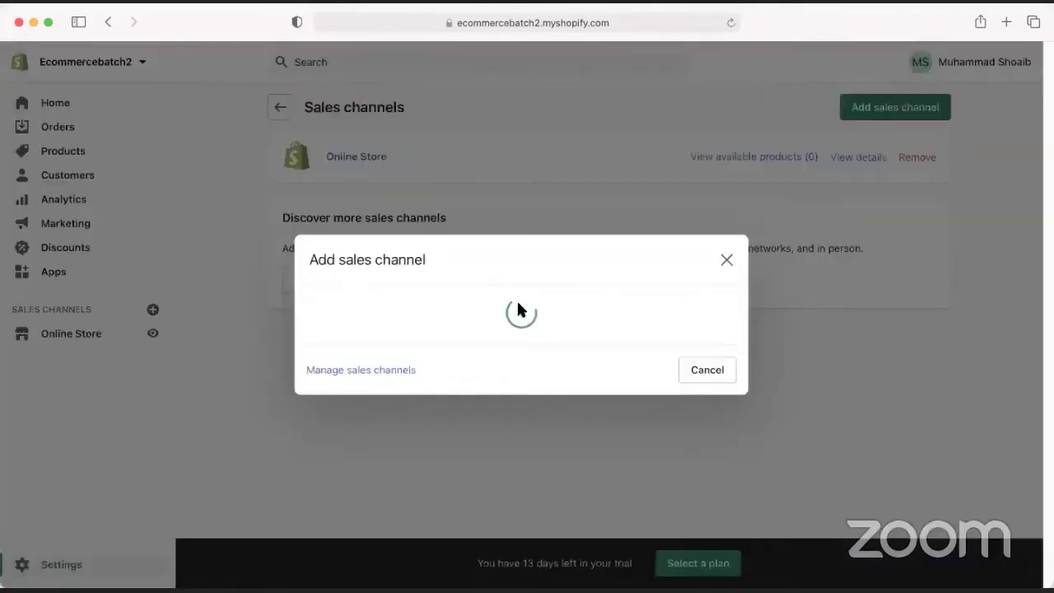
pyautogui.scroll(-5, 433, 301)
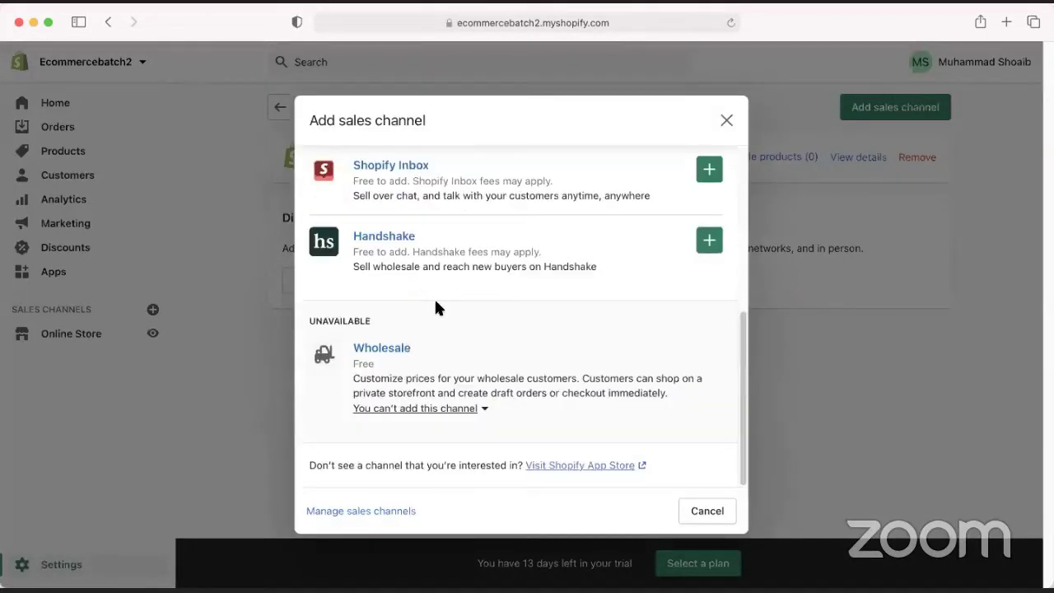
pyautogui.scroll(2, 411, 208)
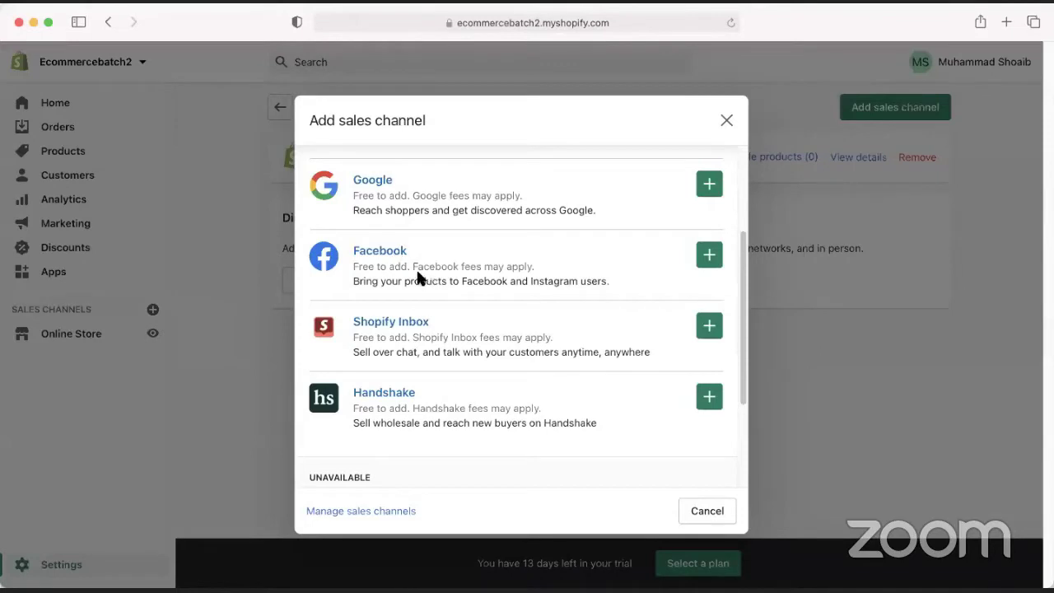
pyautogui.scroll(-3, 526, 381)
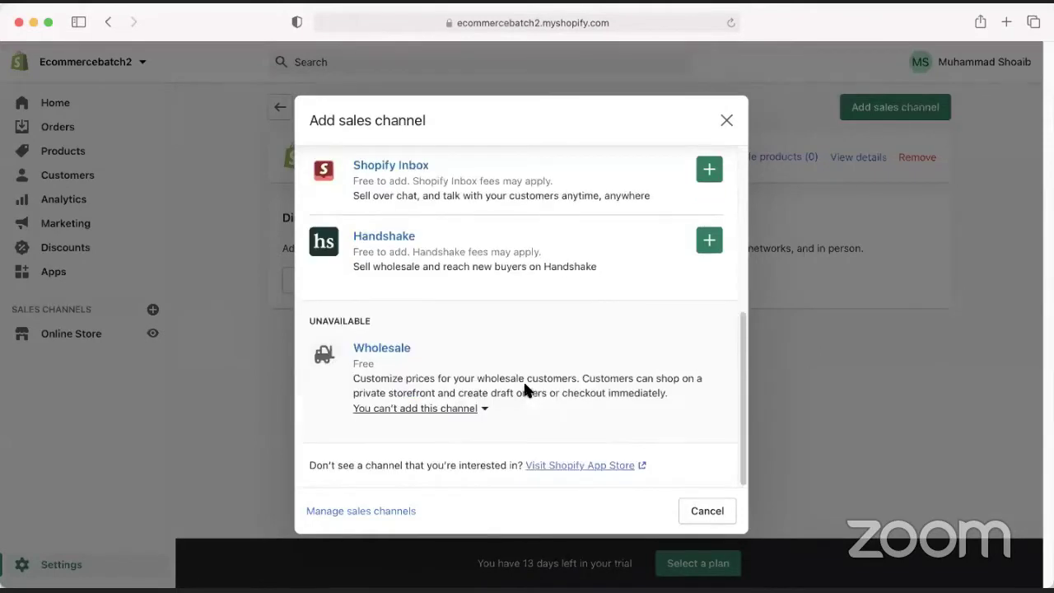
pyautogui.scroll(5, 461, 258)
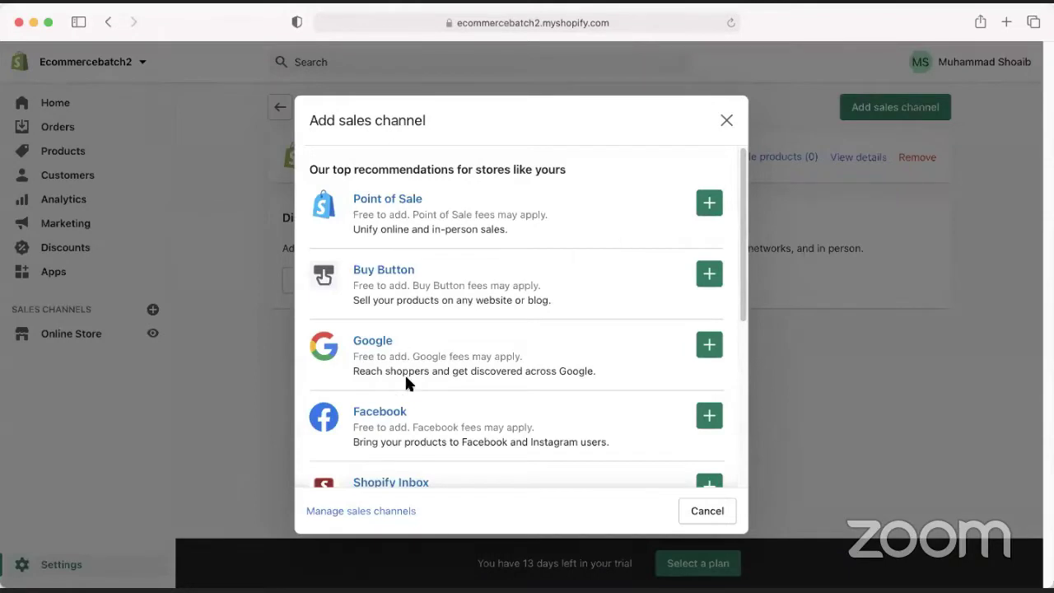
pyautogui.scroll(-1, 391, 264)
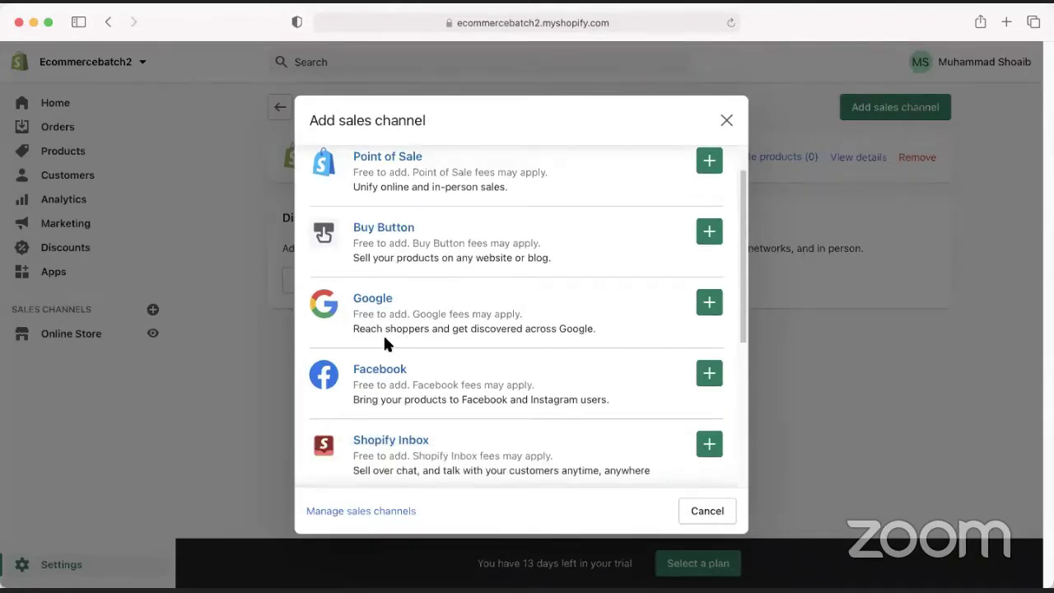
pyautogui.click(725, 120)
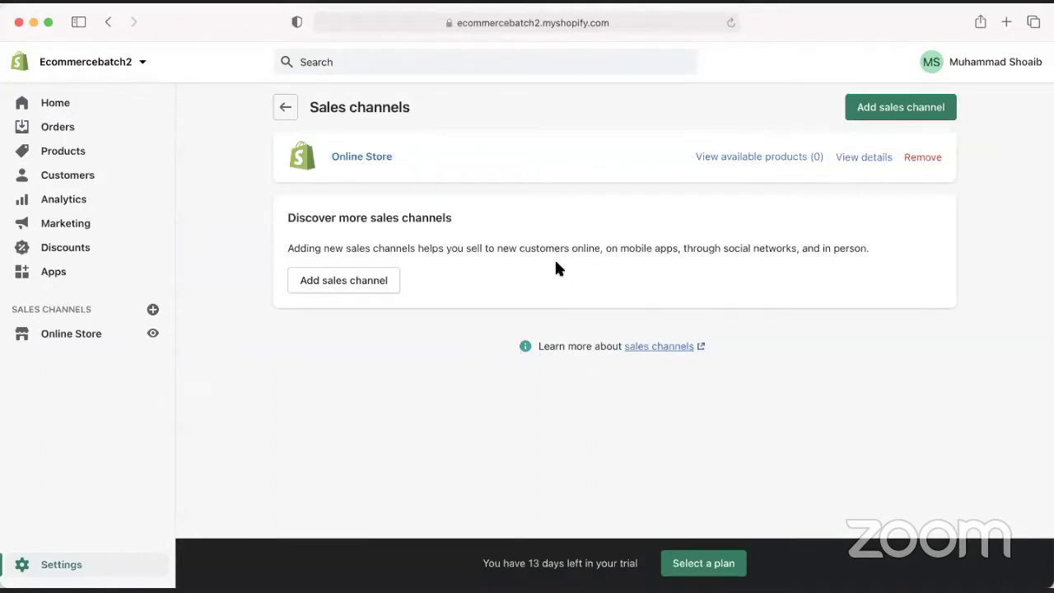
pyautogui.press('super+bracketleft')
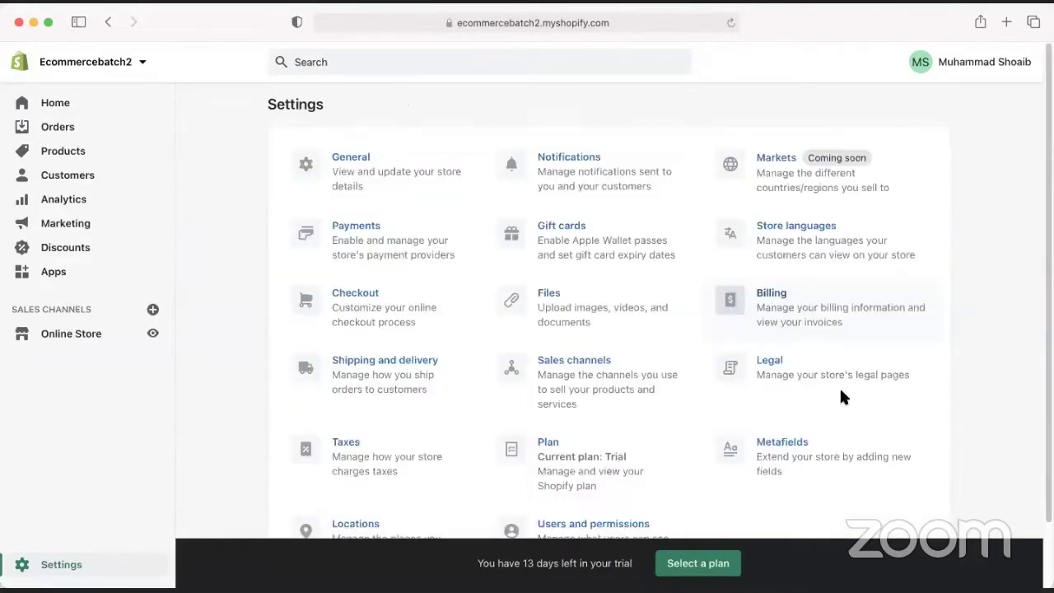
# Step: Open Legal settings, scan the empty policy editors, and place the cursor in Refund policy
pyautogui.scroll(-1, 790, 374)
pyautogui.click(783, 372)
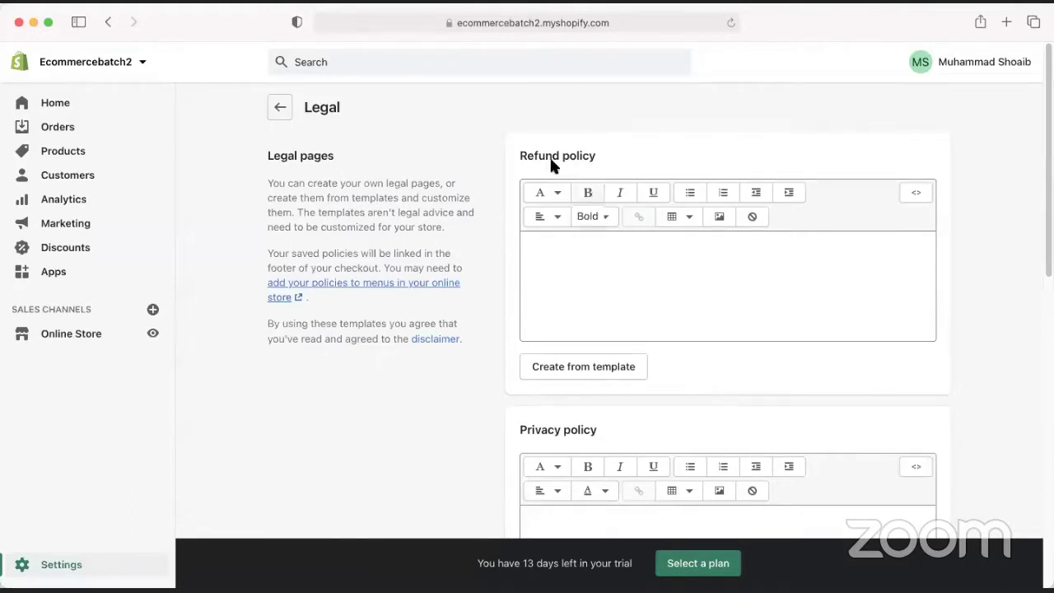
pyautogui.scroll(-5, 516, 308)
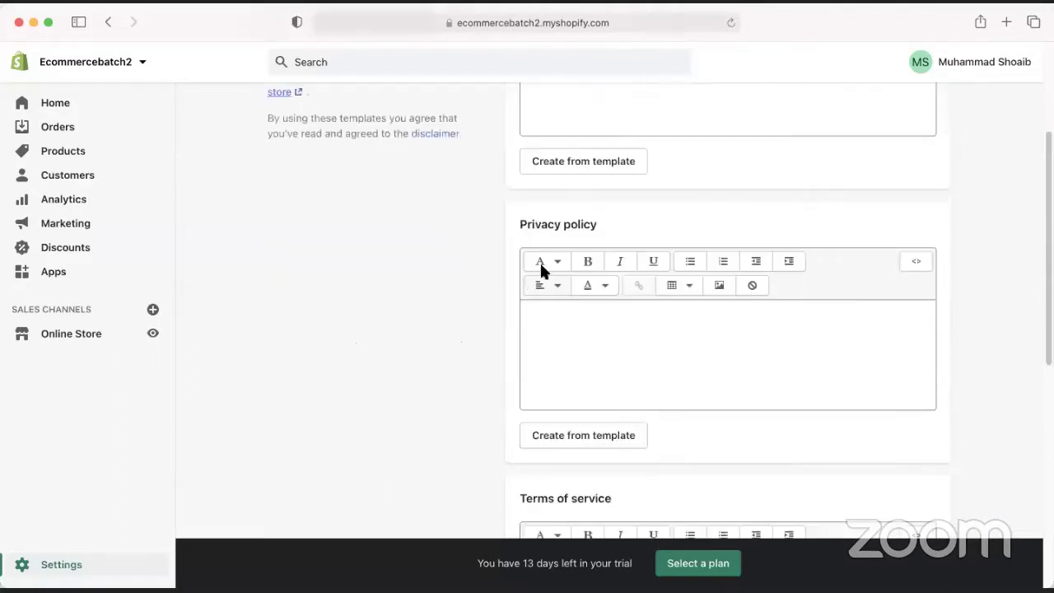
pyautogui.scroll(-4, 535, 338)
pyautogui.scroll(-6, 550, 379)
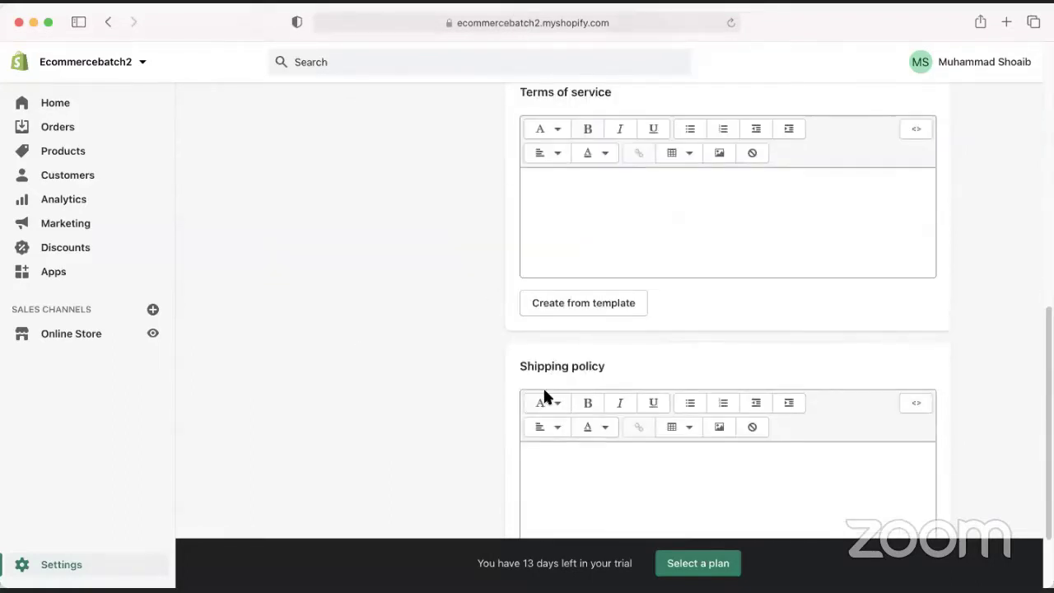
pyautogui.scroll(-3, 559, 329)
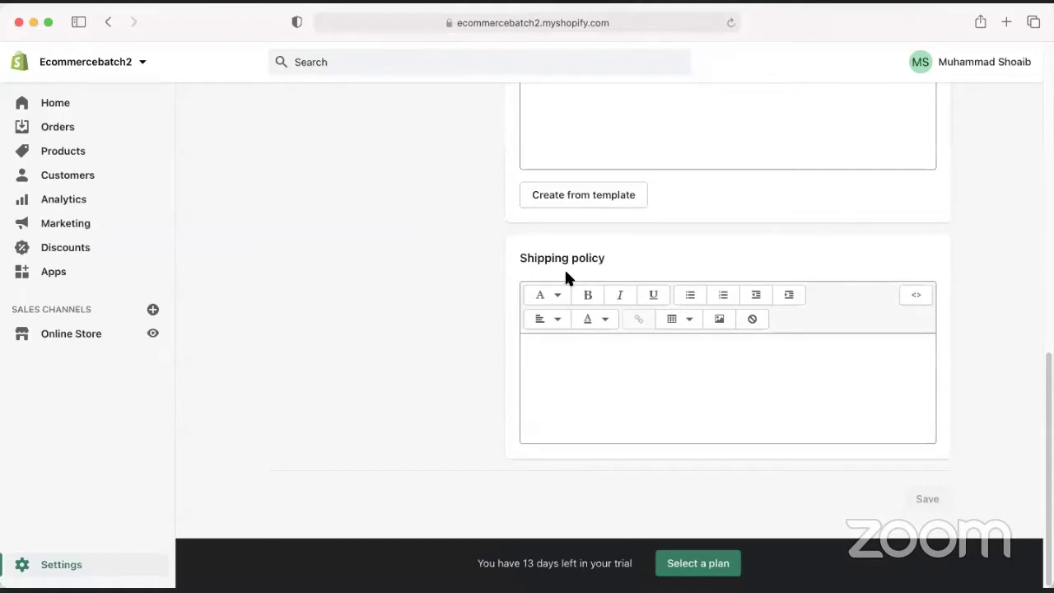
pyautogui.scroll(15, 535, 325)
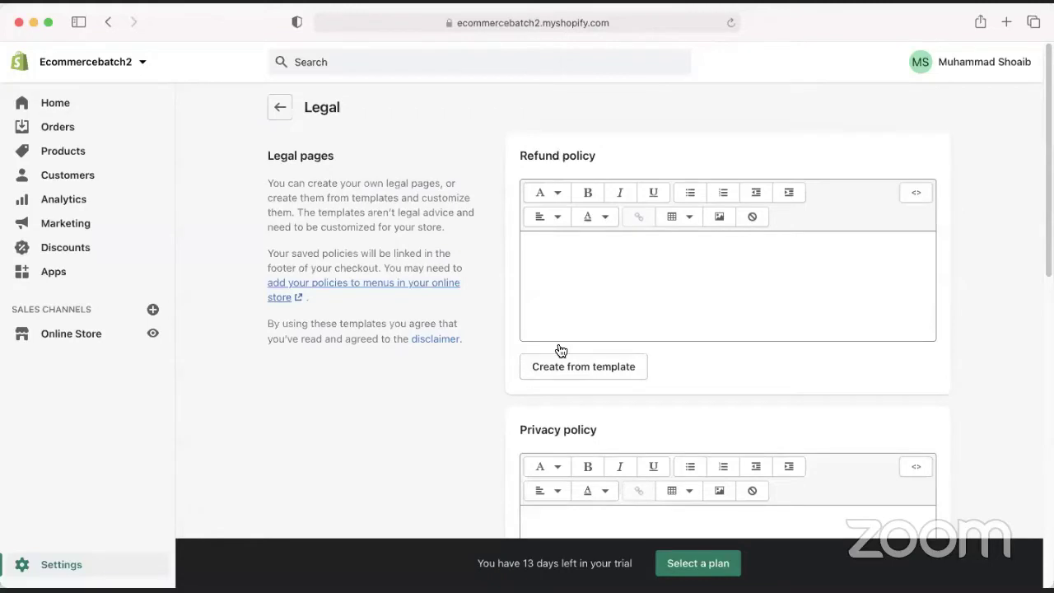
pyautogui.click(597, 336)
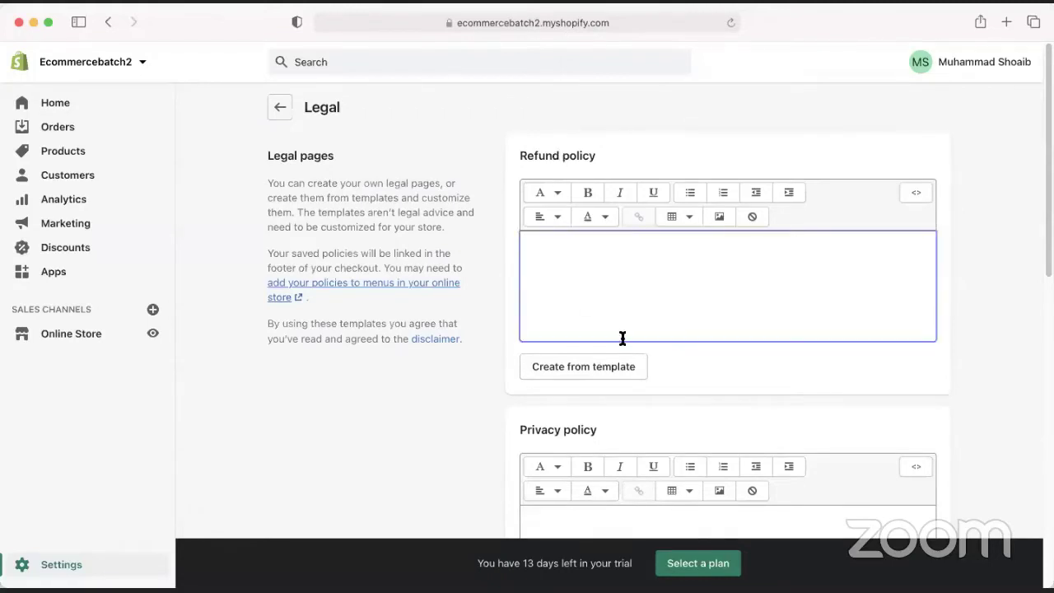
# Step: Fill the Refund policy editor with Shopify's template text
pyautogui.click(579, 368)
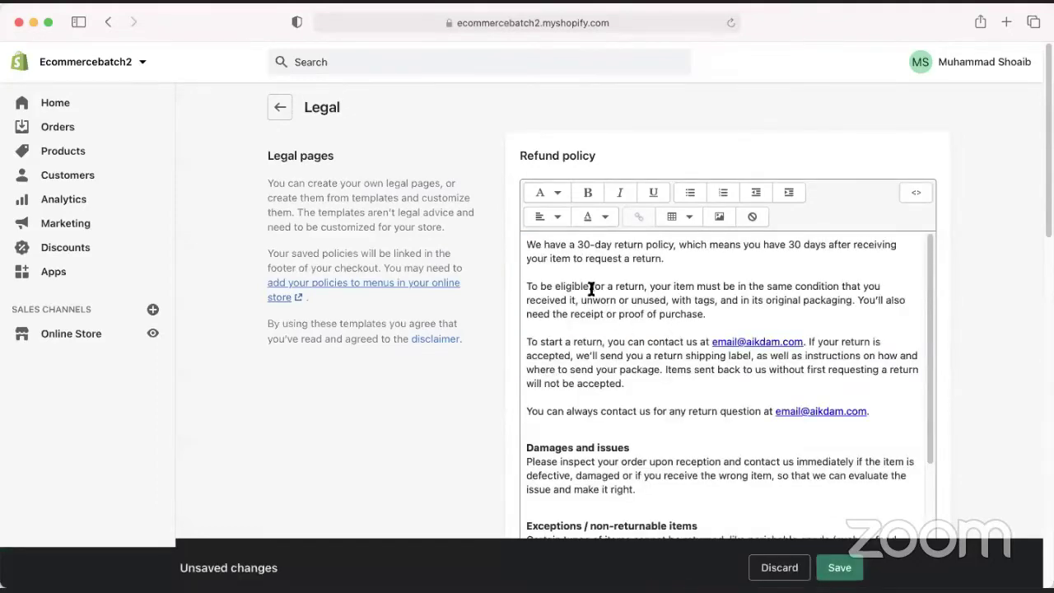
pyautogui.scroll(-5, 645, 393)
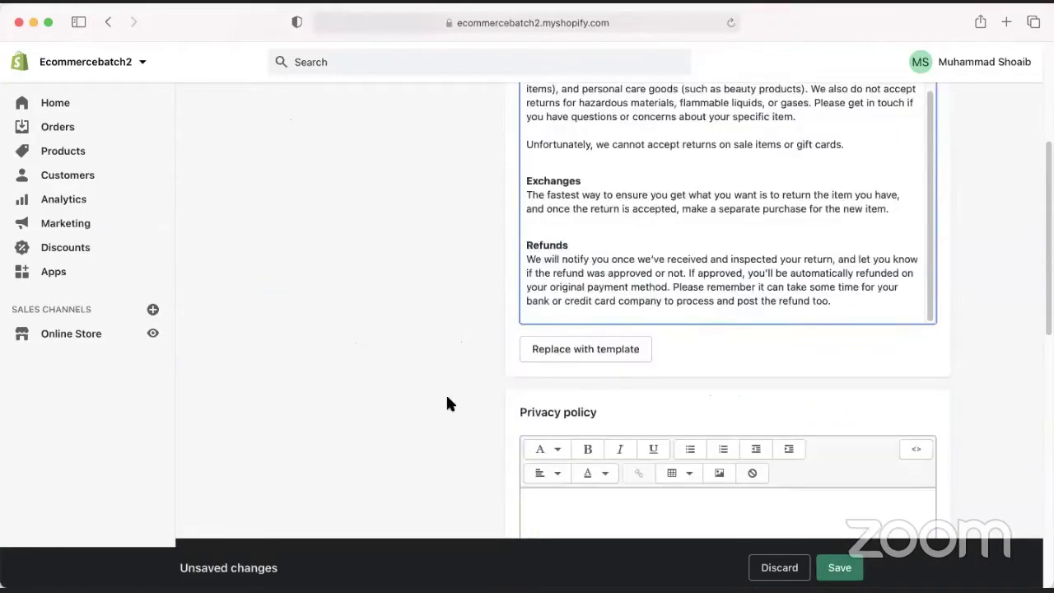
pyautogui.scroll(5, 469, 407)
pyautogui.scroll(3, 585, 404)
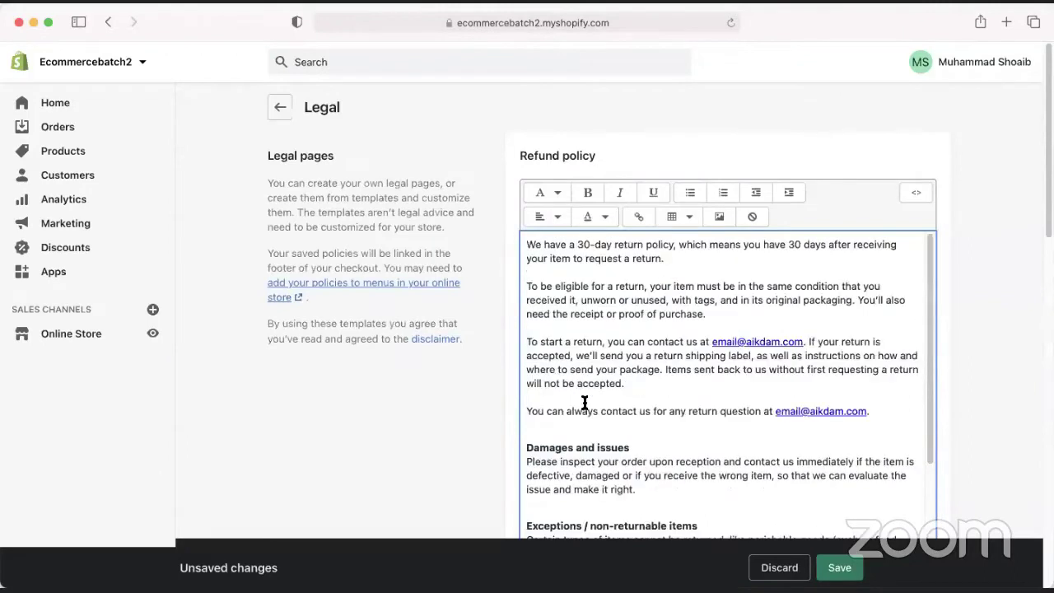
pyautogui.click(591, 267)
pyautogui.click(592, 447)
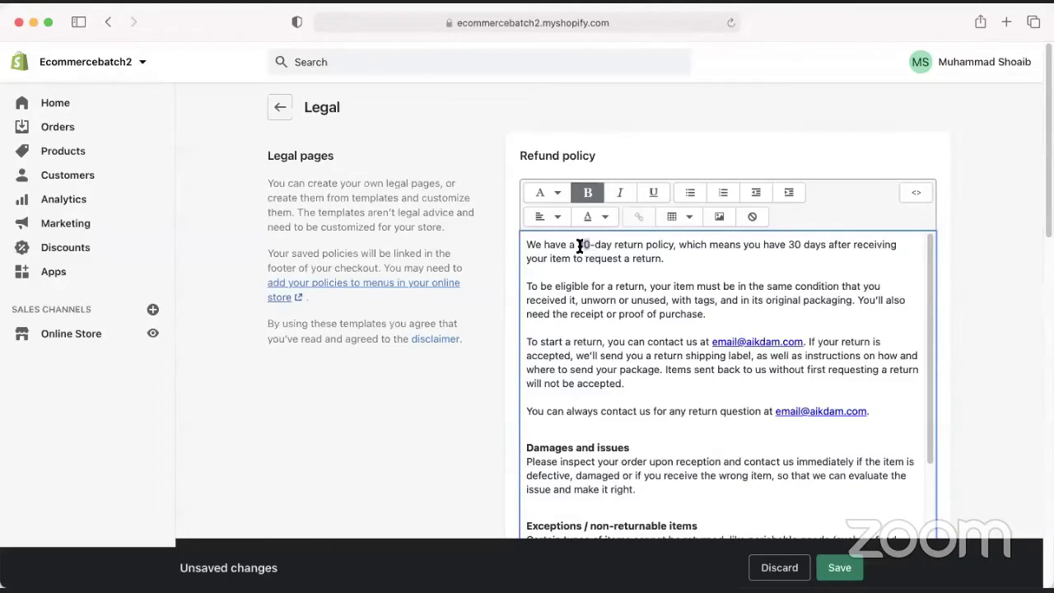
# Step: Change both '30' day values in the refund policy's first sentence to 15
pyautogui.doubleClick(580, 245)
pyautogui.write('14')
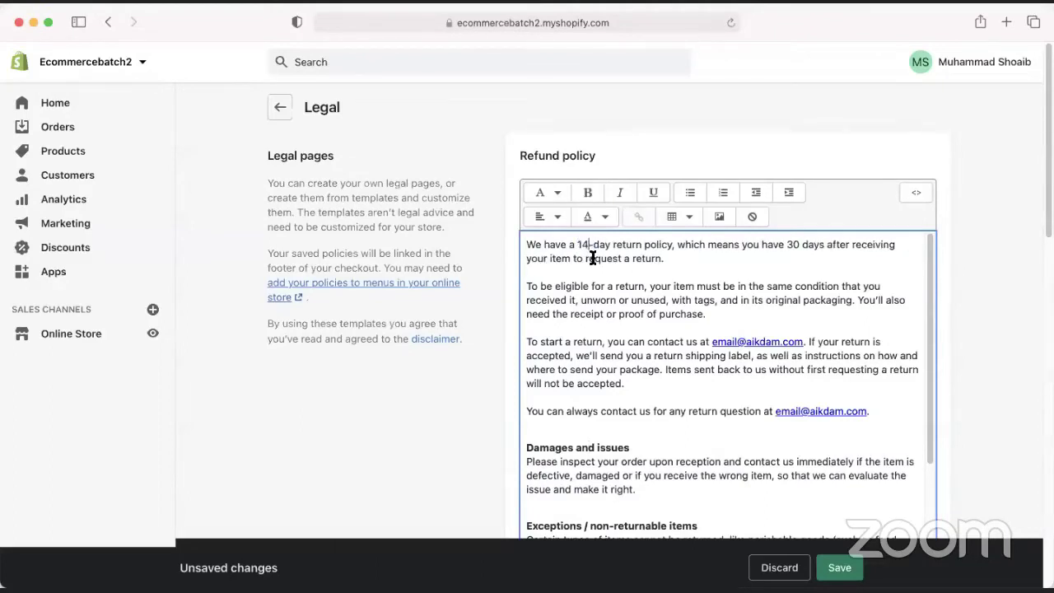
pyautogui.press('BackSpace')
pyautogui.write('5')
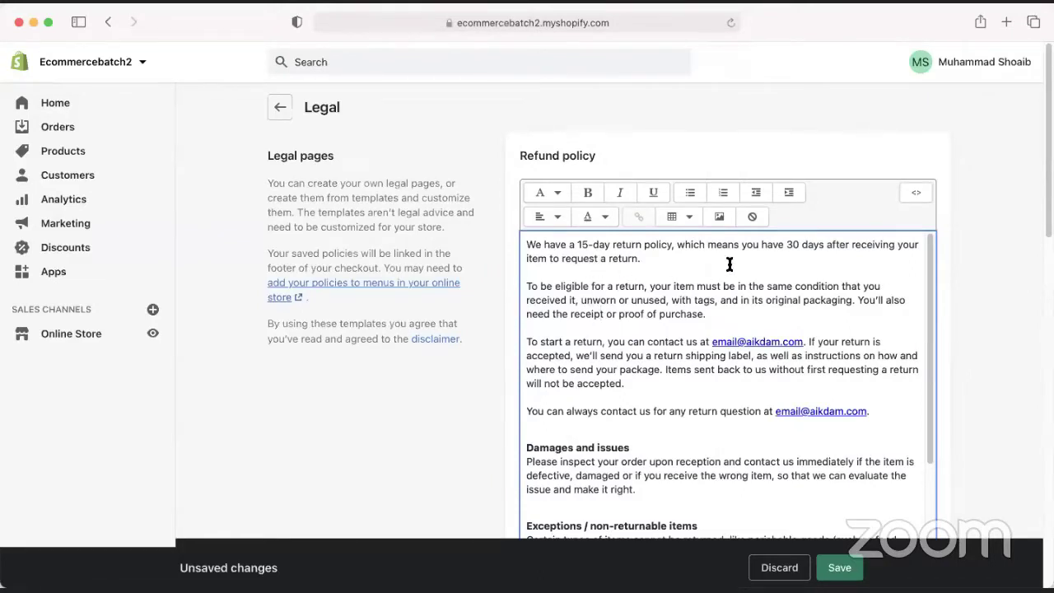
pyautogui.doubleClick(792, 244)
pyautogui.write('15')
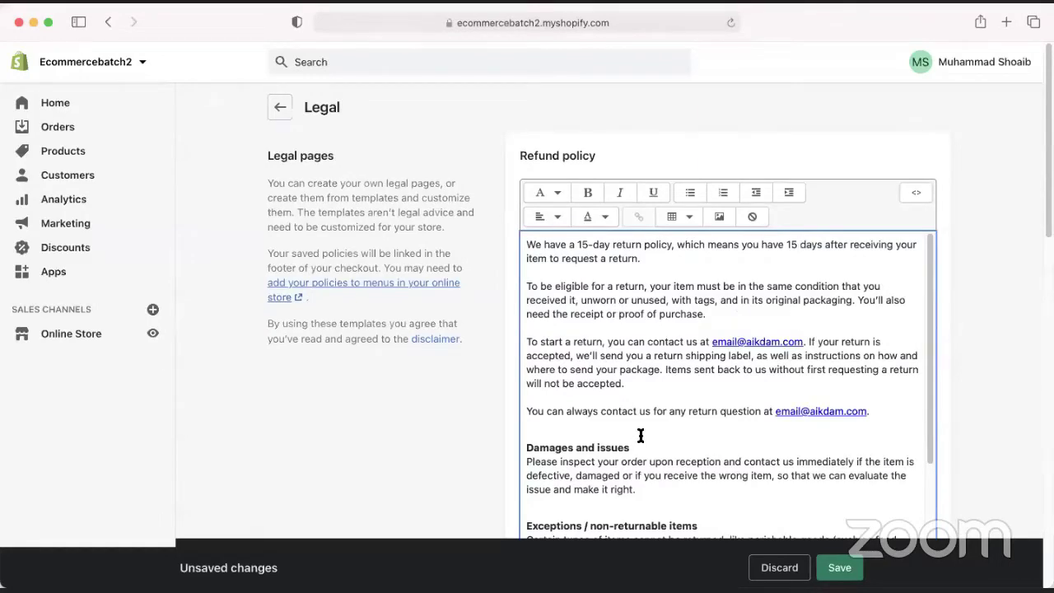
# Step: Review the rest of the refund policy, clearing a stray selection in the email text
pyautogui.scroll(-5, 630, 431)
pyautogui.scroll(5, 741, 329)
pyautogui.moveTo(729, 341); pyautogui.dragTo(781, 341)
pyautogui.click(644, 383)
pyautogui.scroll(-2, 623, 404)
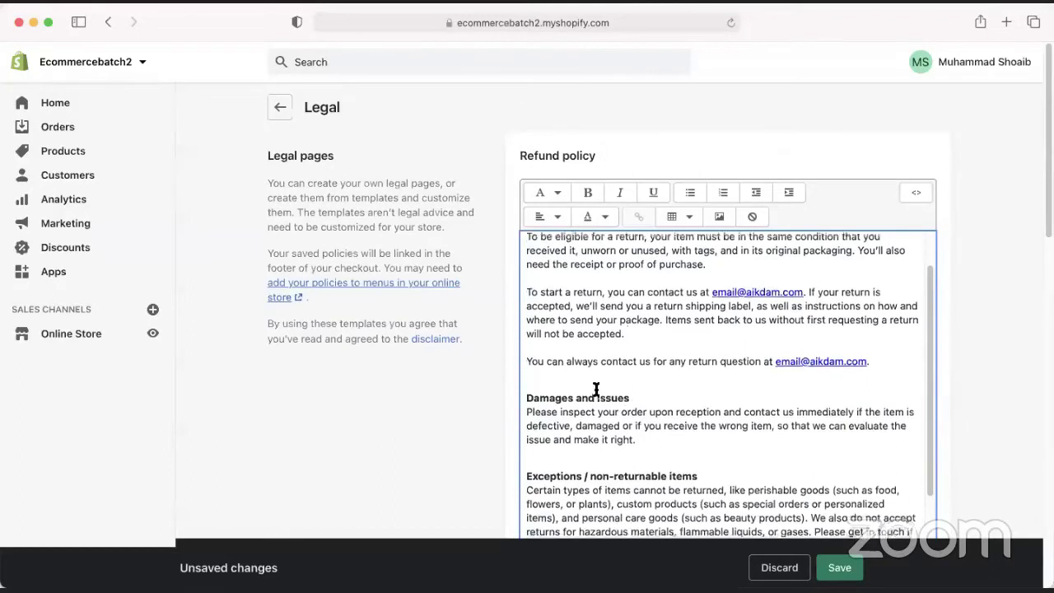
pyautogui.scroll(-10, 456, 353)
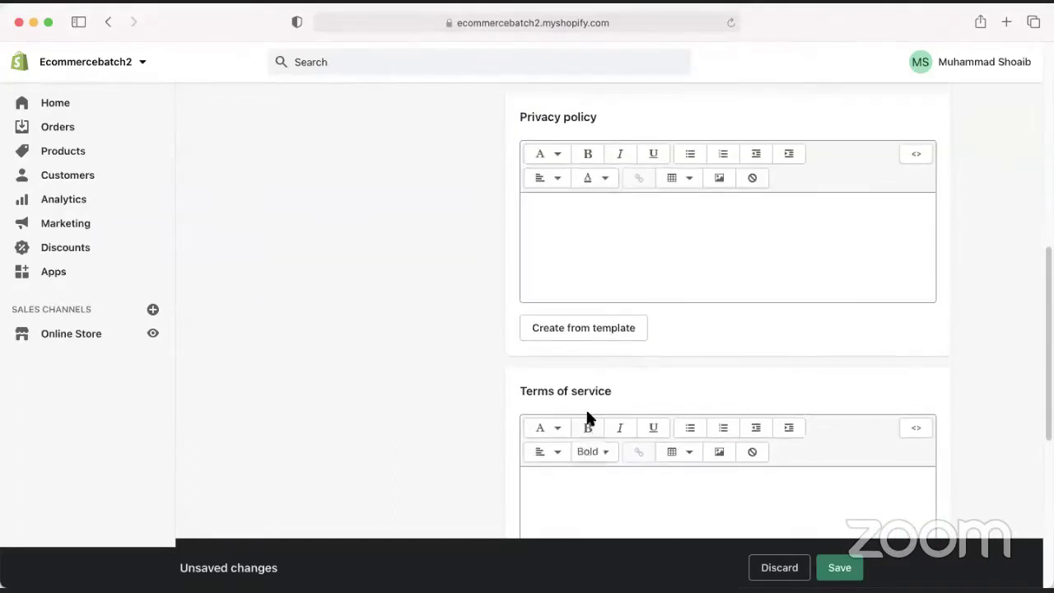
pyautogui.scroll(1, 587, 418)
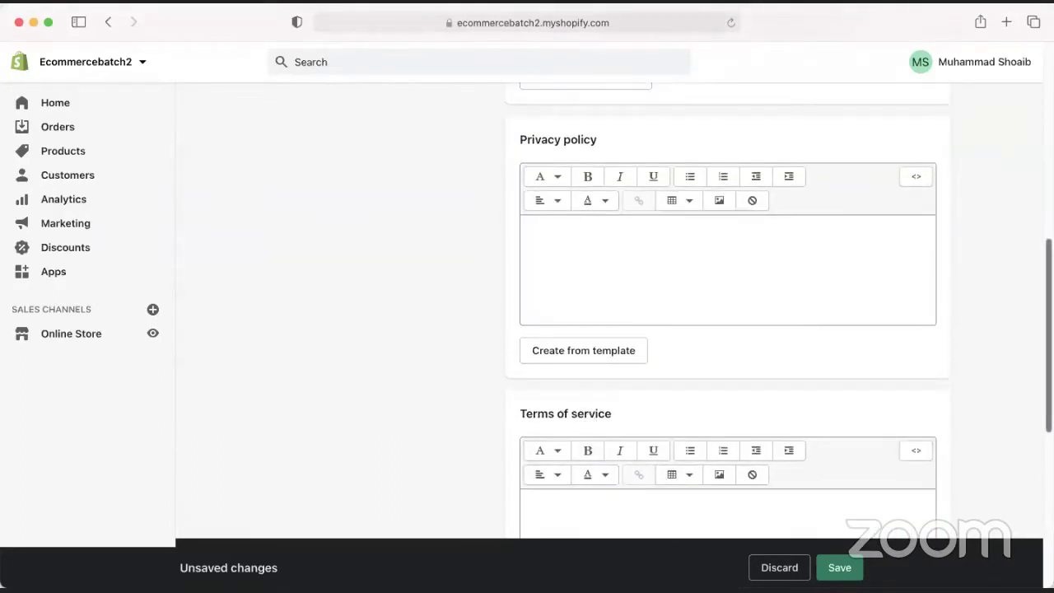
# Step: Generate the Privacy policy from the template and read through its personal information, cookies and contact sections
pyautogui.click(560, 359)
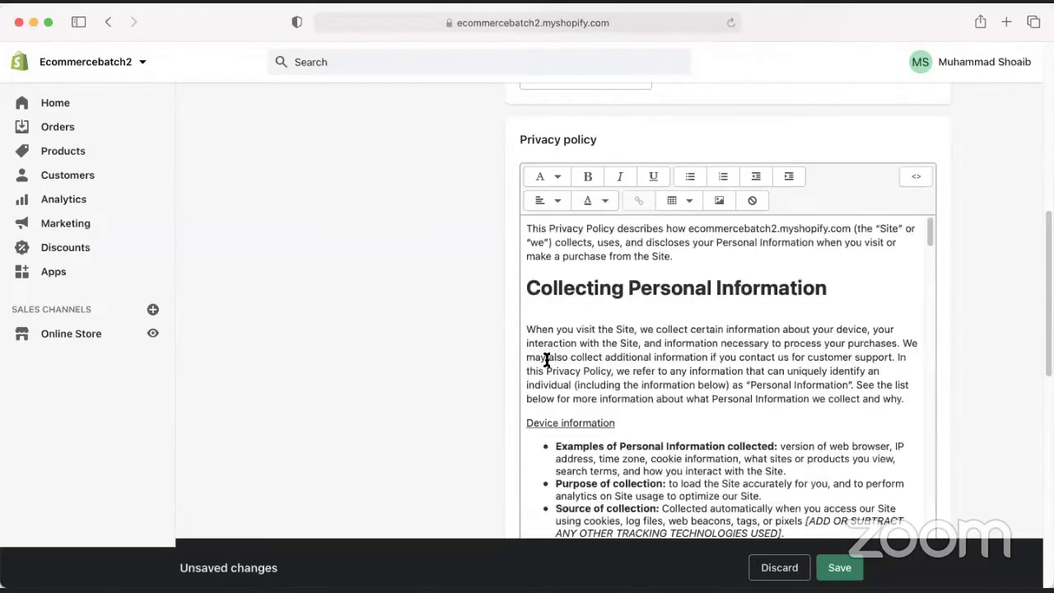
pyautogui.scroll(5, 651, 385)
pyautogui.scroll(-5, 425, 318)
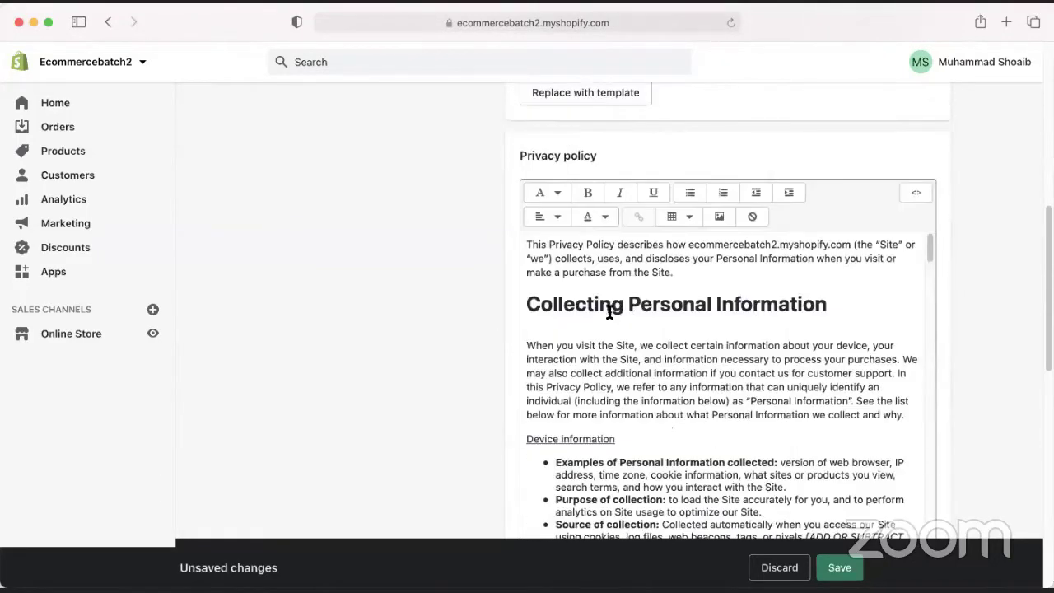
pyautogui.scroll(-8, 621, 340)
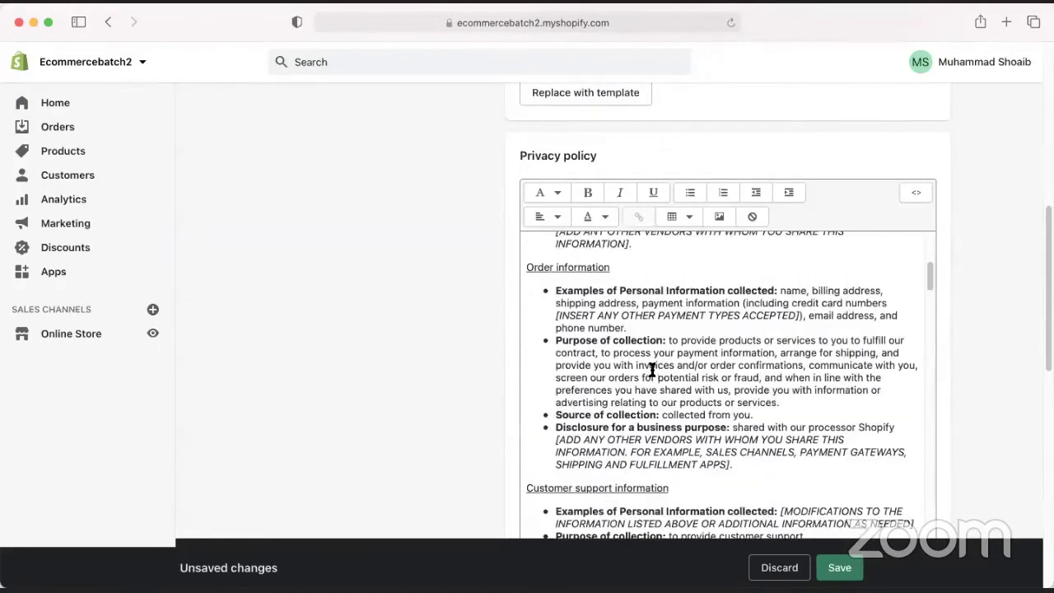
pyautogui.scroll(-10, 670, 383)
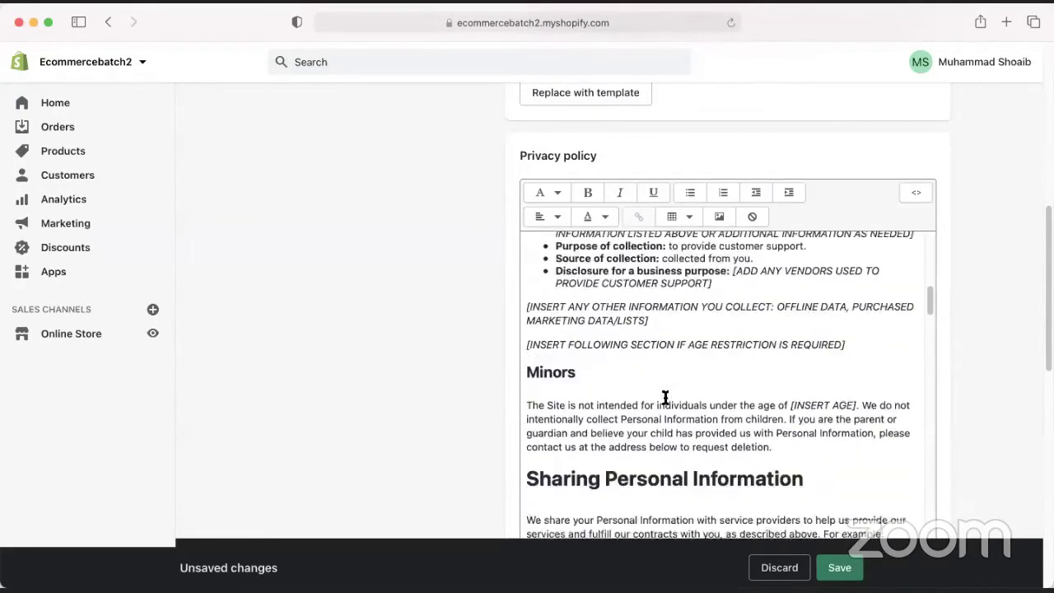
pyautogui.scroll(-15, 657, 412)
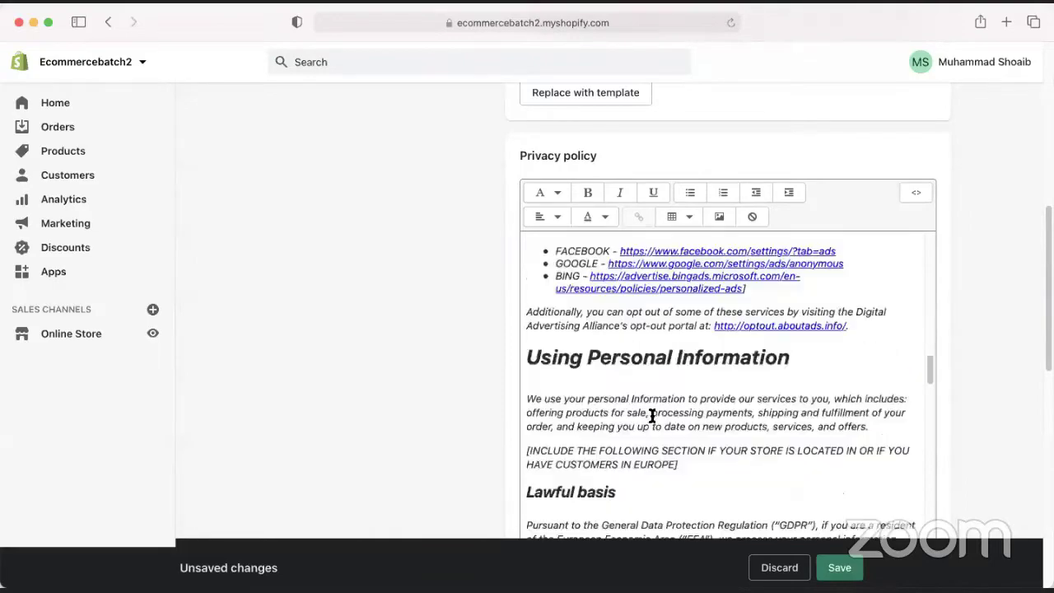
pyautogui.scroll(-20, 665, 434)
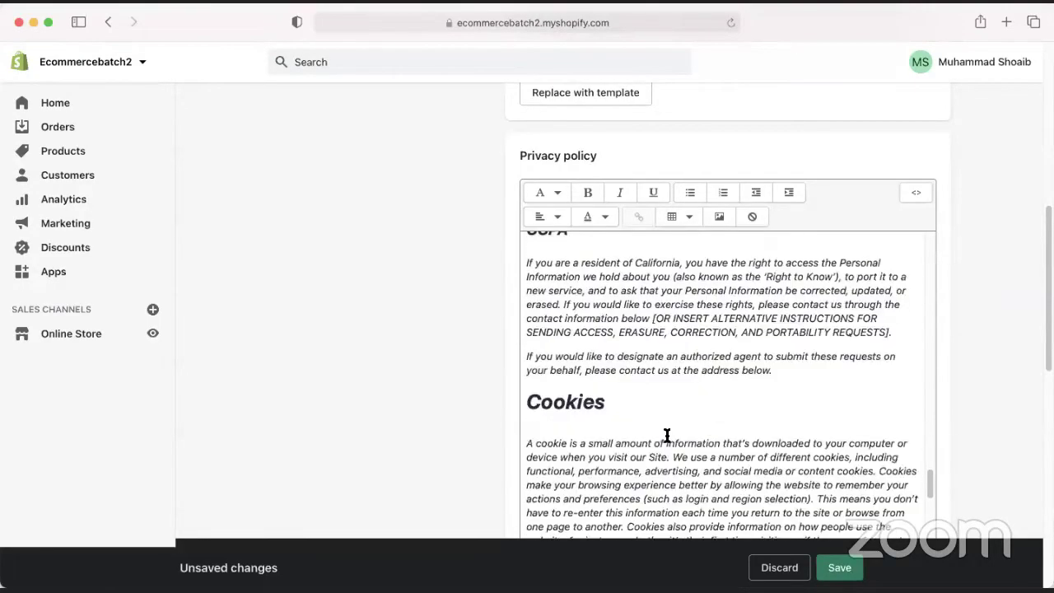
pyautogui.scroll(-20, 663, 432)
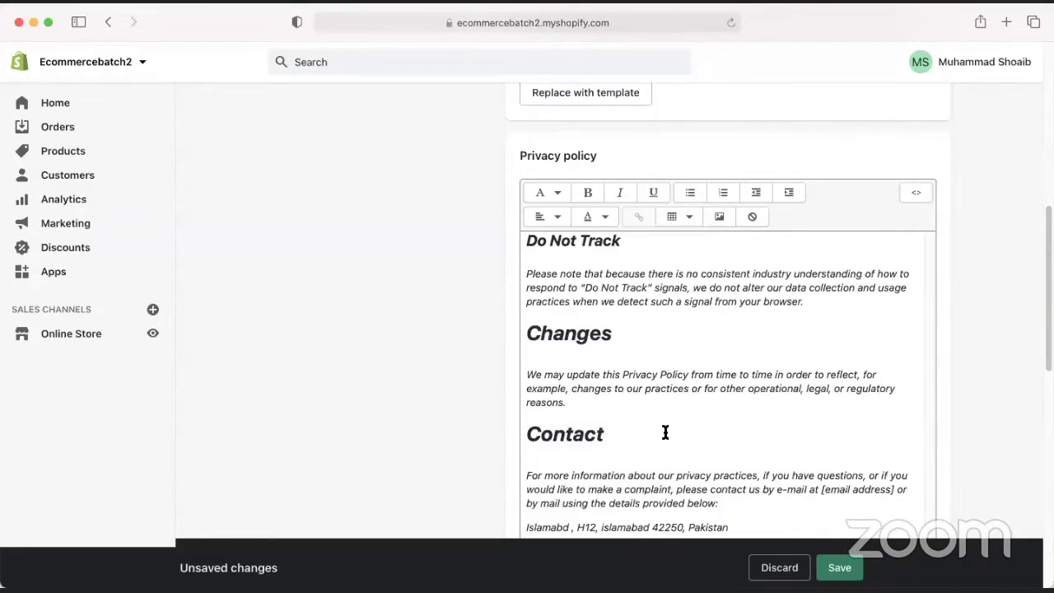
pyautogui.scroll(10, 462, 385)
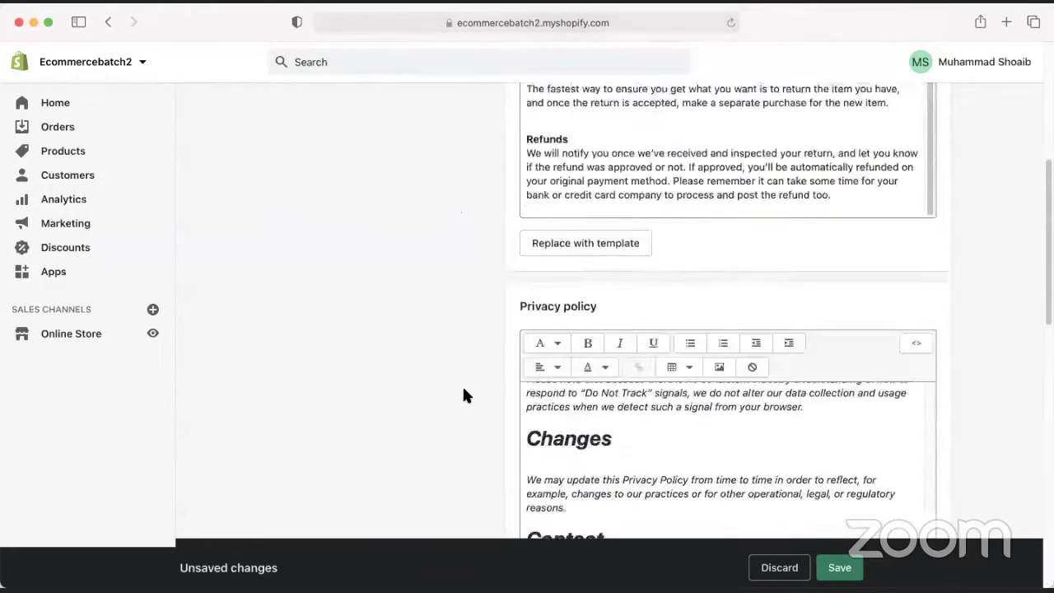
pyautogui.scroll(-7, 519, 319)
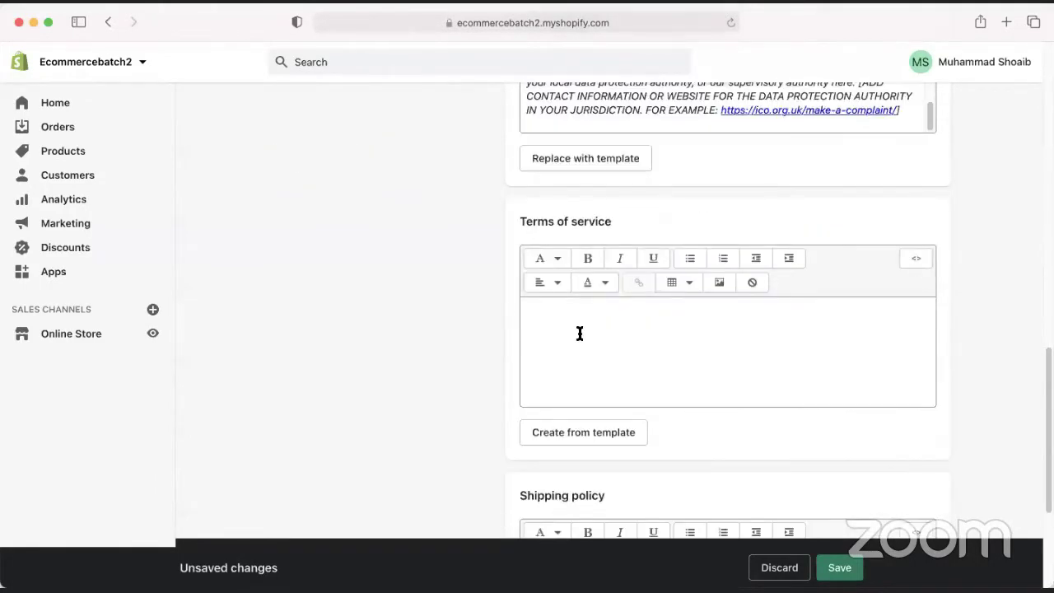
# Step: Generate the Terms of service from the template and review it from Overview to Section 20
pyautogui.click(589, 438)
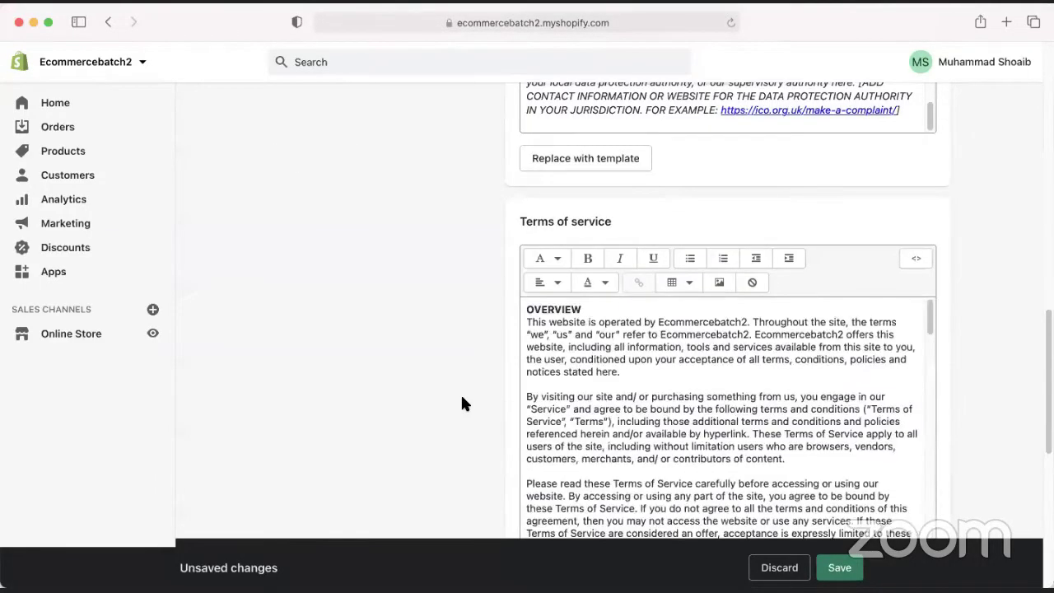
pyautogui.scroll(-10, 590, 332)
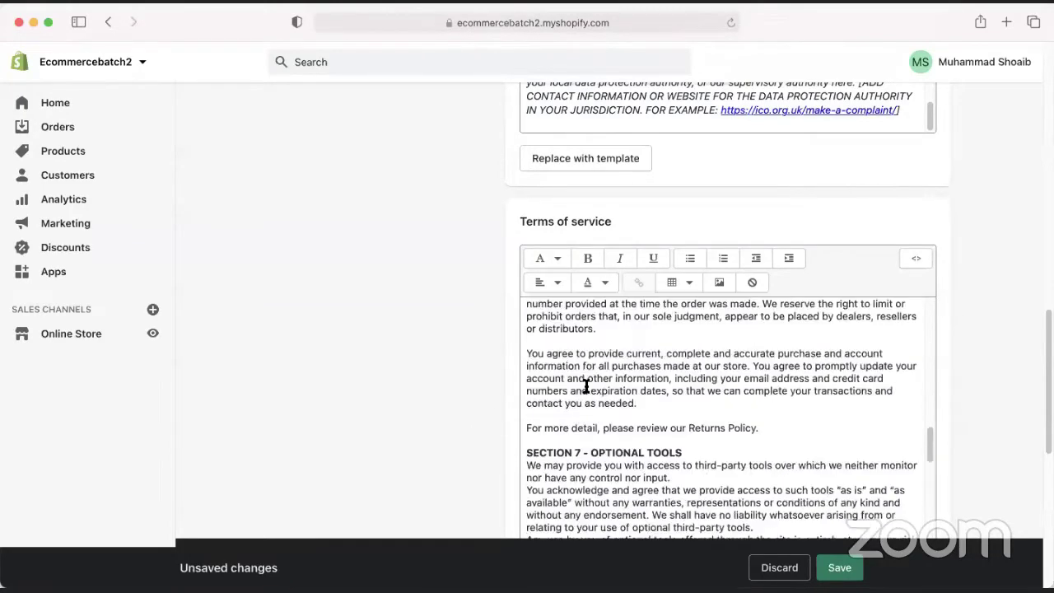
pyautogui.scroll(15, 583, 384)
pyautogui.scroll(-1, 409, 374)
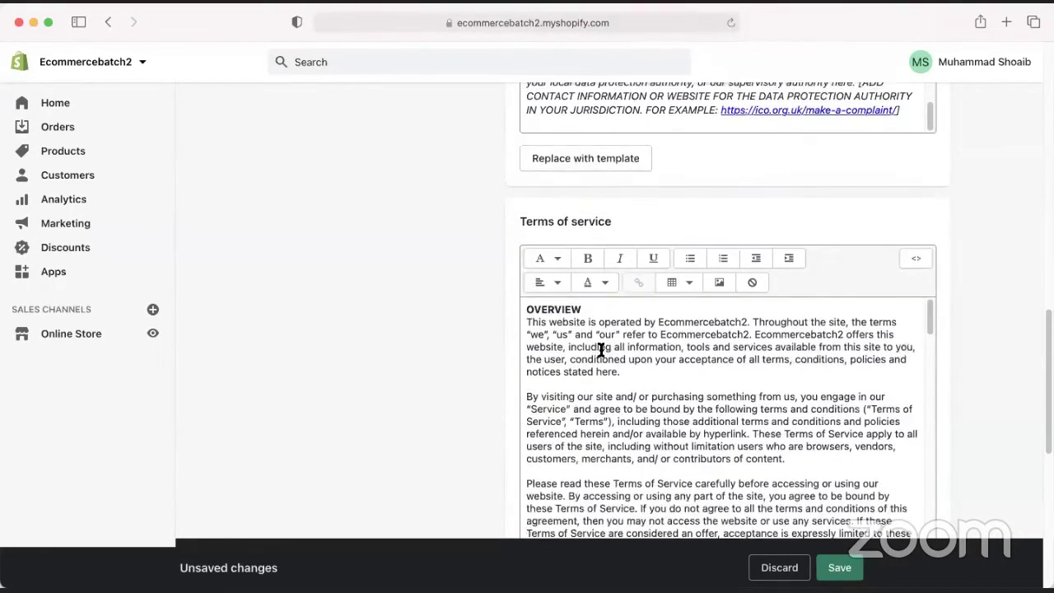
pyautogui.moveTo(659, 322); pyautogui.dragTo(748, 322)
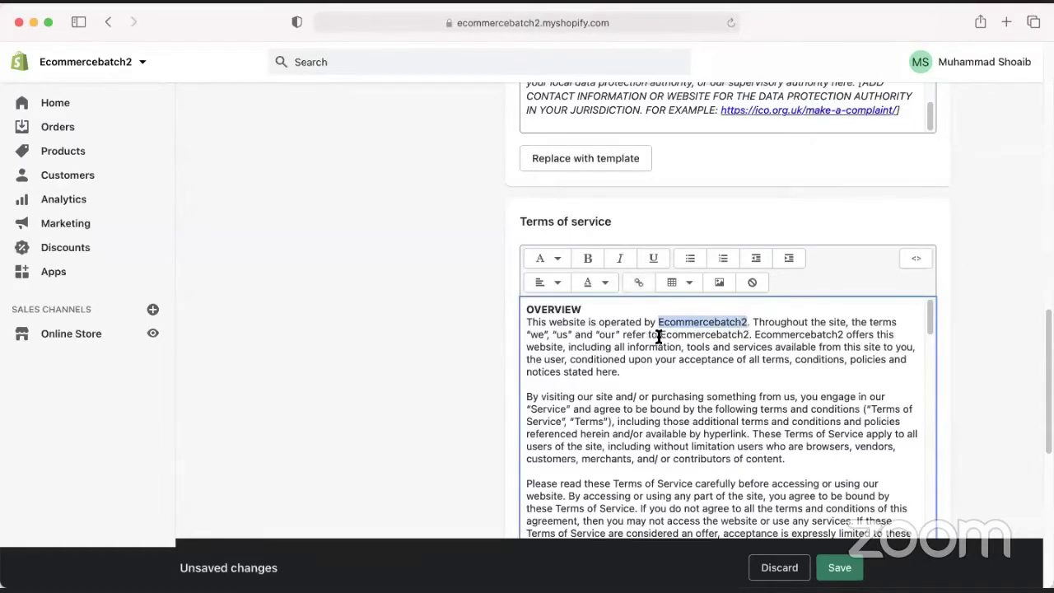
pyautogui.moveTo(664, 334); pyautogui.dragTo(720, 335)
pyautogui.scroll(-3, 684, 357)
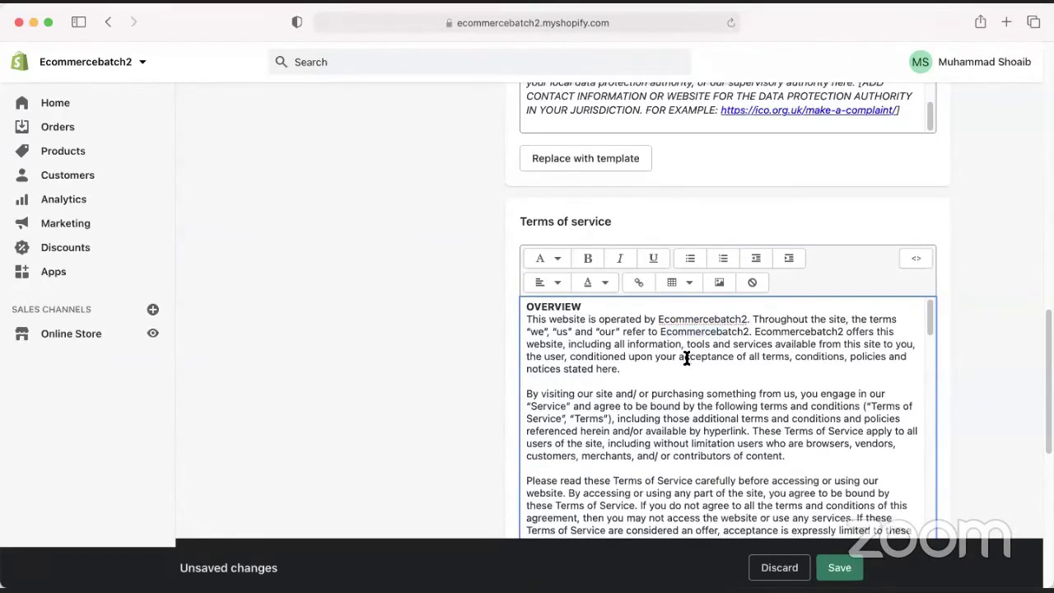
pyautogui.scroll(-15, 651, 383)
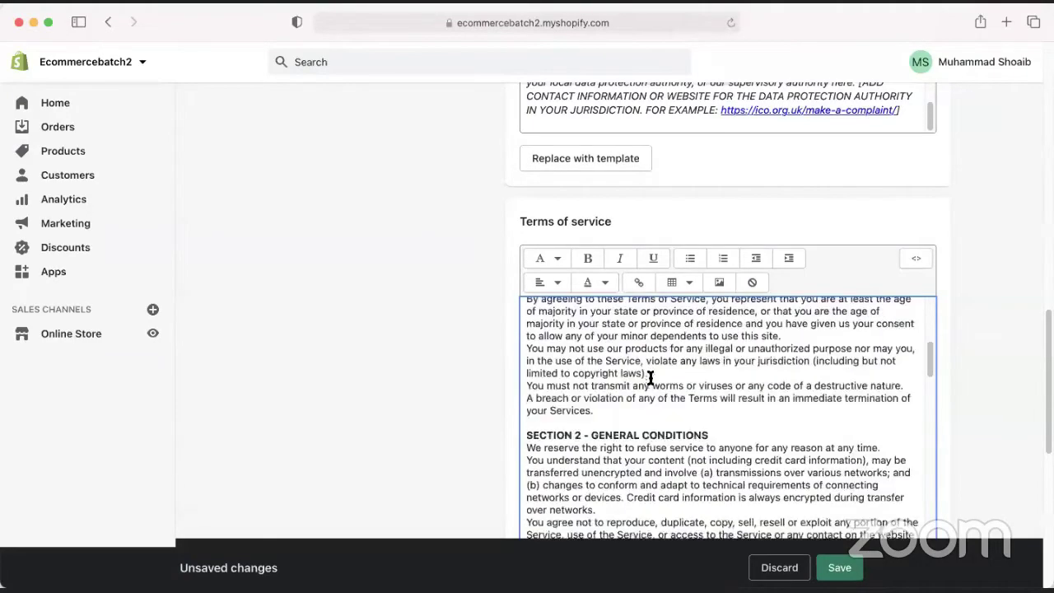
pyautogui.scroll(-20, 613, 393)
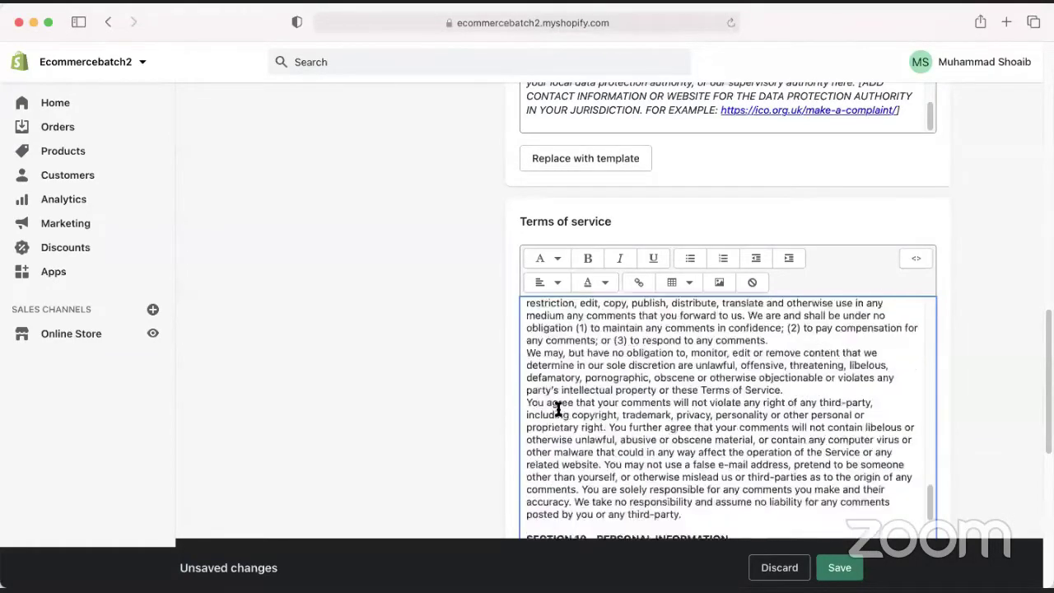
pyautogui.scroll(-20, 596, 398)
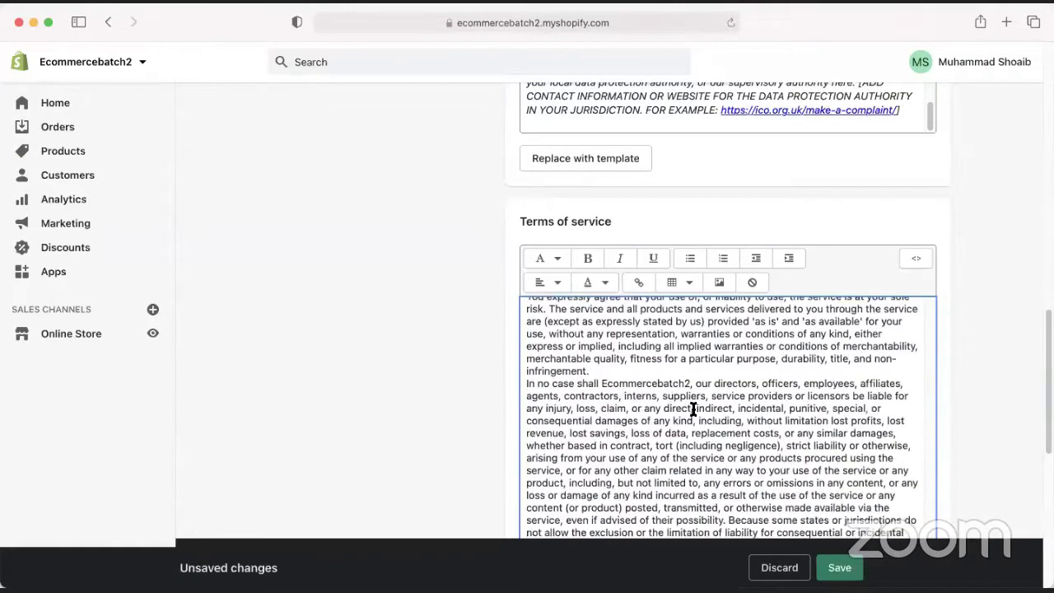
pyautogui.click(597, 410)
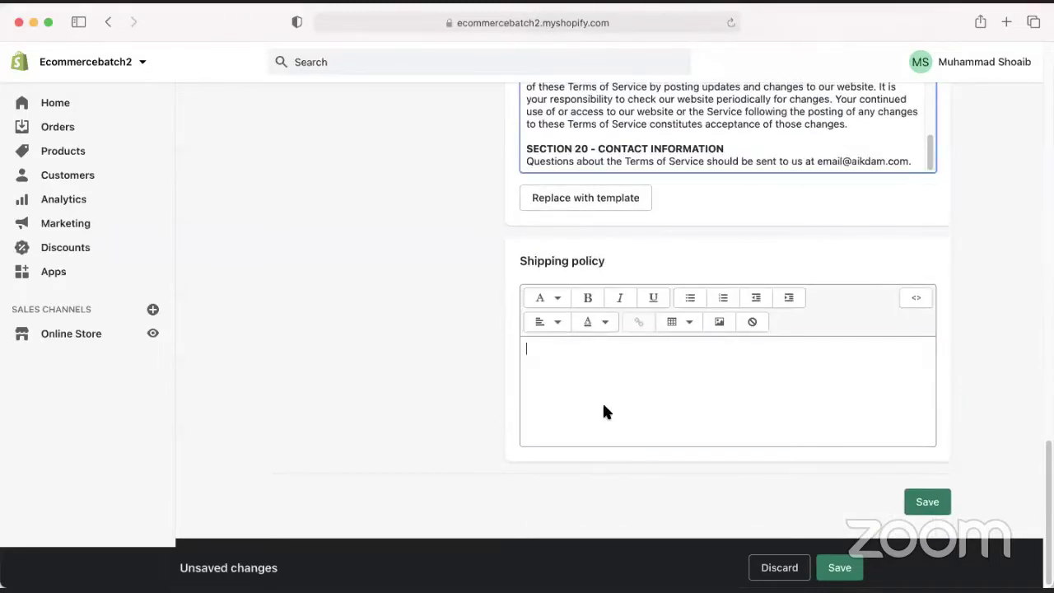
# Step: Search Google for 'shipping policy' in a new tab, skim results, then return to the Shopify Legal tab
pyautogui.click(1005, 22)
pyautogui.write('shipping policy')
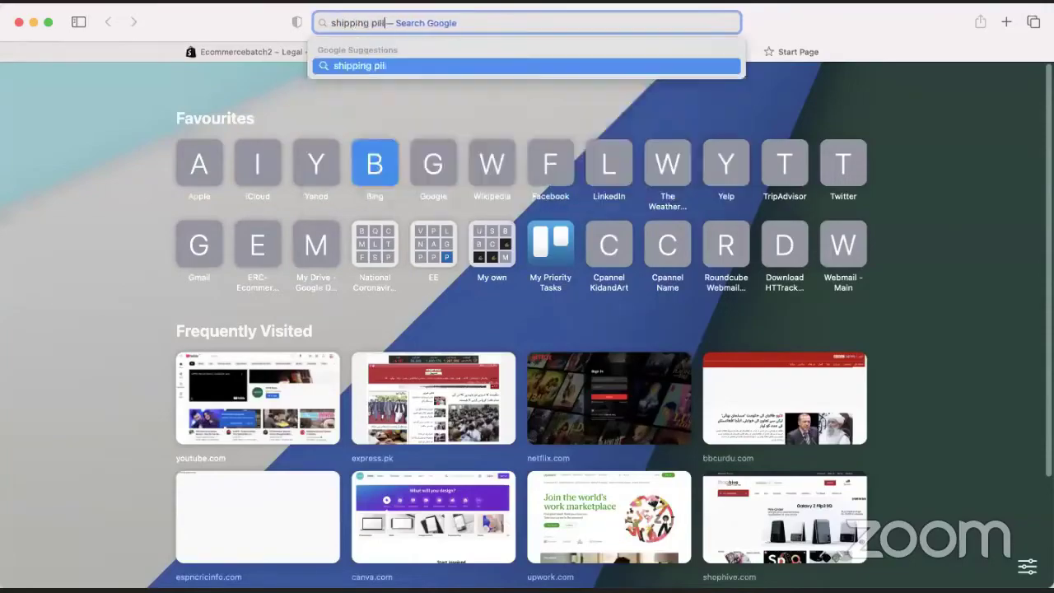
pyautogui.press('Return')
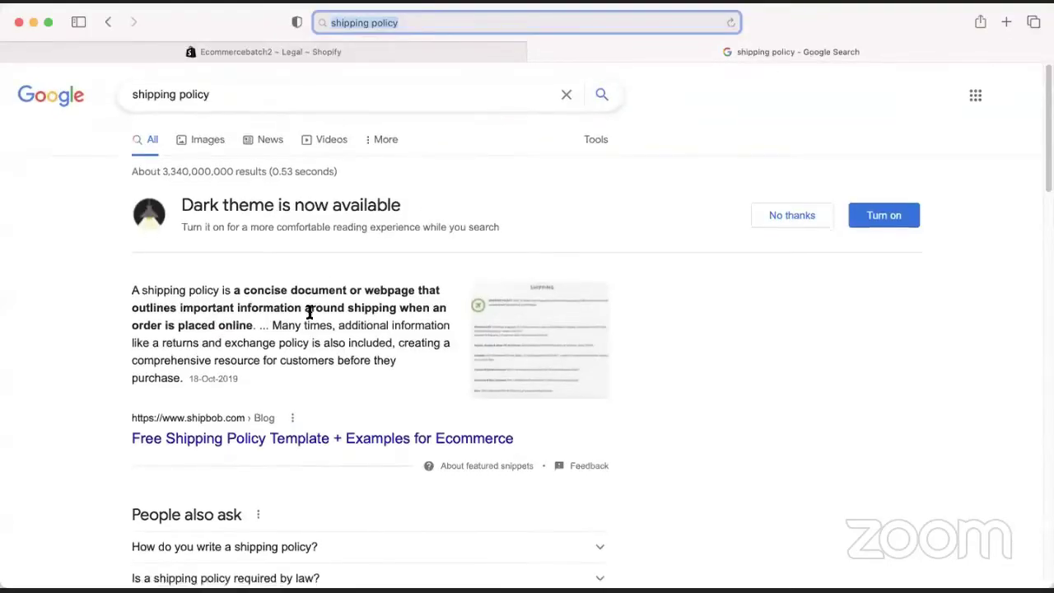
pyautogui.scroll(-5, 329, 329)
pyautogui.scroll(-2, 343, 358)
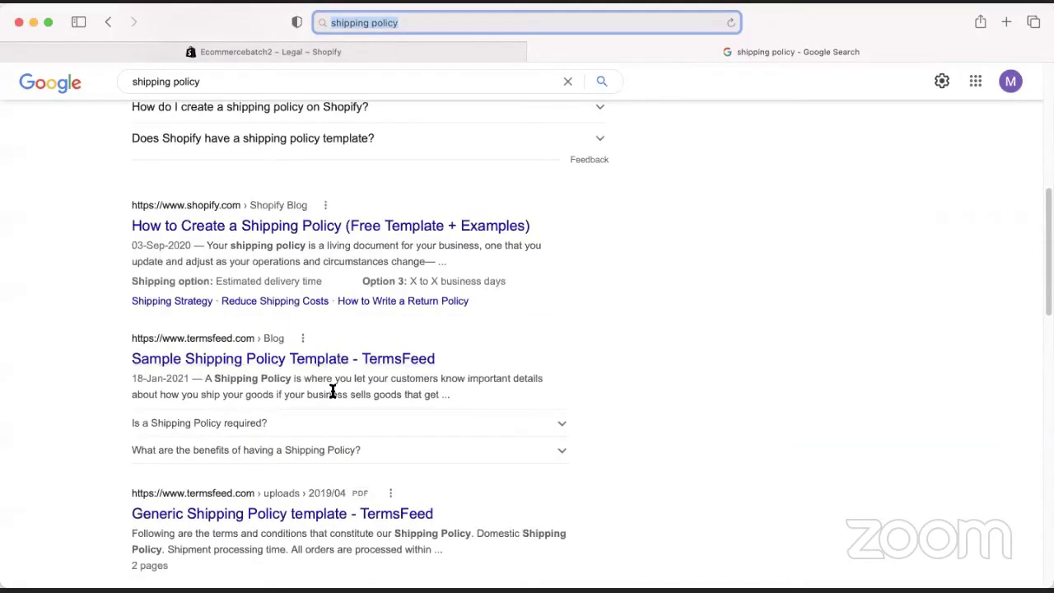
pyautogui.click(296, 51)
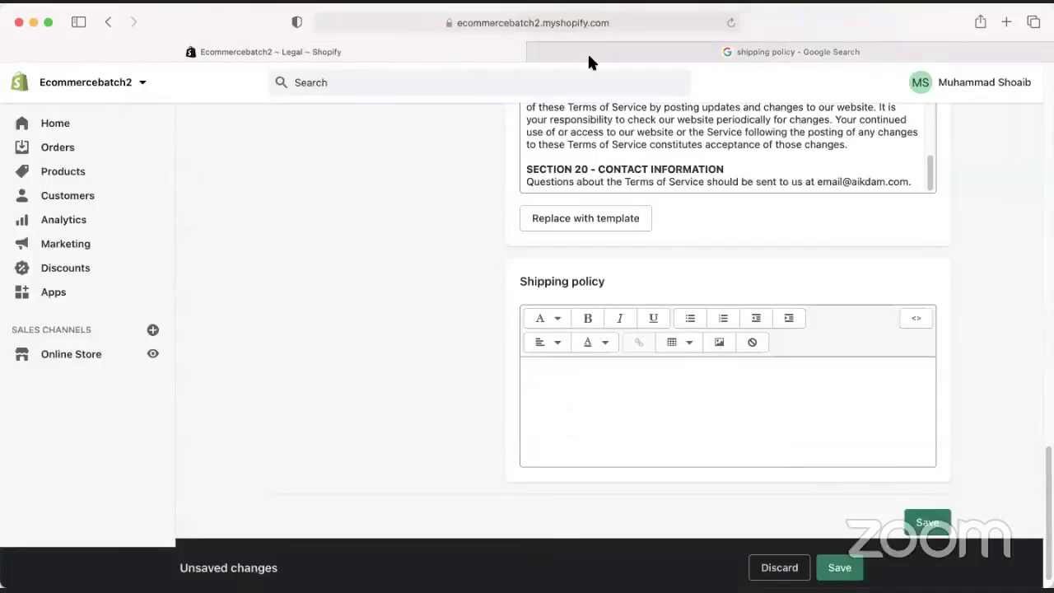
# Step: Save the Legal page with the new refund, privacy and terms of service text
pyautogui.scroll(8, 609, 346)
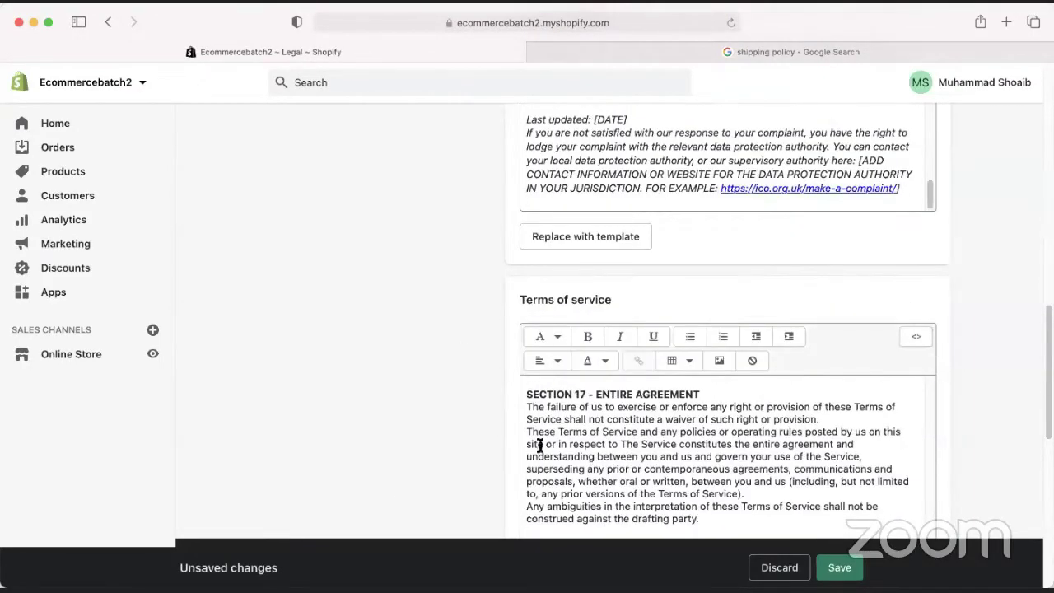
pyautogui.scroll(-5, 485, 424)
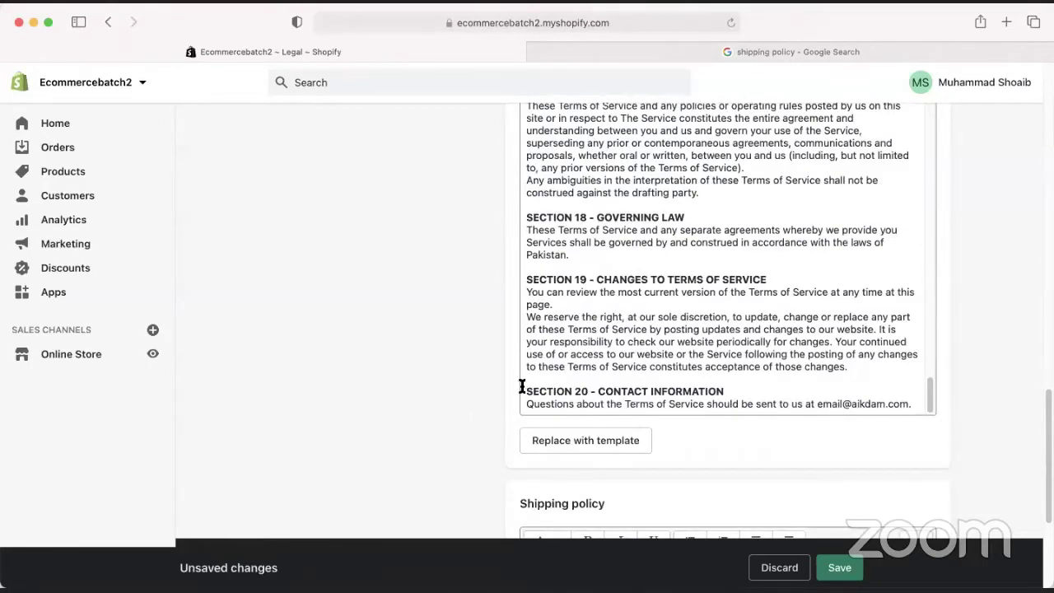
pyautogui.scroll(-4, 606, 294)
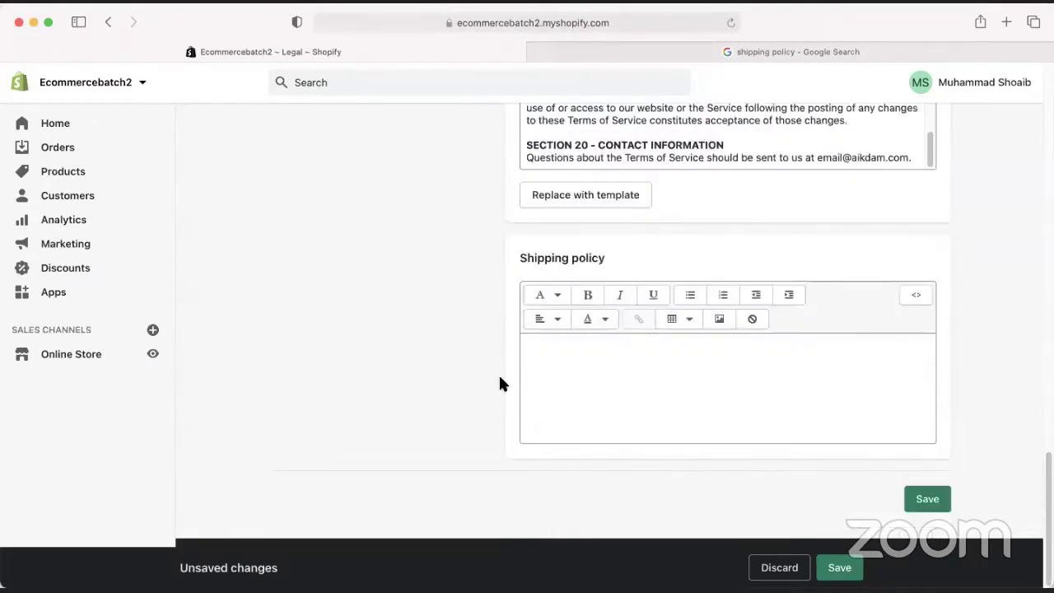
pyautogui.scroll(10, 531, 387)
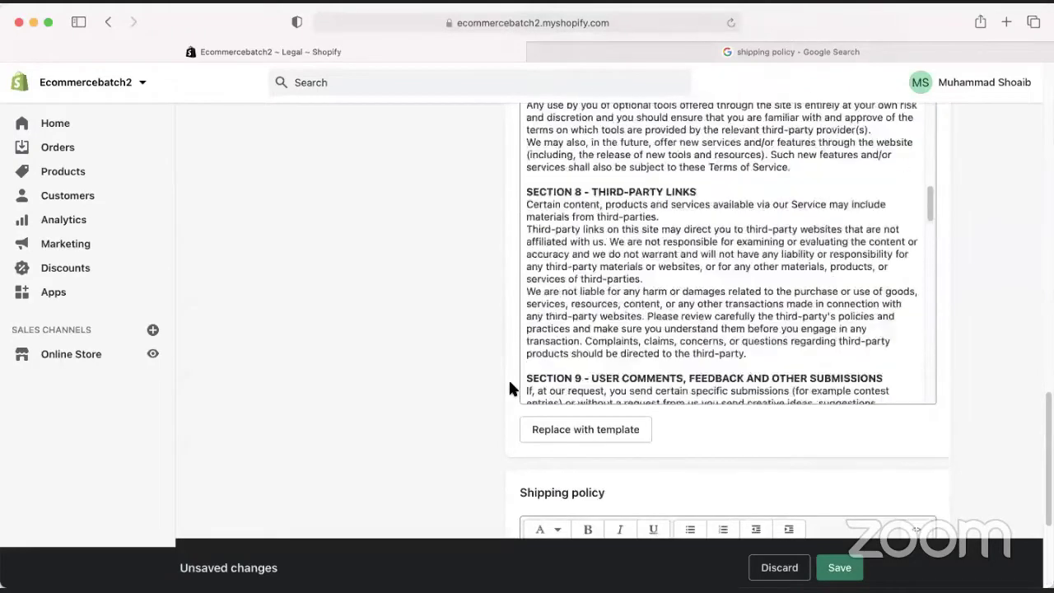
pyautogui.scroll(10, 508, 387)
pyautogui.scroll(-15, 560, 301)
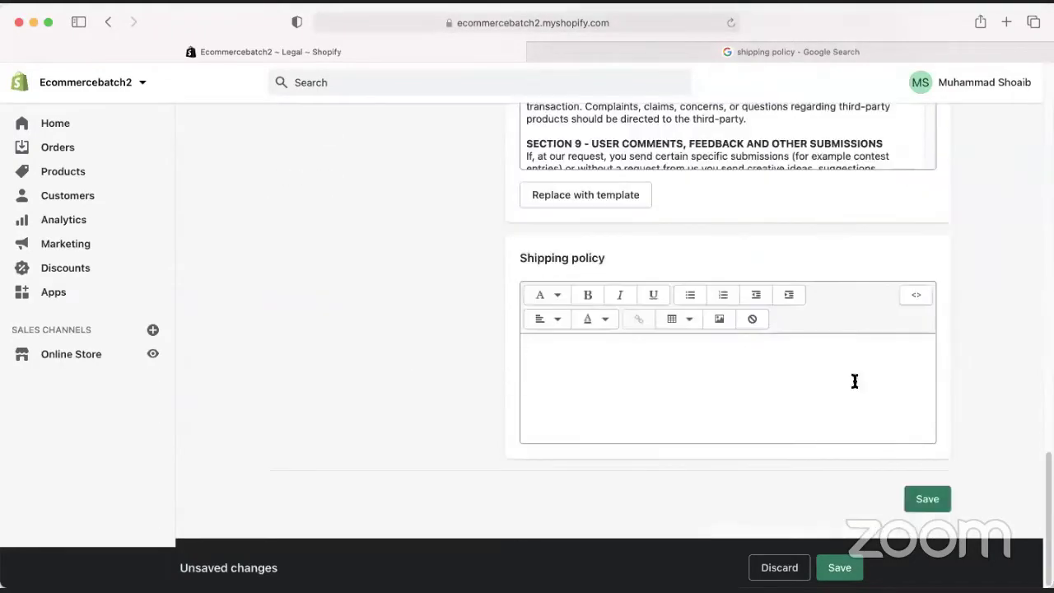
pyautogui.click(927, 500)
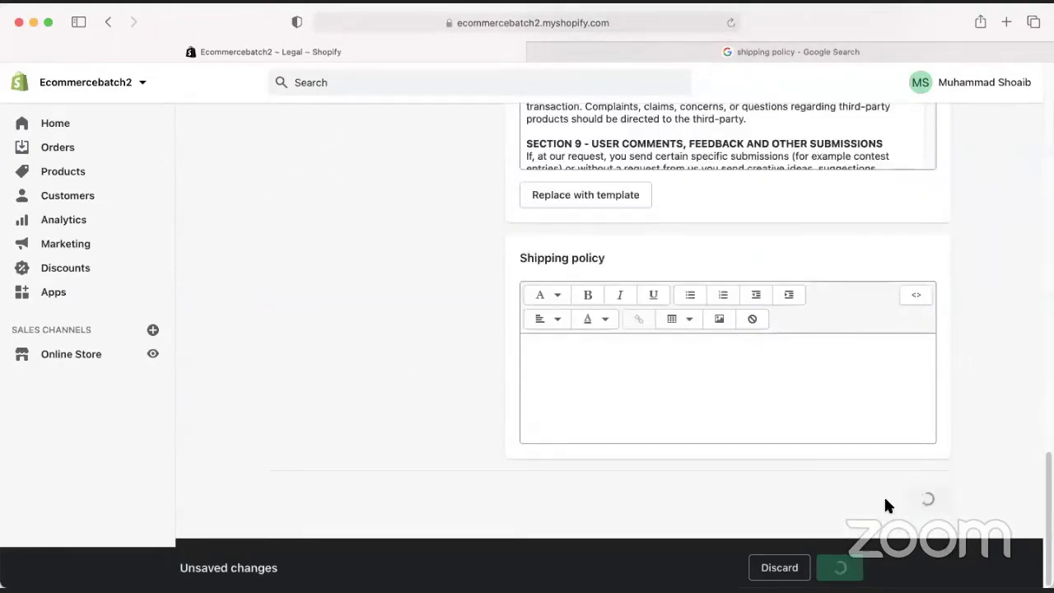
pyautogui.scroll(15, 494, 418)
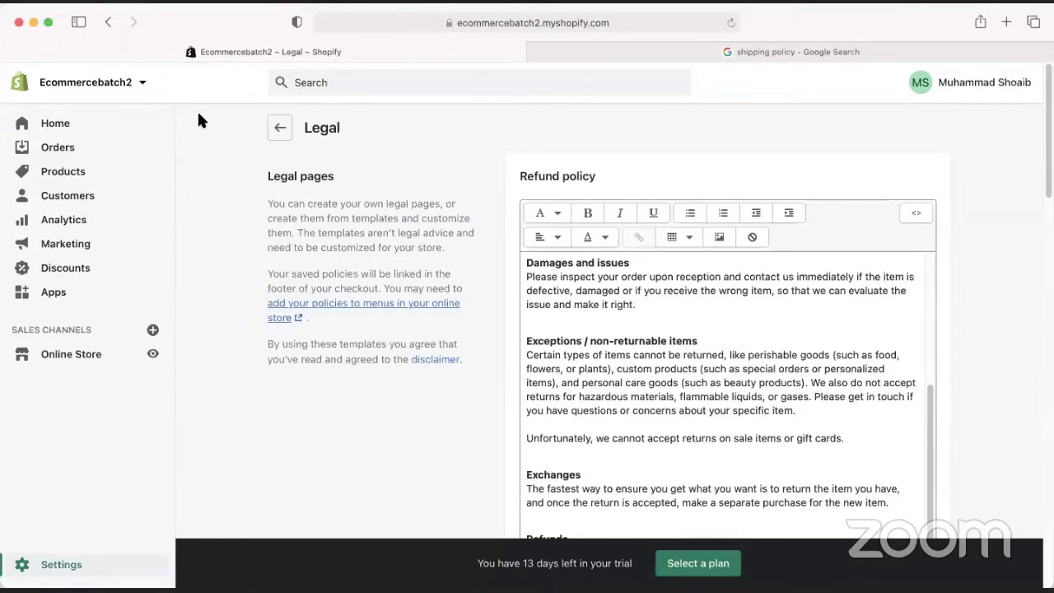
# Step: In the Google tab, search for 'booster' from the address bar and skim the results
pyautogui.click(694, 51)
pyautogui.click(486, 22)
pyautogui.write('booster')
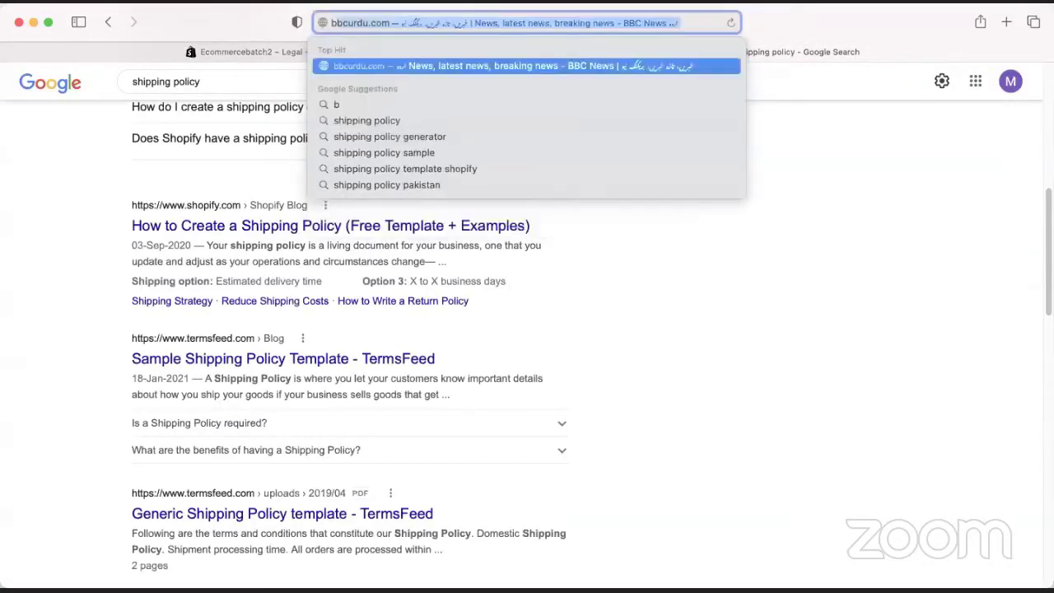
pyautogui.press('Return')
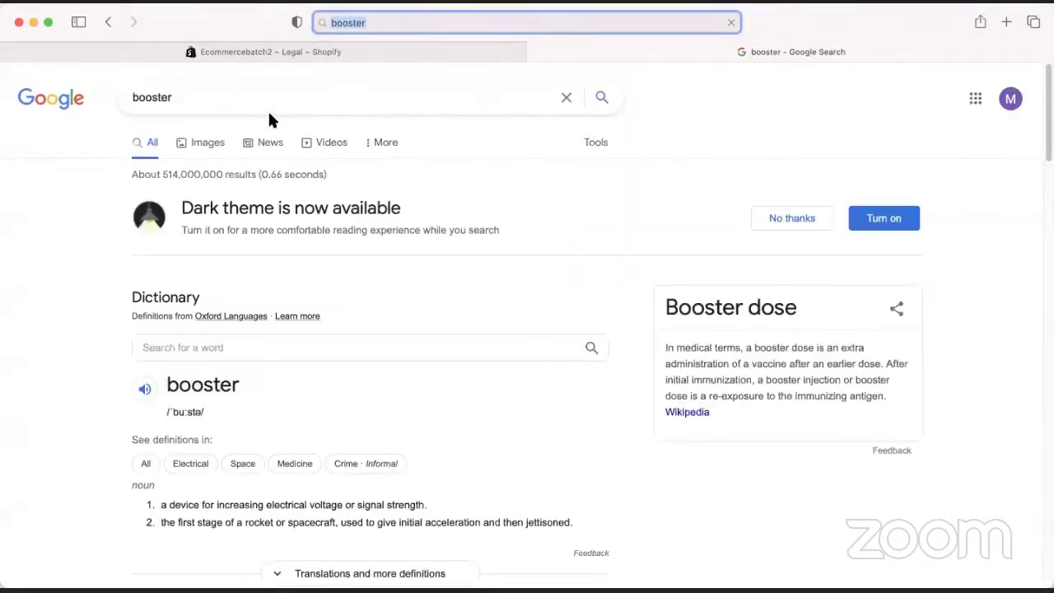
pyautogui.scroll(-1, 272, 345)
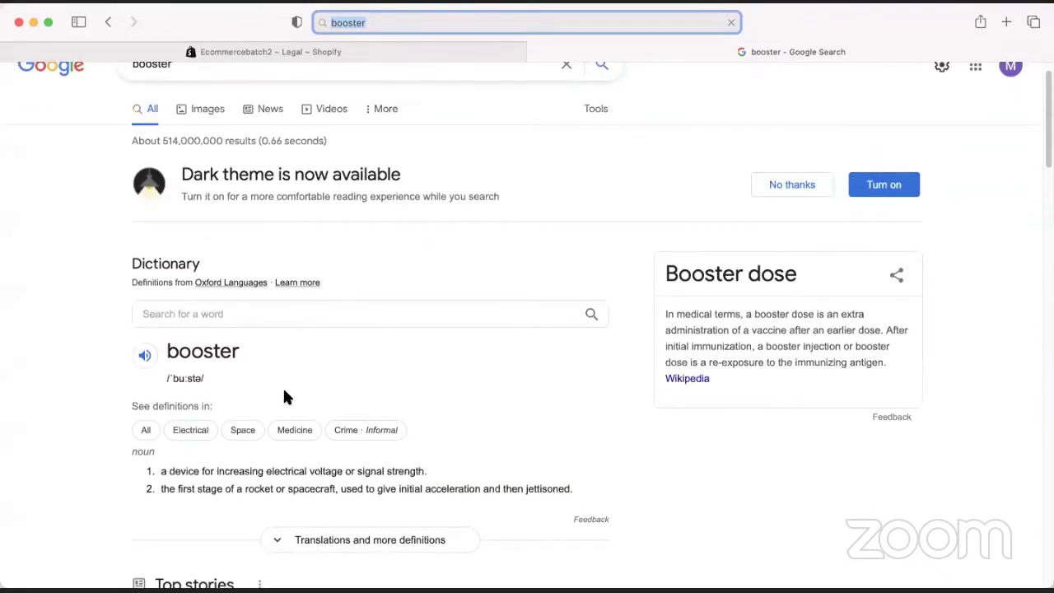
pyautogui.scroll(-7, 99, 420)
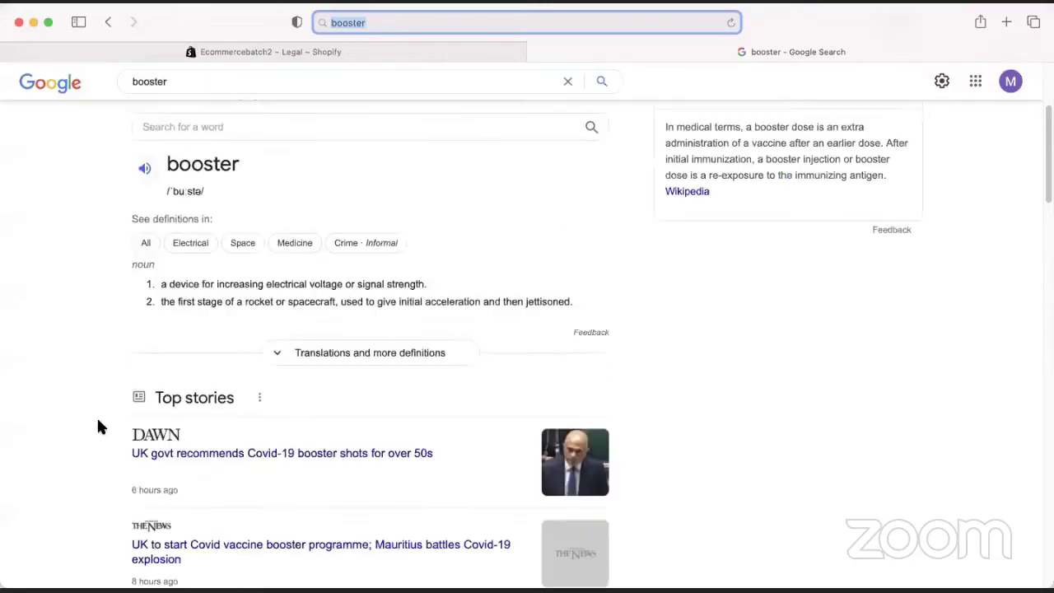
pyautogui.scroll(8, 99, 424)
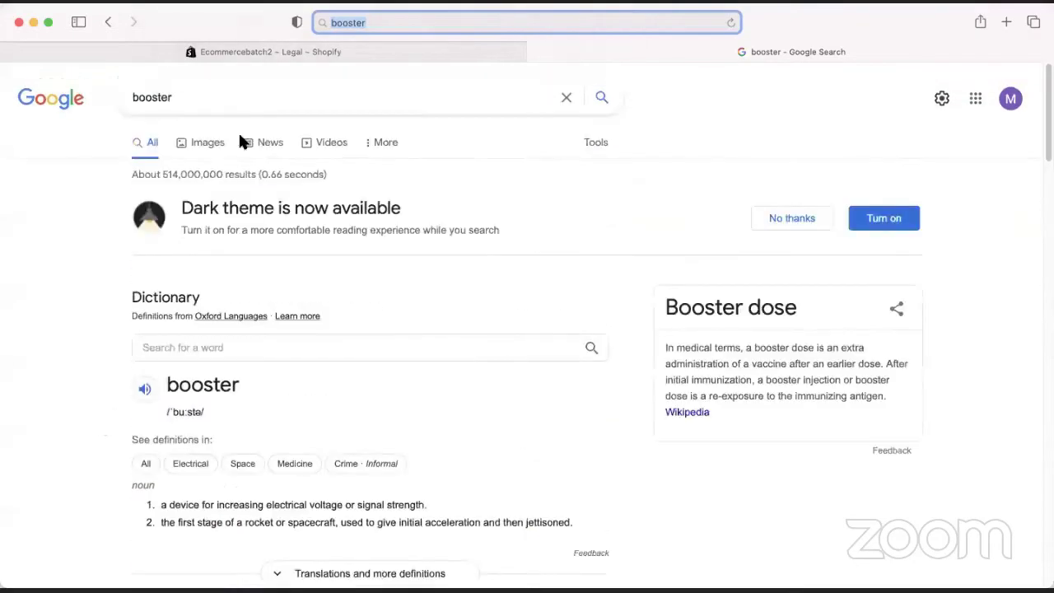
# Step: Refine the Google search to 'booster theme'
pyautogui.click(239, 98)
pyautogui.write('theme')
pyautogui.press('Return')
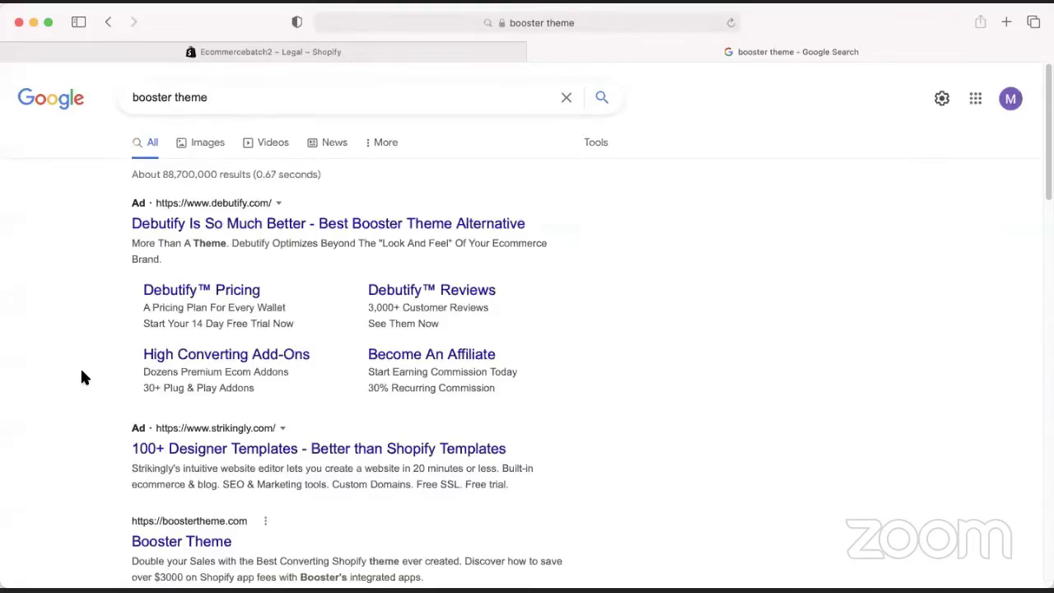
pyautogui.scroll(-1, 81, 371)
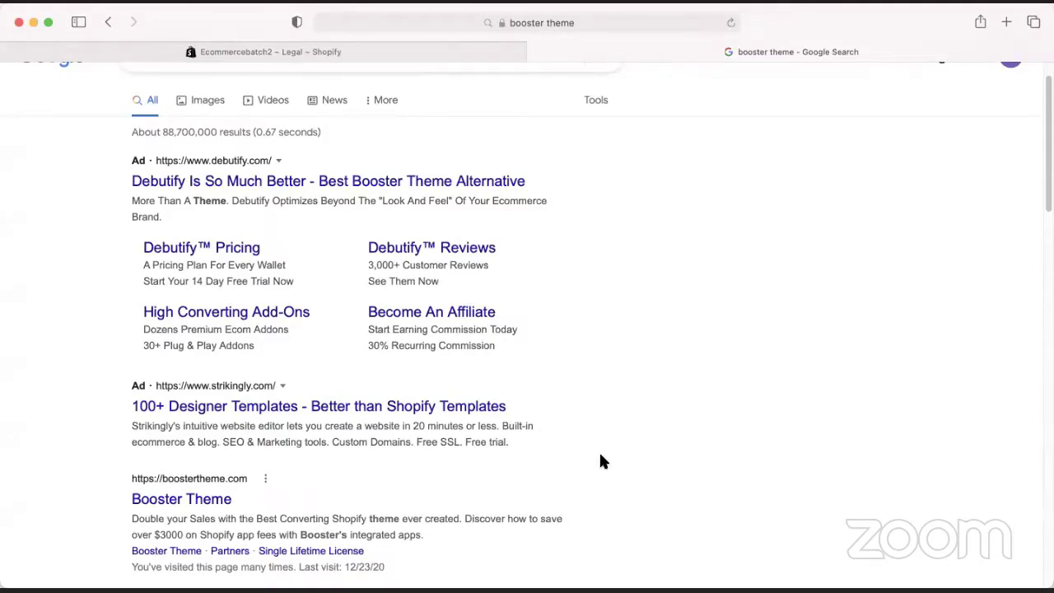
pyautogui.click(564, 28)
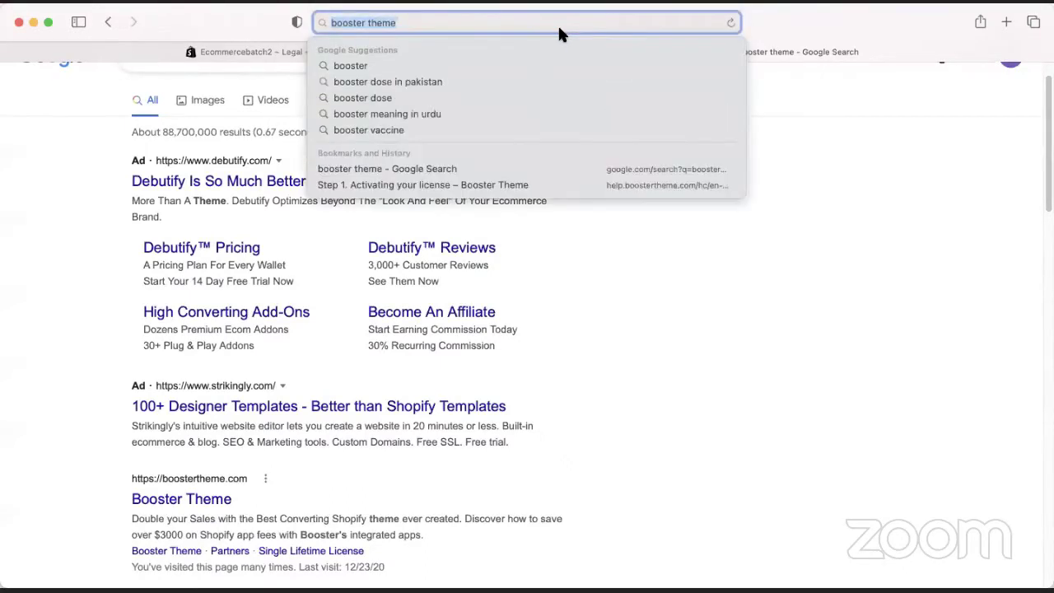
pyautogui.write('shittybos')
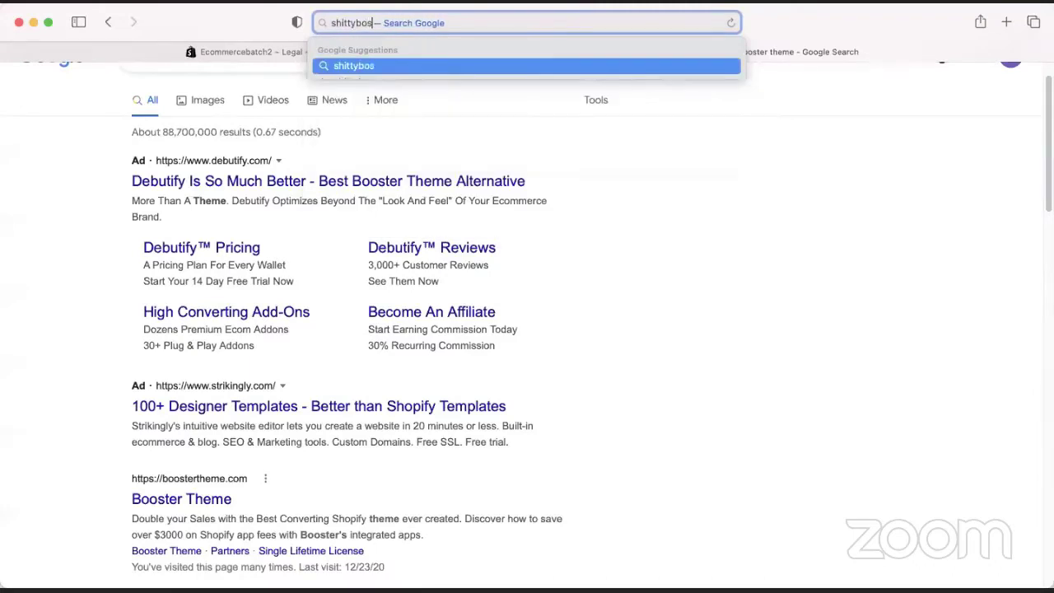
pyautogui.press('BackSpace')
pyautogui.write('ostertheme')
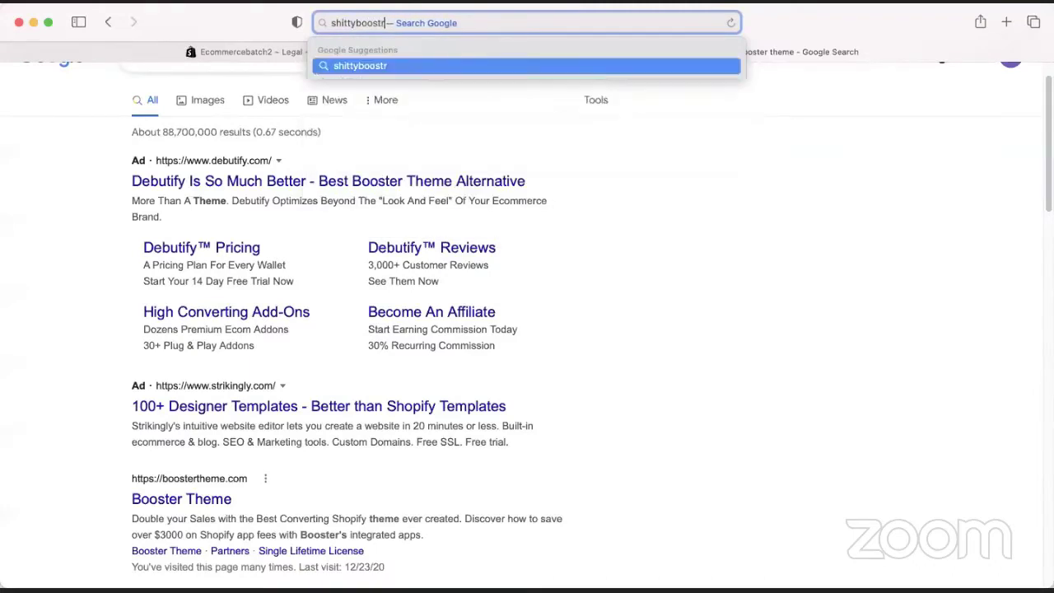
pyautogui.write('.com')
pyautogui.press('Return')
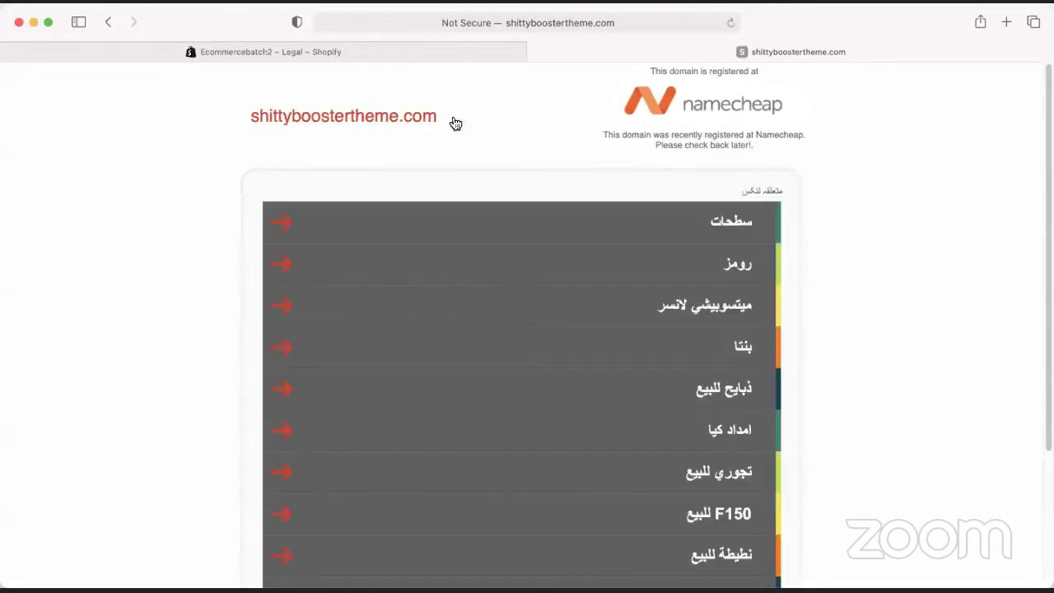
pyautogui.click(108, 22)
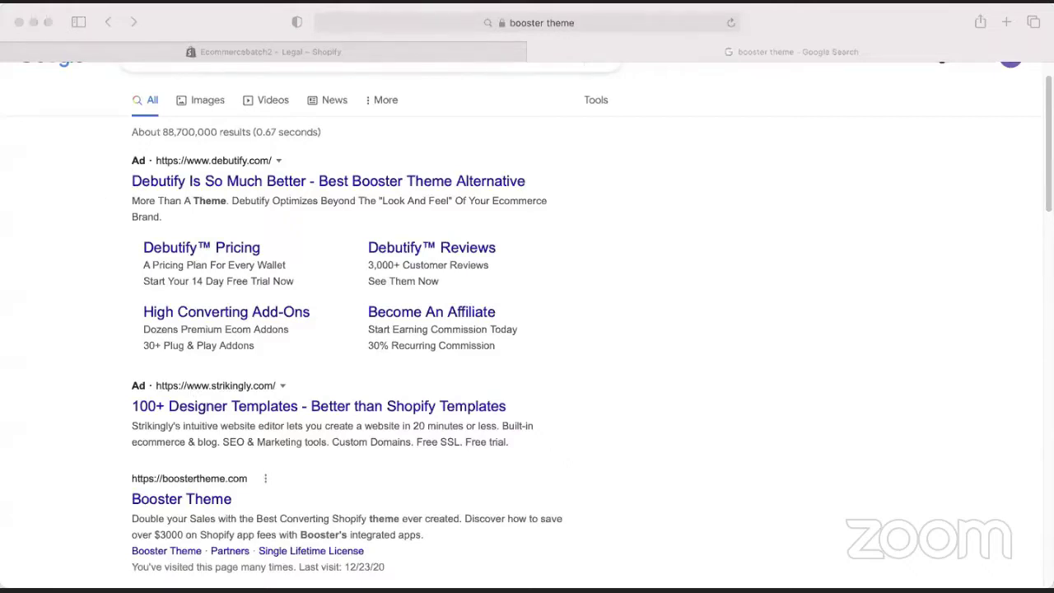
# Step: Append ' CEO' to the booster theme query and run the Google search
pyautogui.click(427, 23)
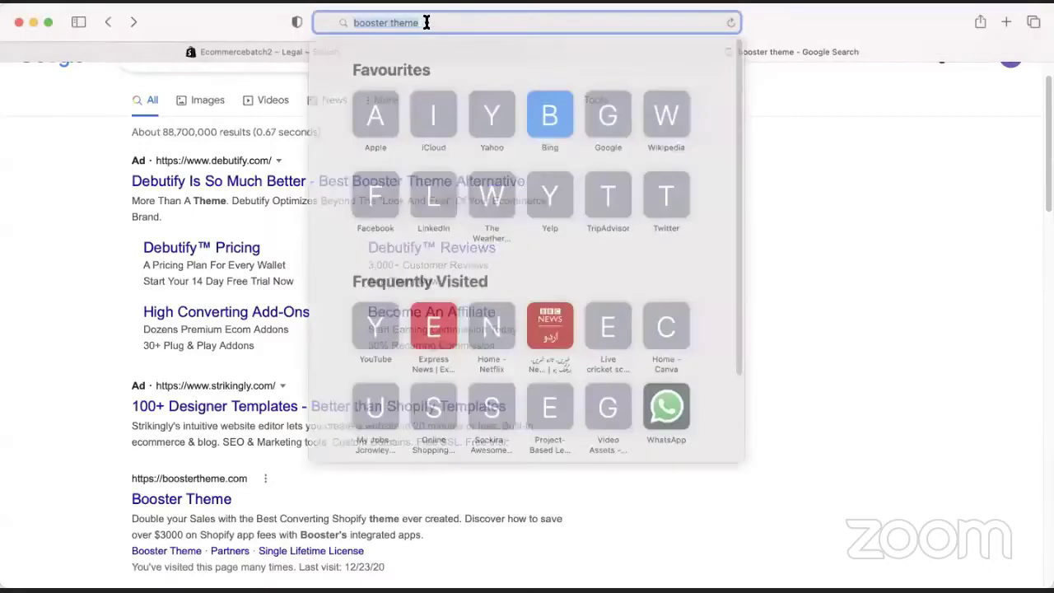
pyautogui.click(74, 232)
pyautogui.write('CEO')
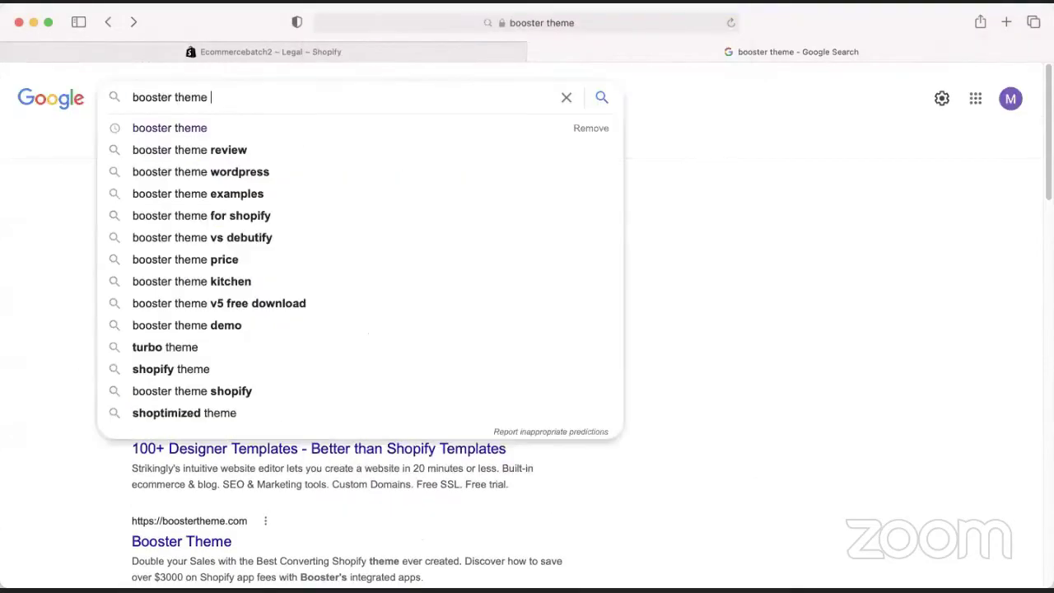
pyautogui.press('Return')
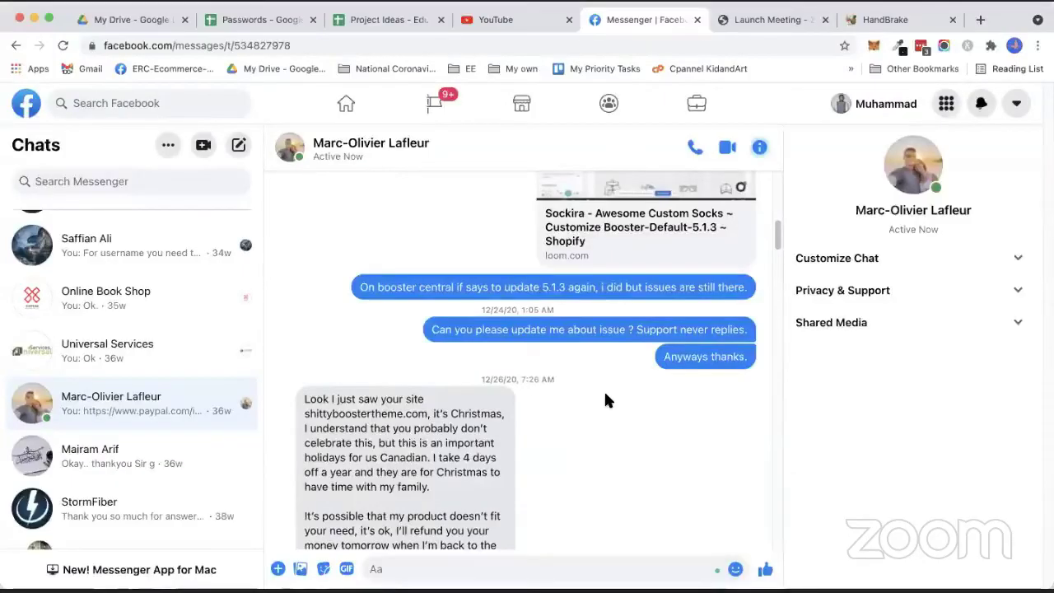
# Step: Read through the Messenger theme dispute chat and highlight the refund offer message
pyautogui.scroll(3, 418, 412)
pyautogui.scroll(10, 417, 411)
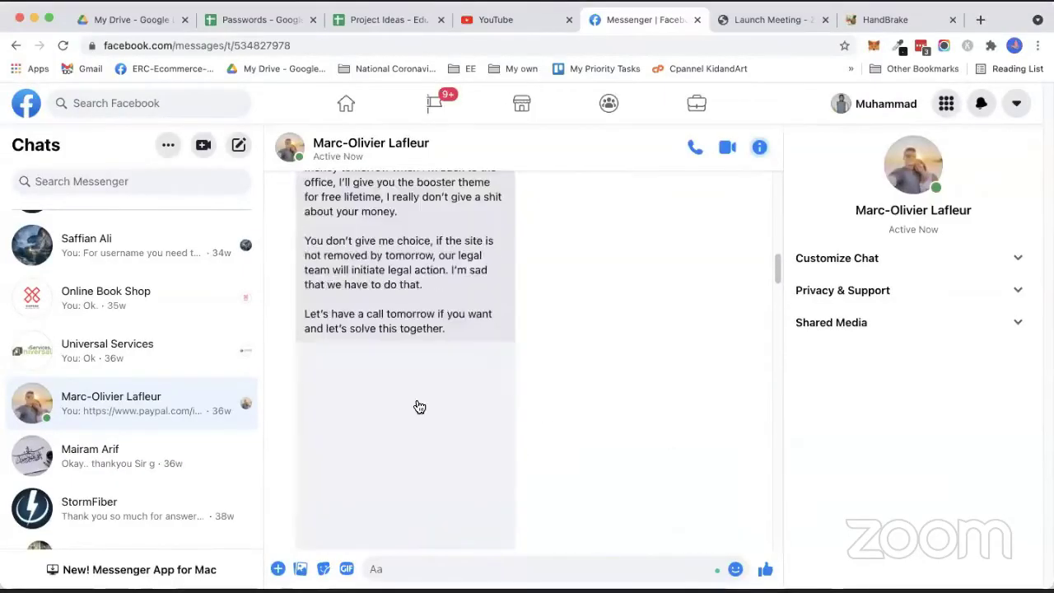
pyautogui.scroll(-10, 587, 408)
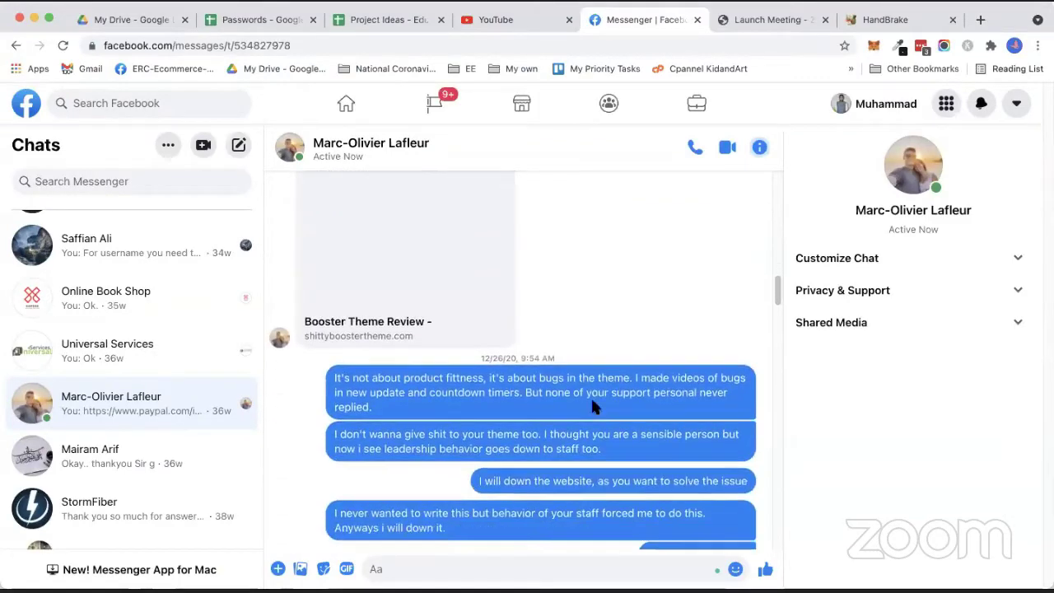
pyautogui.scroll(-3, 588, 401)
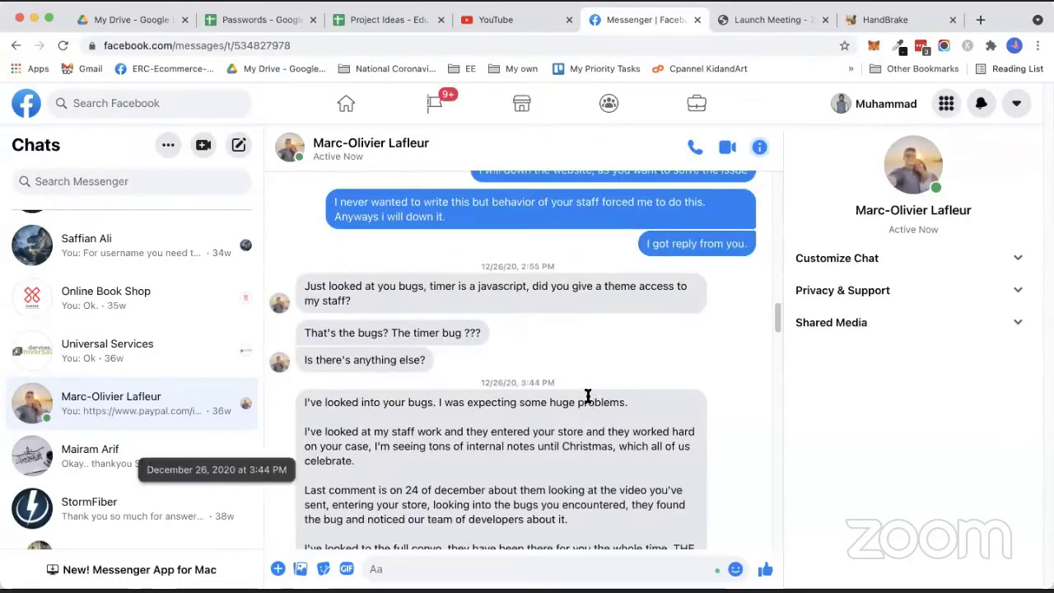
pyautogui.scroll(-5, 577, 400)
pyautogui.scroll(-3, 544, 401)
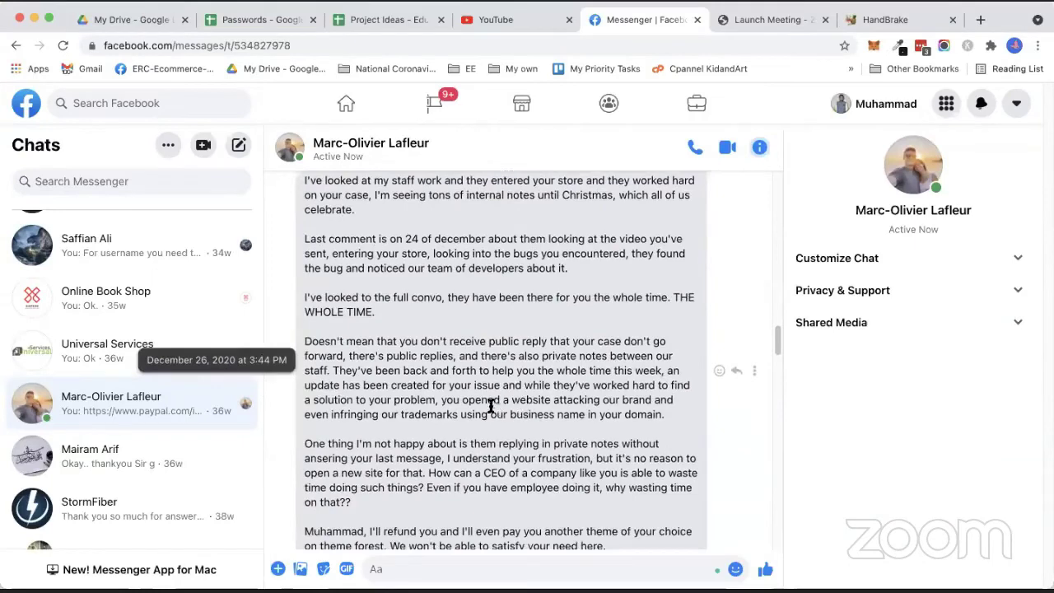
pyautogui.scroll(-3, 478, 404)
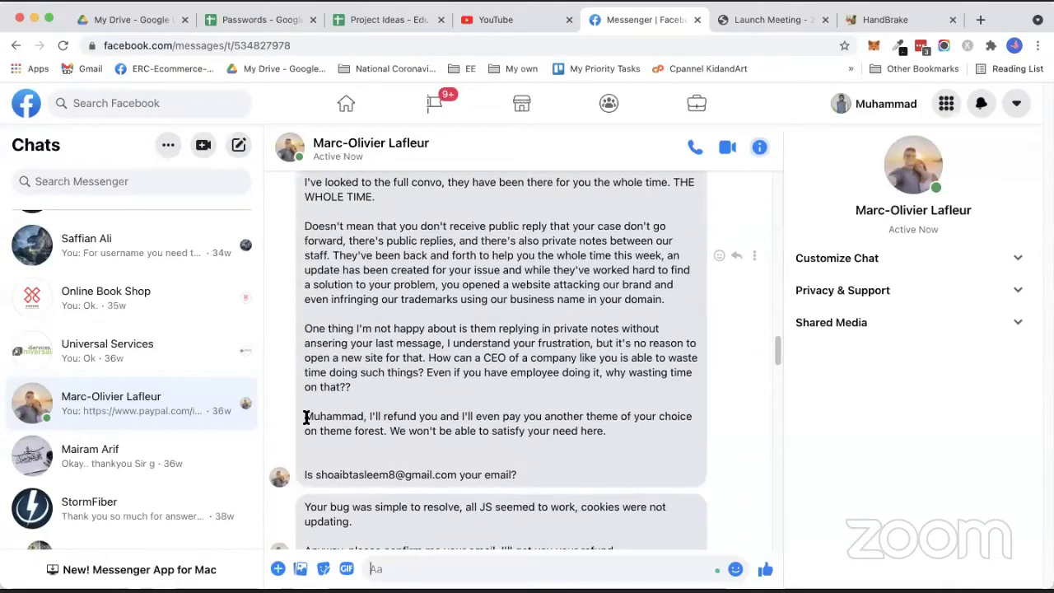
pyautogui.moveTo(306, 417); pyautogui.dragTo(579, 446)
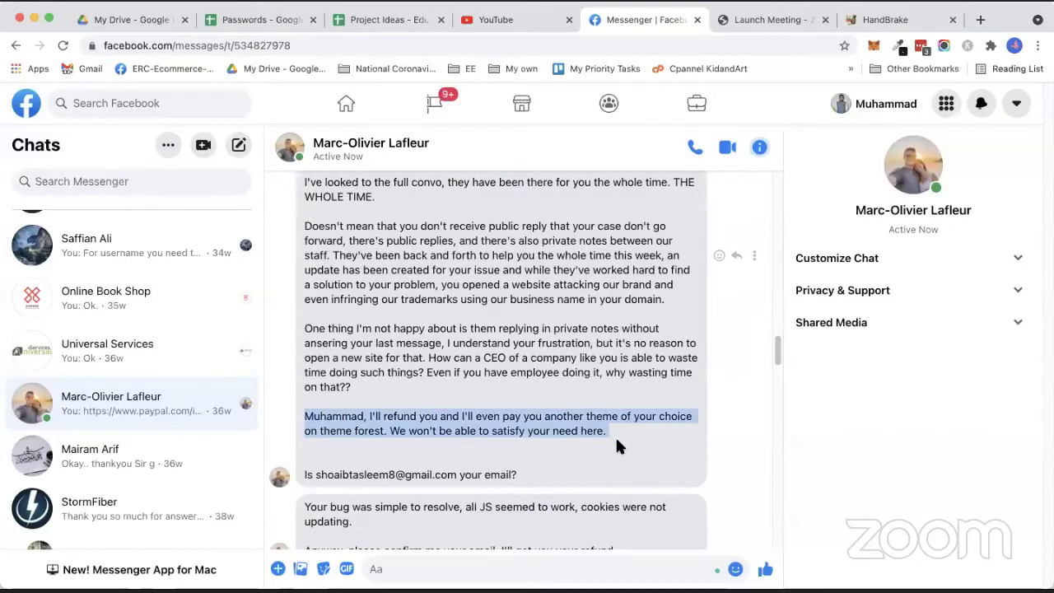
pyautogui.scroll(-3, 457, 437)
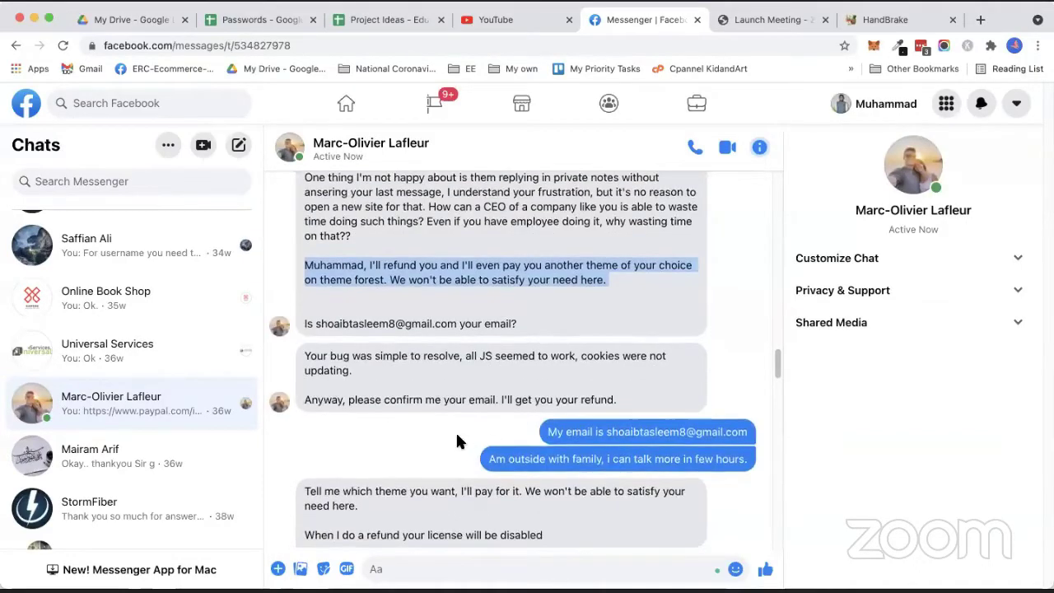
pyautogui.scroll(-2, 460, 438)
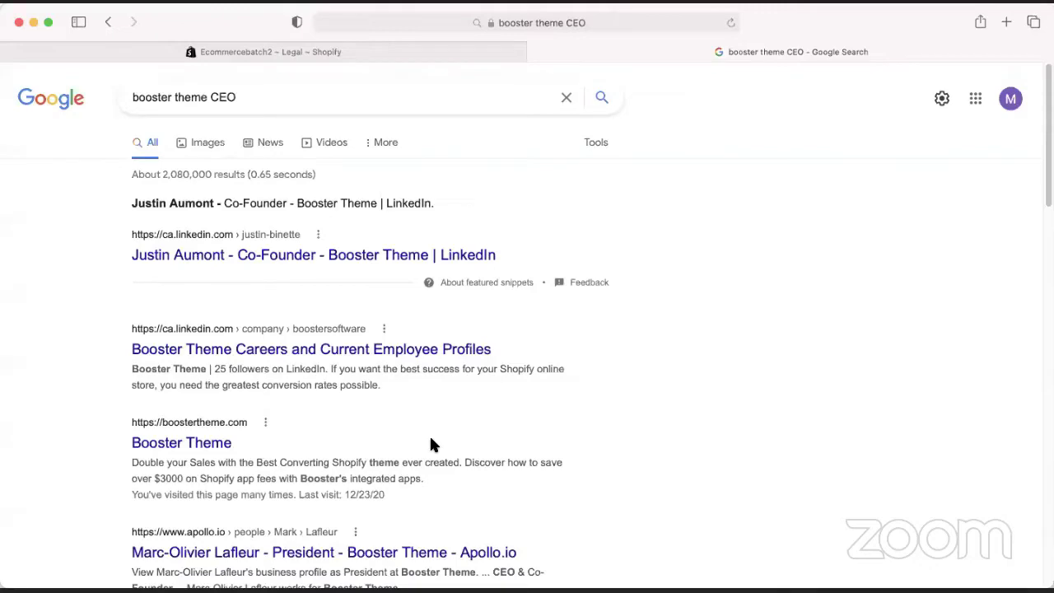
# Step: Return from the Legal pages to Settings and open the Taxes settings
pyautogui.click(384, 52)
pyautogui.scroll(-10, 494, 371)
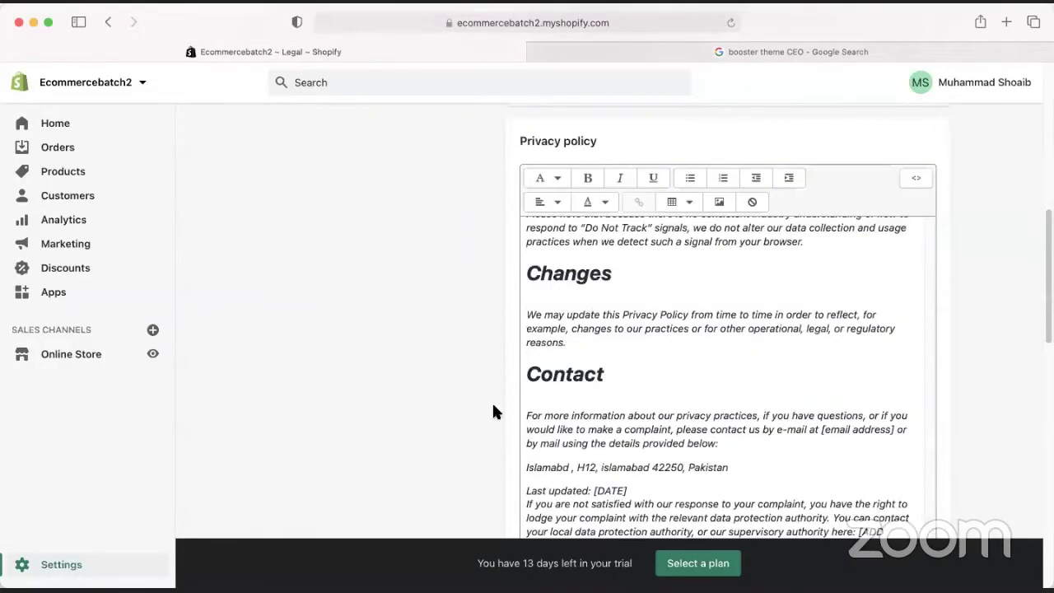
pyautogui.scroll(10, 494, 403)
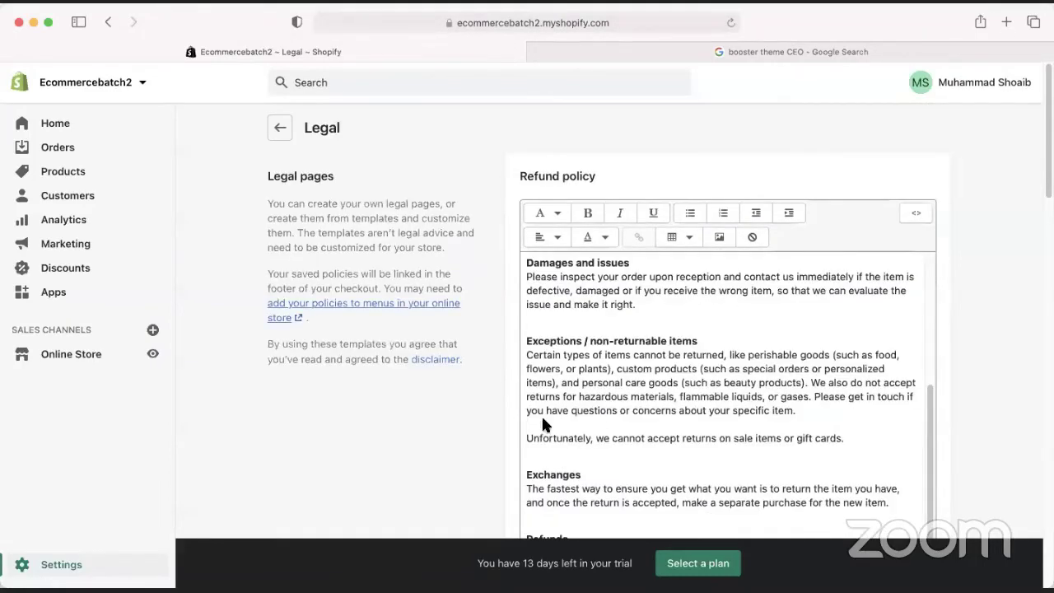
pyautogui.click(280, 129)
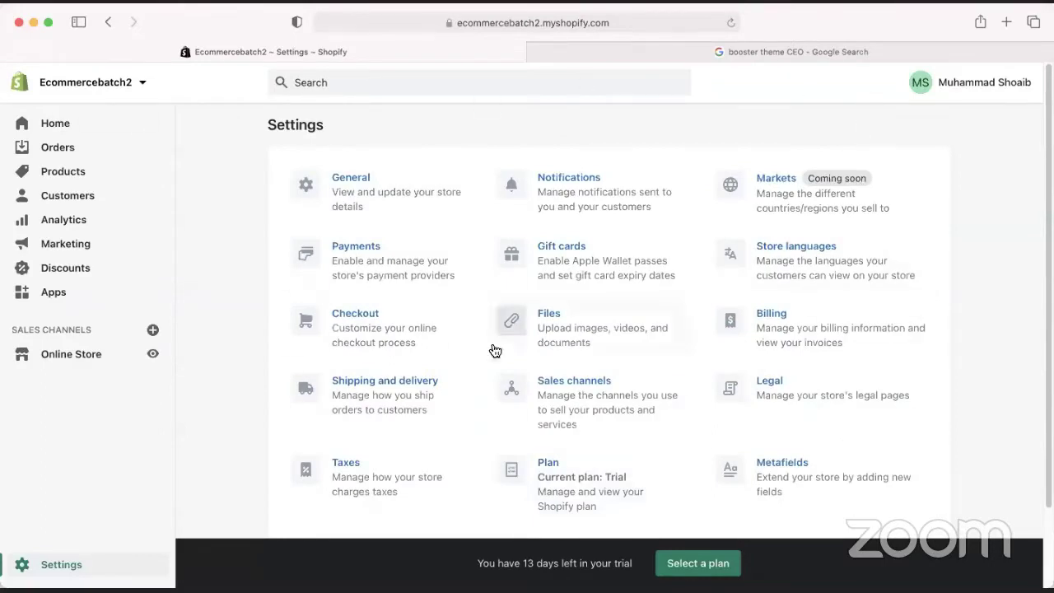
pyautogui.scroll(-2, 445, 461)
pyautogui.click(426, 453)
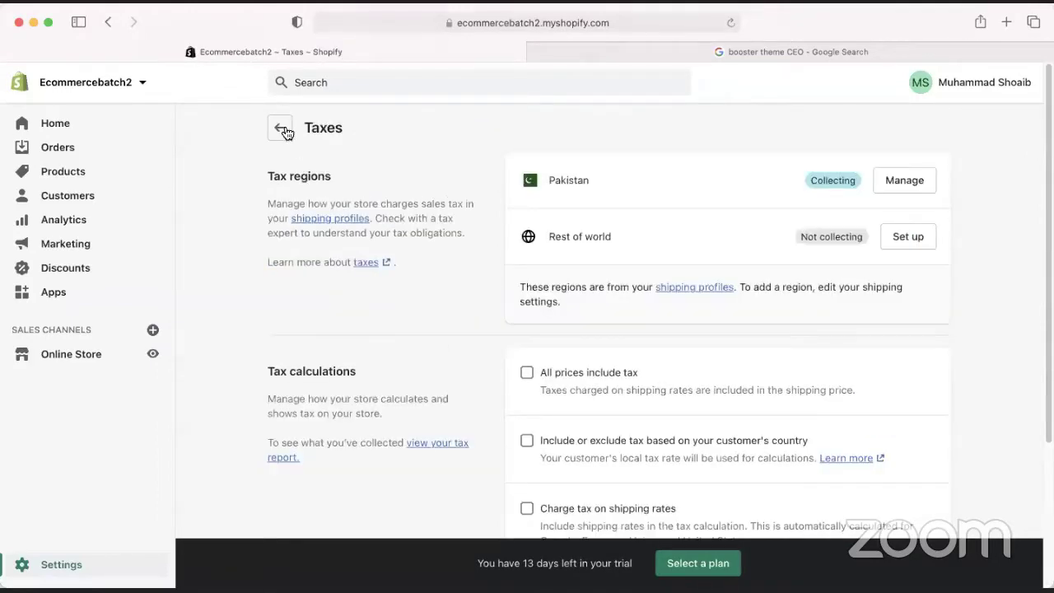
# Step: Go back from Taxes to Settings and open the Plan page
pyautogui.click(281, 130)
pyautogui.click(605, 501)
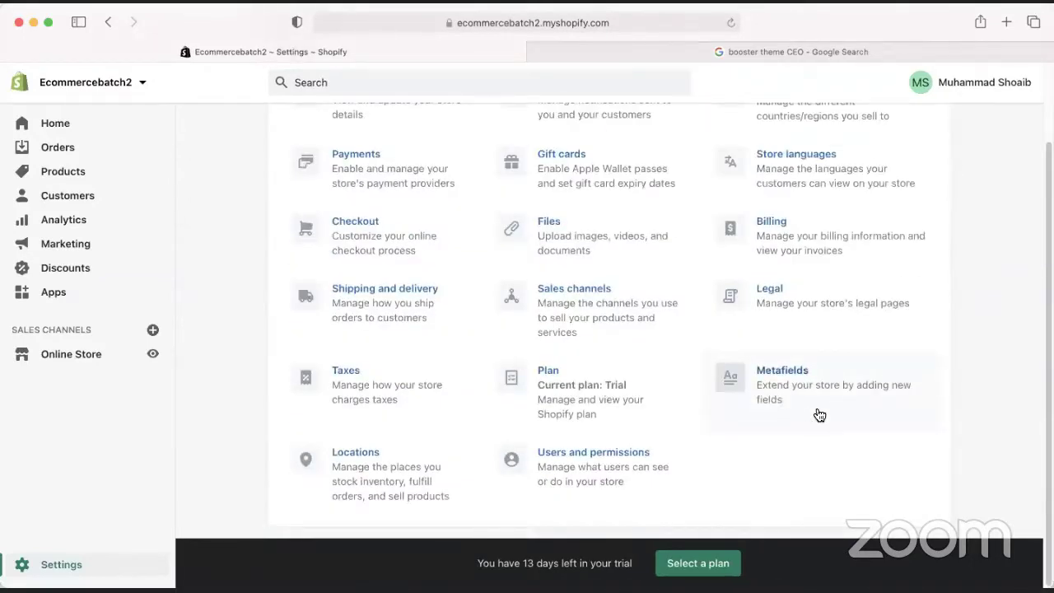
# Step: Open the Metafields settings and look at the Variant metafield definitions
pyautogui.click(814, 403)
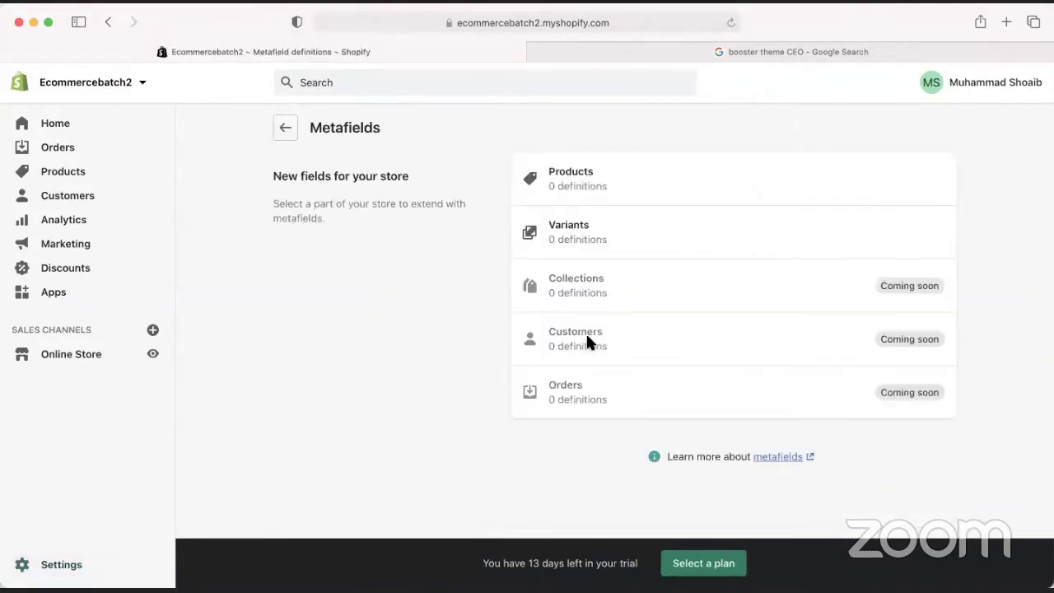
pyautogui.click(641, 242)
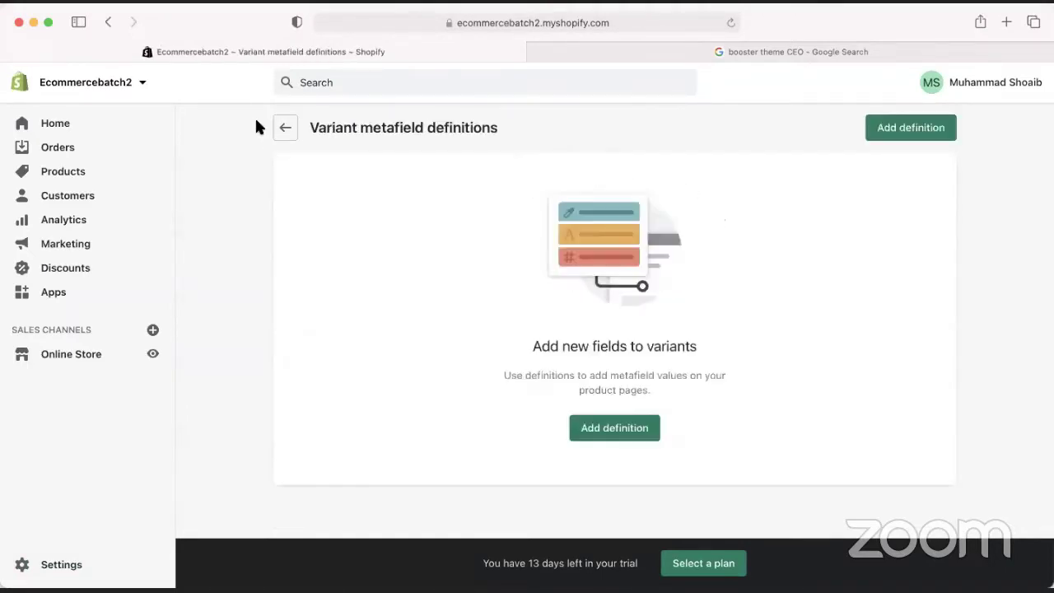
pyautogui.click(284, 130)
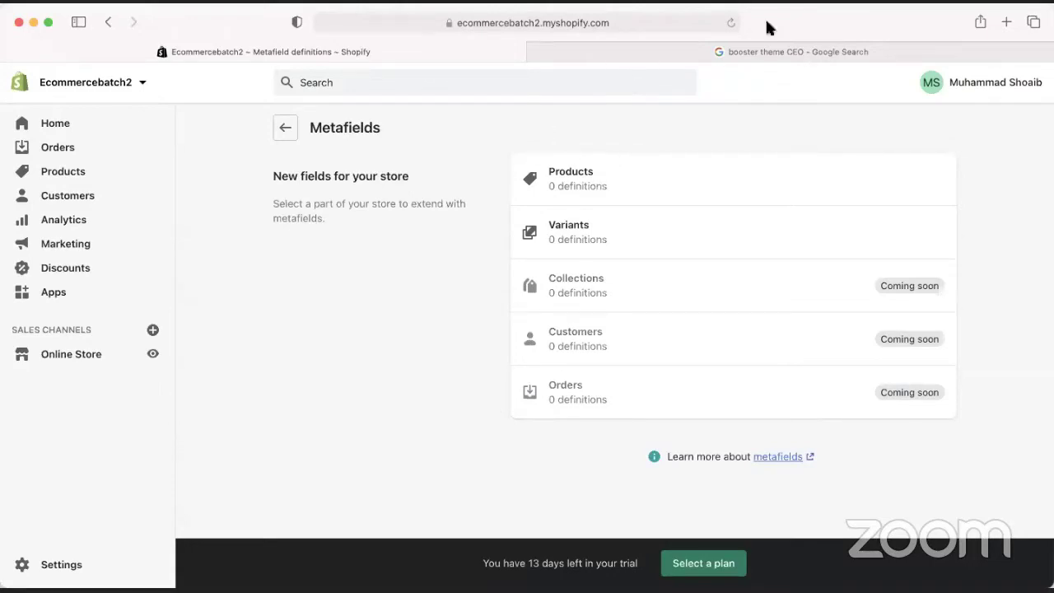
pyautogui.click(783, 49)
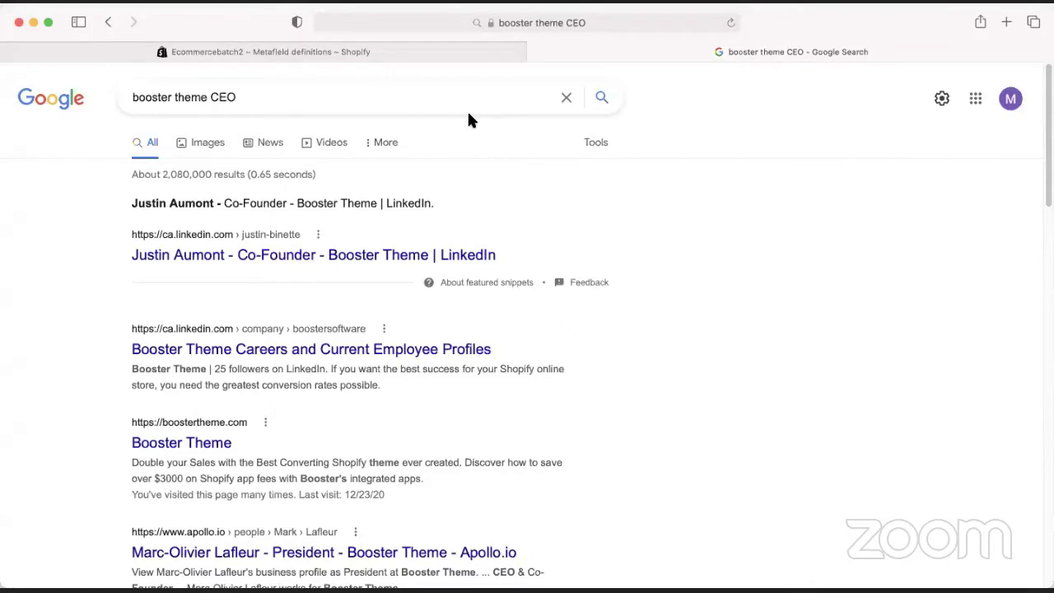
pyautogui.click(403, 50)
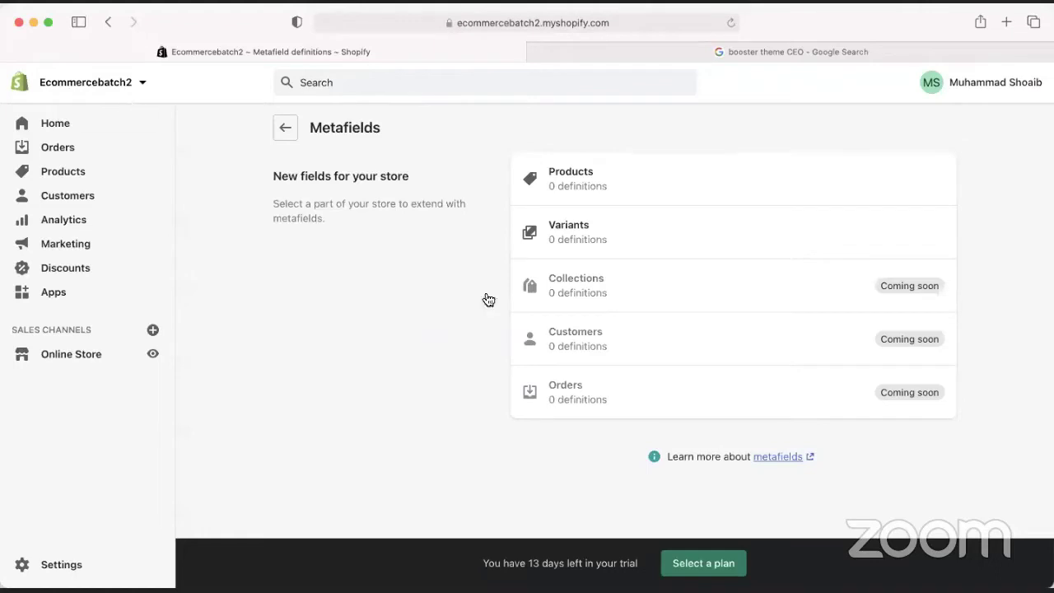
# Step: Start a new Products metafield definition with the Namespace and key field focused
pyautogui.click(601, 180)
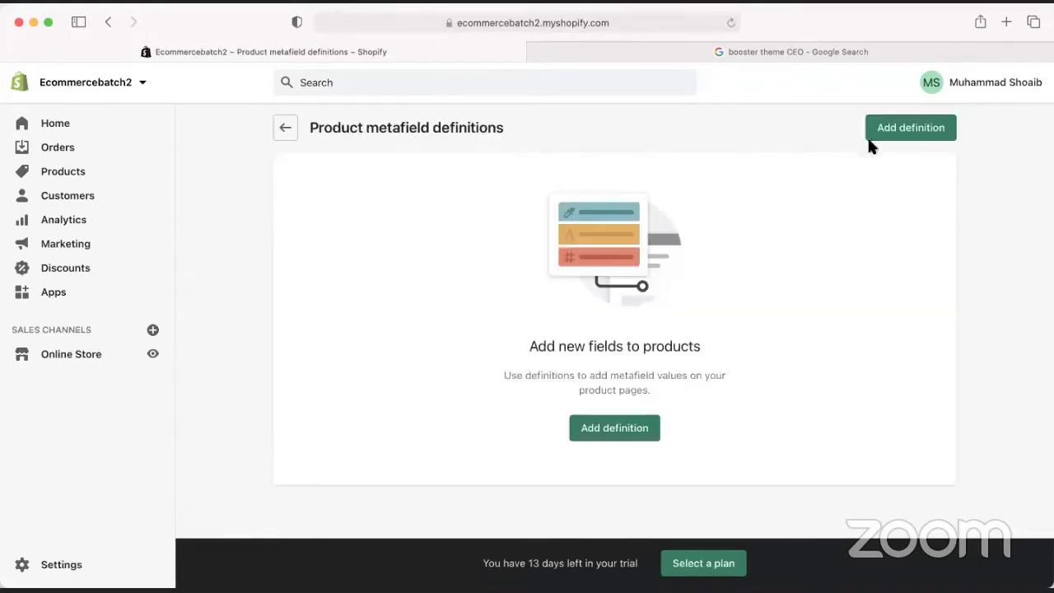
pyautogui.click(904, 132)
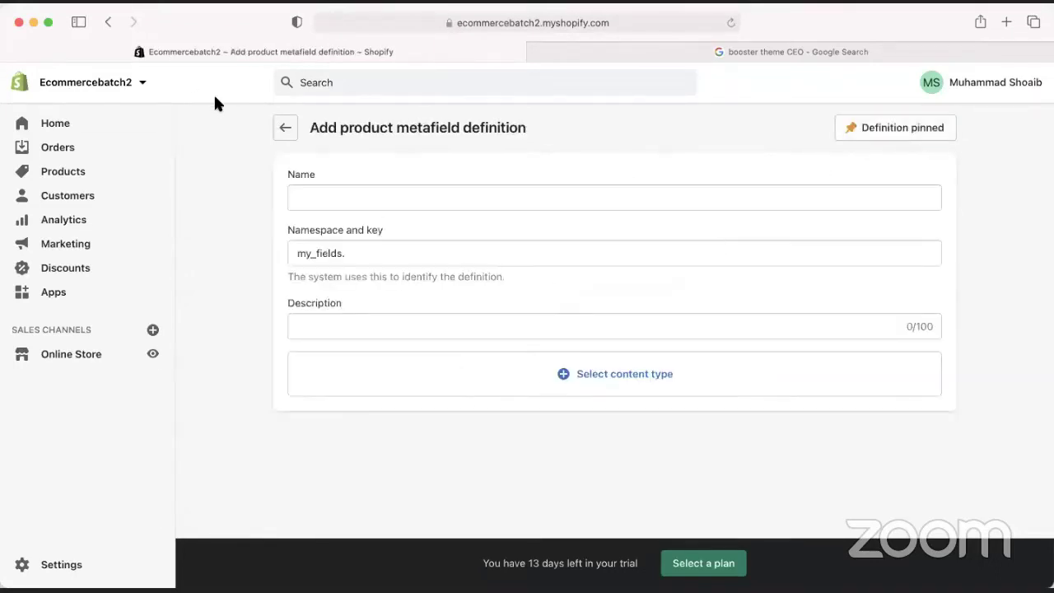
pyautogui.click(411, 257)
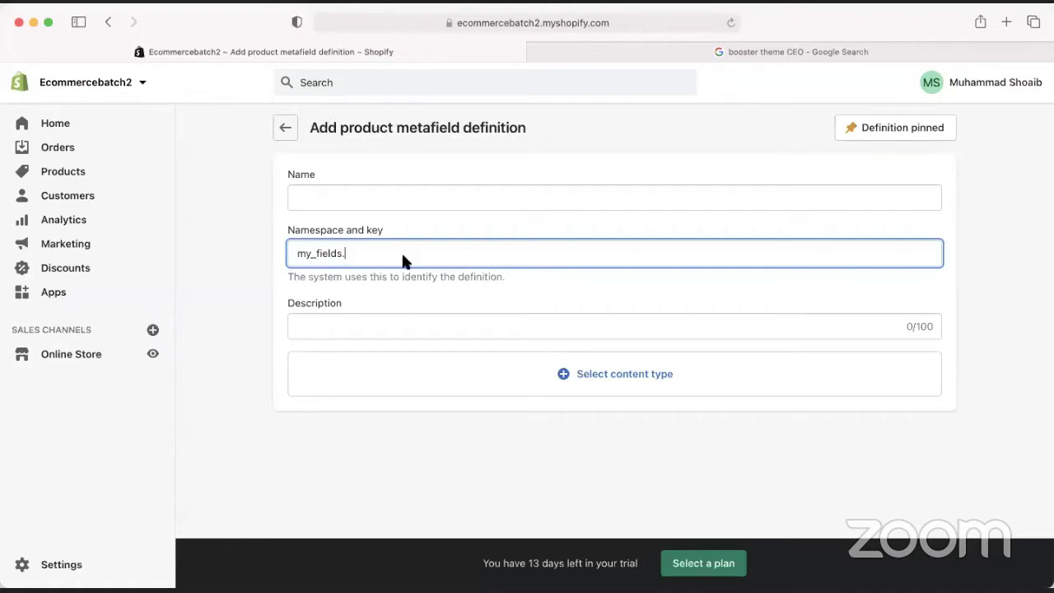
pyautogui.click(720, 50)
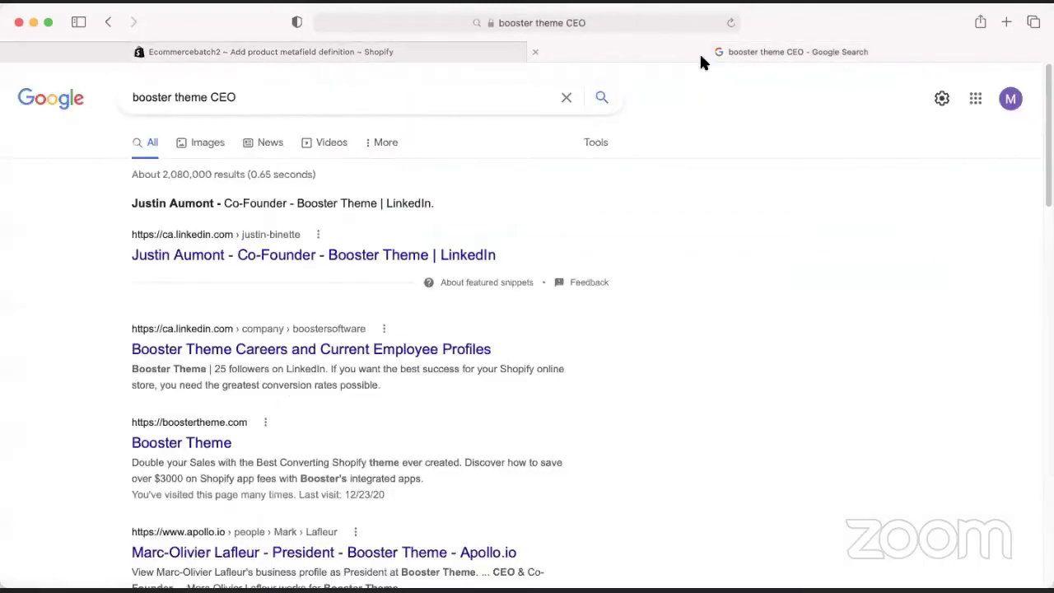
# Step: Search Google for 'google merchiant meta fields' and open the Product data specification article
pyautogui.doubleClick(368, 98)
pyautogui.click(368, 99)
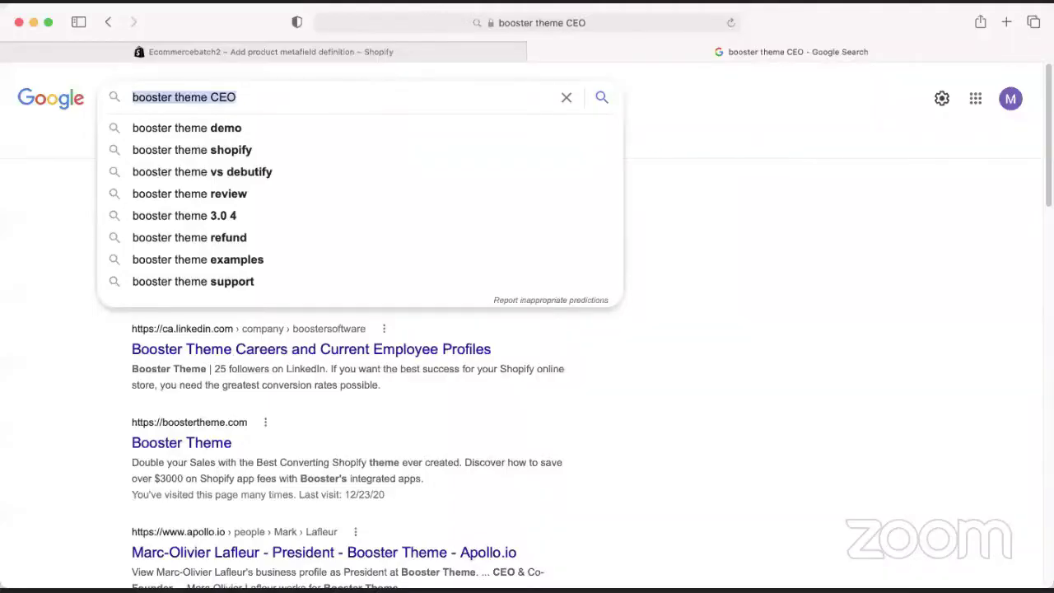
pyautogui.write('google merchiant')
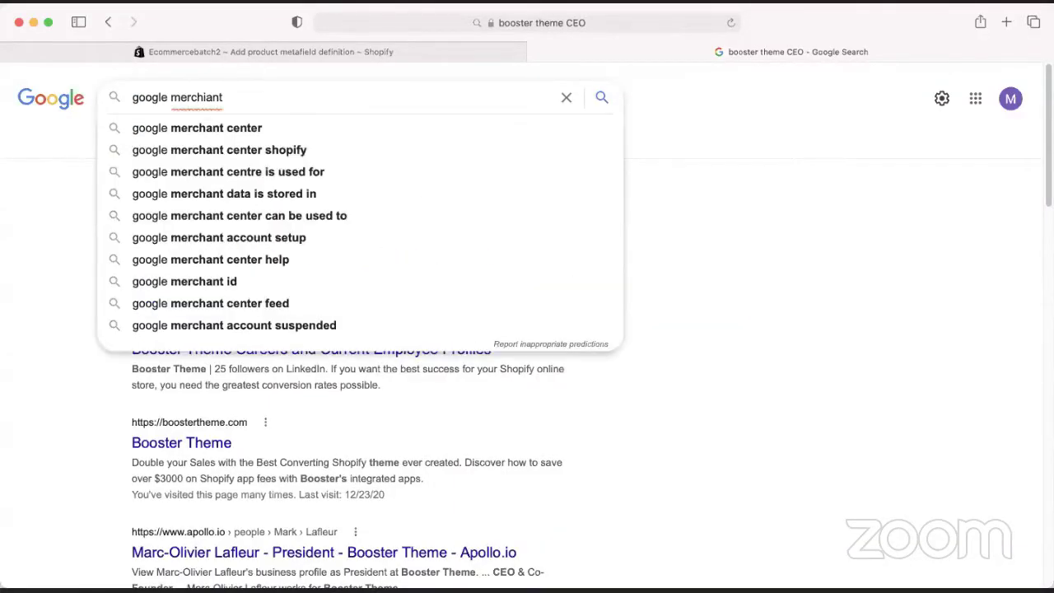
pyautogui.write(' meta fields')
pyautogui.press('Return')
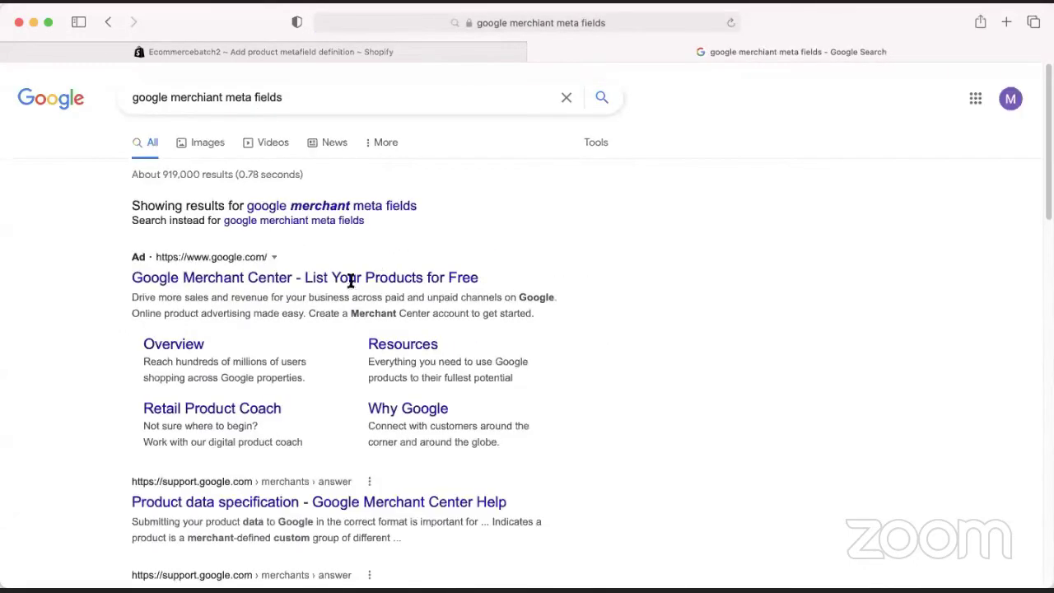
pyautogui.scroll(-1, 280, 444)
pyautogui.click(333, 471)
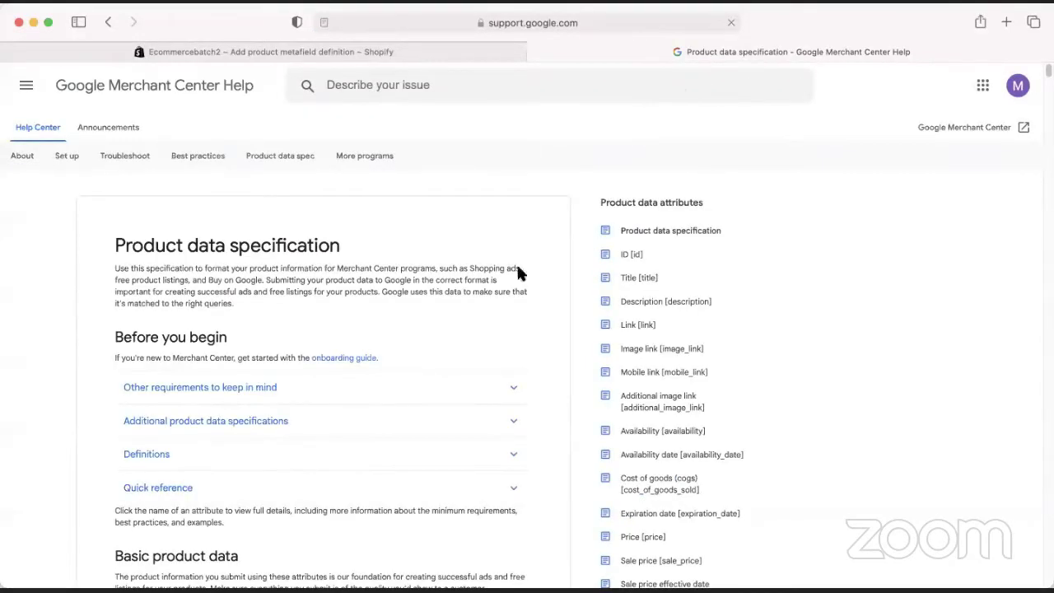
# Step: Scroll through the Product data specification attribute table, then go back to Shopify
pyautogui.scroll(-5, 378, 420)
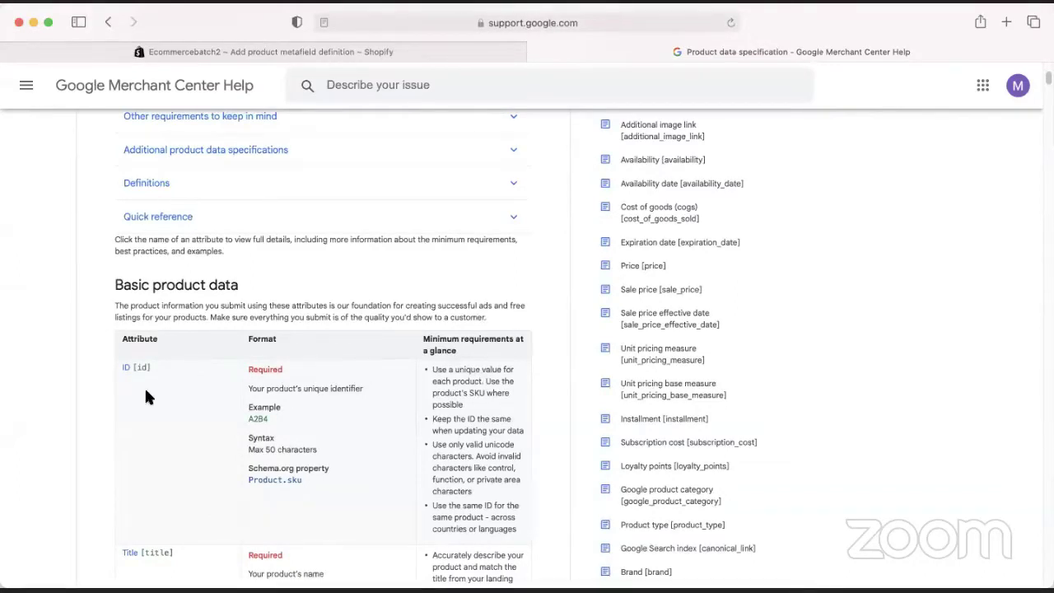
pyautogui.moveTo(153, 375); pyautogui.dragTo(106, 394)
pyautogui.click(107, 393)
pyautogui.scroll(-1, 271, 404)
pyautogui.scroll(-4, 161, 414)
pyautogui.scroll(-14, 183, 412)
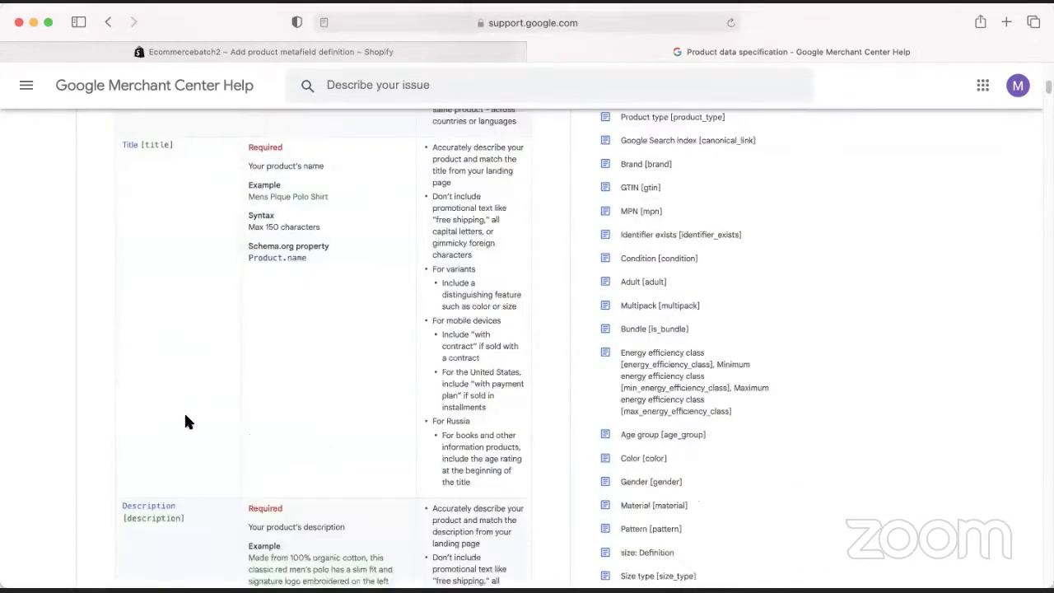
pyautogui.scroll(-5, 198, 444)
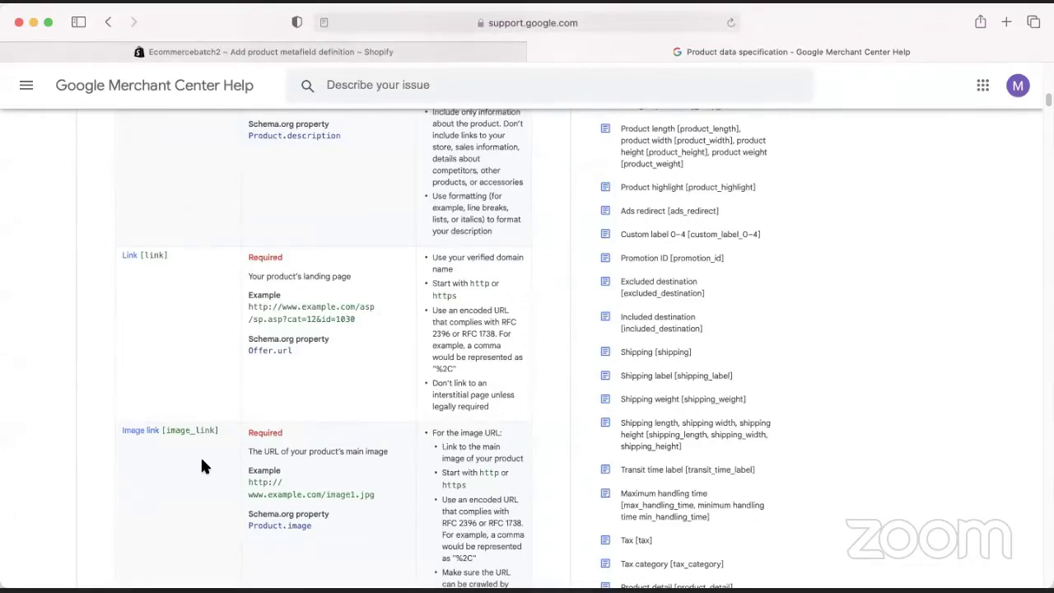
pyautogui.scroll(15, 203, 460)
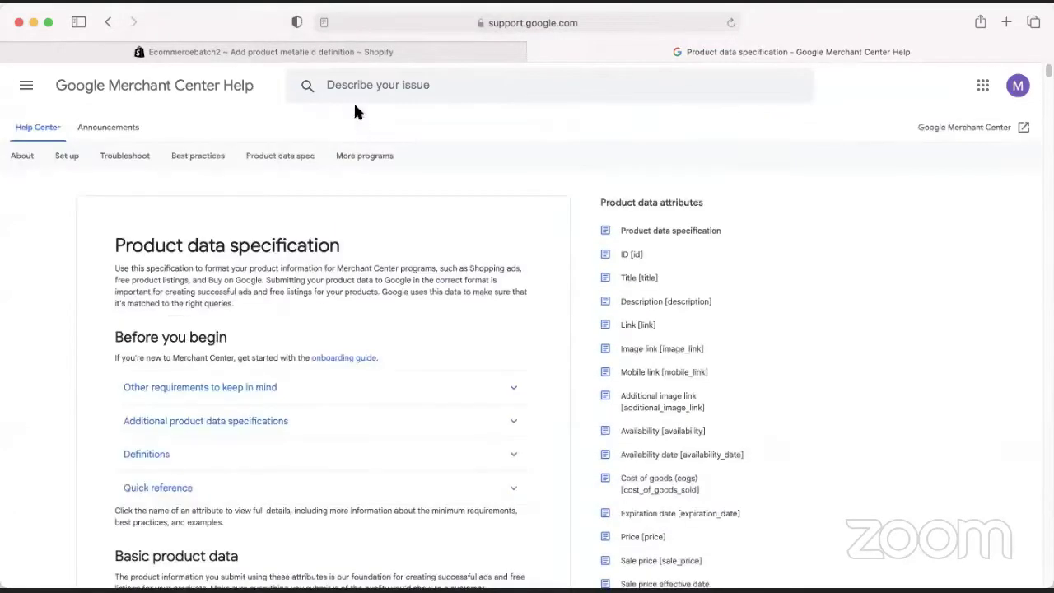
pyautogui.click(356, 52)
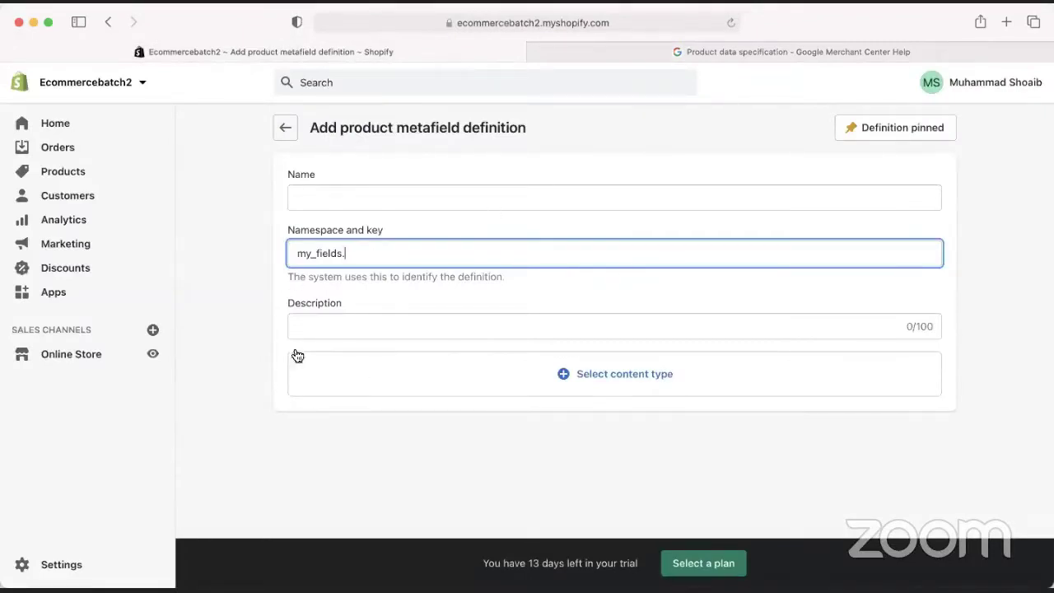
# Step: Abandon the metafield definition, back out to Settings, and open Locations
pyautogui.click(286, 132)
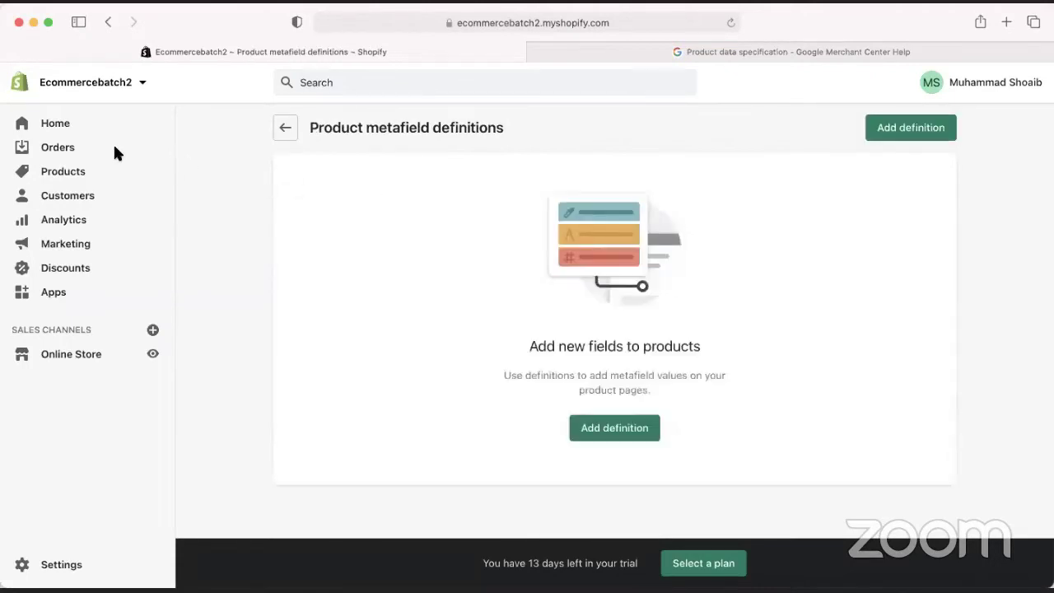
pyautogui.click(289, 134)
pyautogui.click(290, 133)
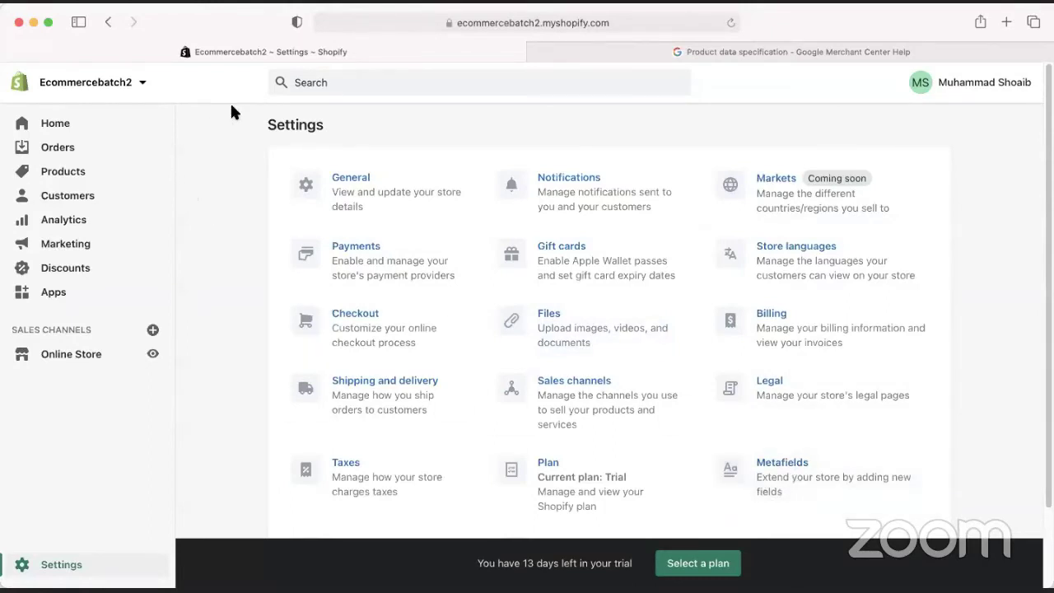
pyautogui.scroll(-3, 657, 424)
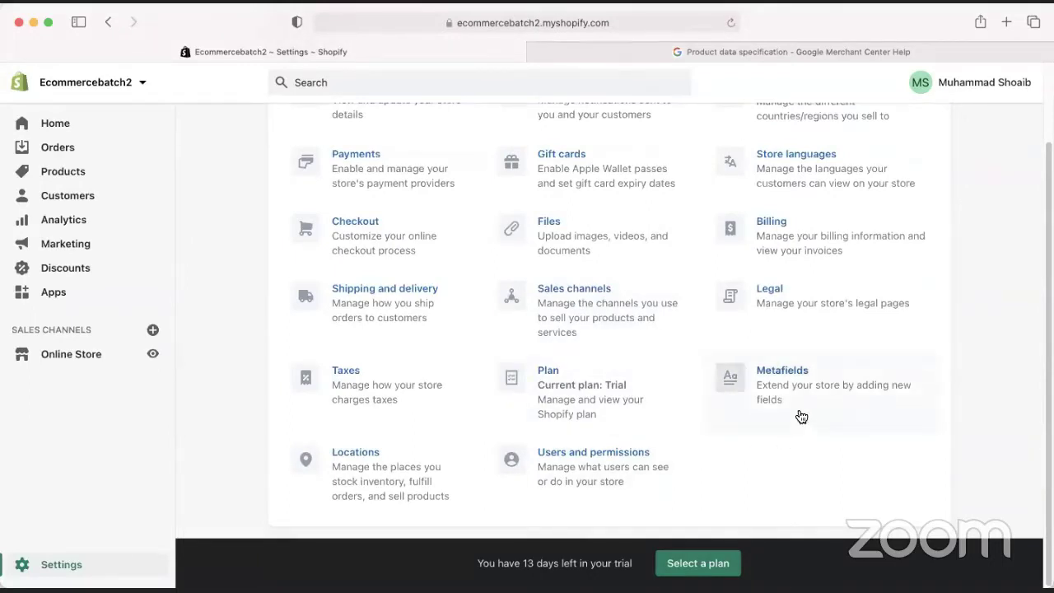
pyautogui.click(614, 51)
pyautogui.click(381, 52)
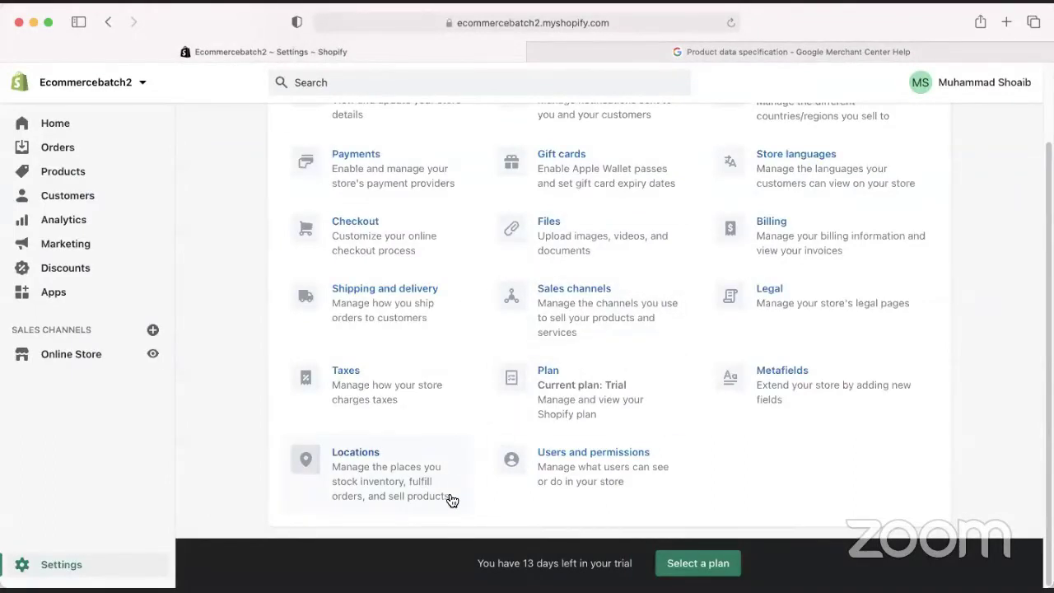
pyautogui.click(410, 461)
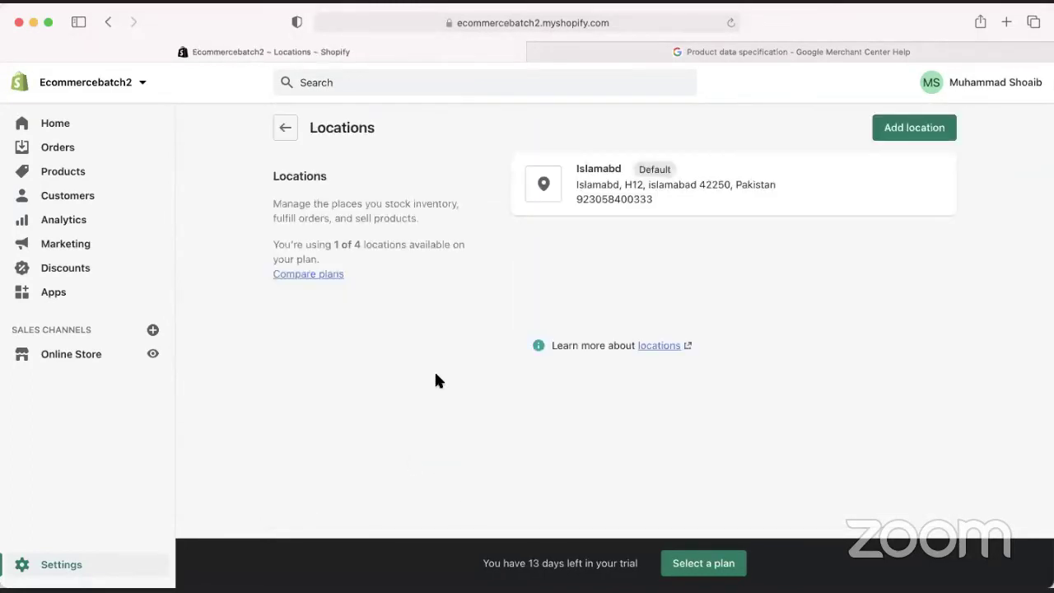
# Step: In the Merchant Center help tab, navigate to the Shopify website via the address bar
pyautogui.click(664, 53)
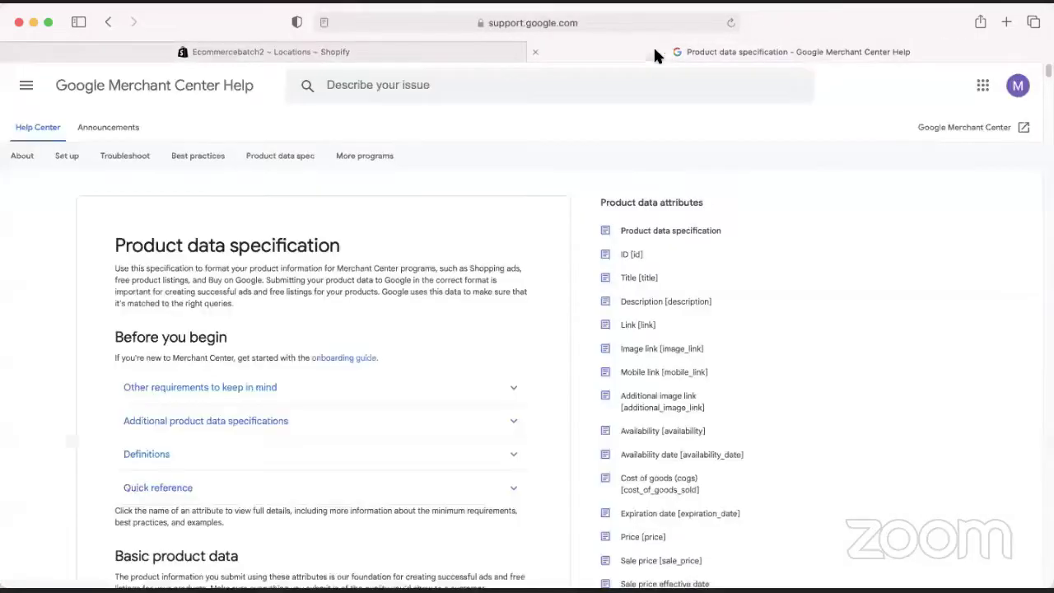
pyautogui.click(619, 26)
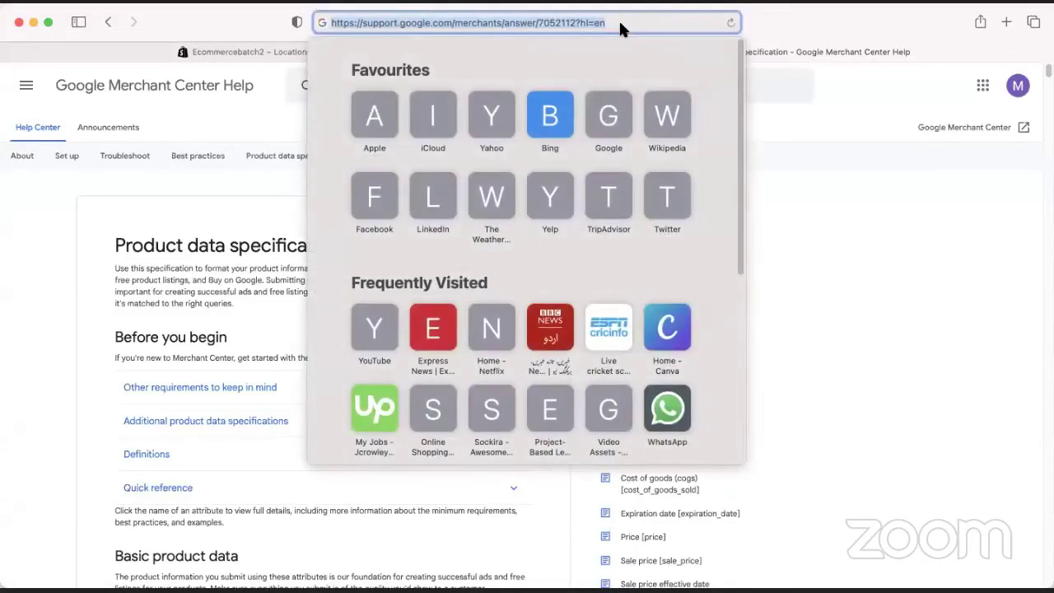
pyautogui.write('sho')
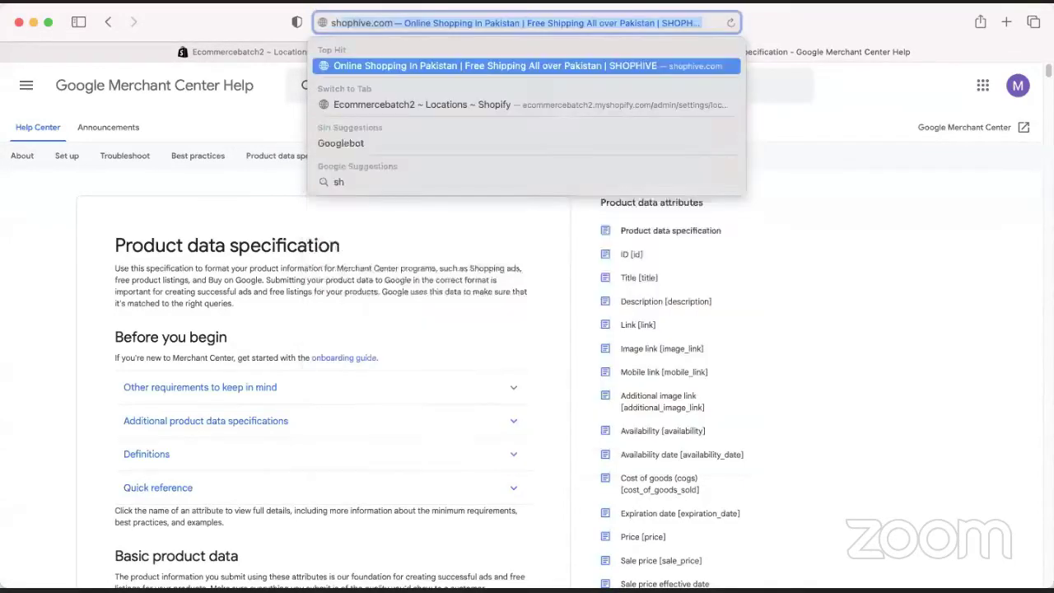
pyautogui.press('Return')
pyautogui.press('BackSpace')
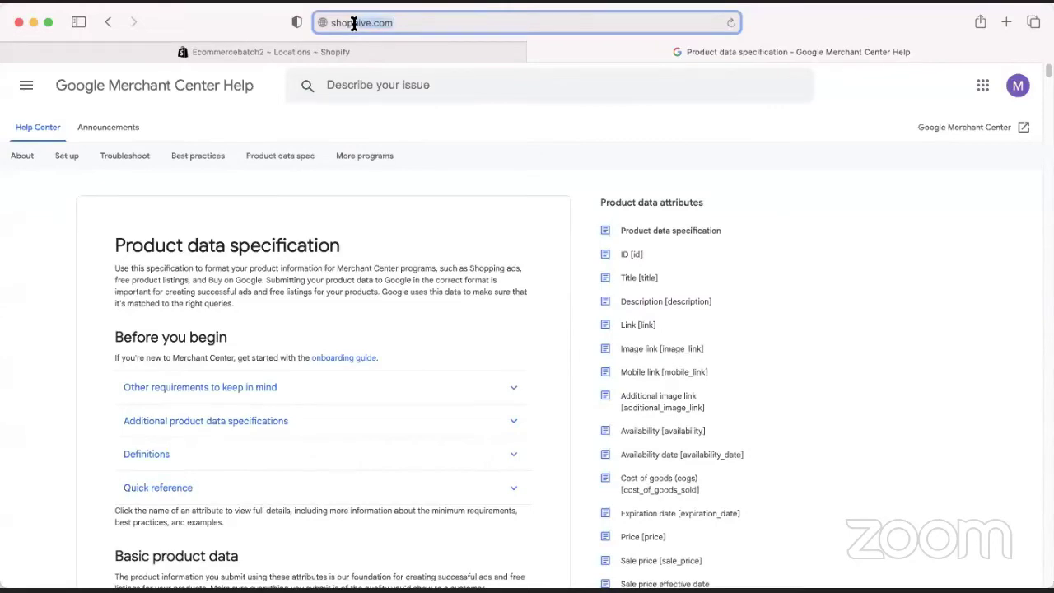
pyautogui.write('p')
pyautogui.press('Return')
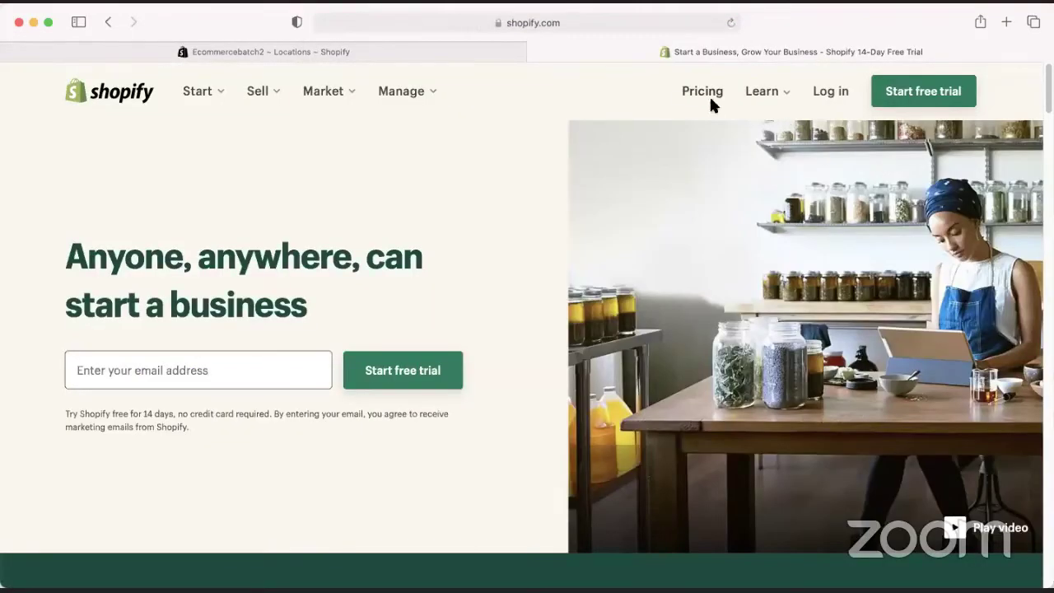
# Step: Open Shopify Pricing and expand the full plan features comparison table
pyautogui.click(707, 93)
pyautogui.scroll(-3, 506, 459)
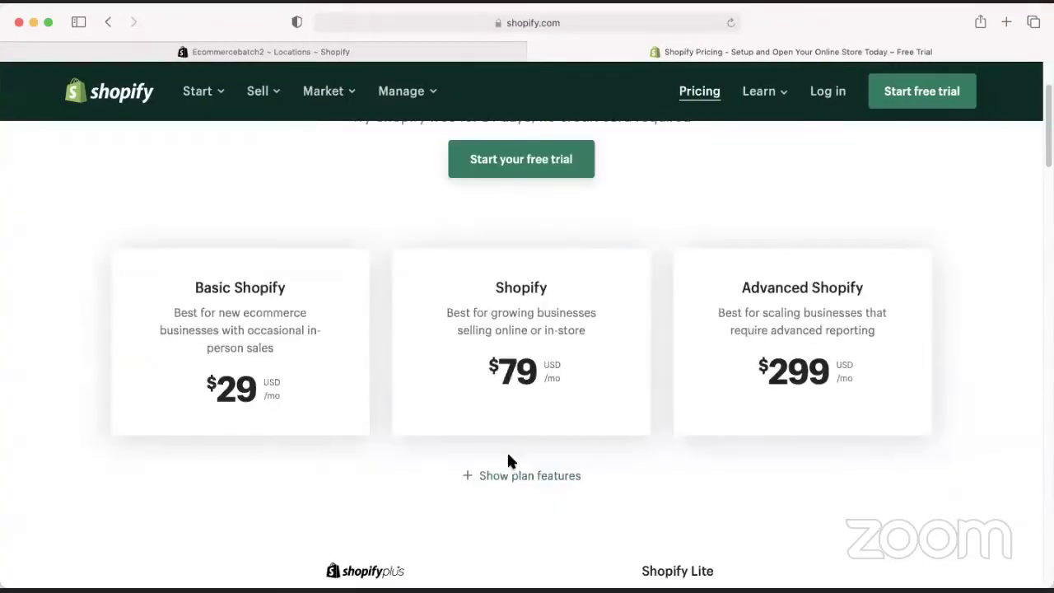
pyautogui.click(518, 477)
pyautogui.scroll(-5, 465, 398)
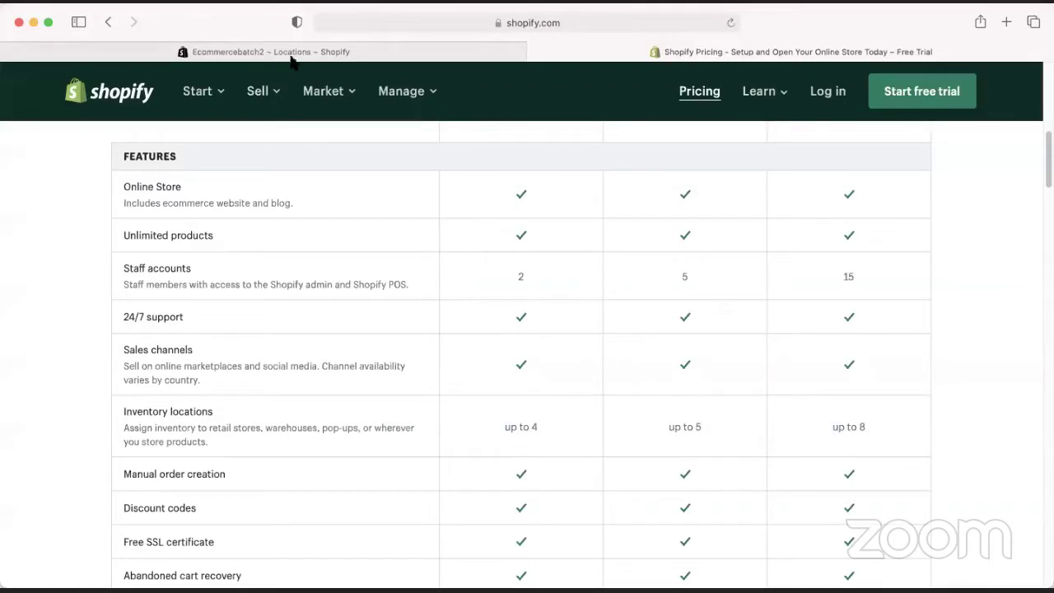
pyautogui.click(284, 53)
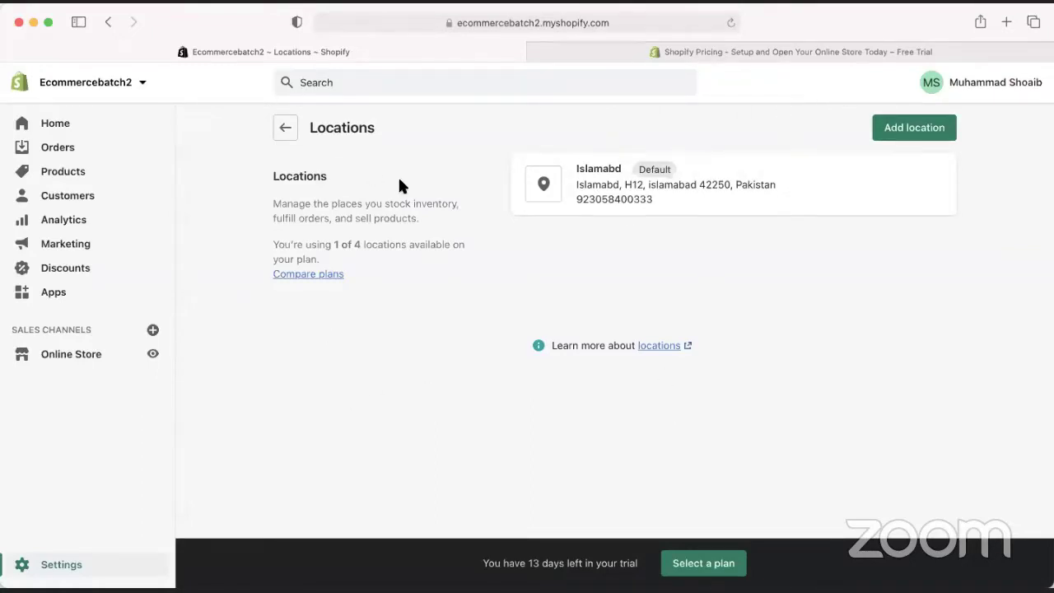
# Step: Return to Settings and review Users and permissions, showing 0 of 2 staff
pyautogui.click(285, 128)
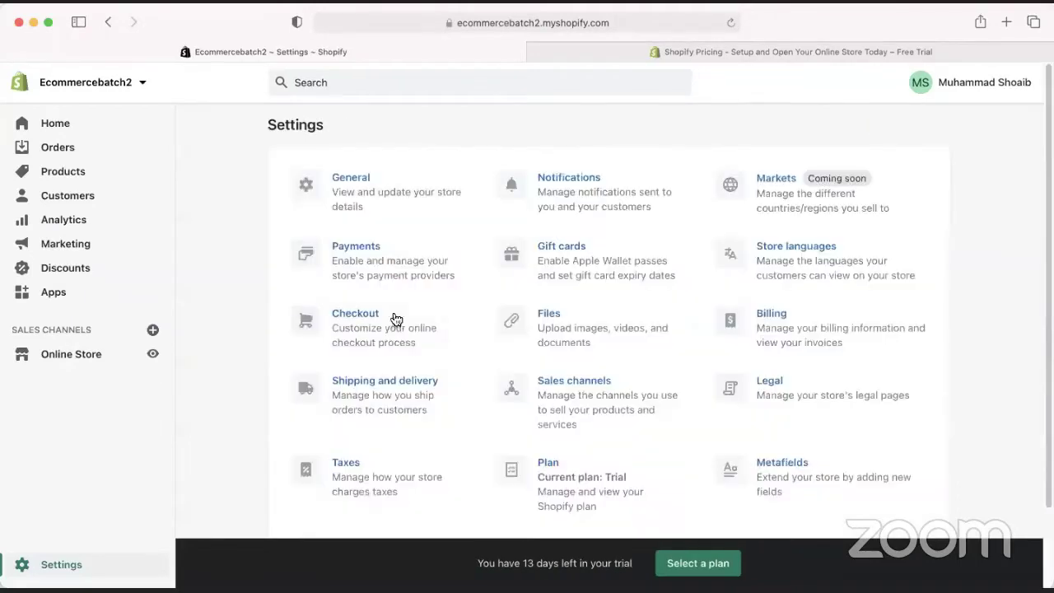
pyautogui.scroll(-3, 631, 417)
pyautogui.click(599, 491)
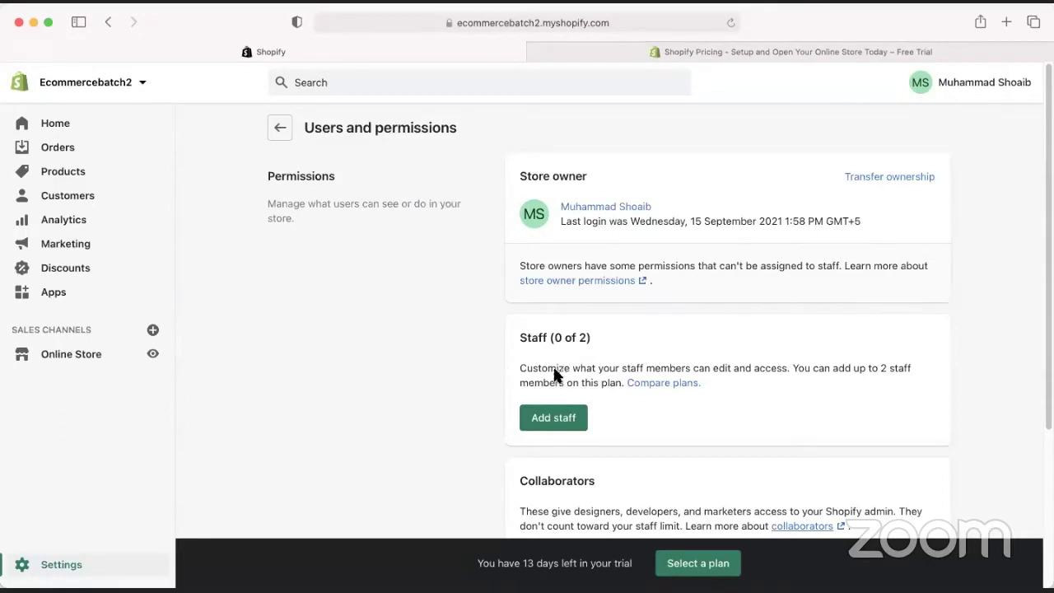
pyautogui.scroll(-2, 510, 401)
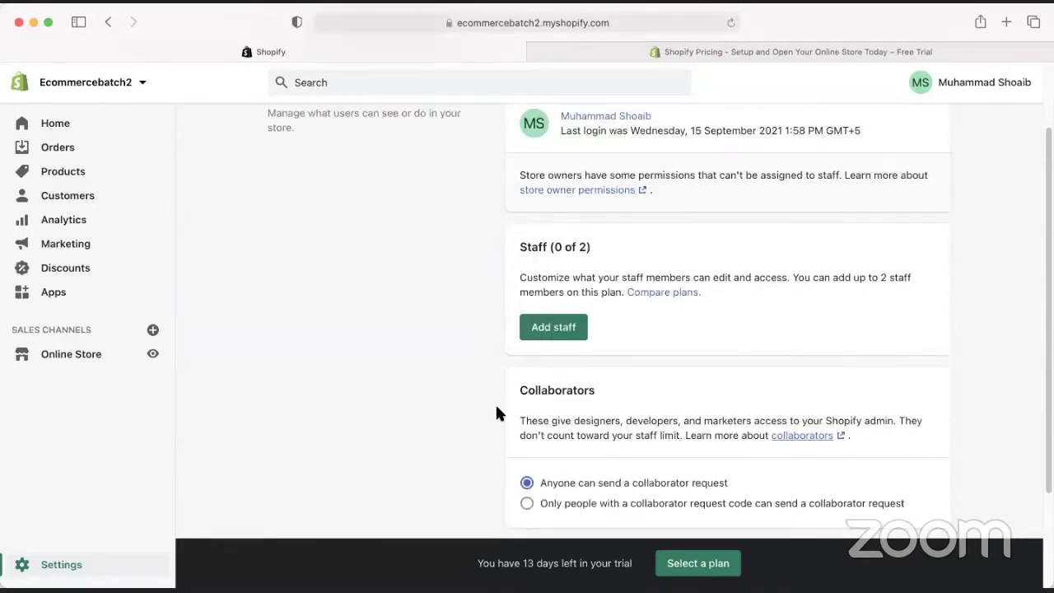
pyautogui.scroll(-1, 498, 407)
# Step: Open Add staff and grant Apps and channels, Themes, Blog posts and pages, Navigation, Domains
pyautogui.click(578, 327)
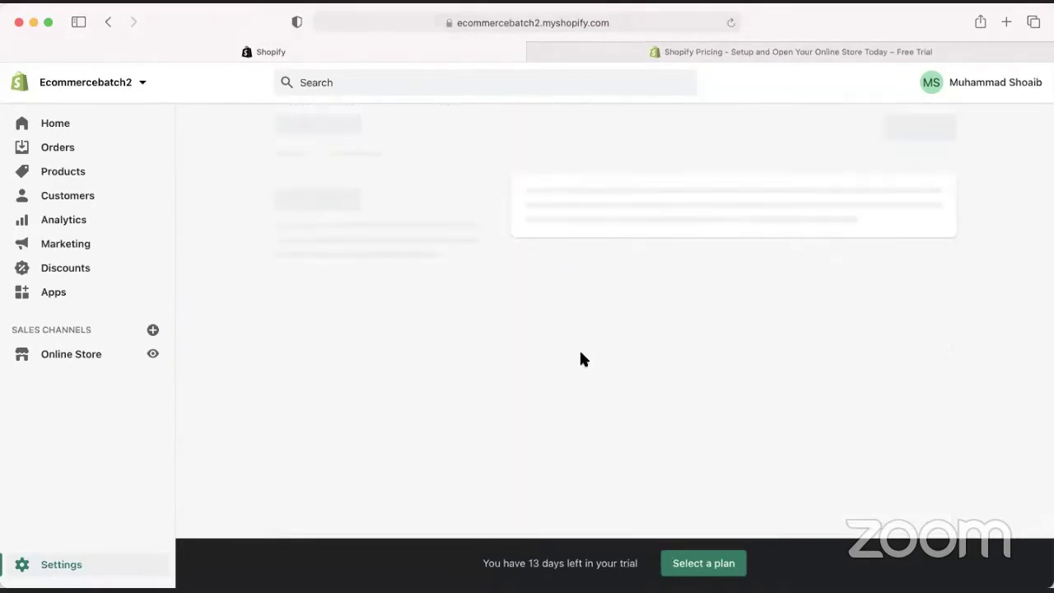
pyautogui.scroll(-5, 496, 353)
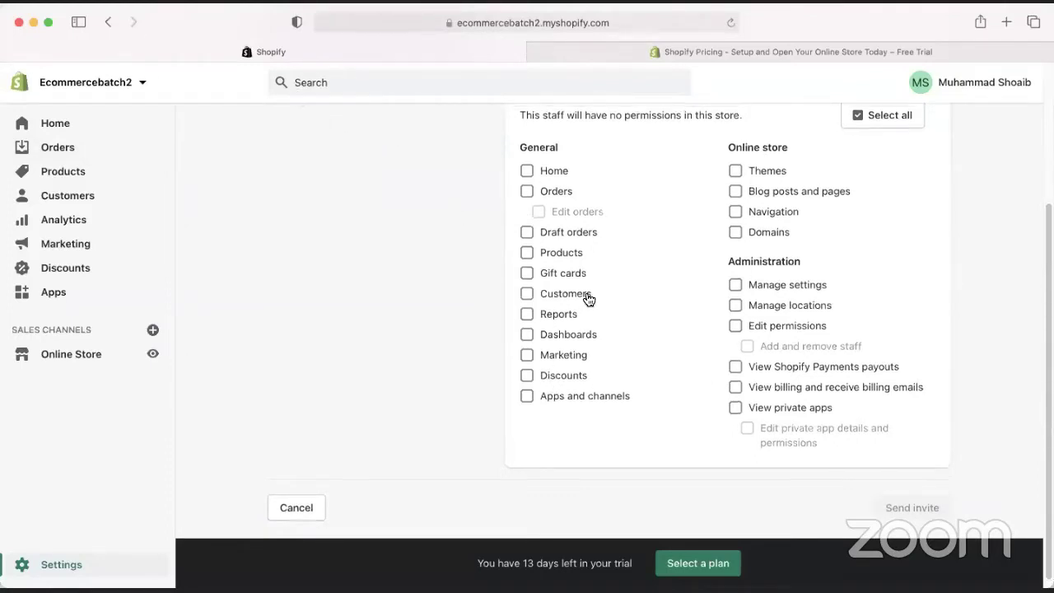
pyautogui.scroll(1, 585, 334)
pyautogui.scroll(4, 683, 317)
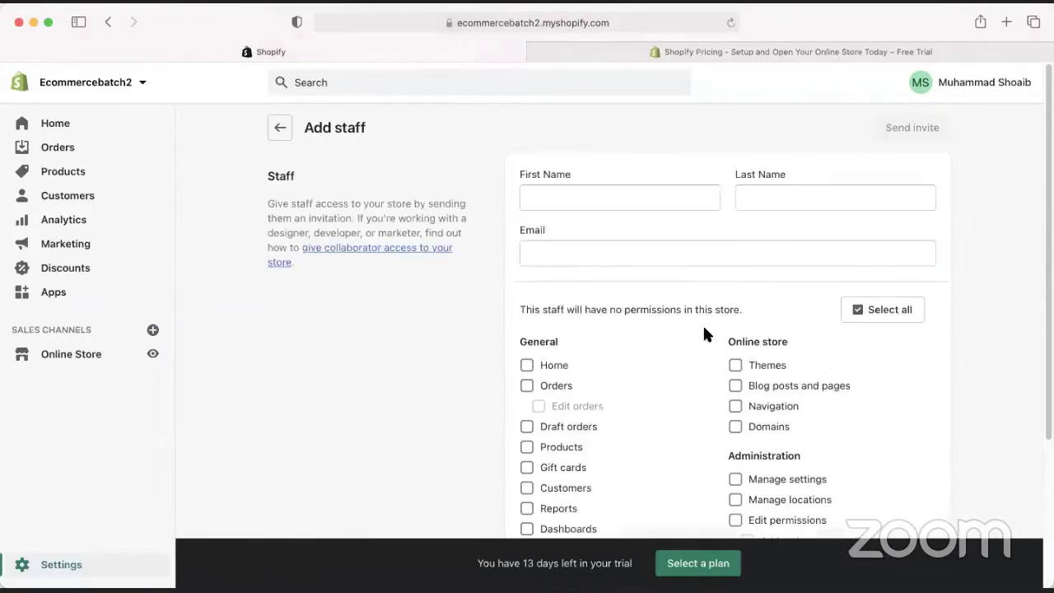
pyautogui.scroll(-5, 621, 361)
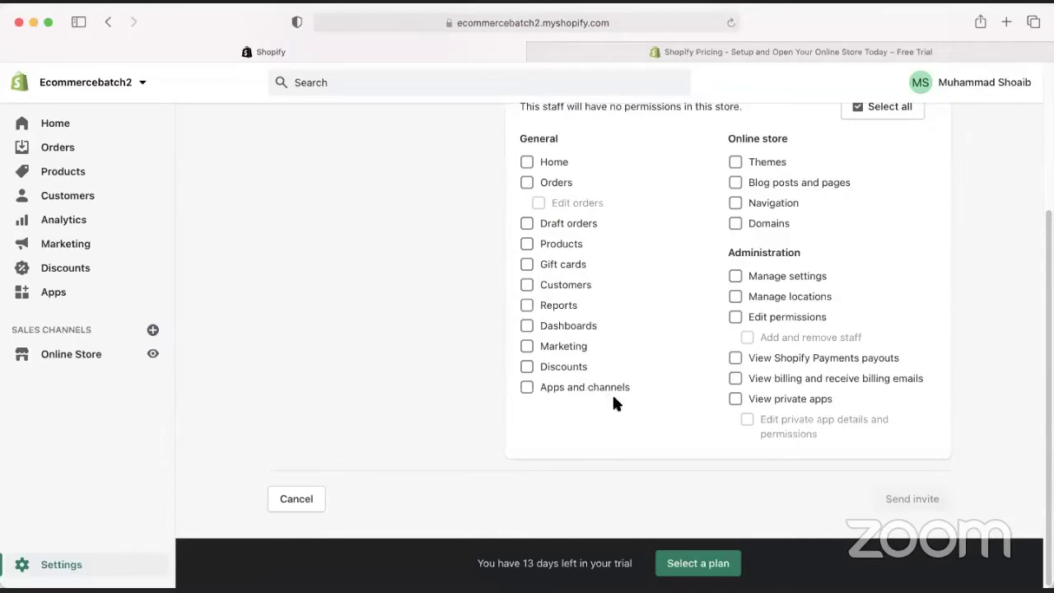
pyautogui.click(527, 387)
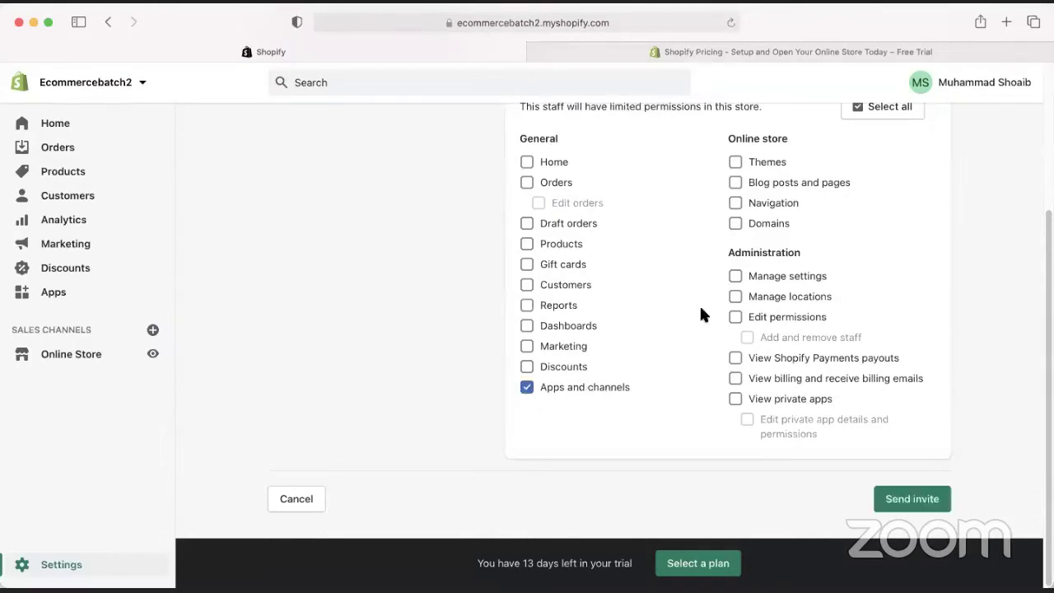
pyautogui.click(735, 163)
pyautogui.click(735, 183)
pyautogui.click(735, 204)
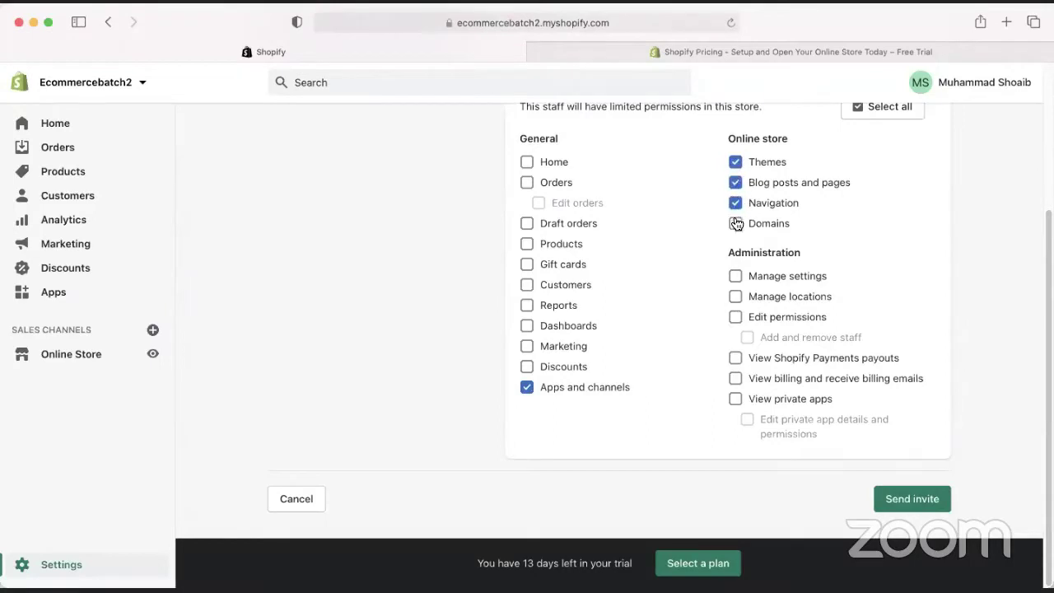
pyautogui.click(736, 224)
# Step: Remove those five permissions, then toggle Marketing on and off
pyautogui.click(526, 394)
pyautogui.click(735, 162)
pyautogui.click(736, 183)
pyautogui.click(735, 204)
pyautogui.click(735, 224)
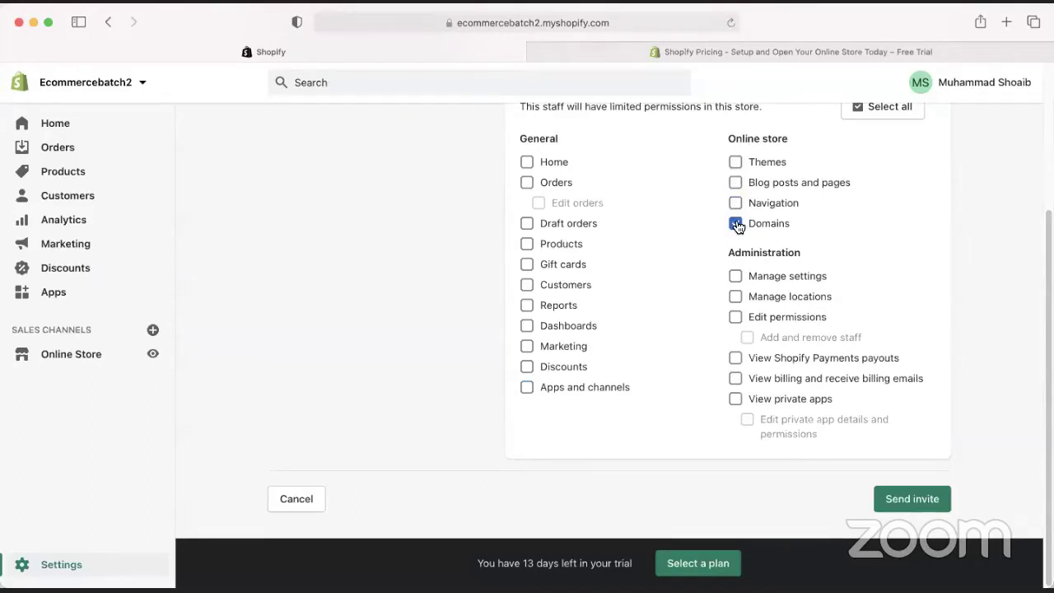
pyautogui.click(527, 349)
pyautogui.click(527, 345)
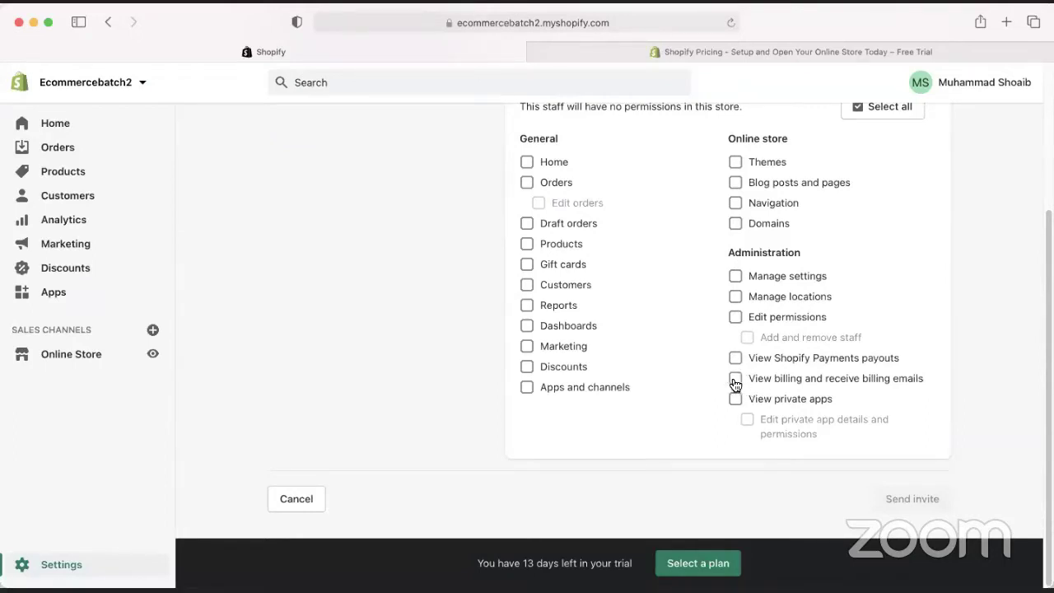
# Step: Toggle the billing and Shopify Payments payouts permissions on and off, leaving none granted
pyautogui.click(735, 380)
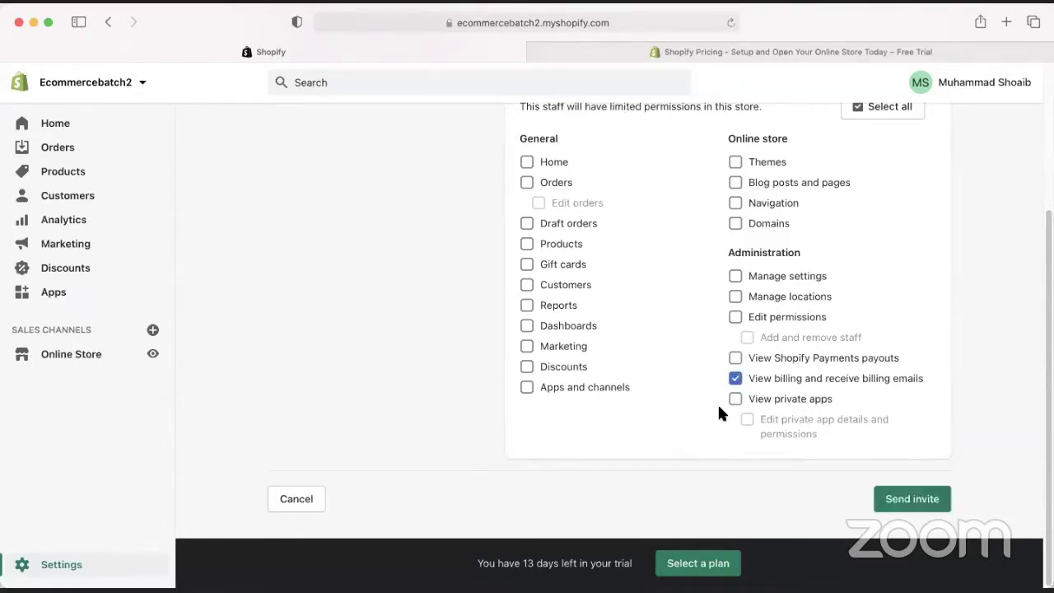
pyautogui.click(734, 357)
pyautogui.click(734, 378)
pyautogui.click(735, 357)
pyautogui.scroll(5, 519, 247)
pyautogui.scroll(-5, 519, 296)
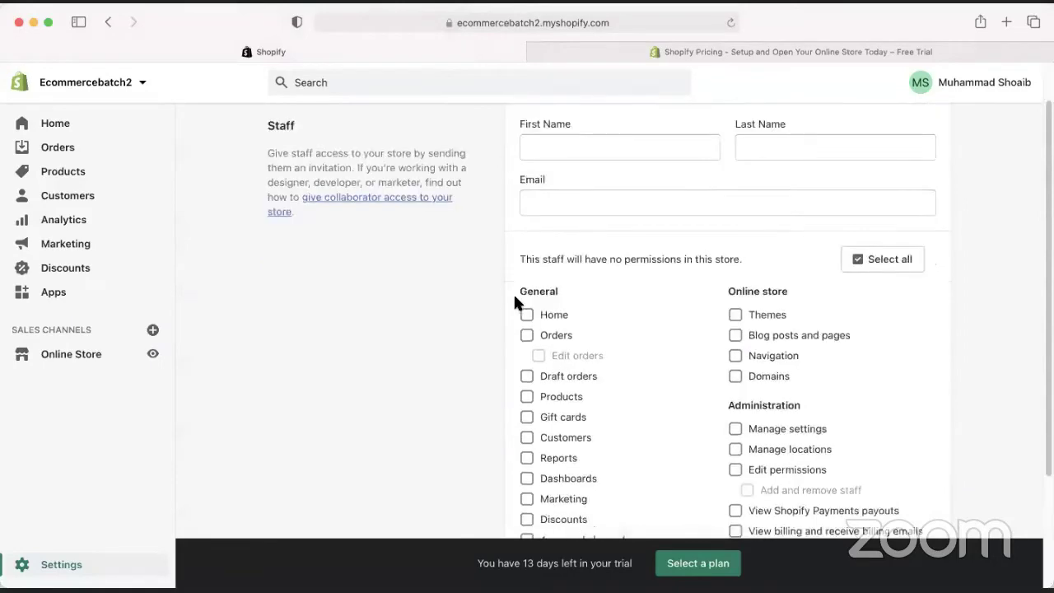
pyautogui.scroll(5, 555, 325)
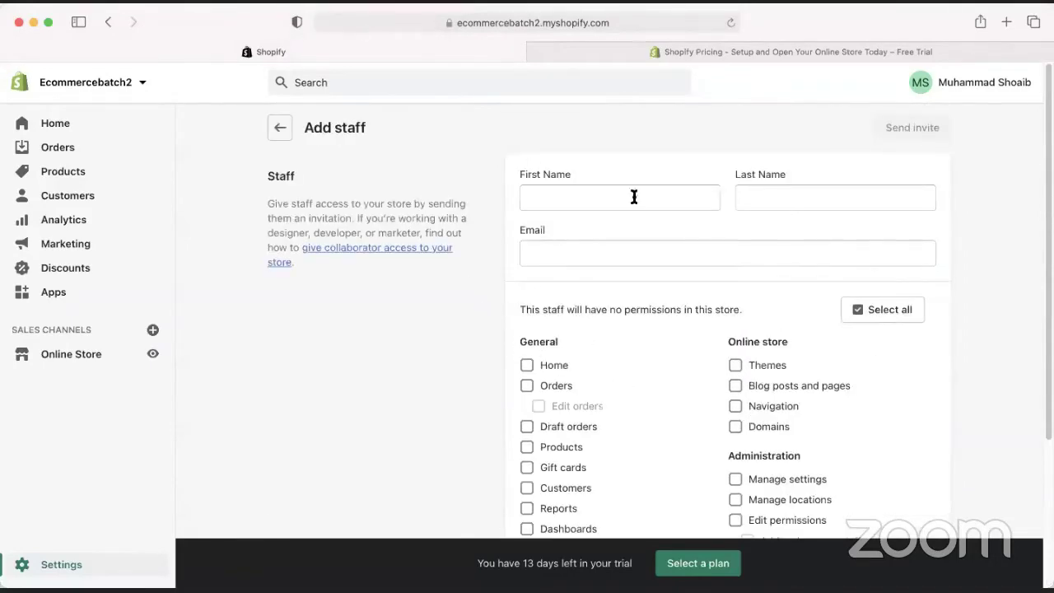
# Step: Discard the Add staff form and review Users and permissions, still at Staff (0 of 2)
pyautogui.click(280, 128)
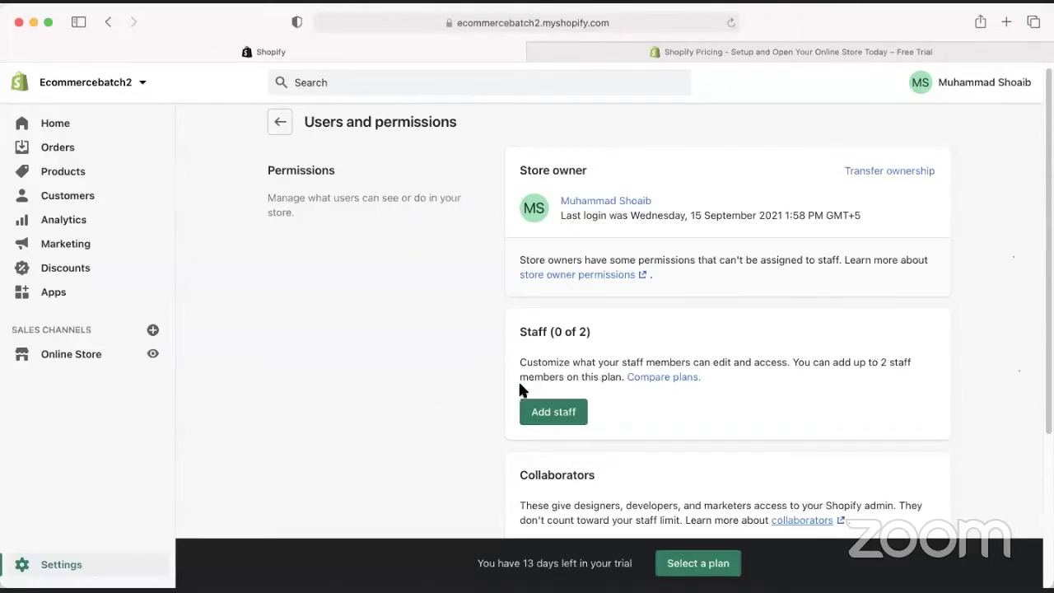
pyautogui.scroll(-5, 486, 407)
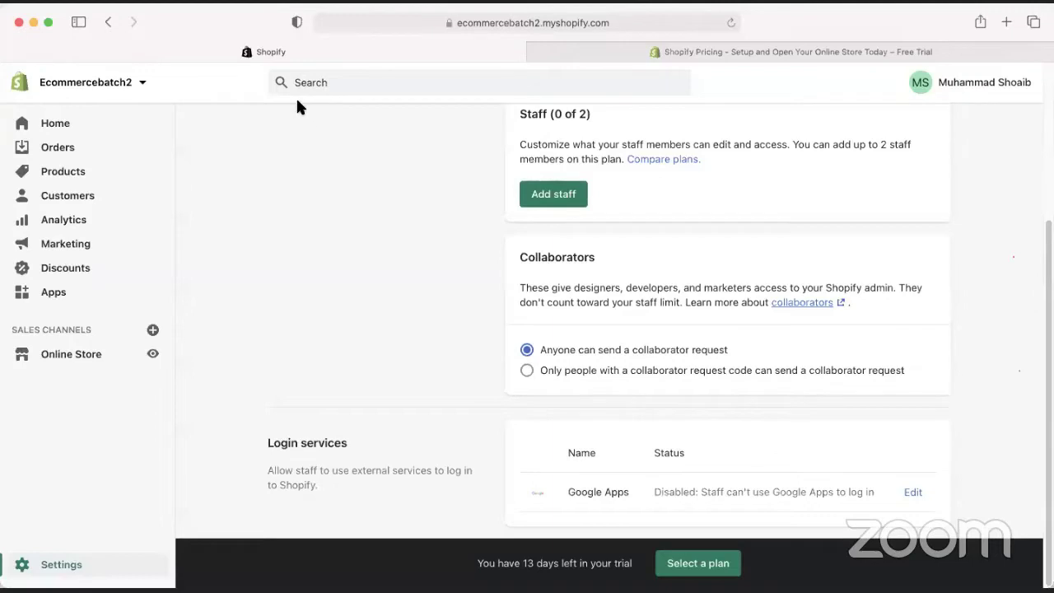
pyautogui.scroll(5, 480, 318)
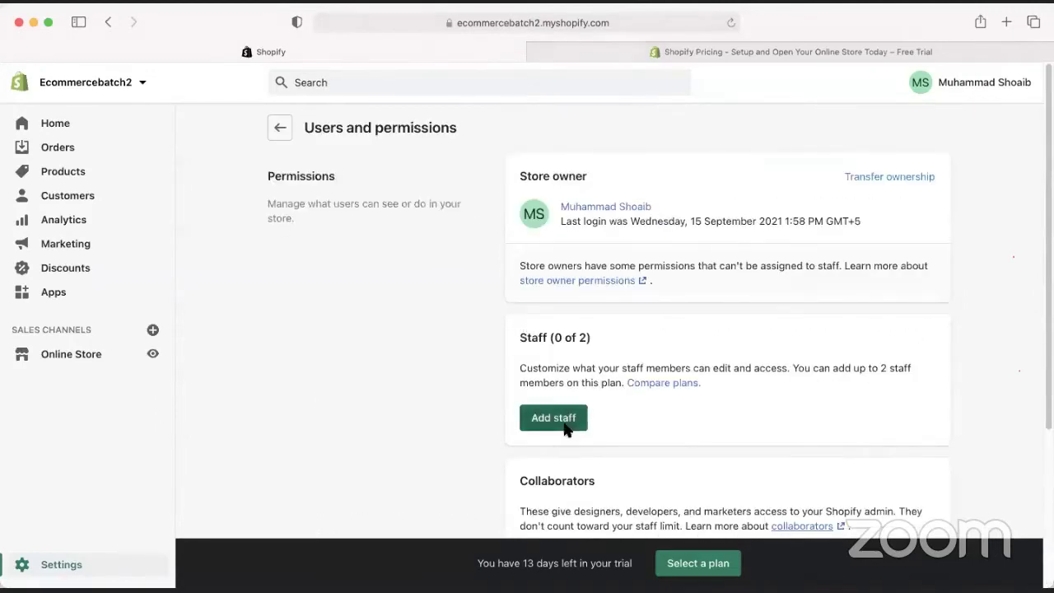
pyautogui.click(549, 418)
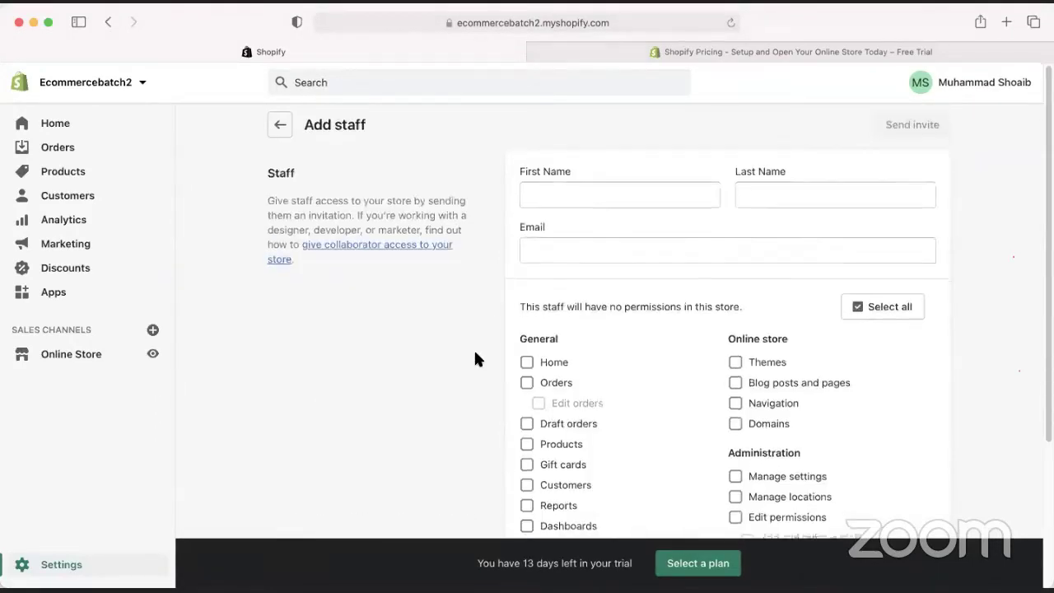
pyautogui.scroll(-1, 472, 359)
pyautogui.scroll(-1, 488, 375)
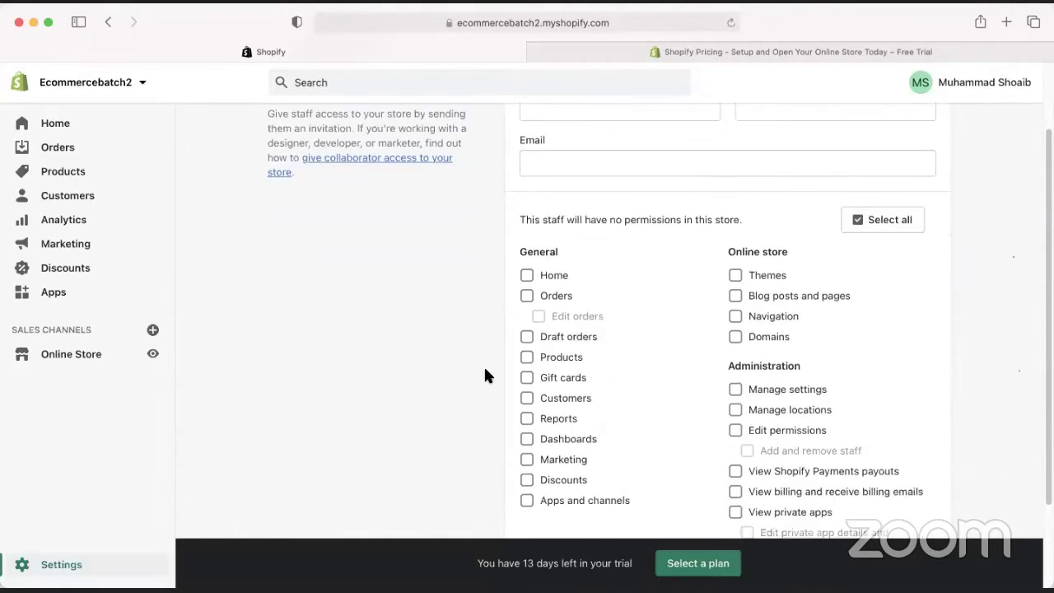
pyautogui.click(528, 403)
pyautogui.click(529, 403)
pyautogui.click(529, 404)
pyautogui.click(527, 402)
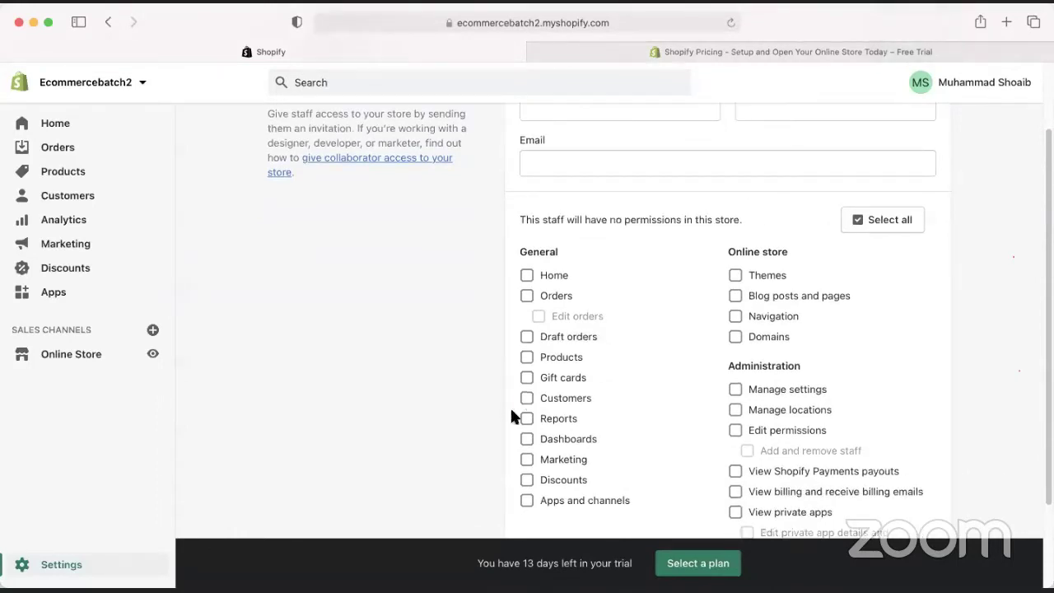
pyautogui.click(527, 275)
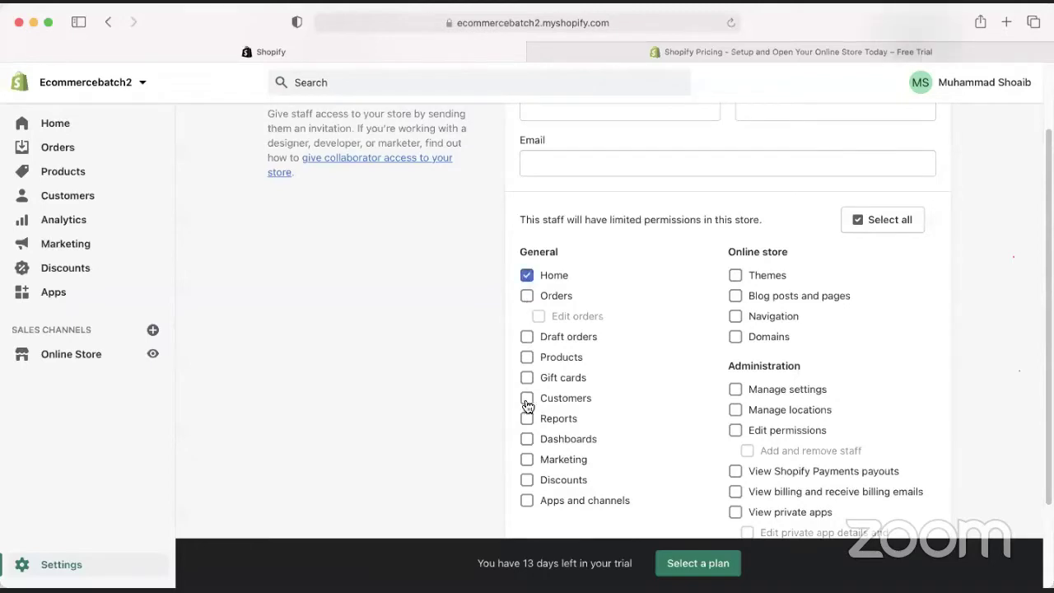
pyautogui.scroll(-1, 531, 404)
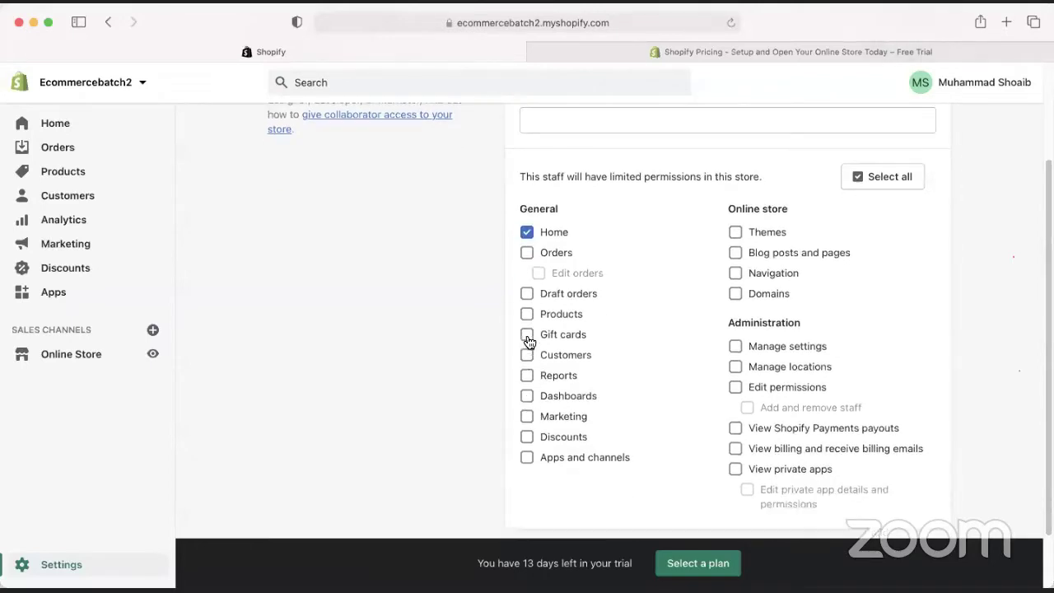
pyautogui.click(528, 335)
pyautogui.click(529, 356)
pyautogui.click(528, 356)
pyautogui.click(527, 376)
pyautogui.scroll(3, 465, 384)
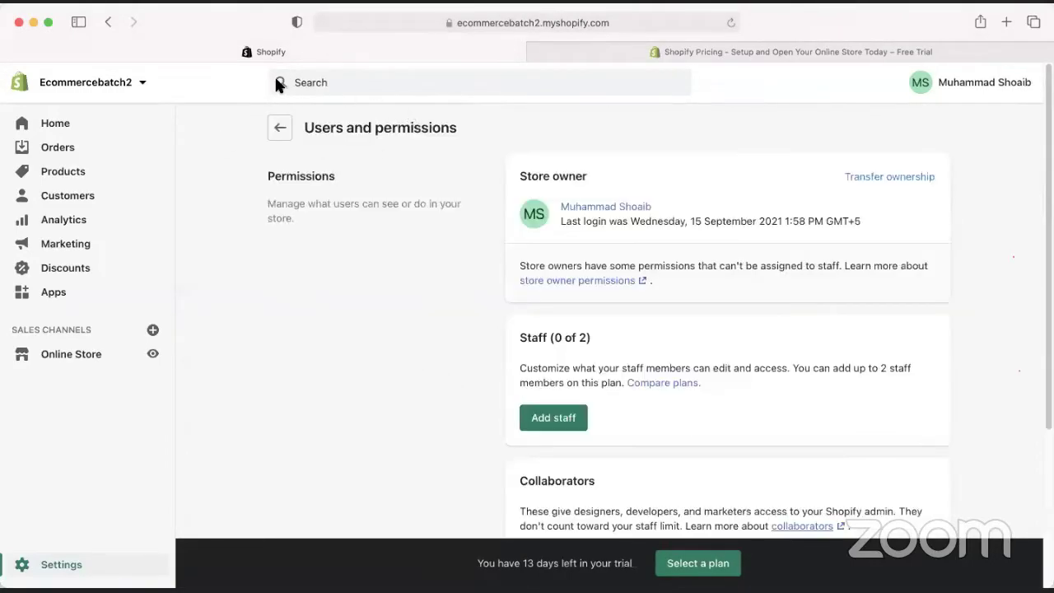
# Step: Look over Users and permissions, then head back to the main Settings overview
pyautogui.scroll(-5, 553, 372)
pyautogui.scroll(5, 531, 399)
pyautogui.click(281, 126)
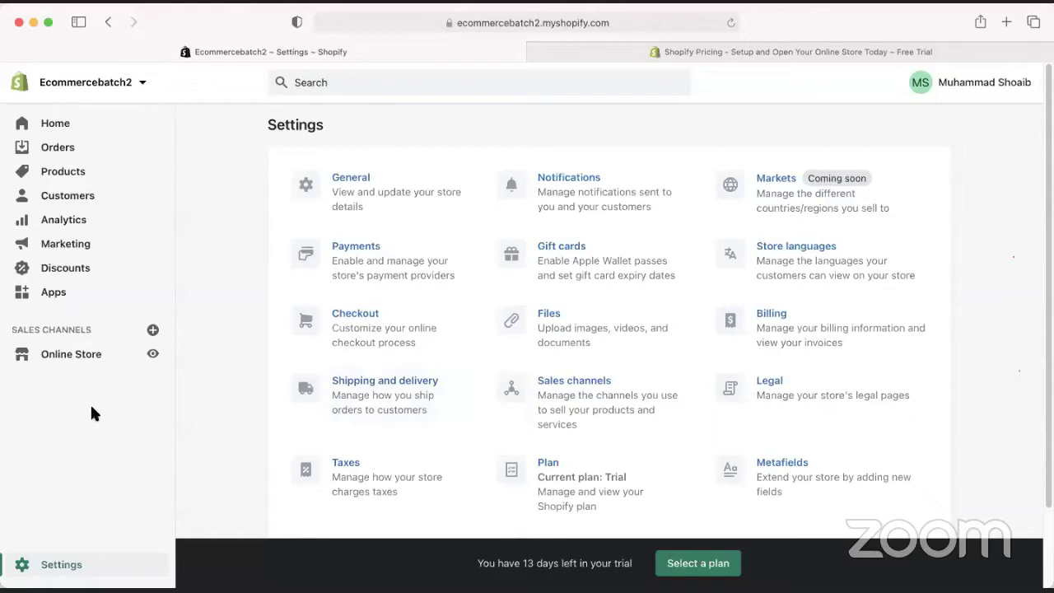
# Step: View the Home dashboard, then go through Orders and Drafts to Abandoned checkouts
pyautogui.click(72, 131)
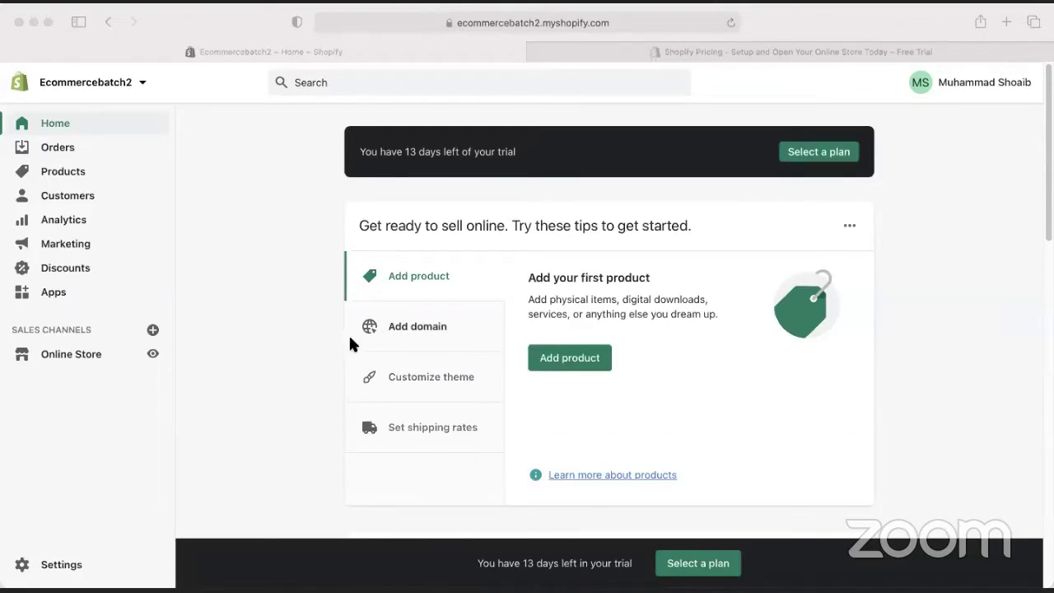
pyautogui.click(45, 151)
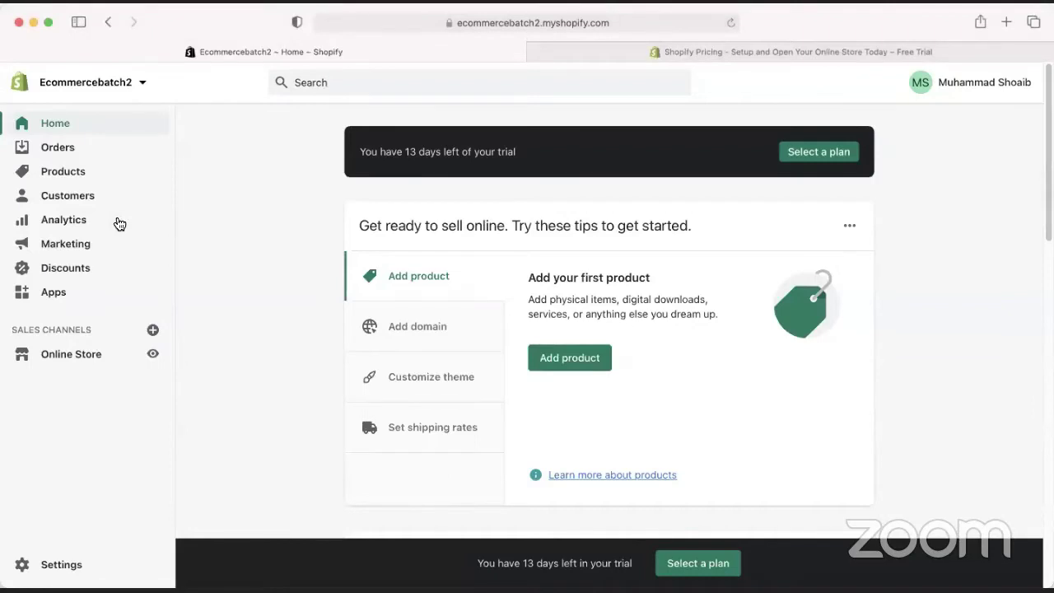
pyautogui.click(62, 152)
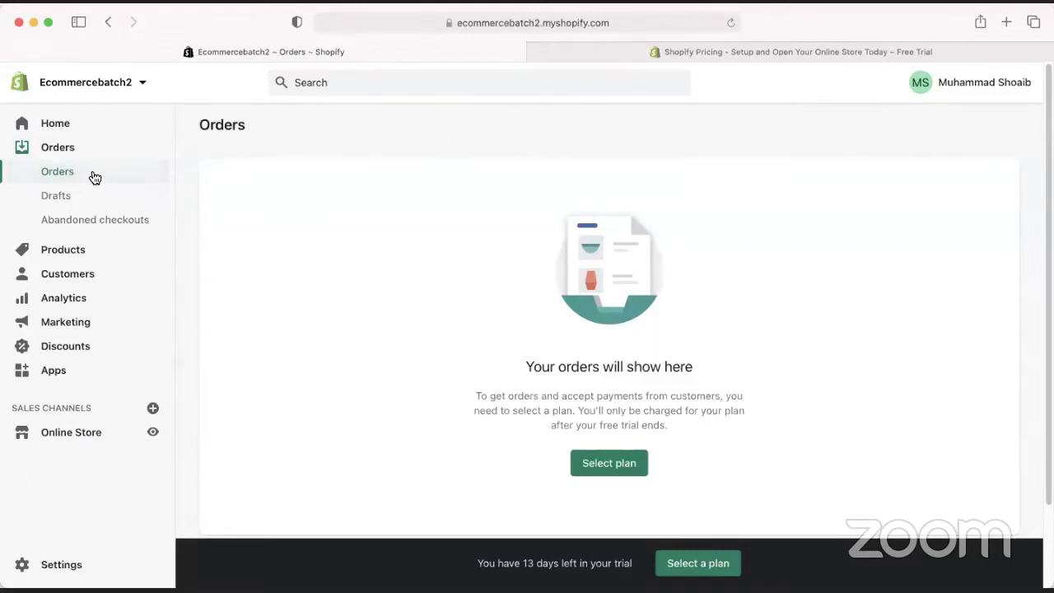
pyautogui.click(86, 196)
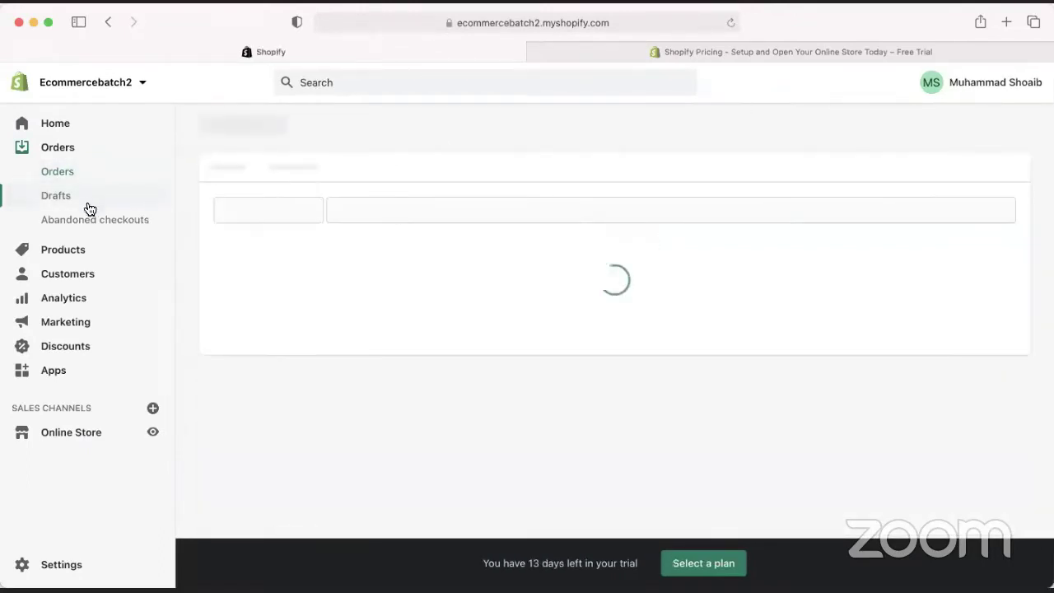
pyautogui.click(90, 221)
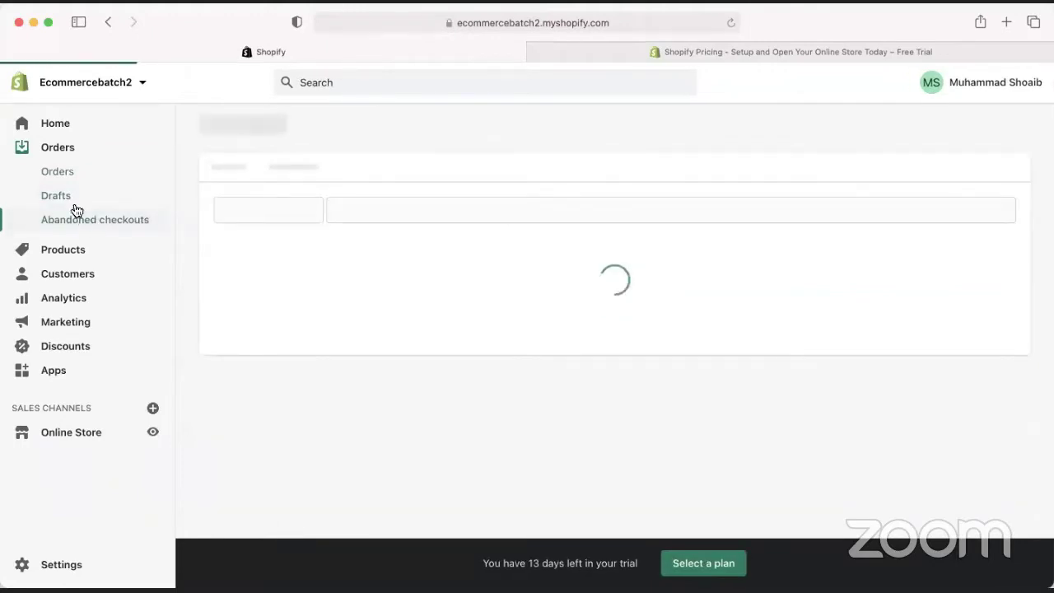
pyautogui.click(72, 175)
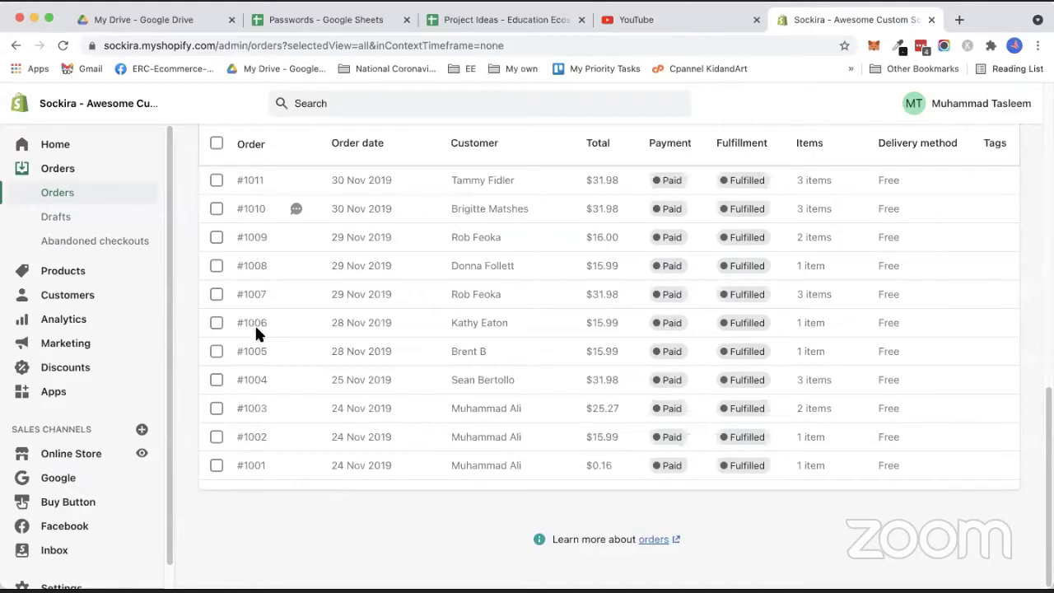
pyautogui.click(252, 381)
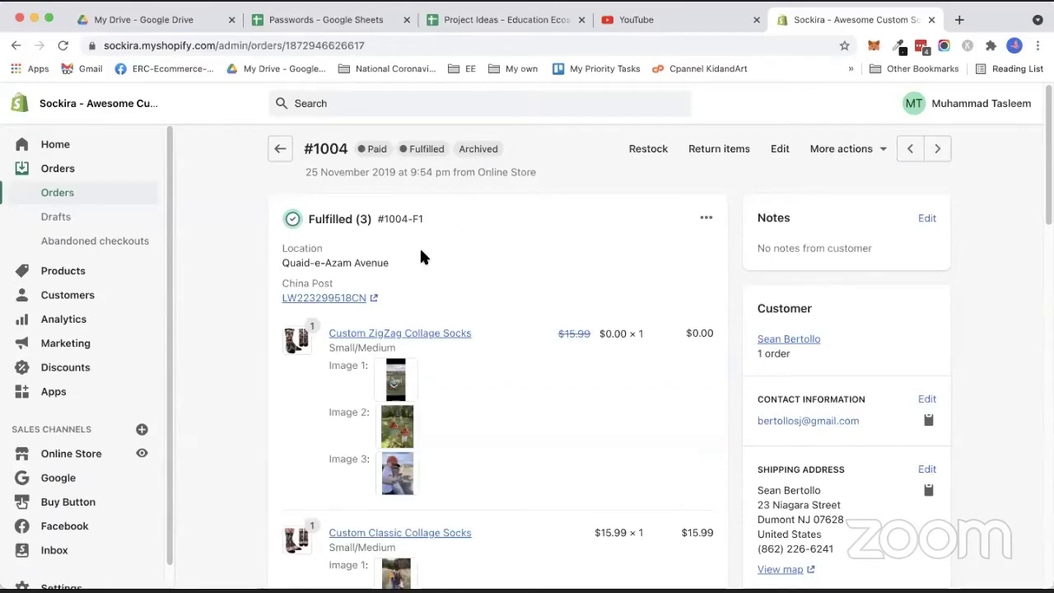
pyautogui.scroll(-2, 445, 381)
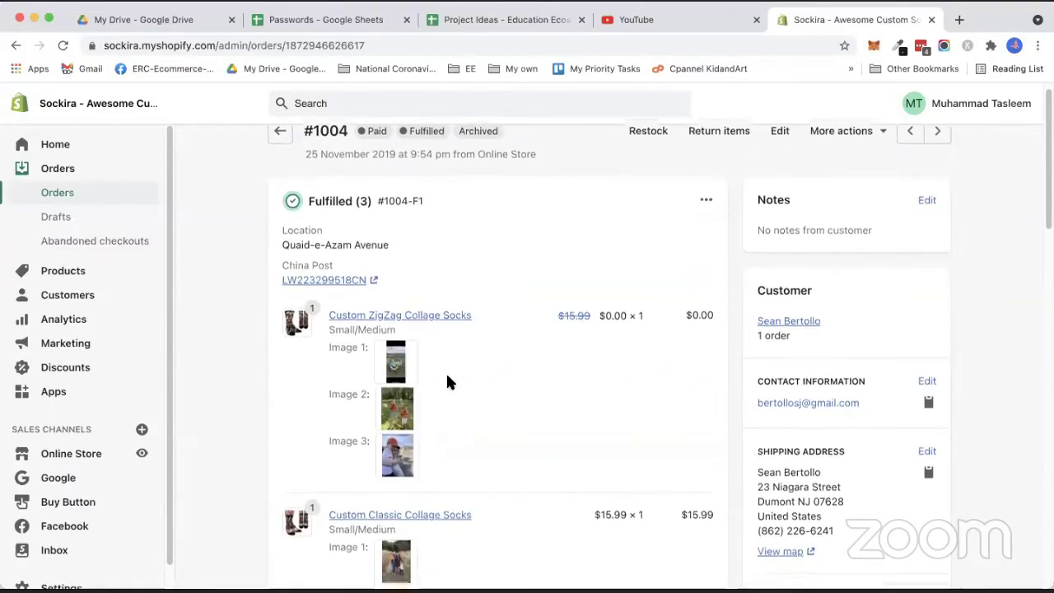
pyautogui.scroll(-10, 445, 381)
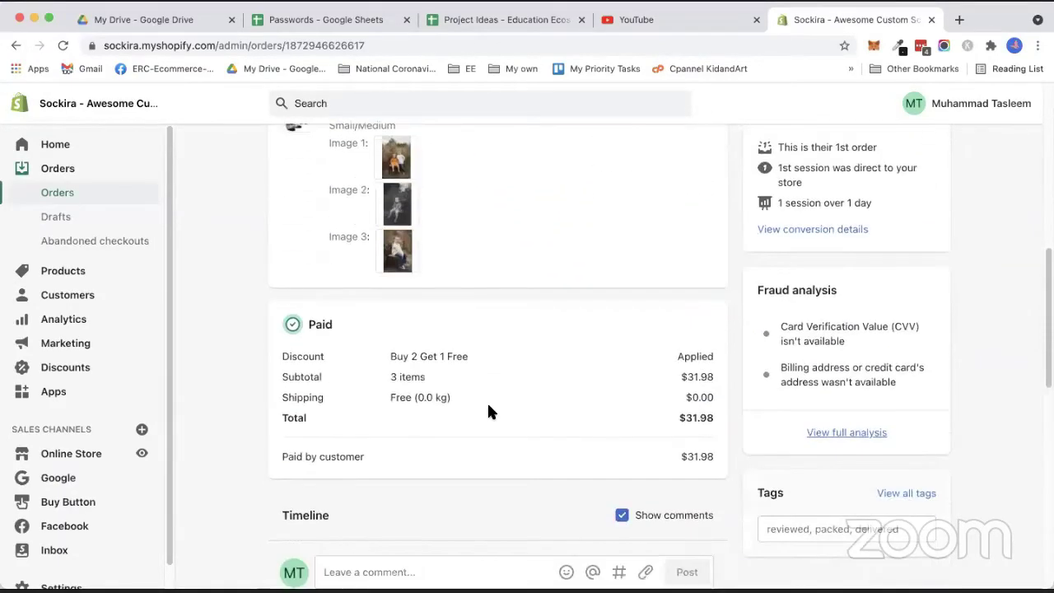
pyautogui.scroll(-1, 480, 405)
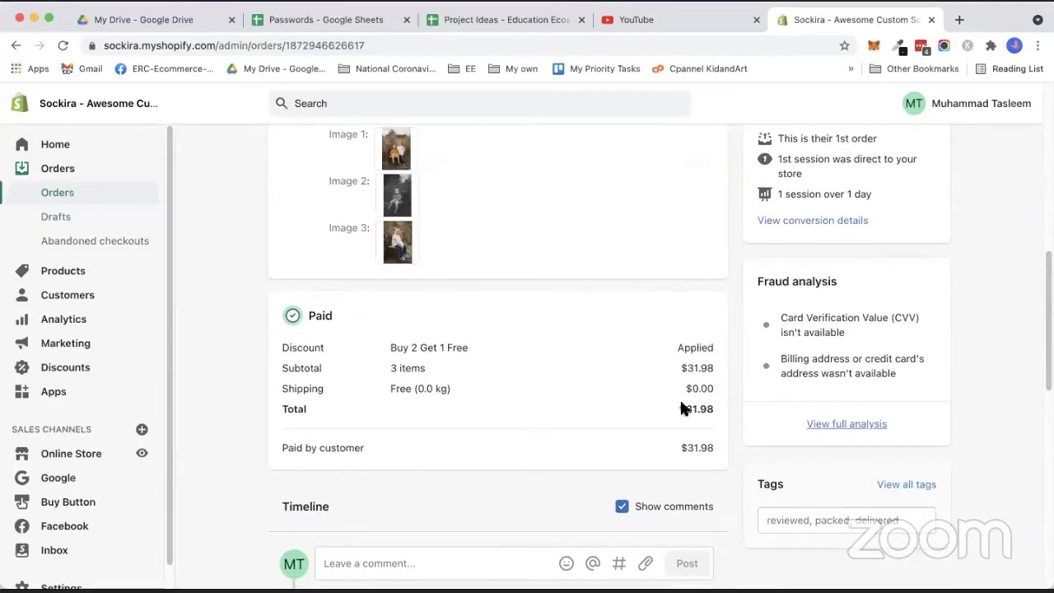
pyautogui.scroll(-1, 536, 437)
pyautogui.scroll(9, 601, 445)
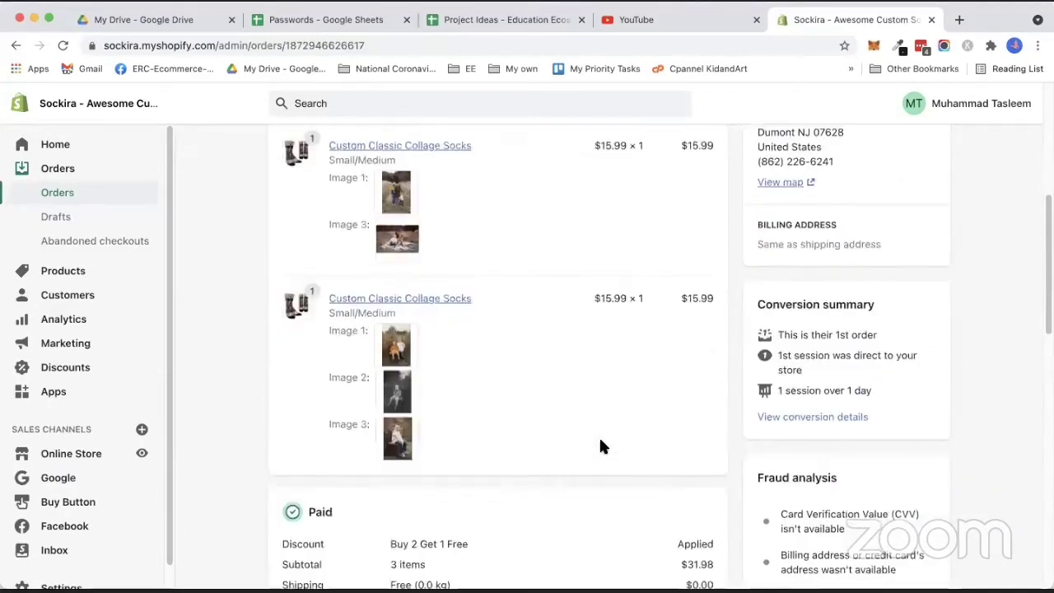
pyautogui.scroll(1, 634, 454)
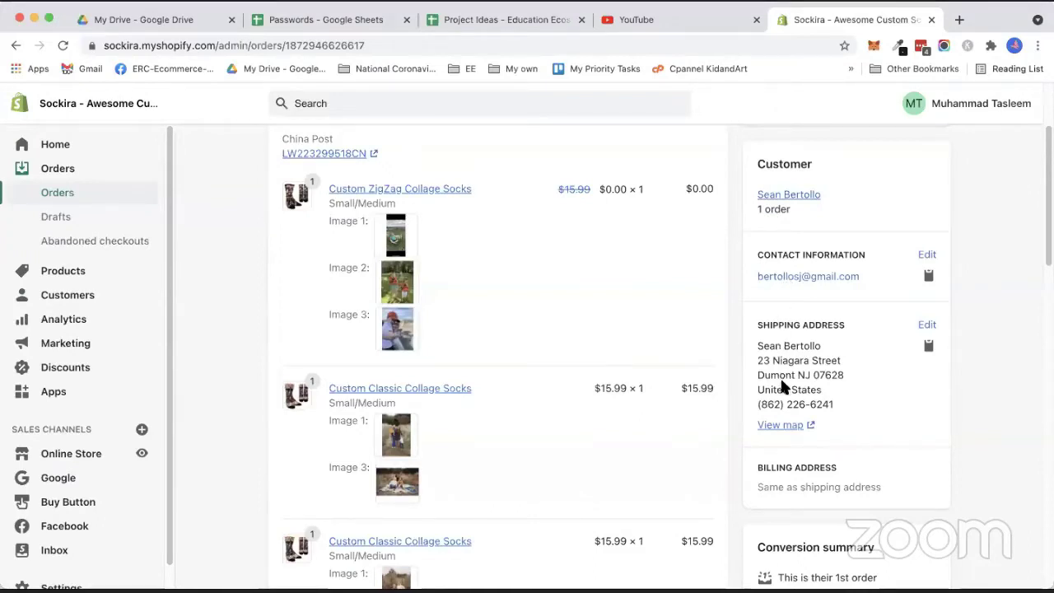
pyautogui.scroll(-1, 784, 428)
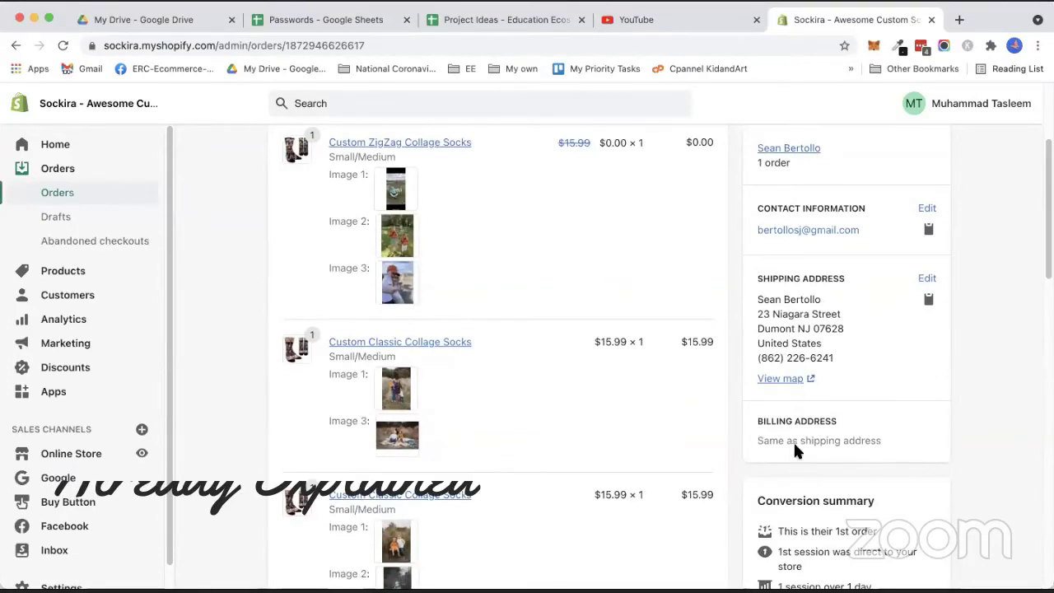
pyautogui.scroll(-2, 811, 436)
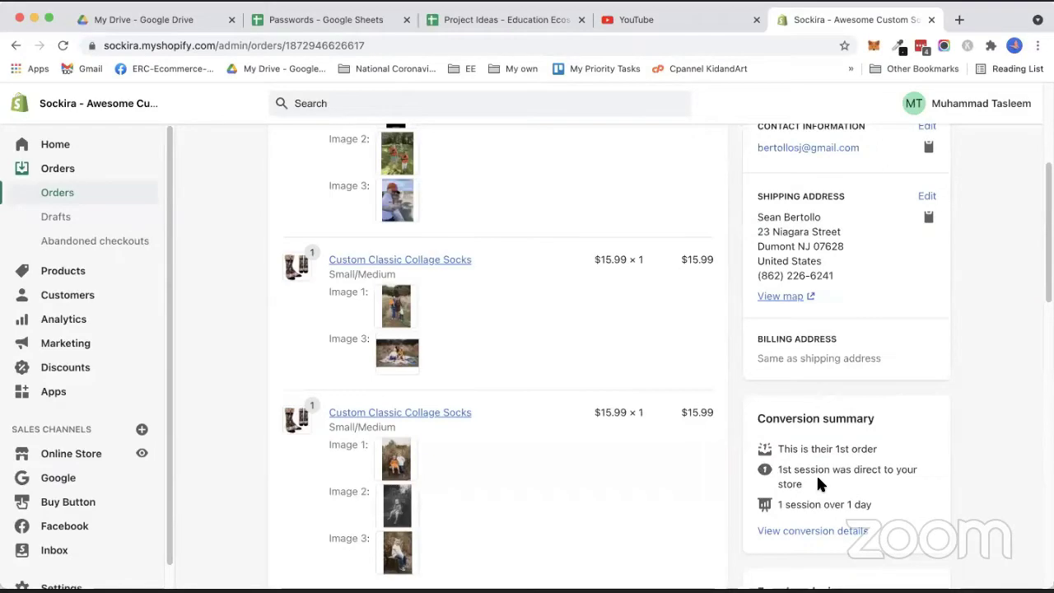
pyautogui.scroll(-5, 819, 453)
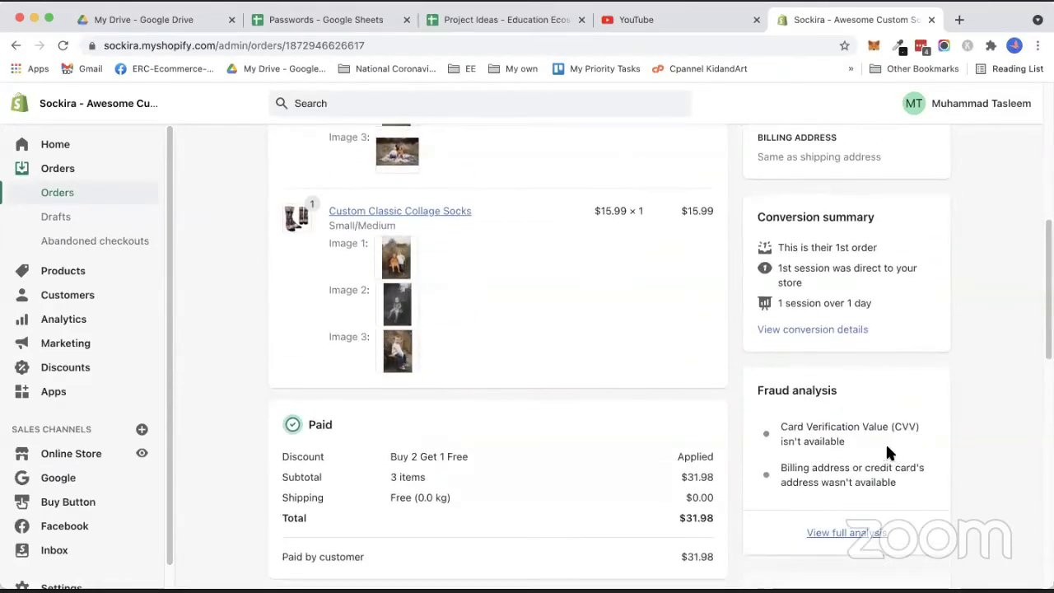
pyautogui.scroll(-4, 913, 458)
# Step: Show the More actions menu for archived order #1004
pyautogui.scroll(10, 647, 379)
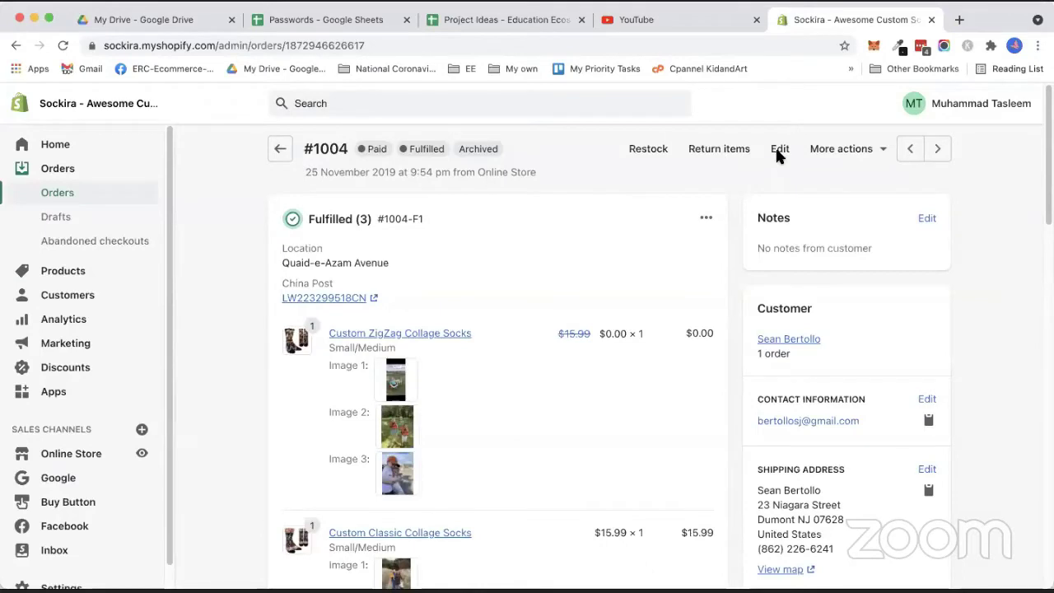
pyautogui.click(836, 150)
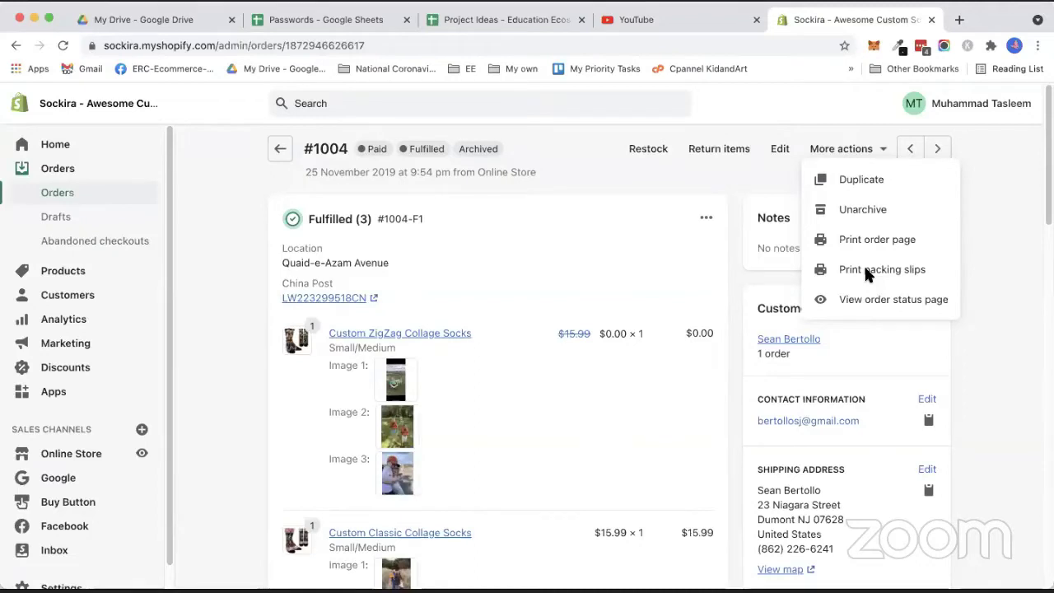
# Step: Print order #1004's packing slip, review its three items, and close the PDF tab
pyautogui.click(864, 271)
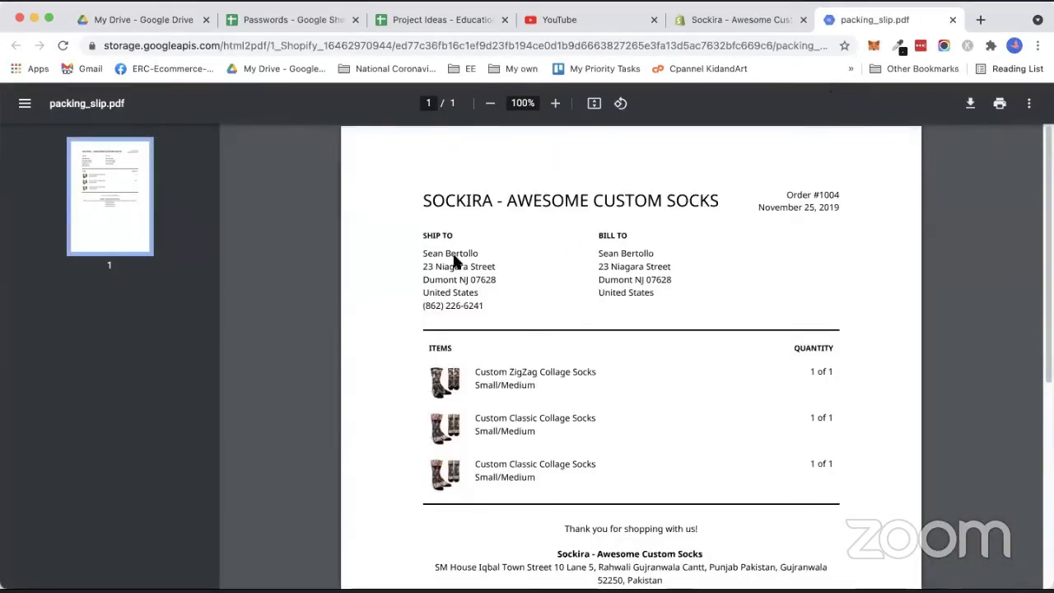
pyautogui.scroll(-2, 527, 371)
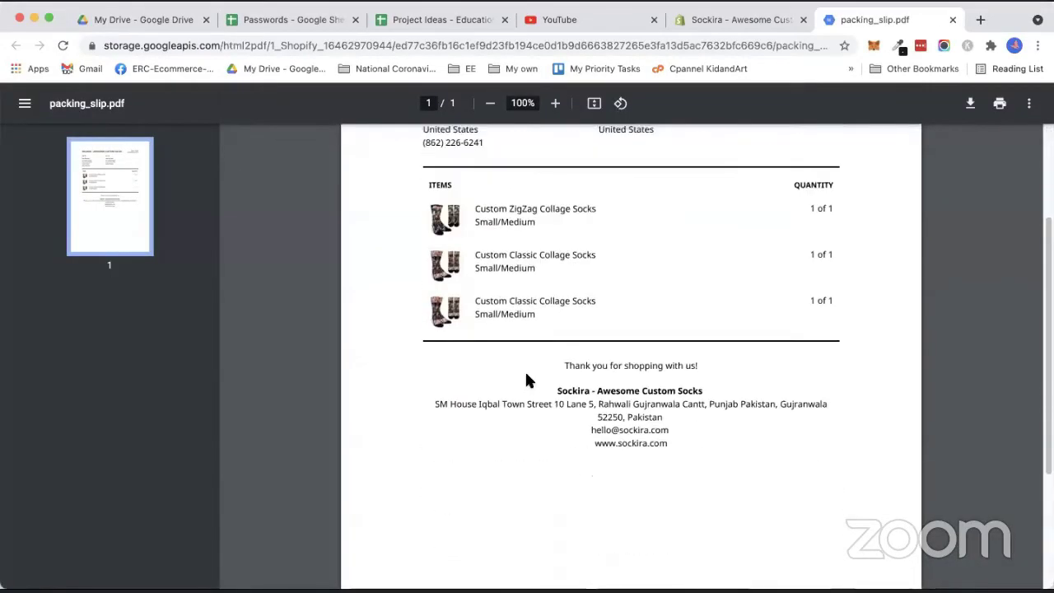
pyautogui.scroll(5, 624, 473)
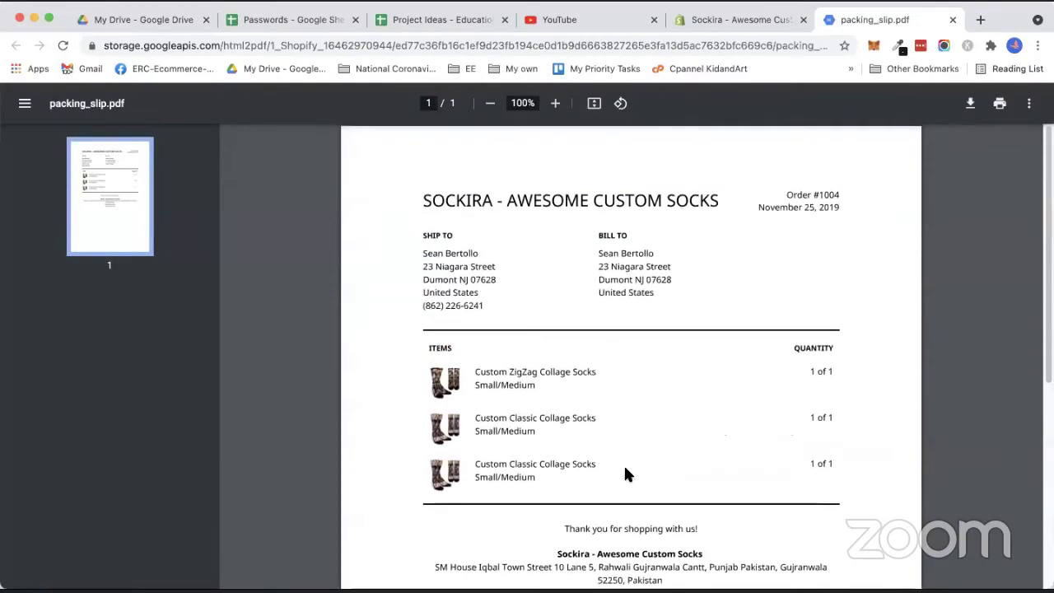
pyautogui.press('super+w')
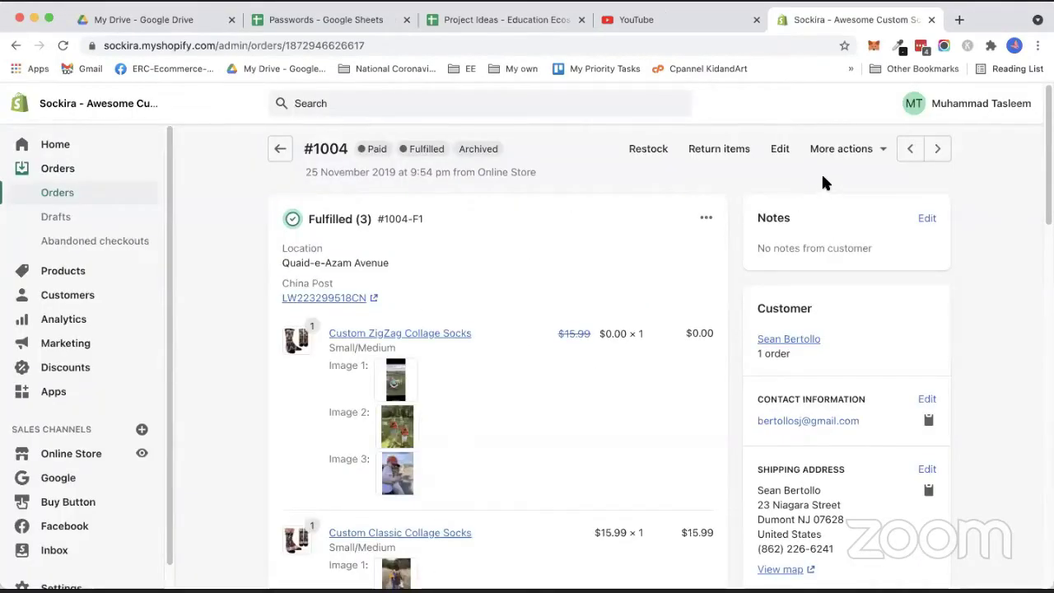
pyautogui.click(843, 148)
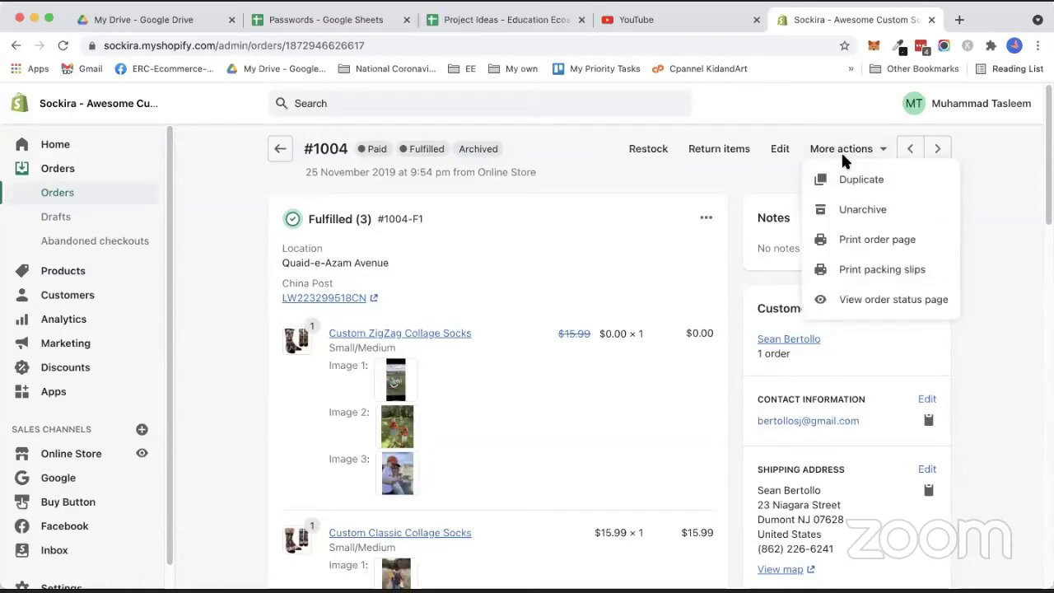
pyautogui.click(860, 243)
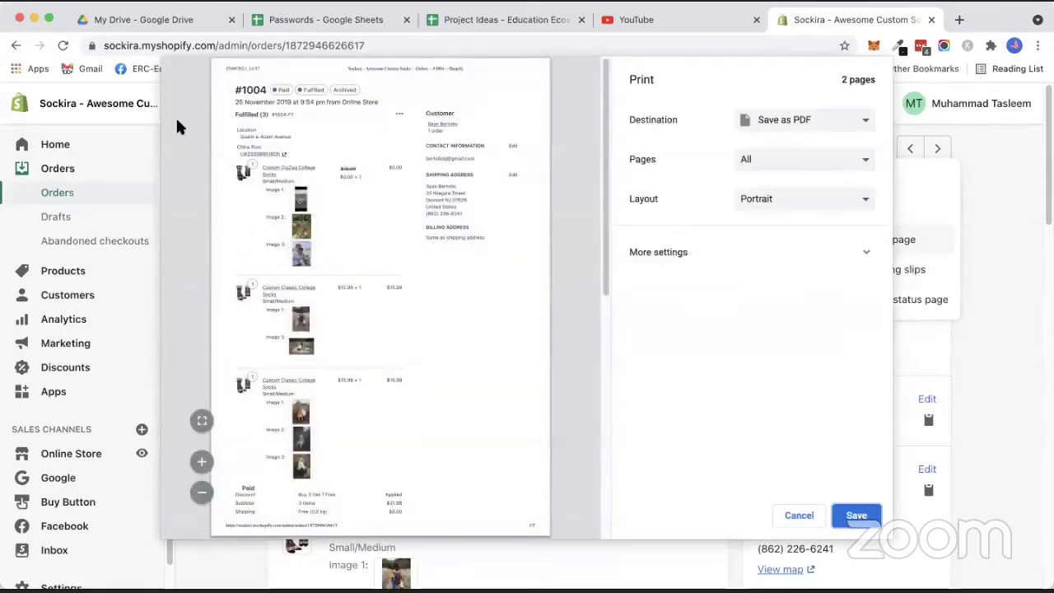
pyautogui.scroll(-10, 442, 362)
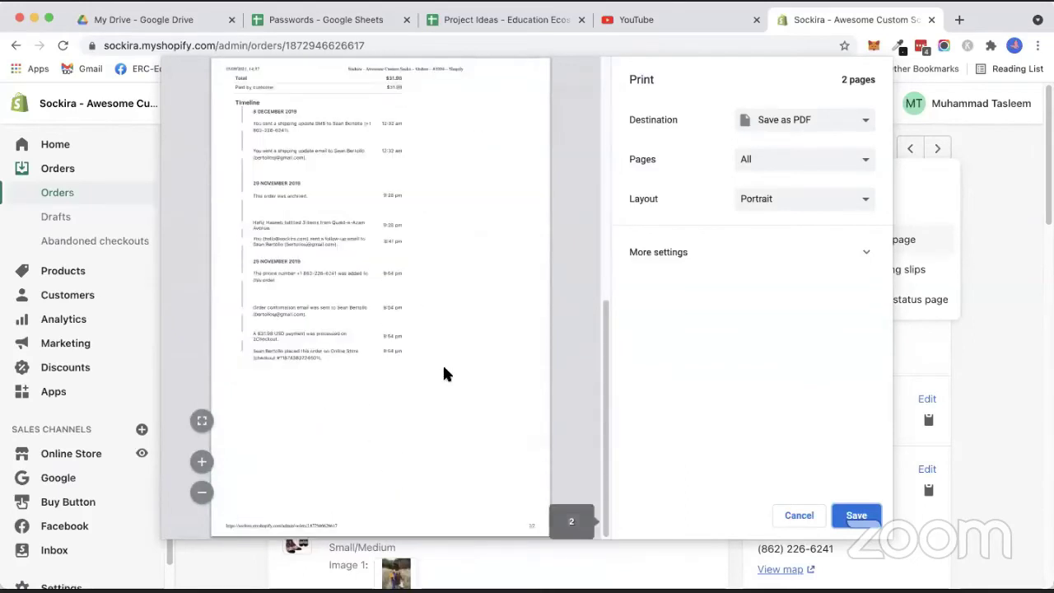
pyautogui.scroll(10, 444, 367)
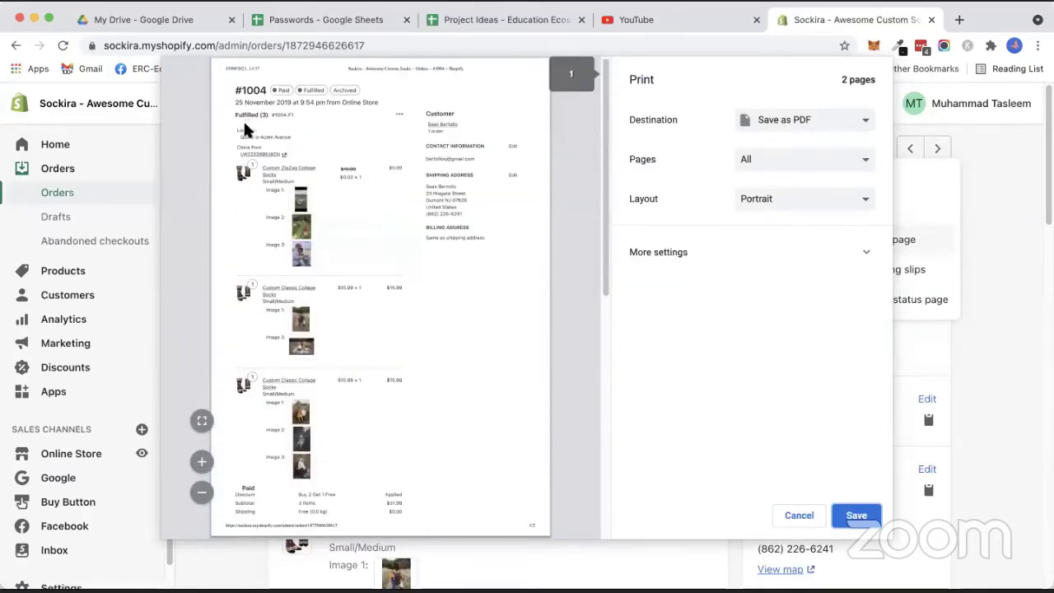
pyautogui.click(799, 516)
pyautogui.click(693, 421)
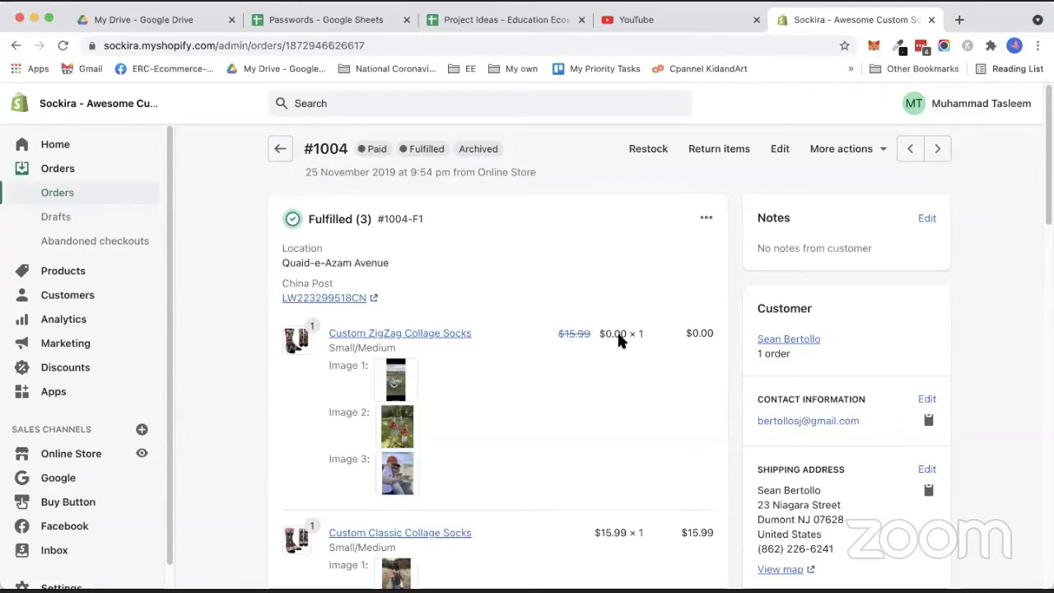
pyautogui.scroll(-5, 629, 363)
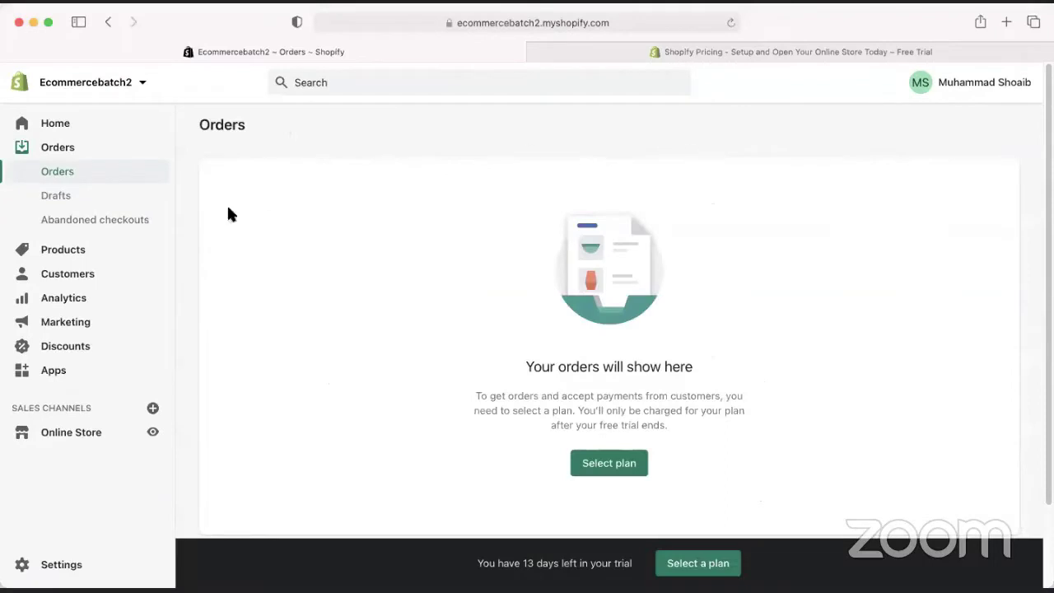
# Step: Show the Drafts list with draft orders #D1–#D6
pyautogui.click(55, 194)
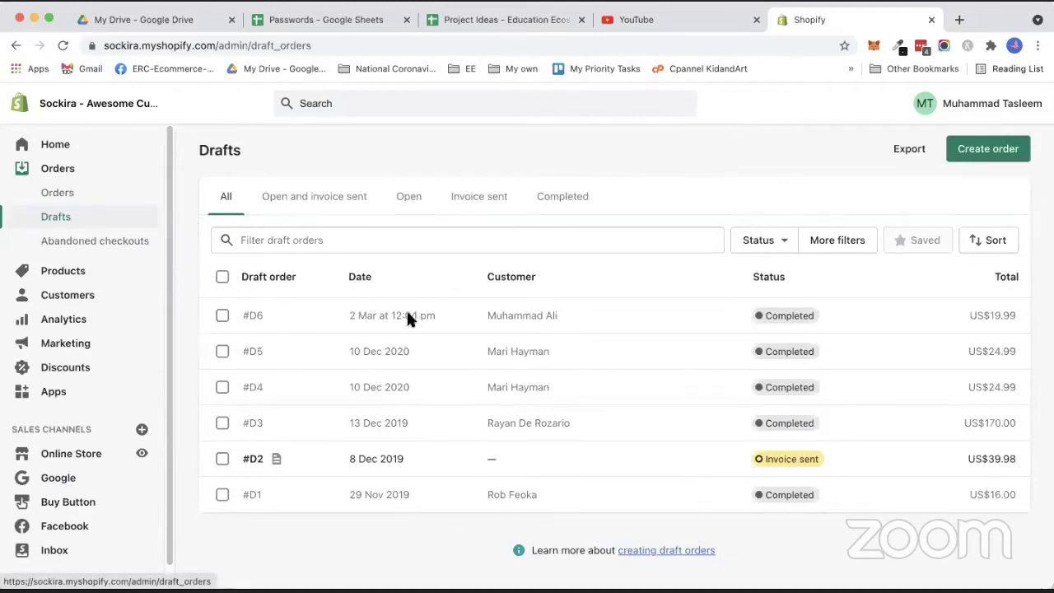
# Step: Create a draft order with Baby Face Jumble Socks in Small-Medium and Large-XLarge, totaling US$39.98
pyautogui.click(985, 149)
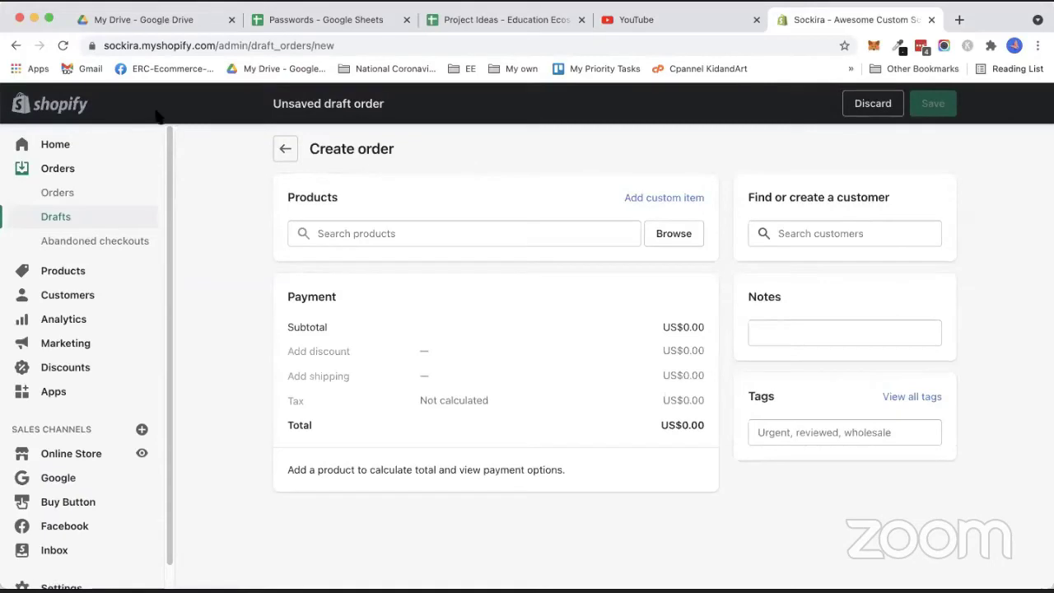
pyautogui.click(669, 234)
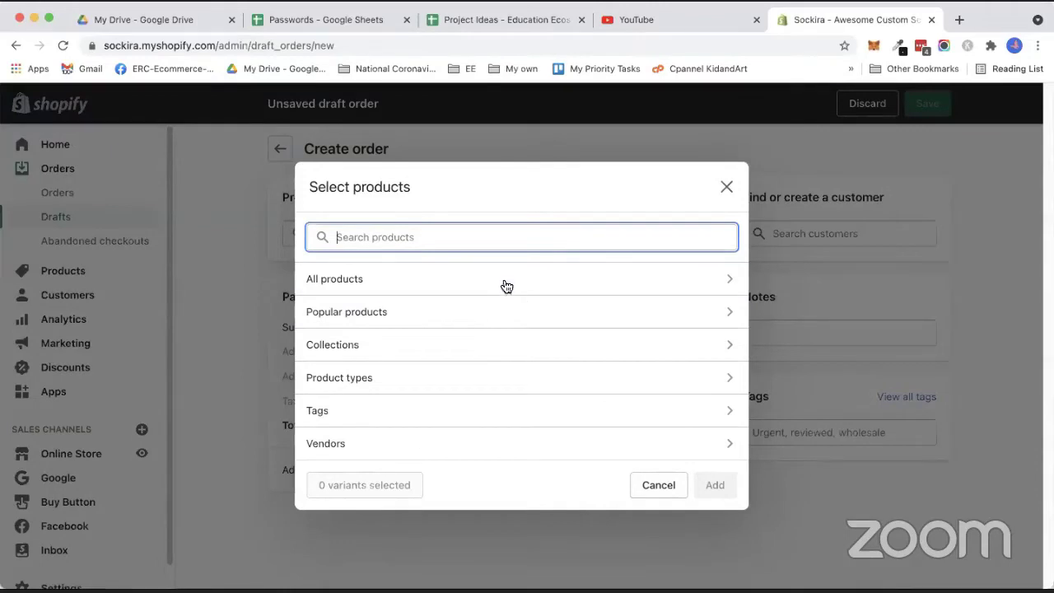
pyautogui.click(501, 280)
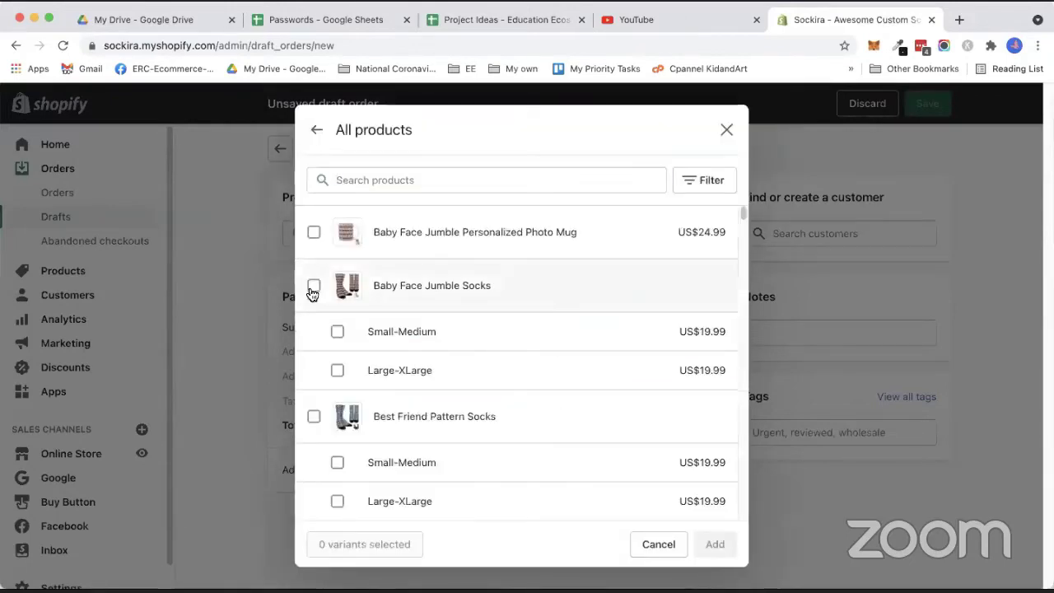
pyautogui.click(313, 286)
pyautogui.click(708, 544)
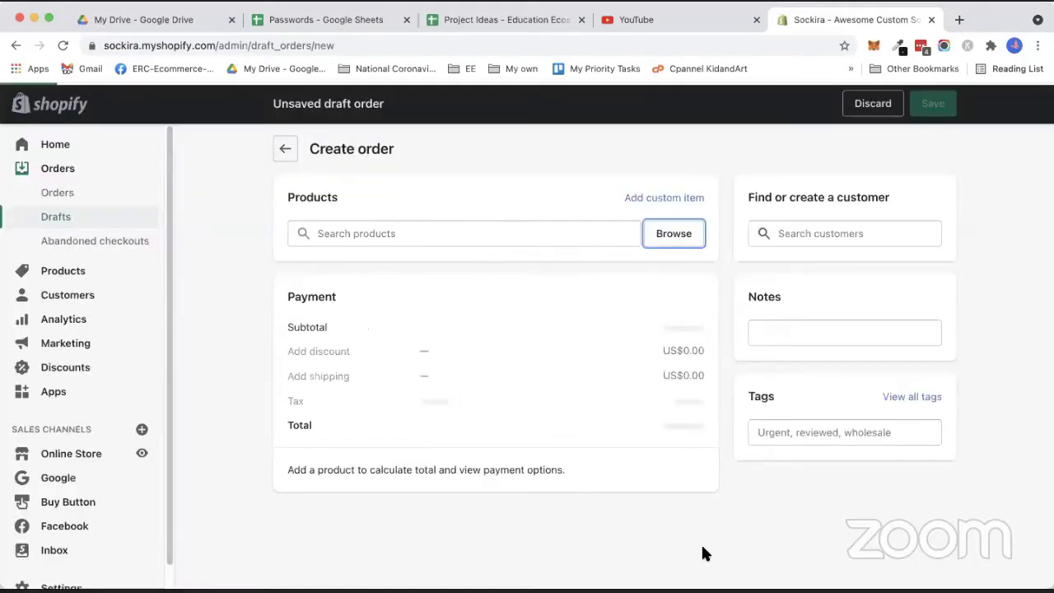
# Step: Attach an existing customer to the draft order from the customer search
pyautogui.click(825, 235)
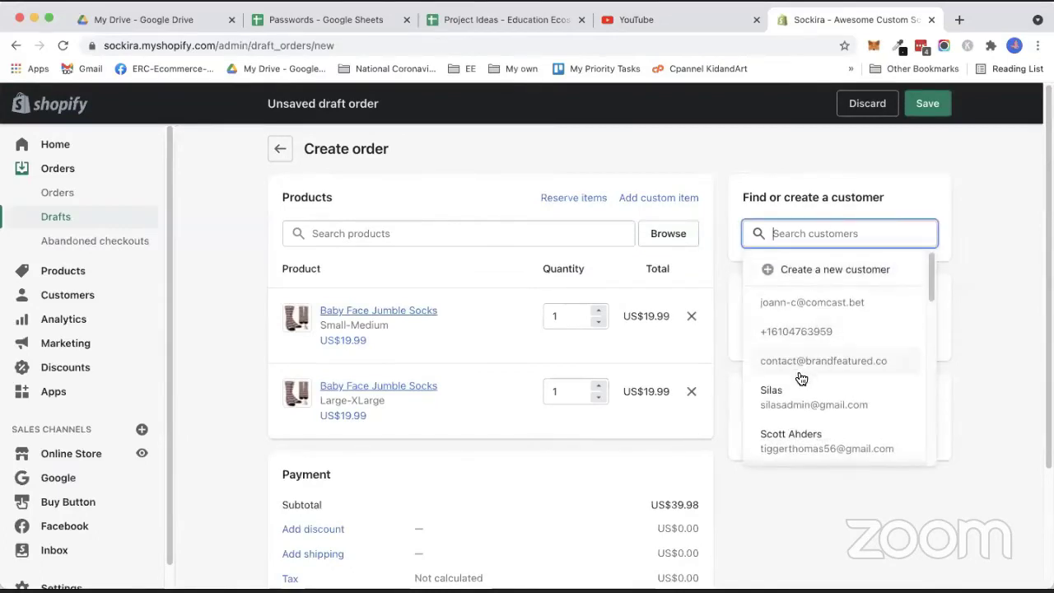
pyautogui.scroll(-1, 786, 389)
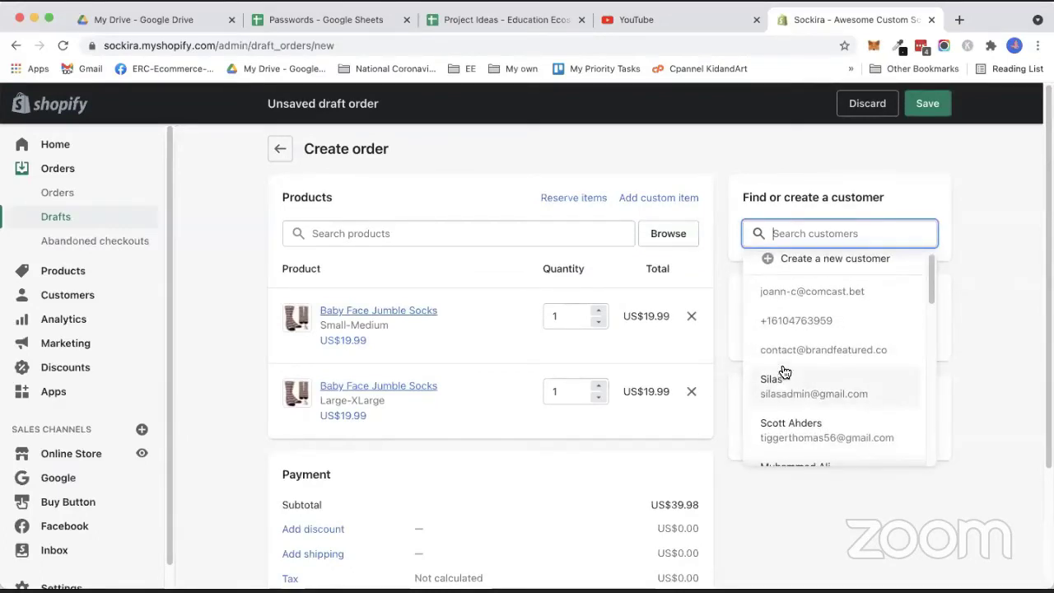
pyautogui.click(779, 389)
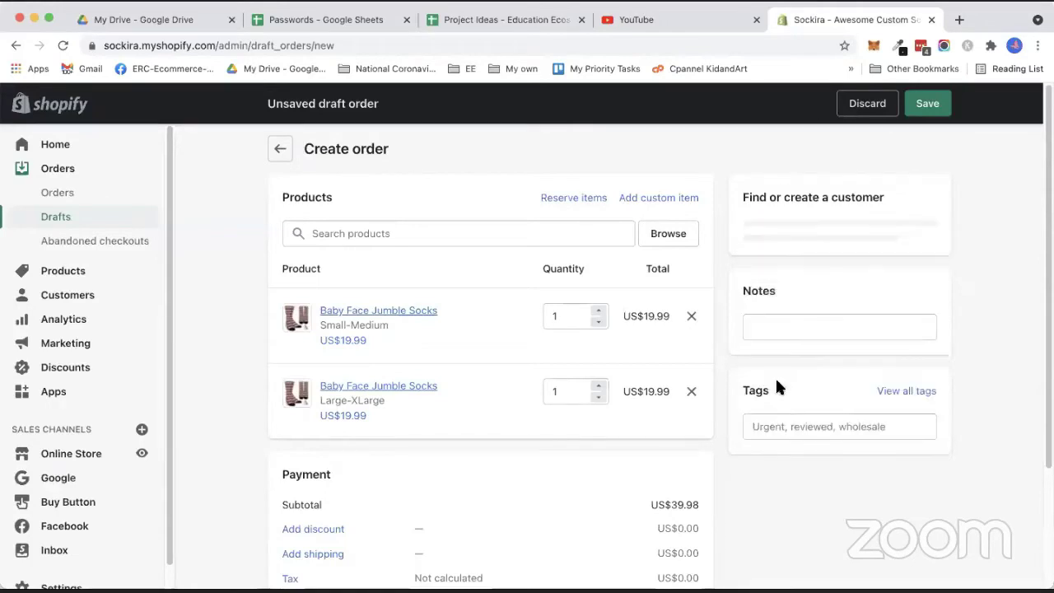
pyautogui.scroll(-4, 638, 353)
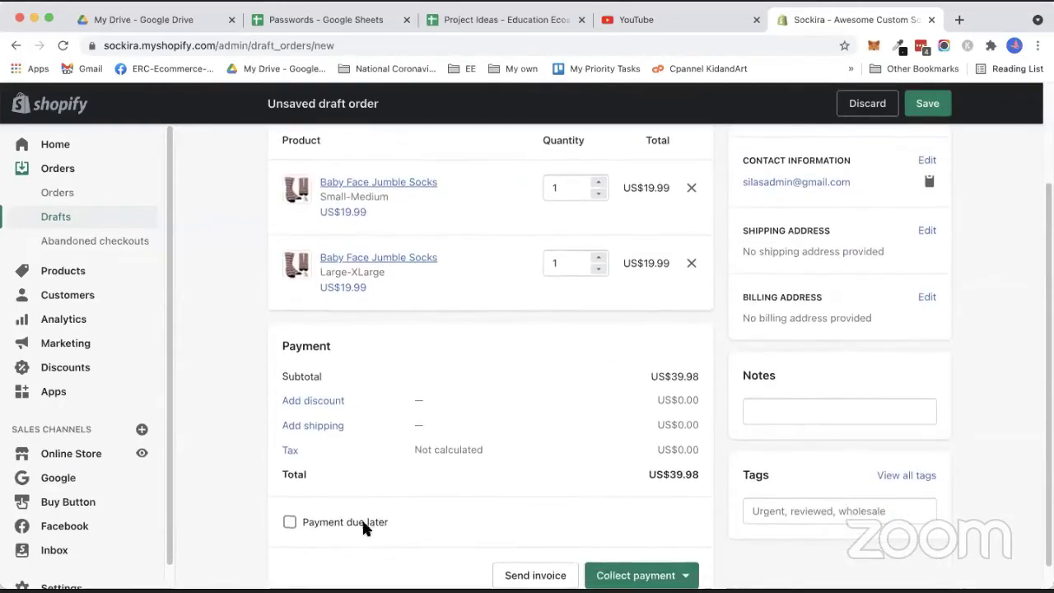
pyautogui.scroll(-1, 366, 527)
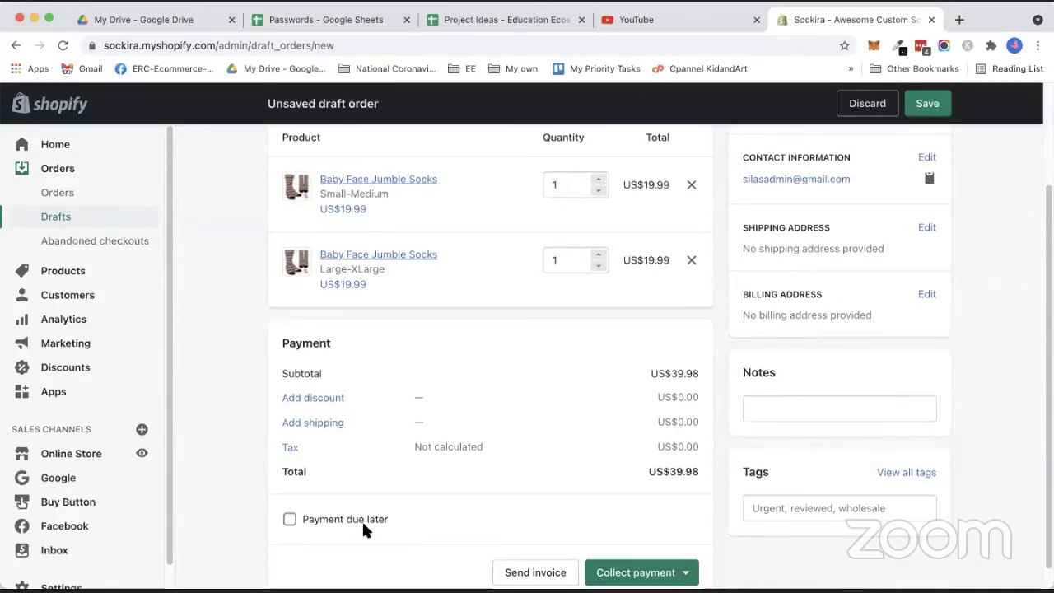
# Step: Clear the draft order's contact email, leaving the shipping address unchanged
pyautogui.click(926, 228)
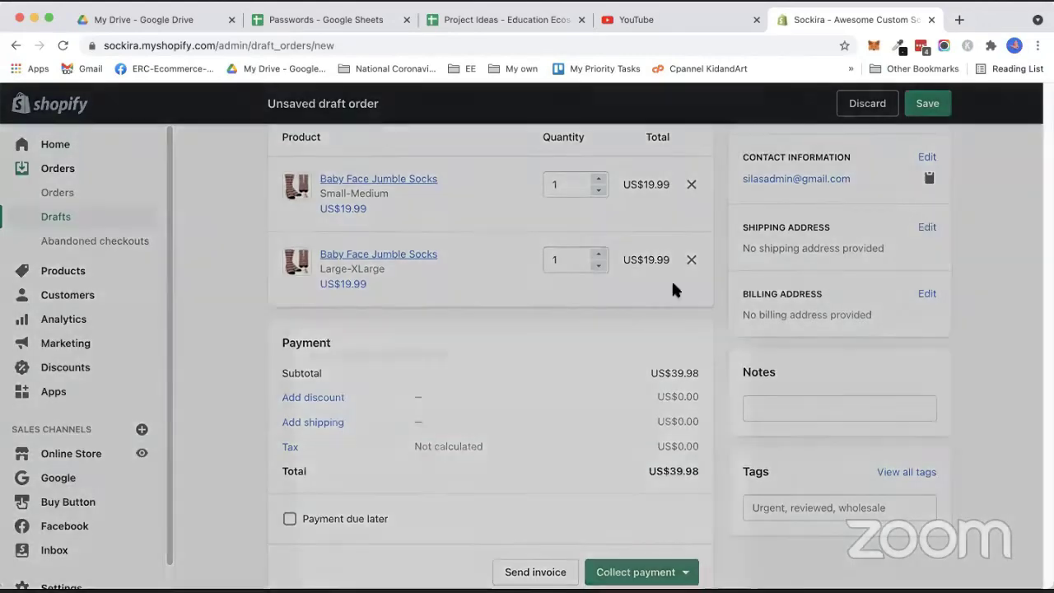
pyautogui.click(668, 455)
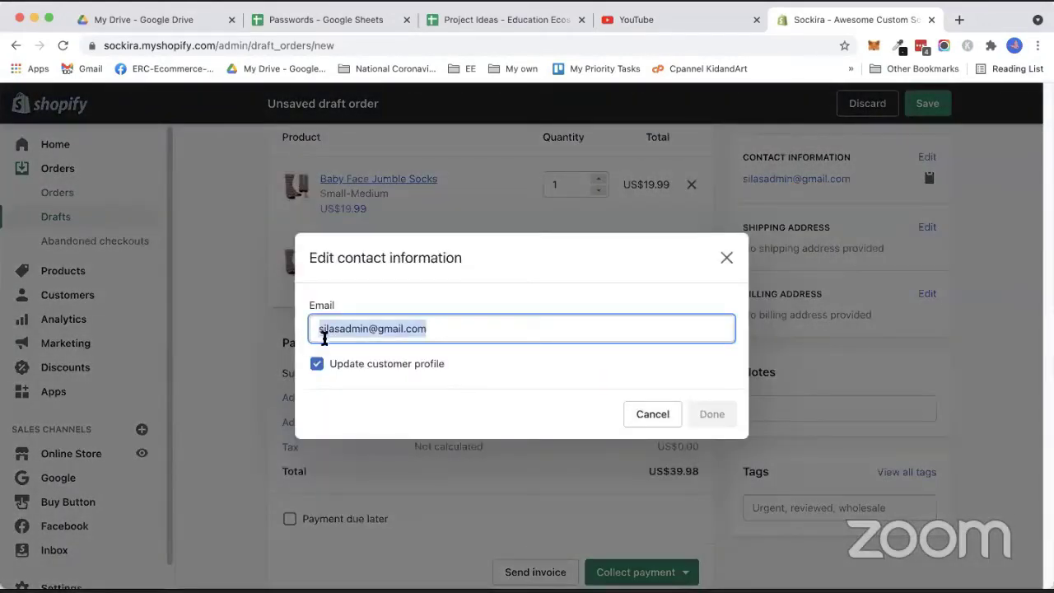
pyautogui.press('BackSpace')
pyautogui.click(711, 414)
pyautogui.scroll(1, 922, 181)
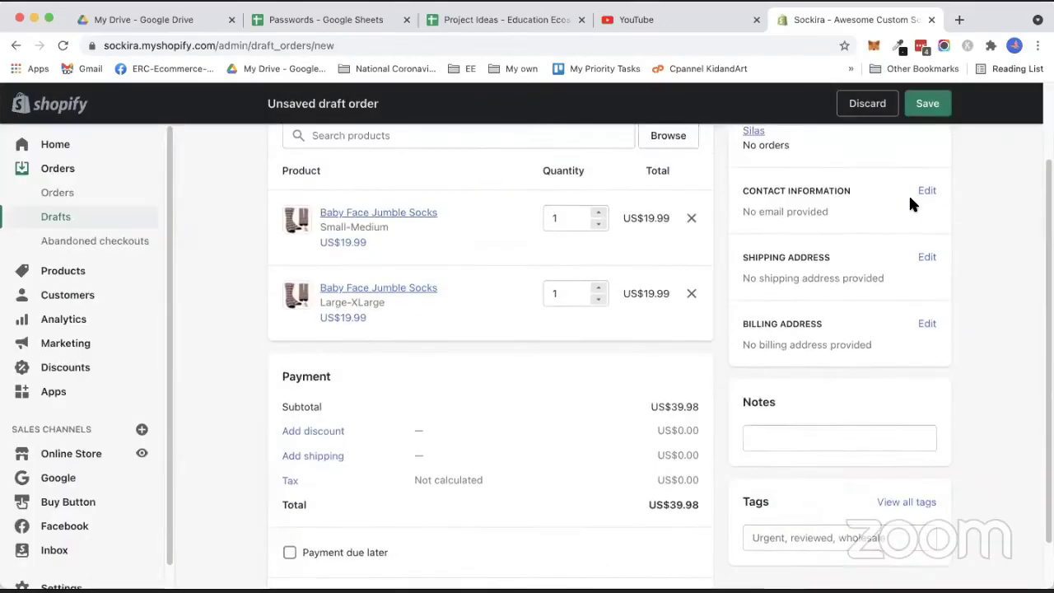
pyautogui.scroll(1, 910, 204)
# Step: Remove the attached customer and pick a different existing customer from the list
pyautogui.click(753, 173)
pyautogui.click(610, 384)
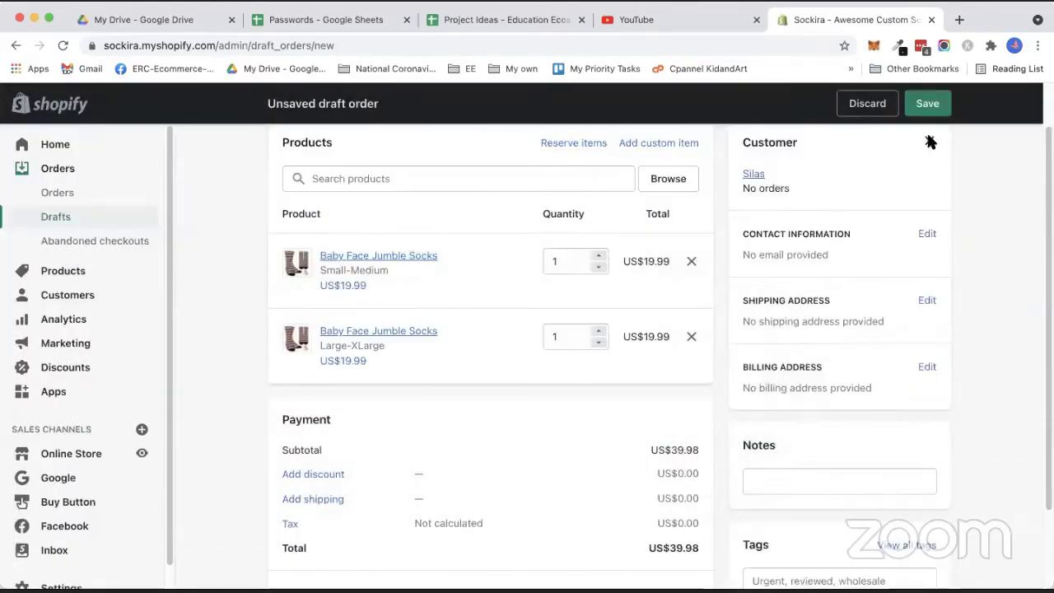
pyautogui.click(930, 143)
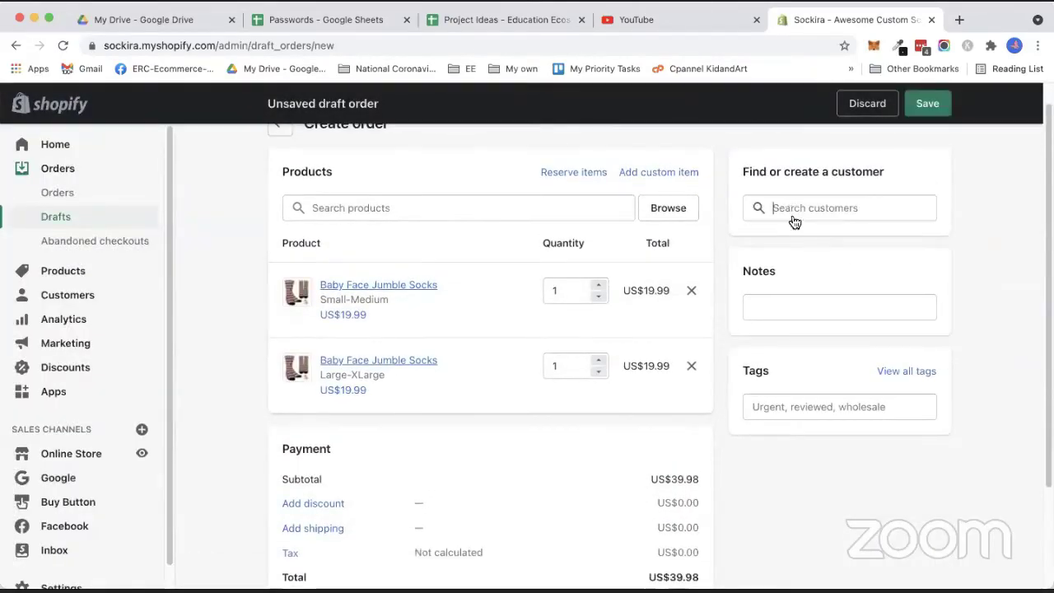
pyautogui.click(794, 215)
pyautogui.scroll(-2, 795, 366)
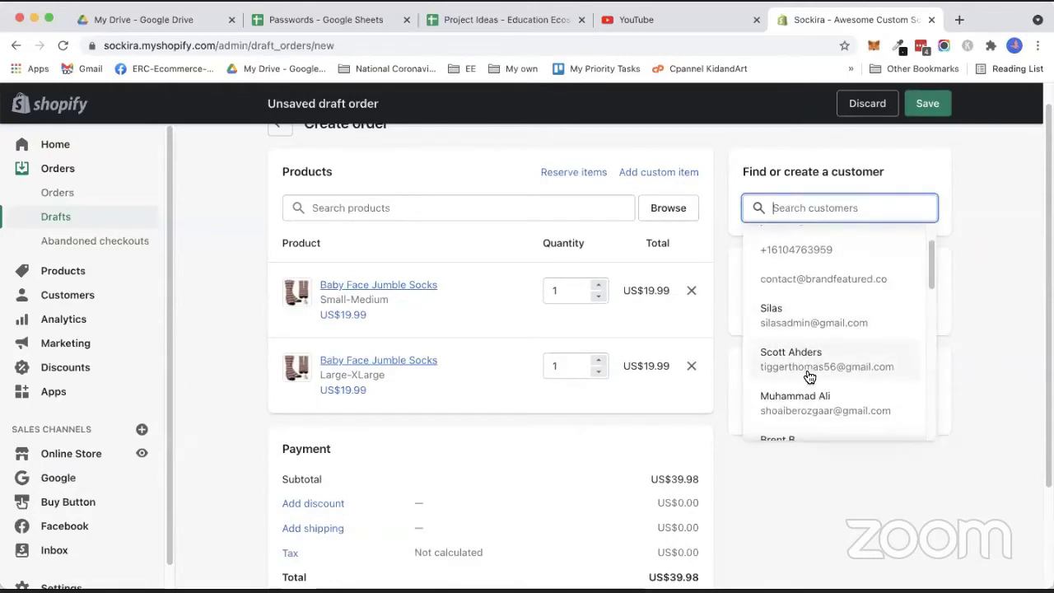
pyautogui.click(810, 362)
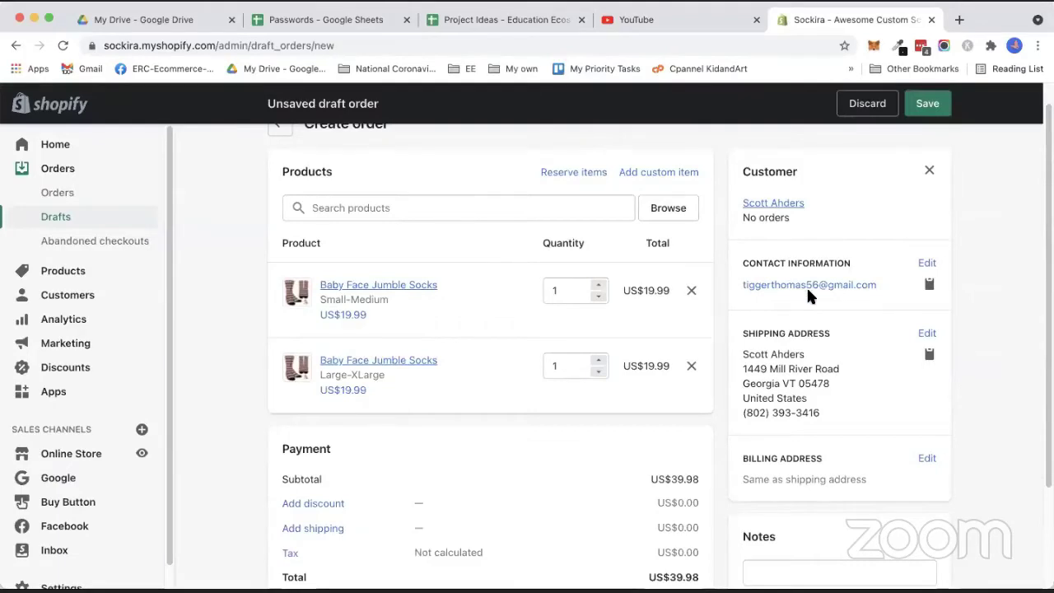
pyautogui.scroll(-3, 799, 354)
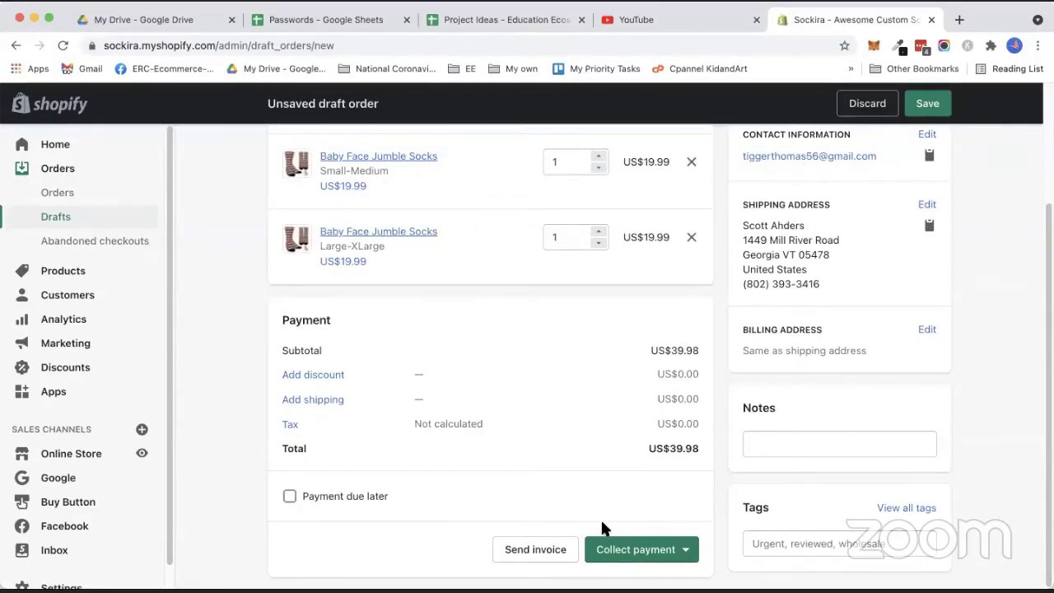
pyautogui.click(624, 544)
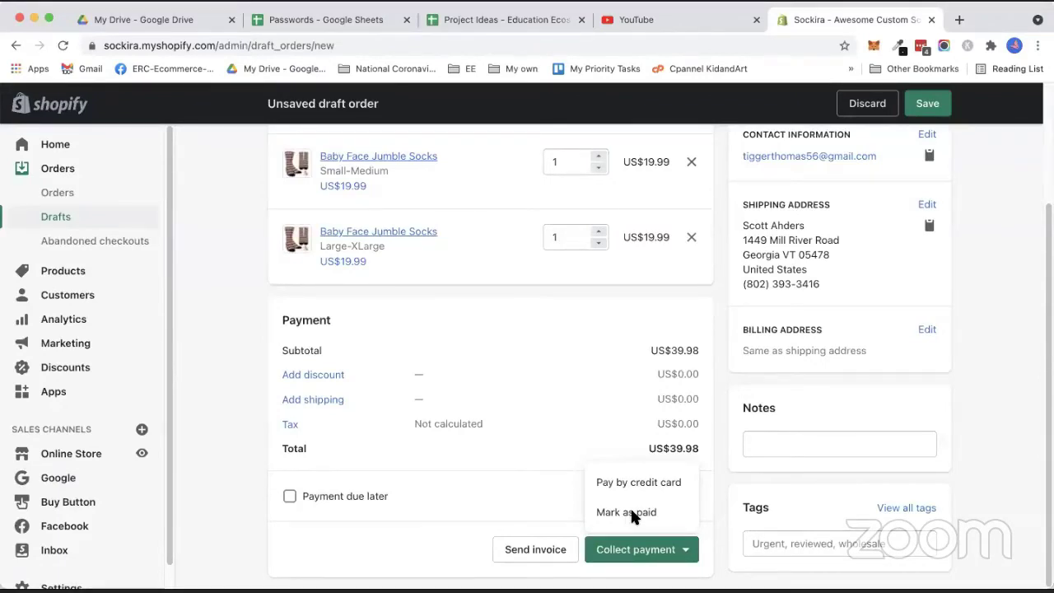
pyautogui.click(968, 363)
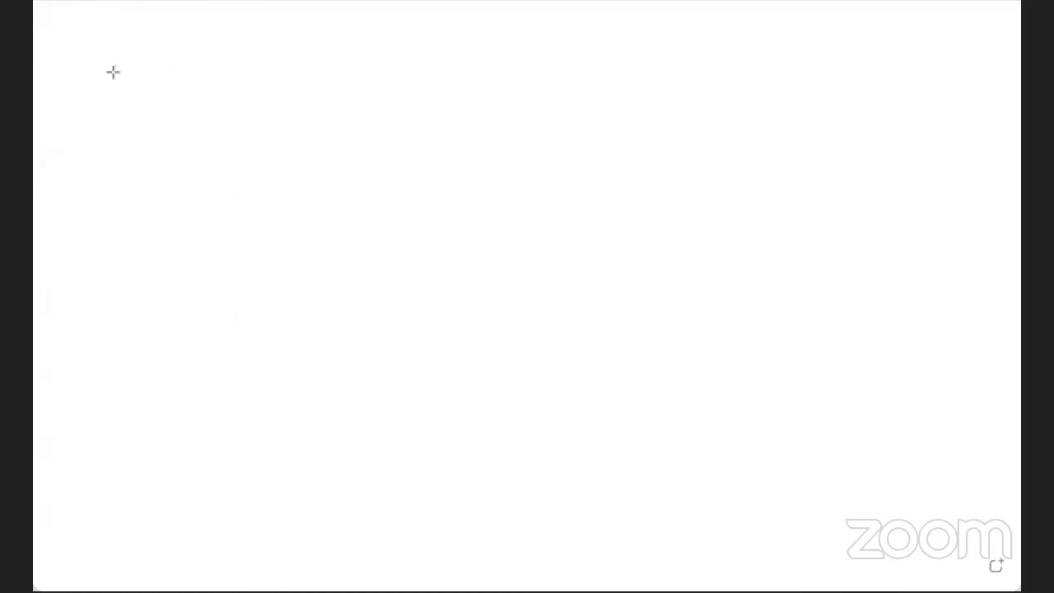
# Step: Draw a box at the top-left of the whiteboard labelled 'account create'
pyautogui.moveTo(113, 72); pyautogui.dragTo(349, 154)
pyautogui.doubleClick(167, 121)
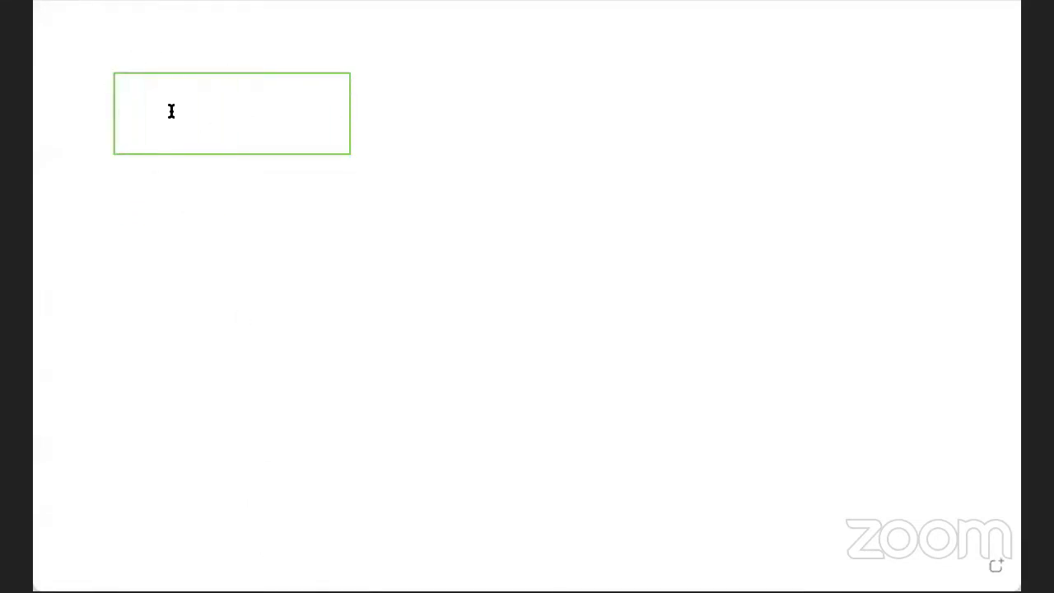
pyautogui.write('account create')
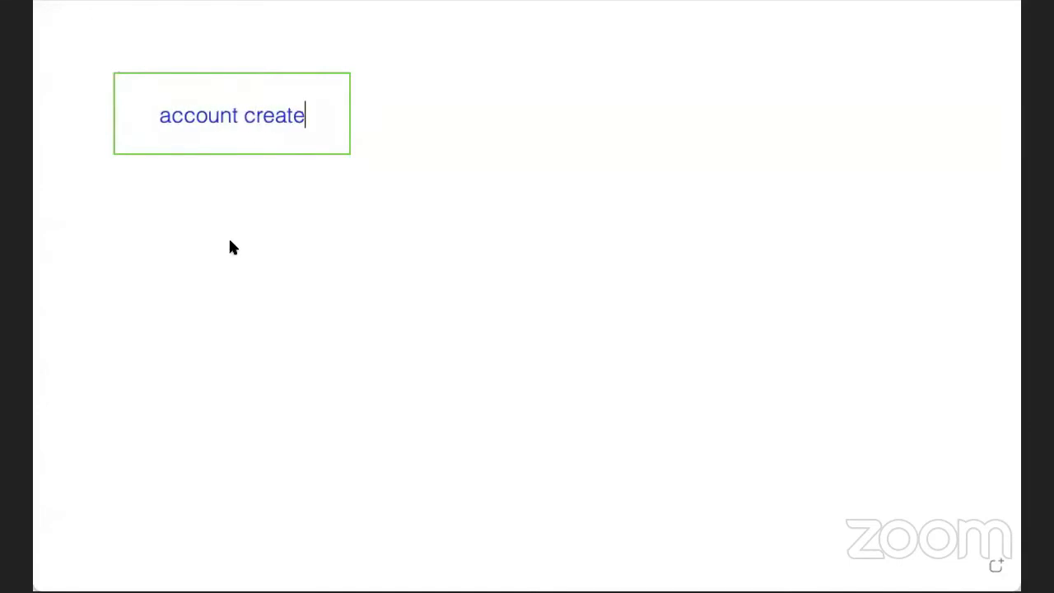
pyautogui.click(276, 169)
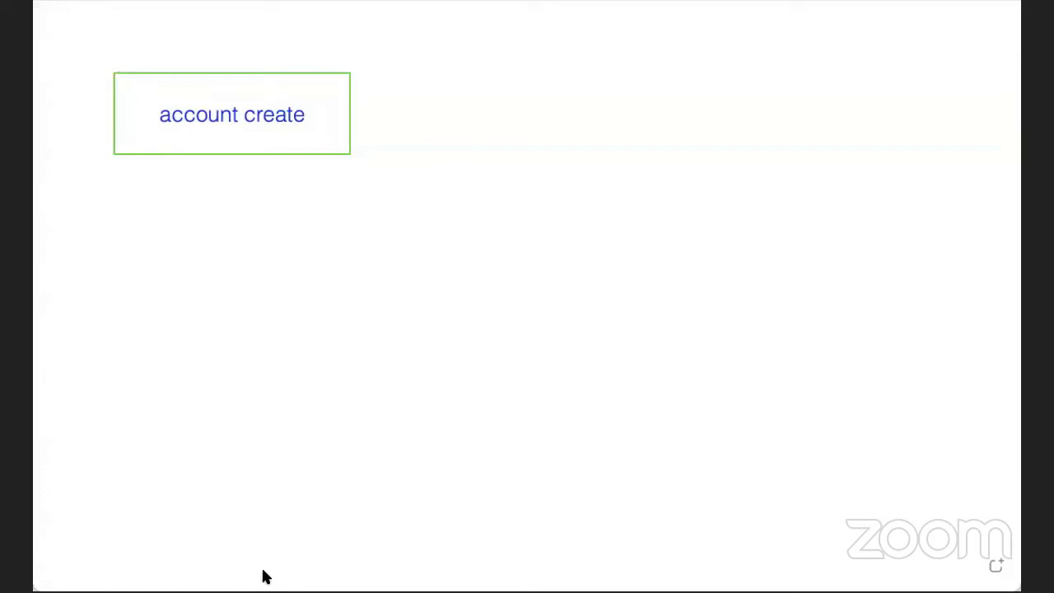
# Step: Add a 'Products select' box, circle 'account create', and draw an arrow between them
pyautogui.moveTo(482, 78); pyautogui.dragTo(716, 157)
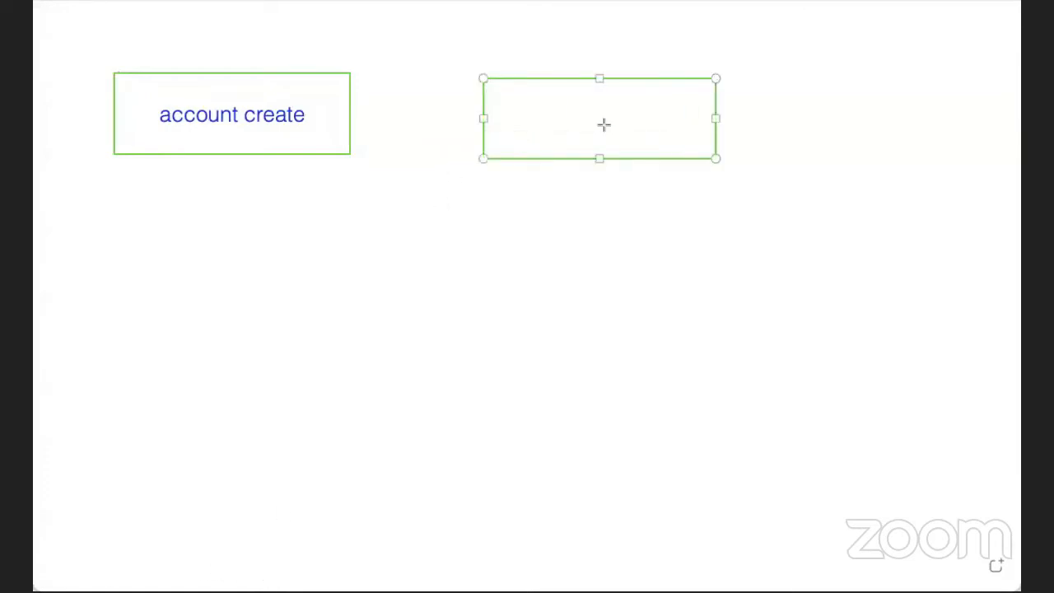
pyautogui.doubleClick(588, 120)
pyautogui.write('Products selct')
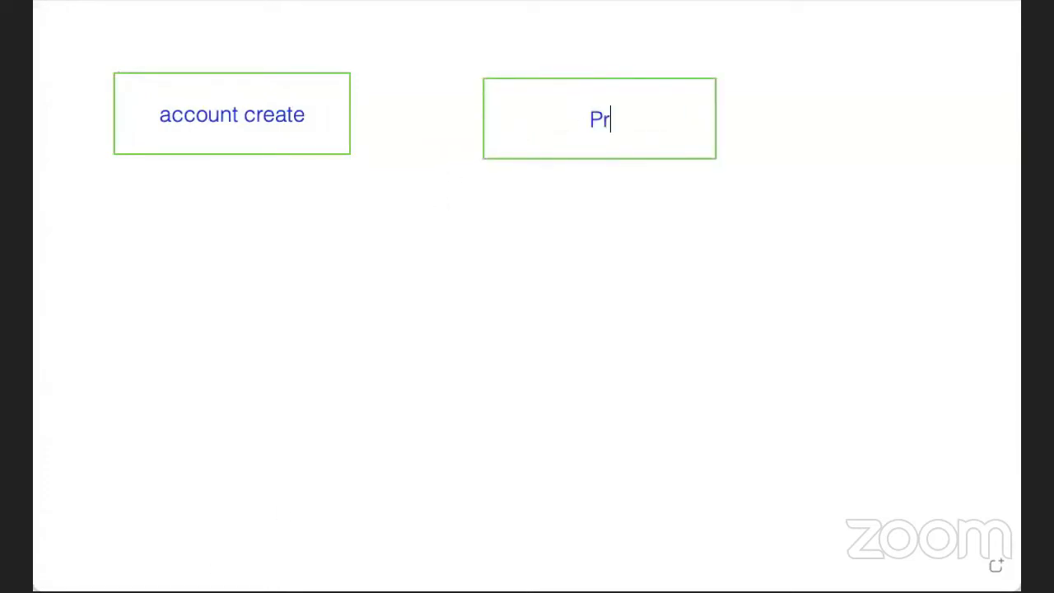
pyautogui.press('BackSpace')
pyautogui.press('BackSpace')
pyautogui.write('ect')
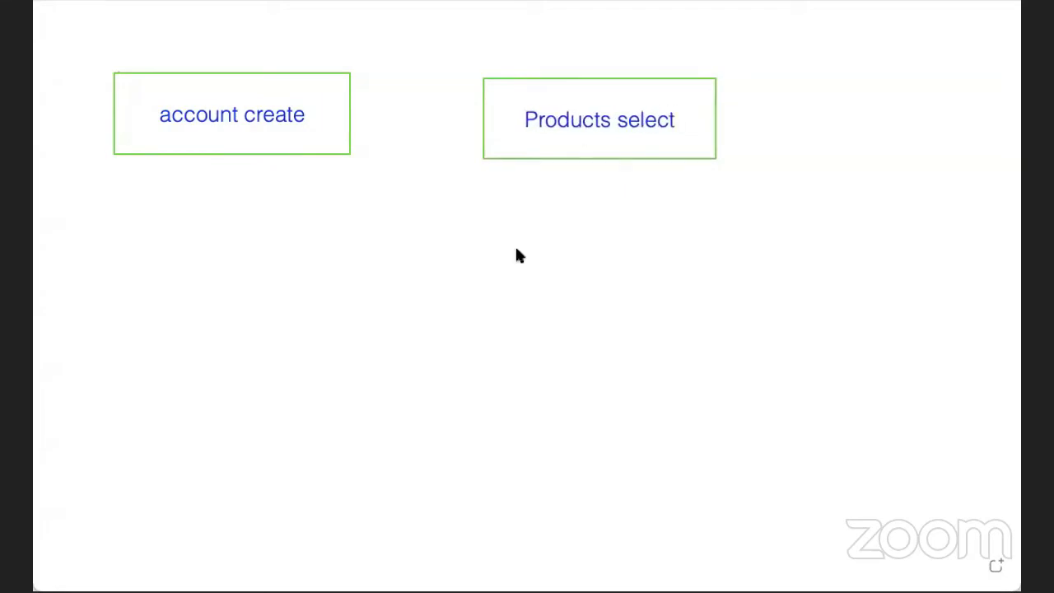
pyautogui.click(497, 273)
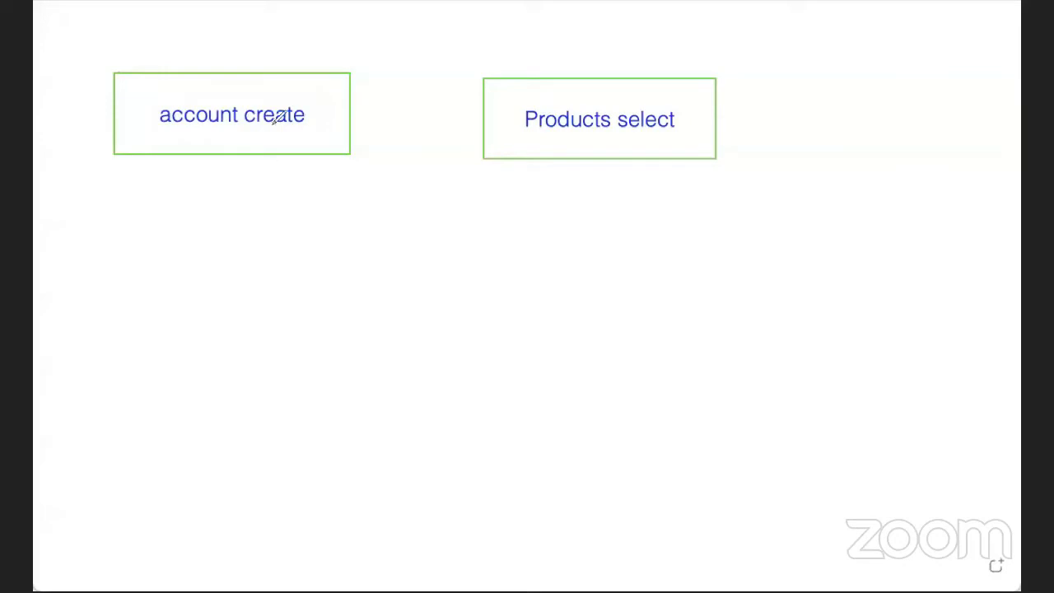
pyautogui.moveTo(257, 26)
pyautogui.mouseDown()
pyautogui.moveTo(151, 107)
pyautogui.moveTo(223, 22)
pyautogui.moveTo(163, 34)
pyautogui.mouseUp()
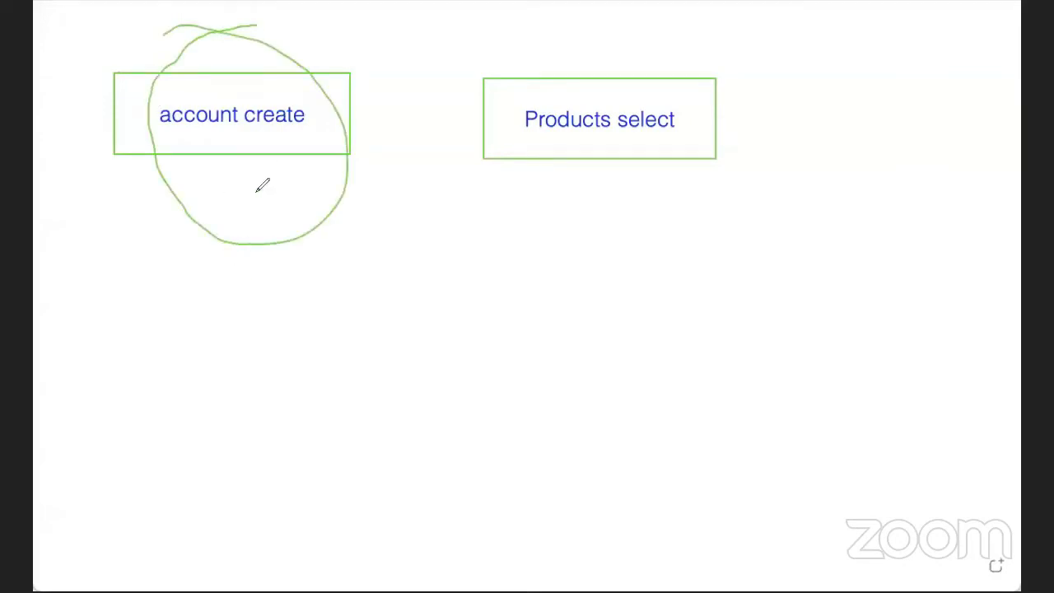
pyautogui.moveTo(297, 182)
pyautogui.mouseDown()
pyautogui.moveTo(437, 298)
pyautogui.moveTo(538, 191)
pyautogui.moveTo(508, 207)
pyautogui.moveTo(589, 224)
pyautogui.mouseUp()
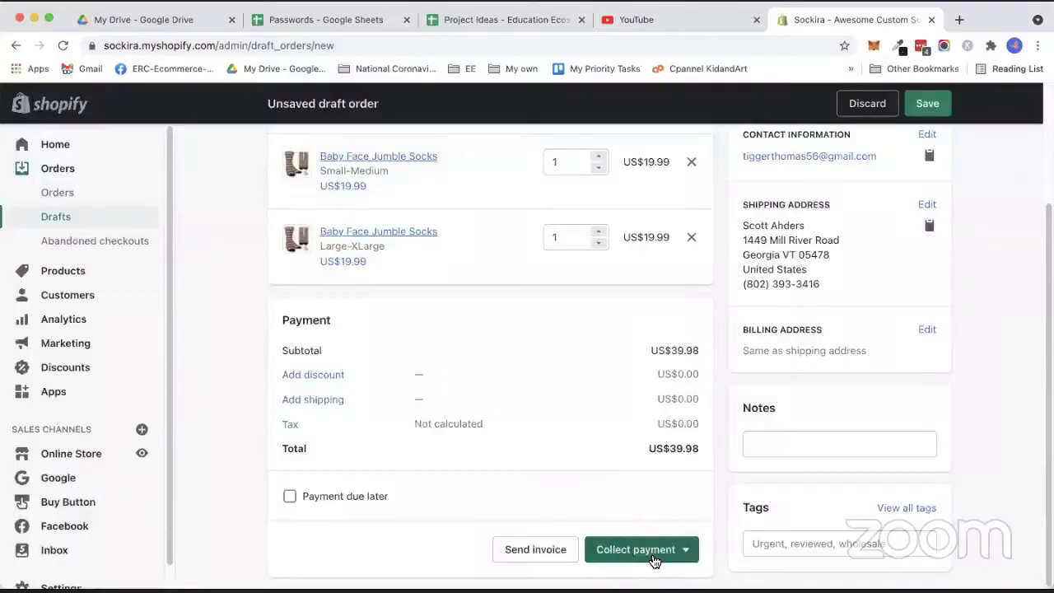
# Step: Check the Collect payment options, then open Abandoned checkouts showing one $39.98 checkout
pyautogui.click(650, 550)
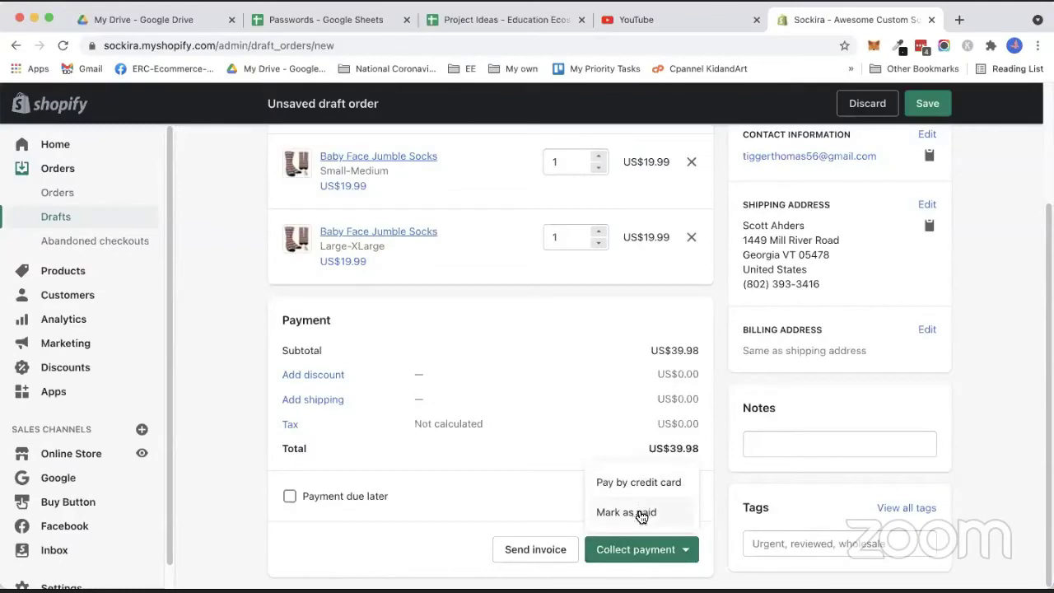
pyautogui.click(434, 553)
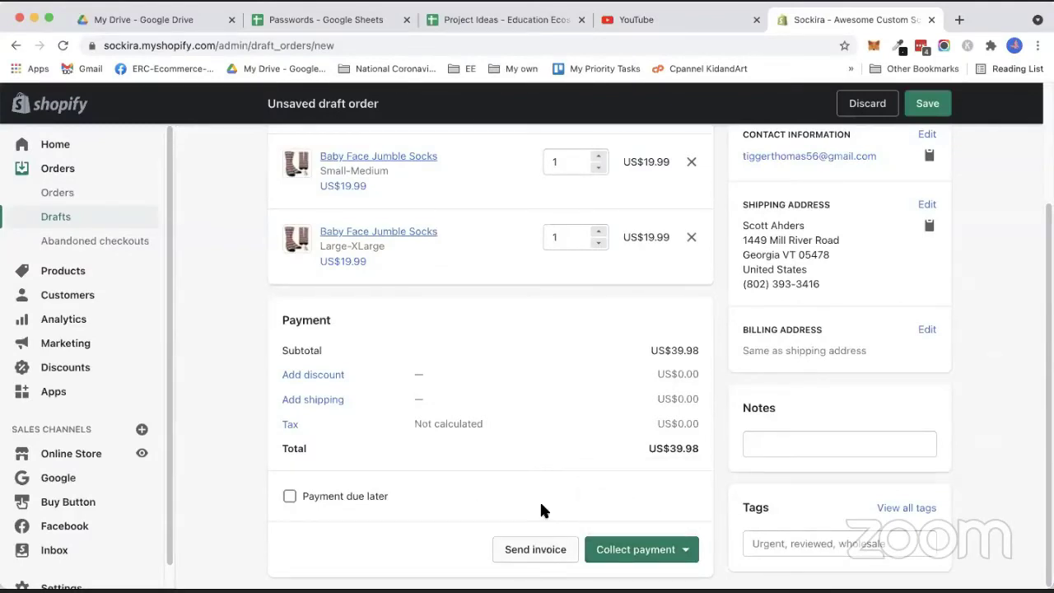
pyautogui.scroll(2, 539, 508)
pyautogui.scroll(-2, 551, 508)
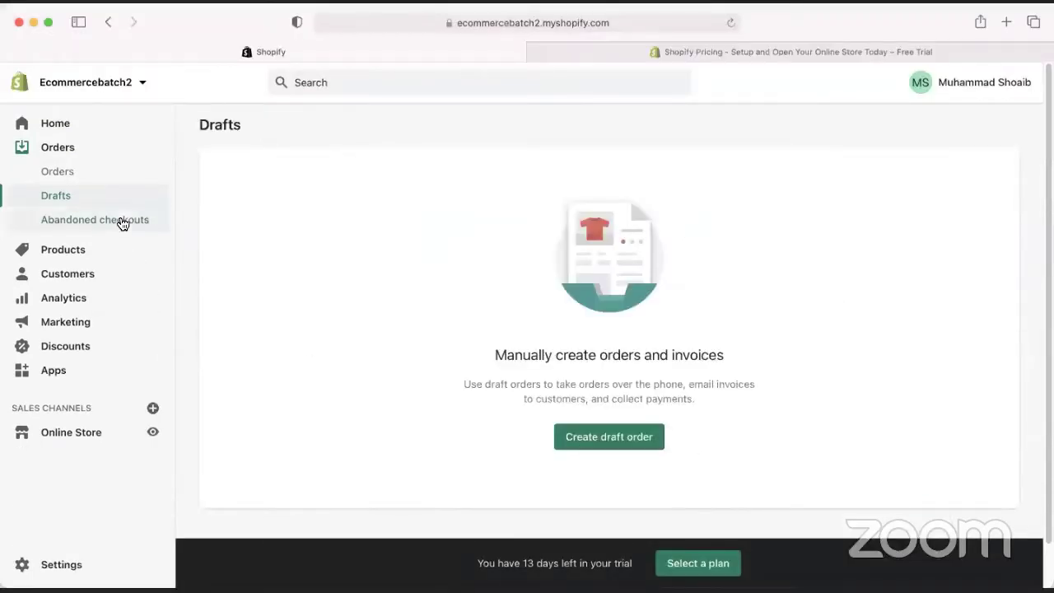
pyautogui.click(123, 223)
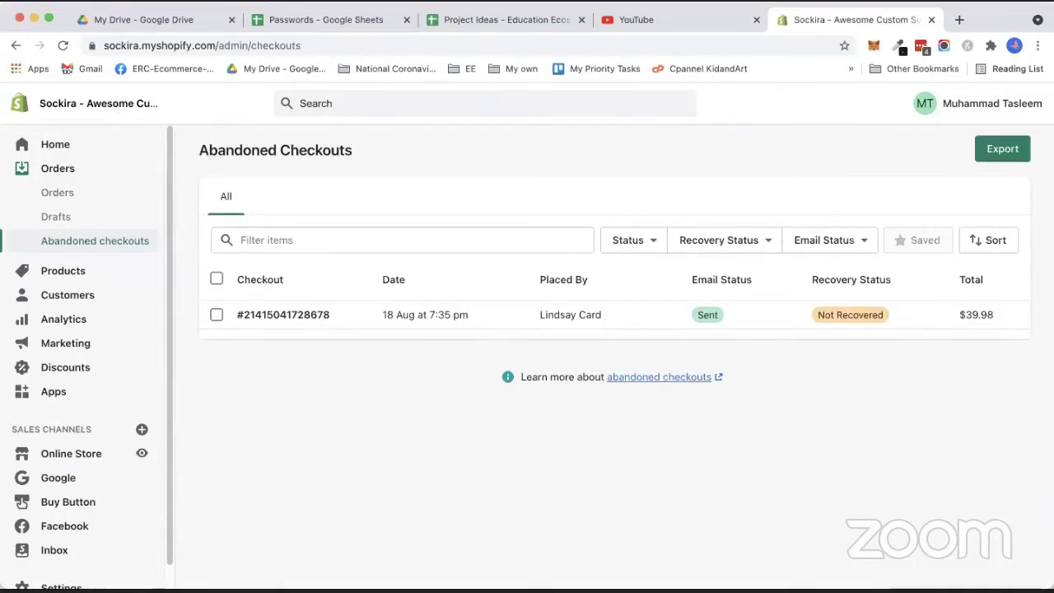
# Step: Open the Sockira abandoned checkout's details and scroll through them
pyautogui.click(310, 318)
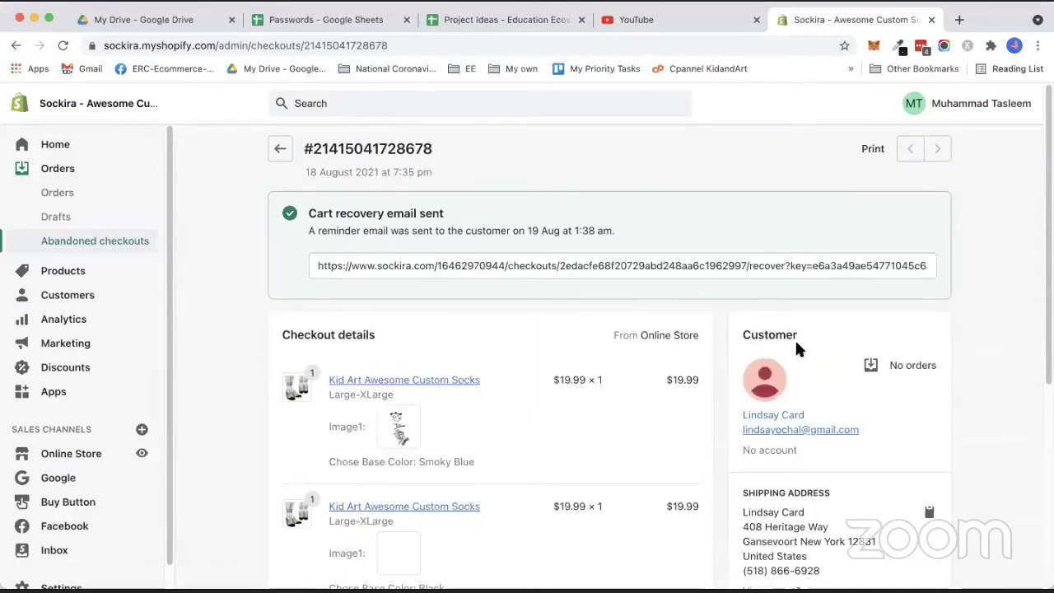
pyautogui.scroll(-1, 766, 366)
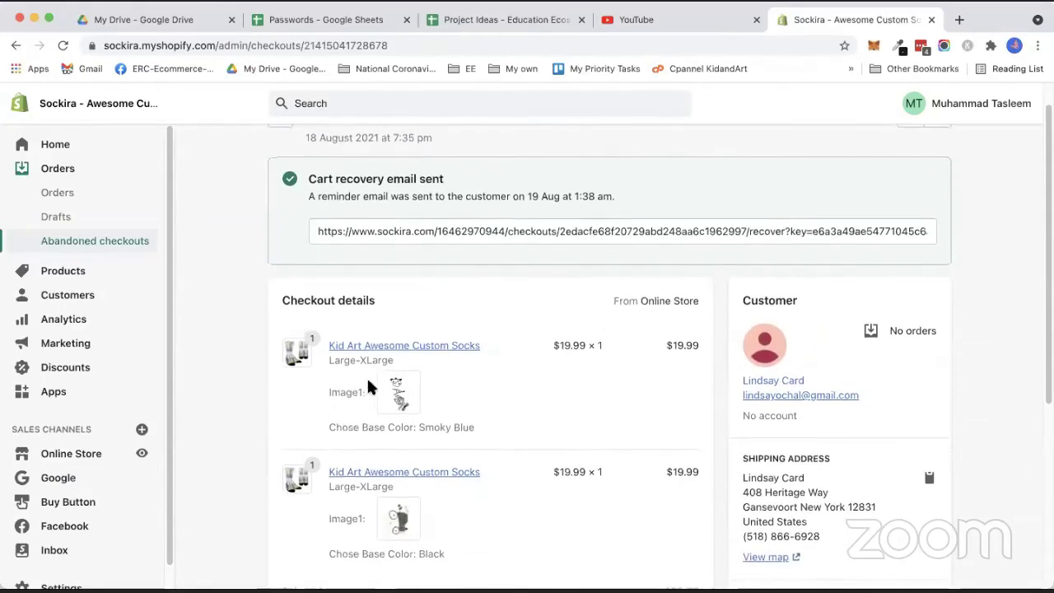
pyautogui.scroll(-1, 411, 387)
pyautogui.scroll(-3, 442, 408)
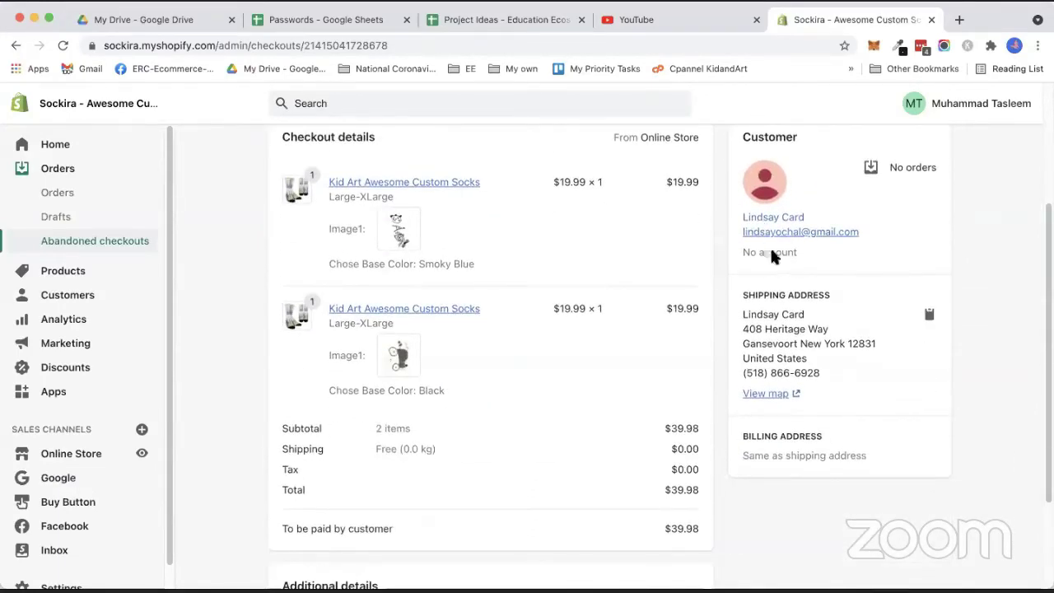
pyautogui.scroll(-1, 823, 432)
pyautogui.scroll(-3, 824, 435)
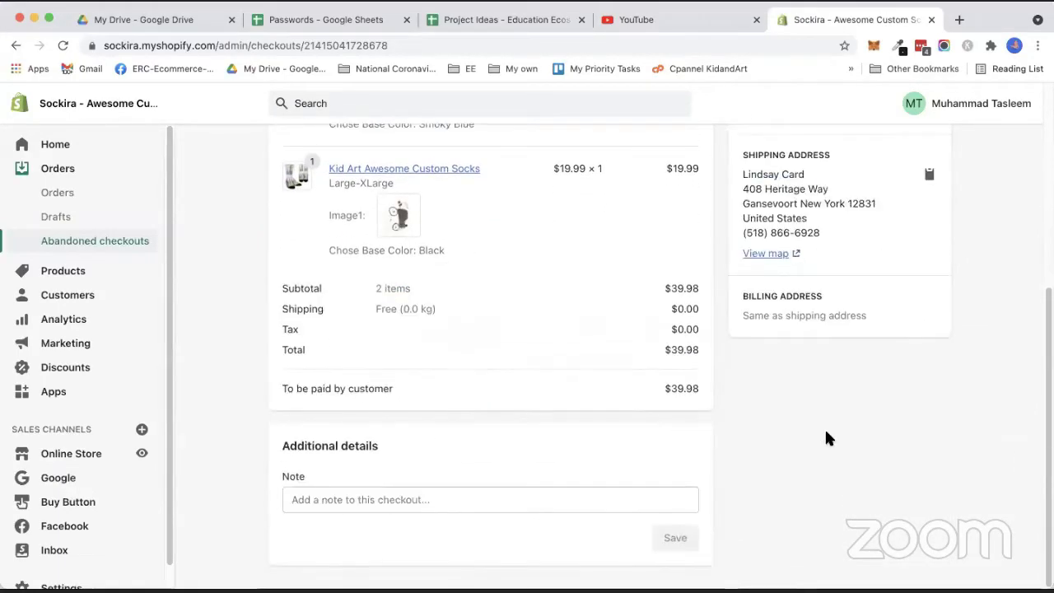
pyautogui.scroll(5, 831, 461)
pyautogui.scroll(1, 833, 459)
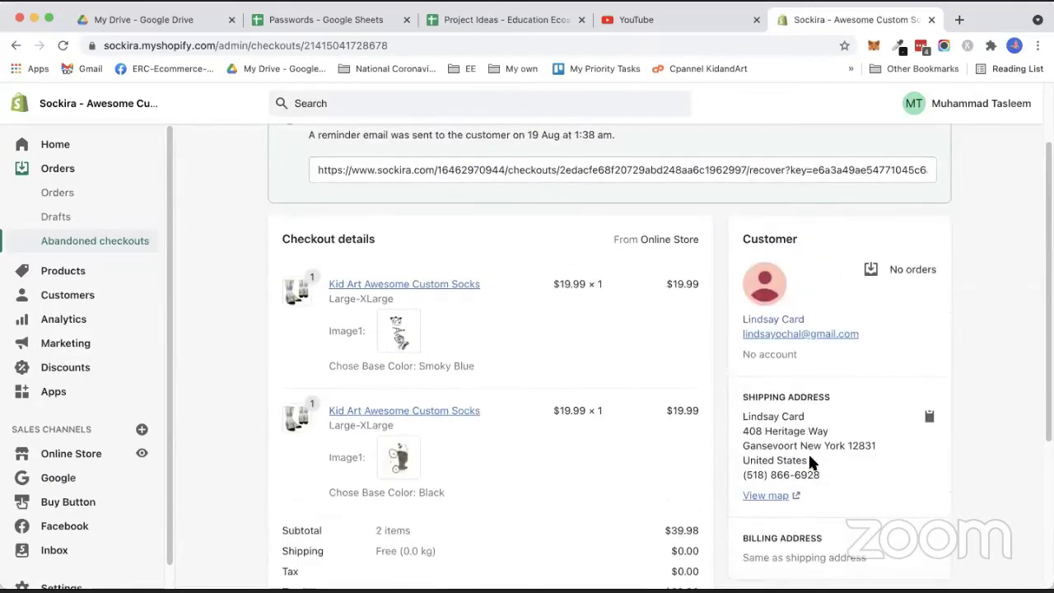
pyautogui.scroll(3, 706, 394)
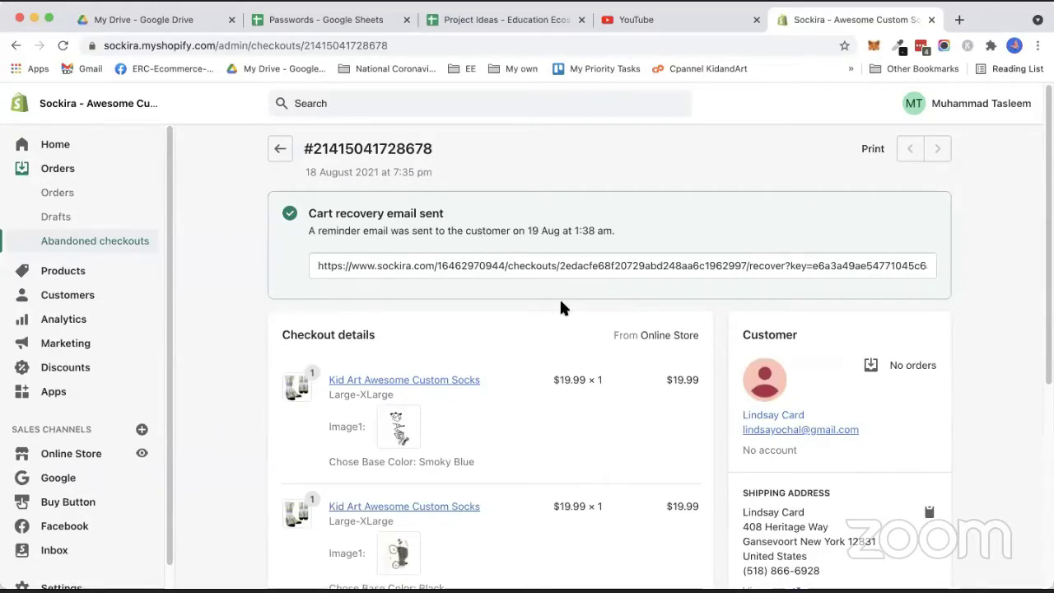
pyautogui.scroll(-5, 583, 375)
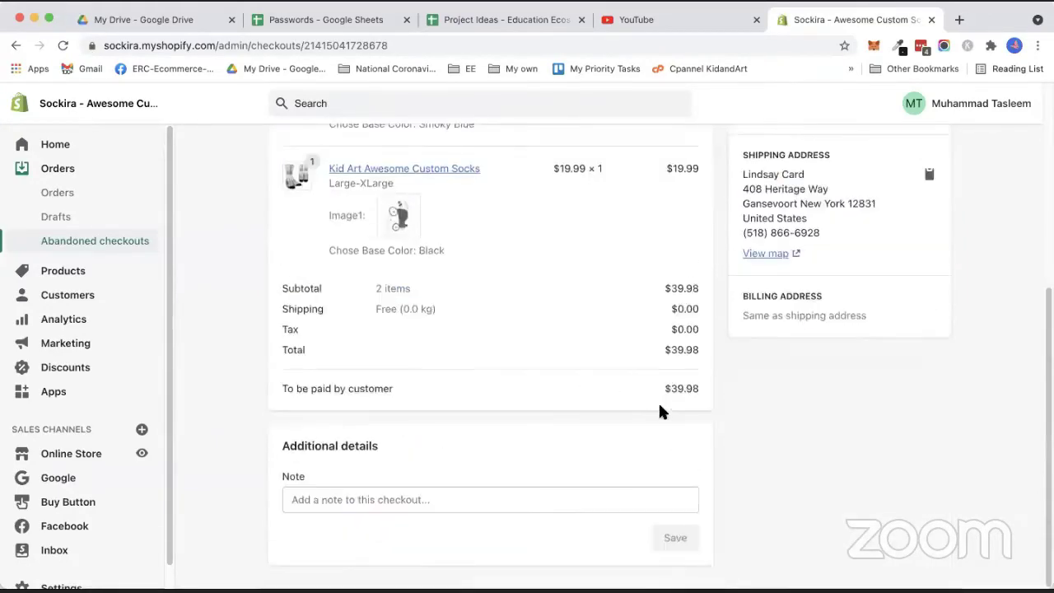
pyautogui.scroll(3, 837, 527)
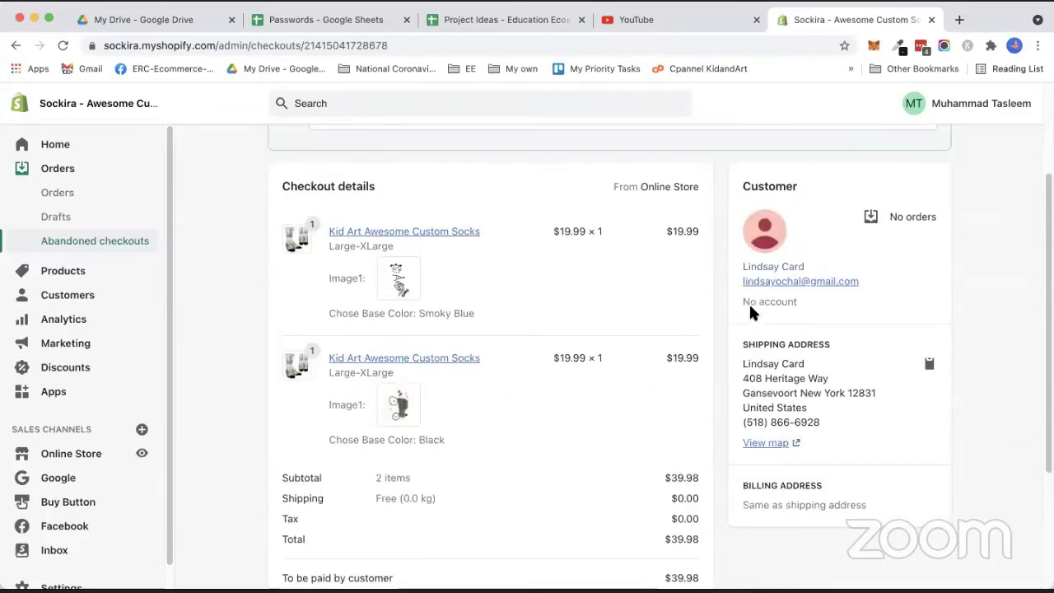
# Step: Highlight the checkout's 'No account' status text, then clear the highlight
pyautogui.moveTo(745, 303)
pyautogui.mouseDown()
pyautogui.moveTo(782, 305)
pyautogui.moveTo(737, 301)
pyautogui.mouseUp()
pyautogui.click(752, 296)
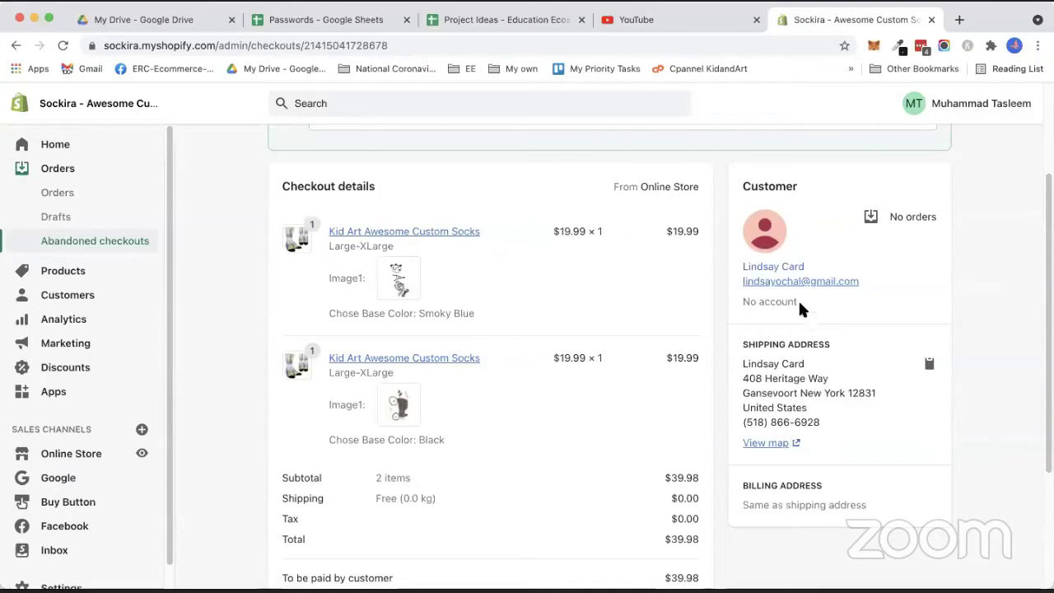
pyautogui.moveTo(799, 303); pyautogui.dragTo(770, 302)
pyautogui.click(786, 387)
pyautogui.scroll(3, 650, 437)
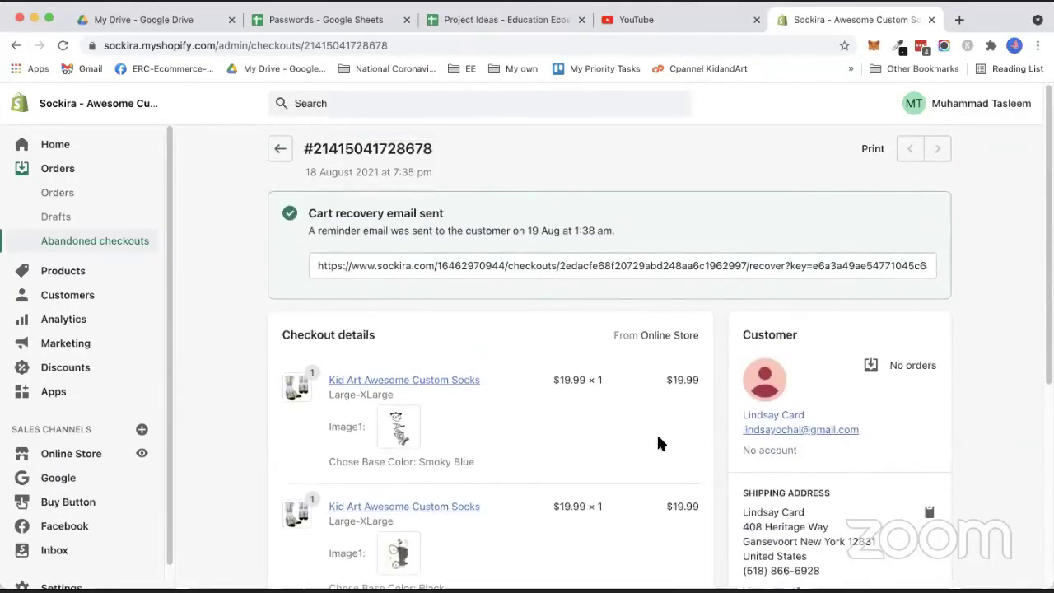
pyautogui.scroll(-3, 657, 443)
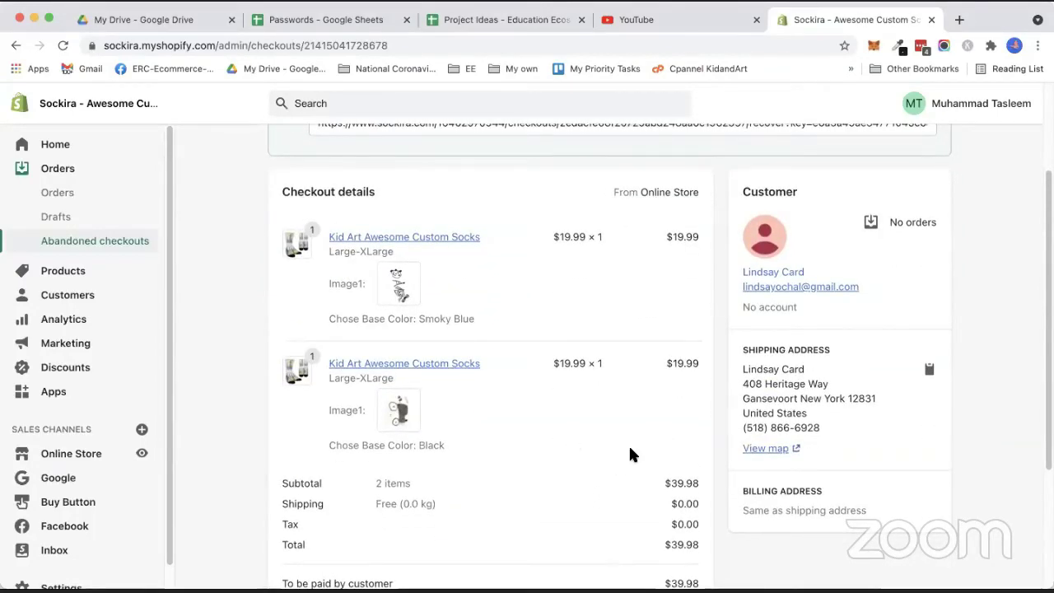
pyautogui.scroll(1, 587, 399)
pyautogui.scroll(2, 588, 399)
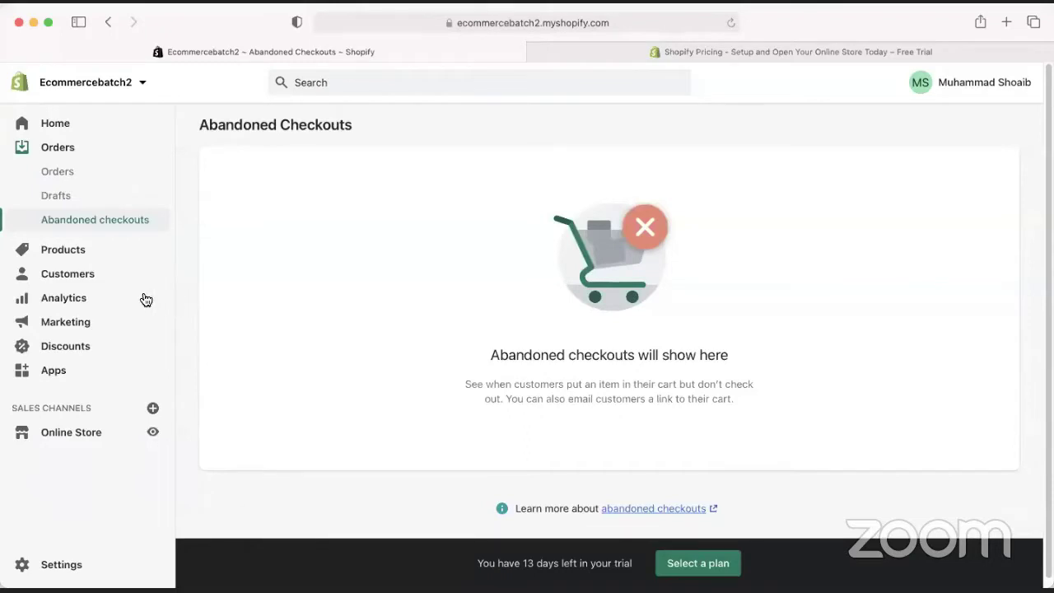
# Step: Go through the empty Products page to the empty Customers page
pyautogui.click(72, 251)
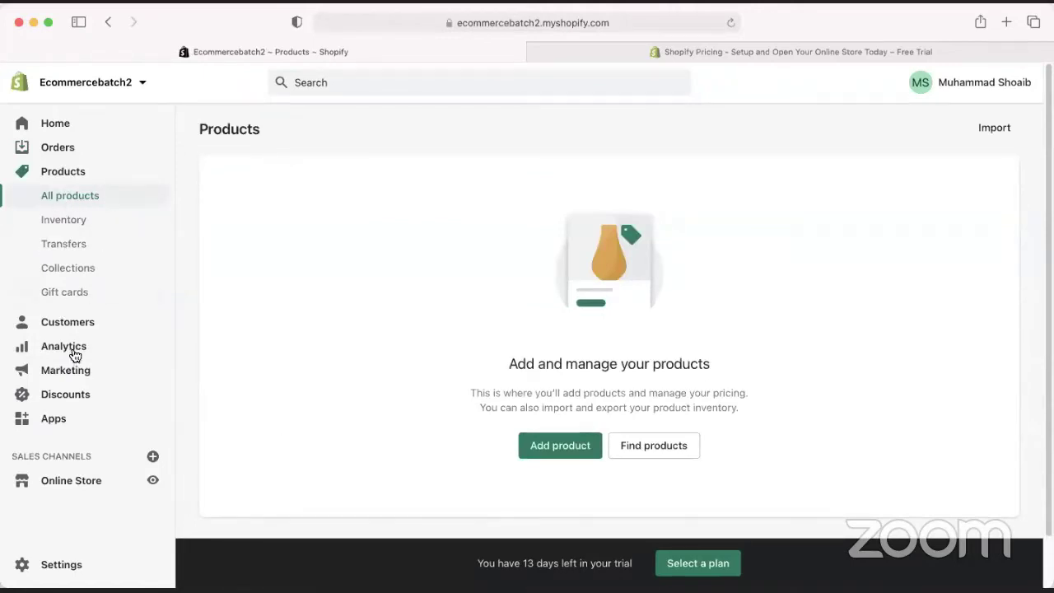
pyautogui.click(75, 323)
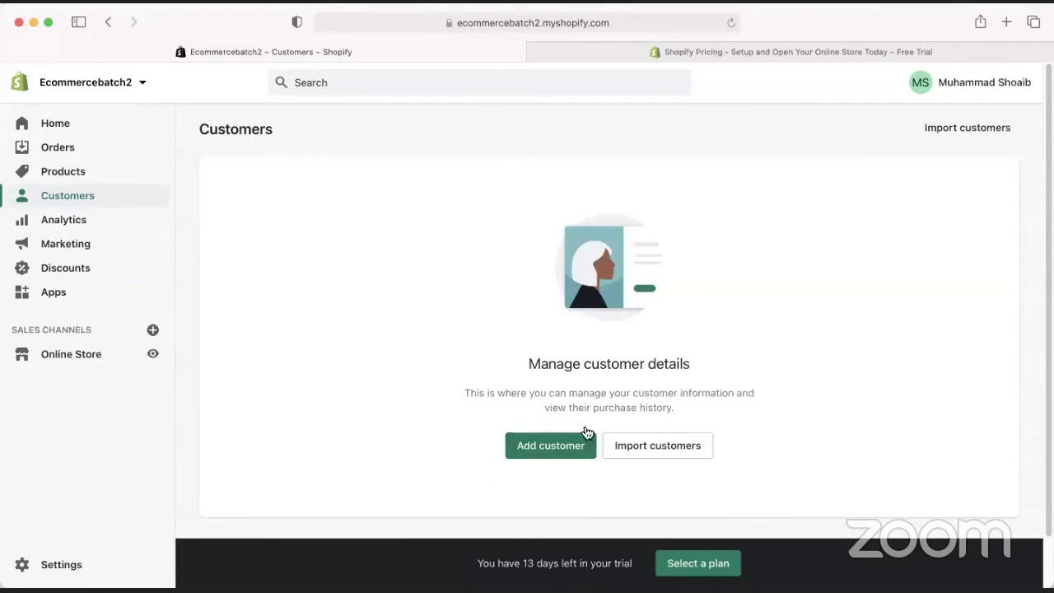
# Step: Start a new customer and enter the customer's first and last name
pyautogui.click(559, 444)
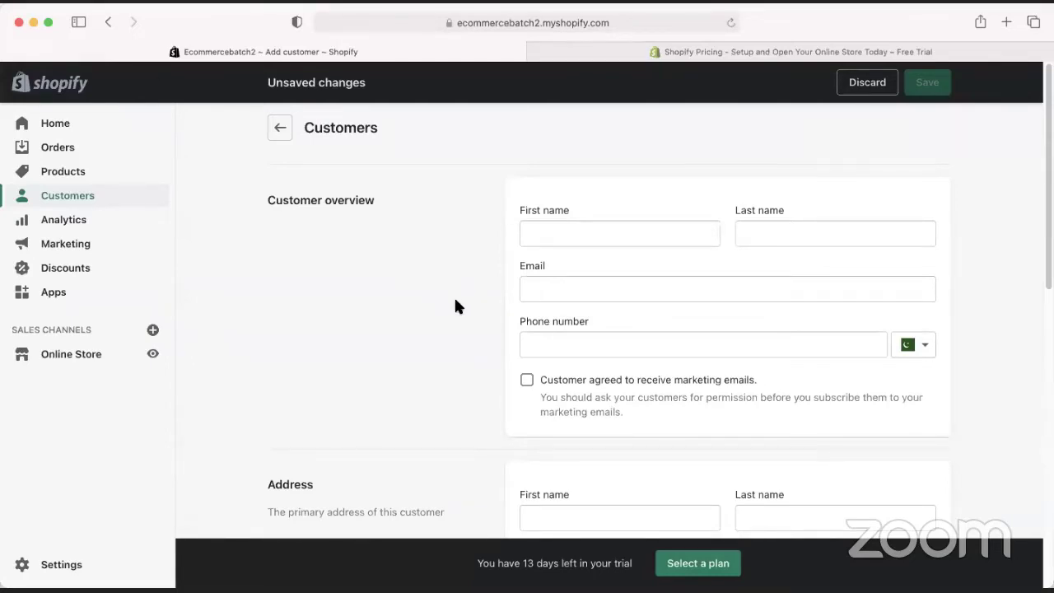
pyautogui.scroll(-6, 536, 354)
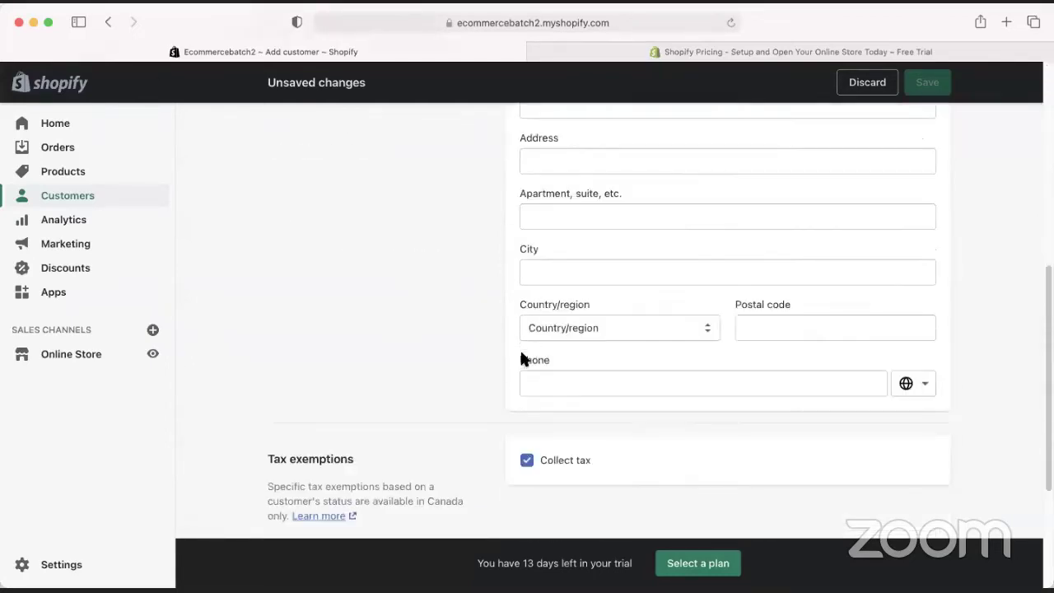
pyautogui.scroll(-3, 510, 371)
pyautogui.scroll(10, 535, 330)
pyautogui.click(590, 231)
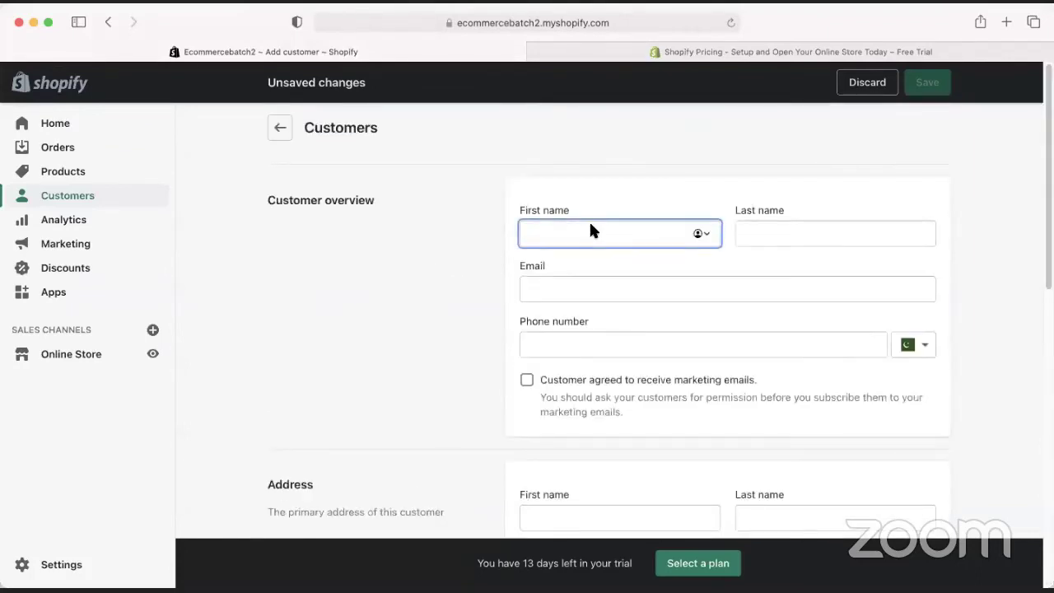
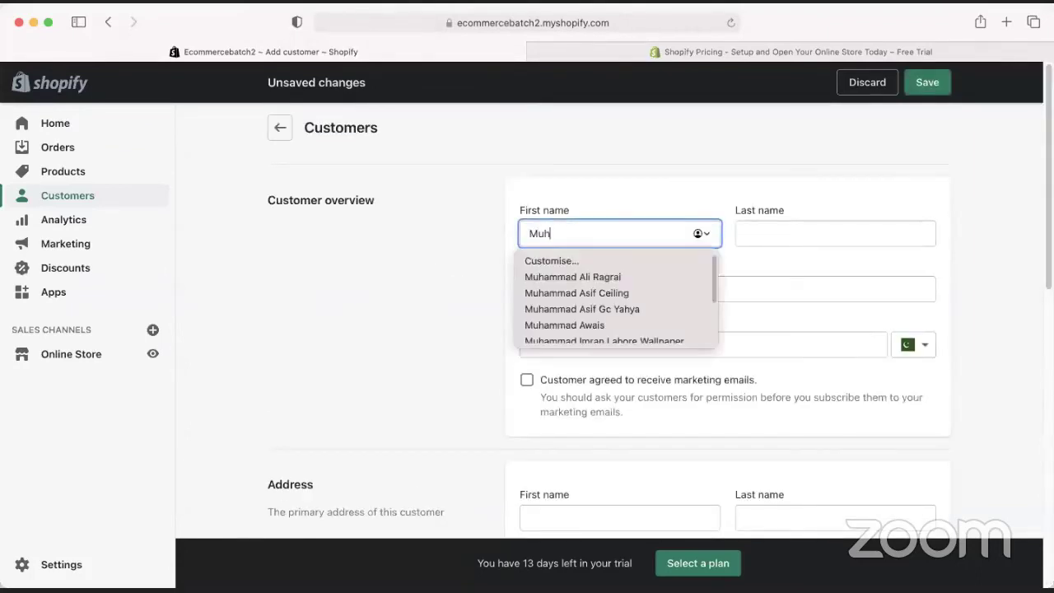
pyautogui.press('Tab')
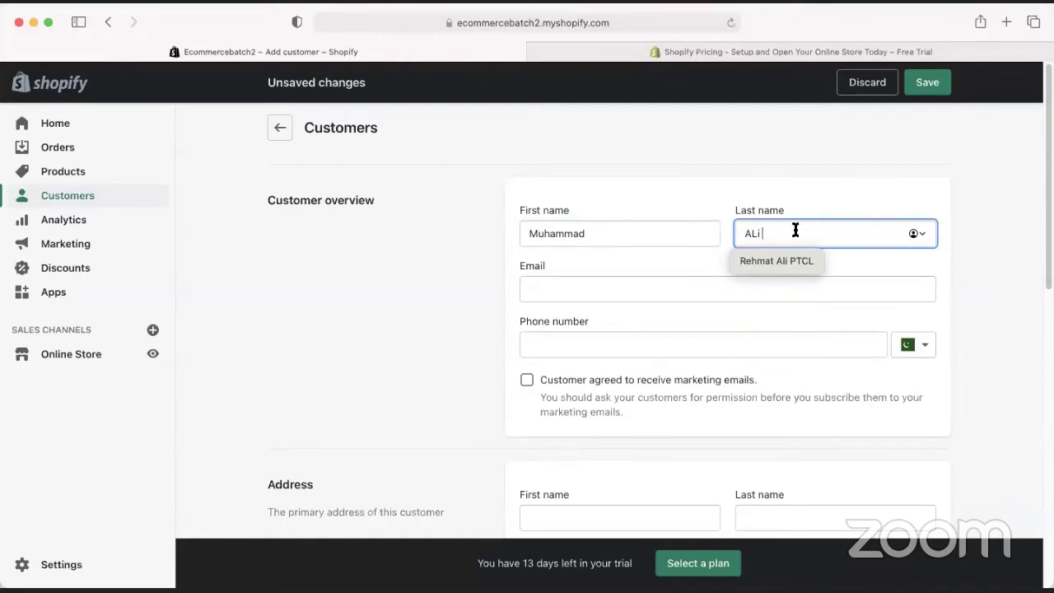
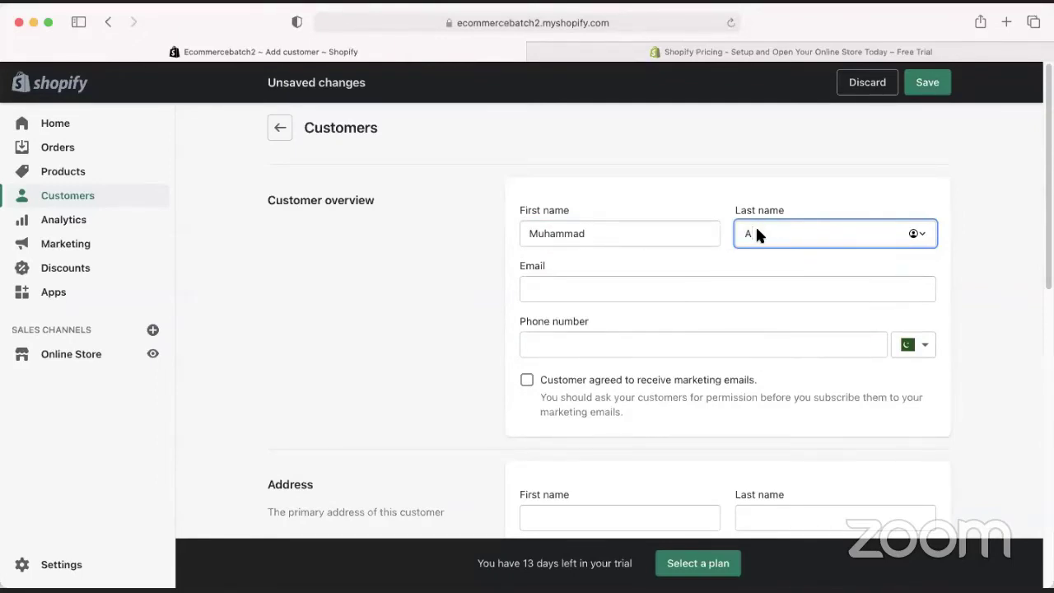
pyautogui.write('l')
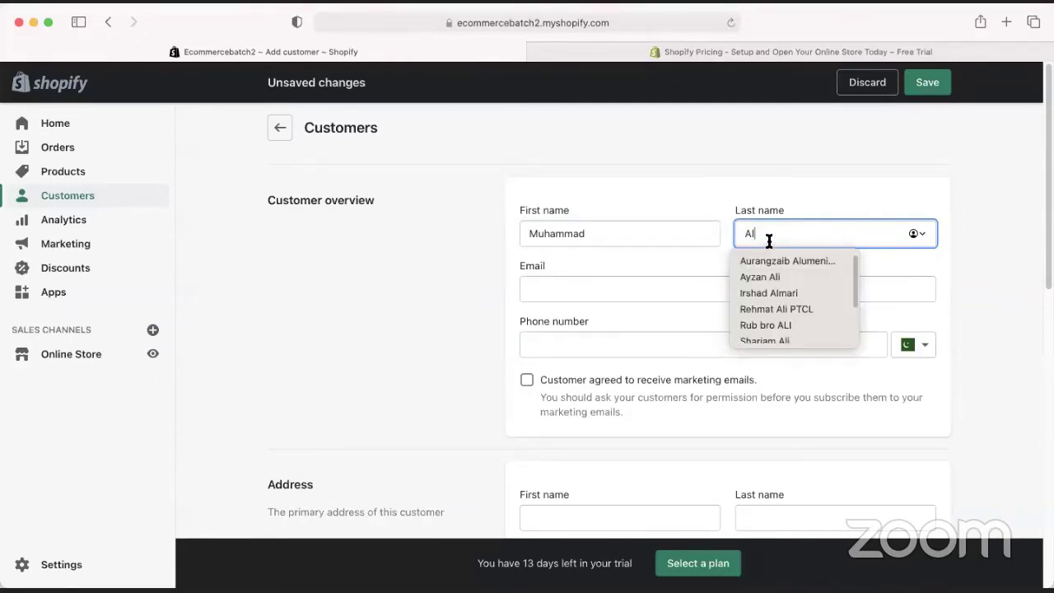
pyautogui.write('i')
pyautogui.click(452, 306)
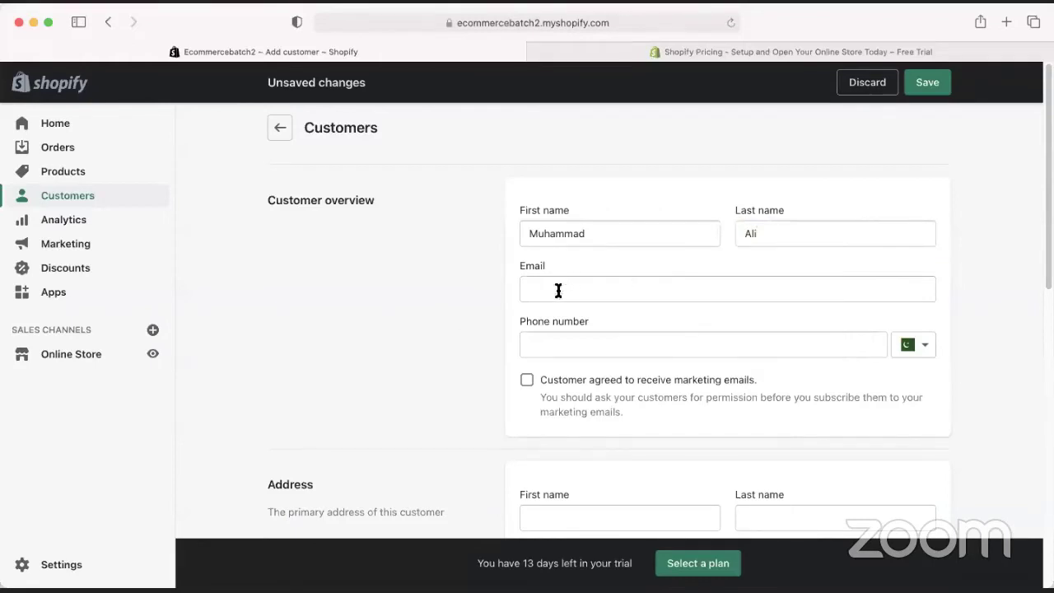
# Step: Go down the new customer form to the Collect tax option and back up
pyautogui.scroll(-1, 522, 364)
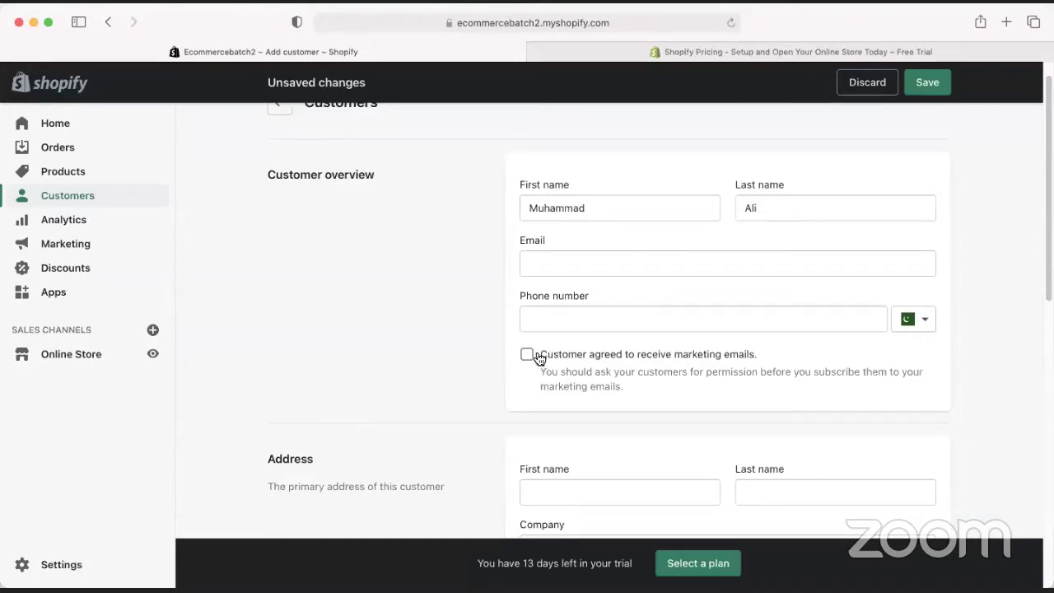
pyautogui.scroll(-4, 494, 350)
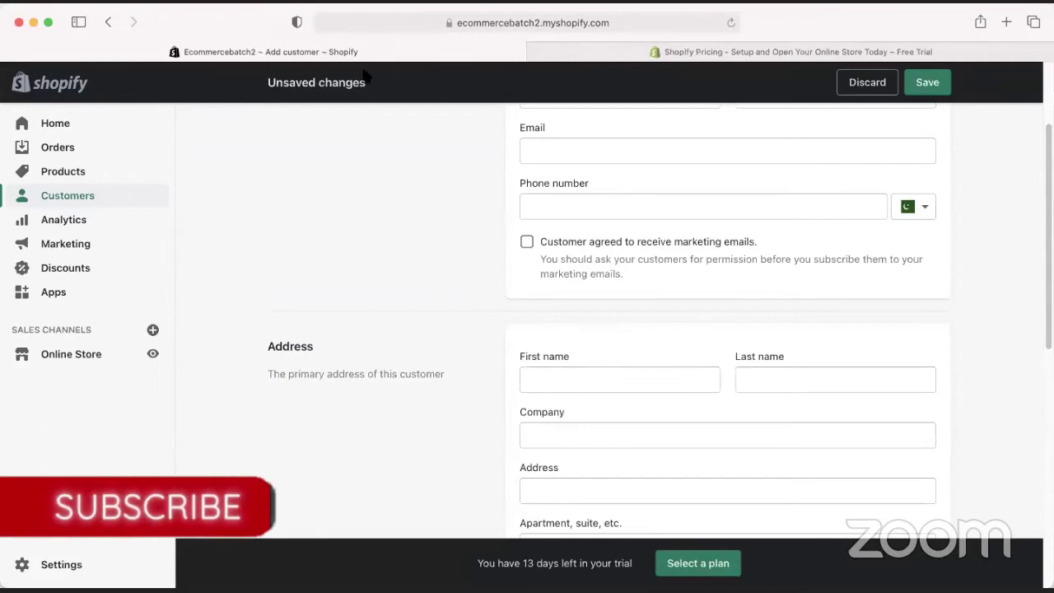
pyautogui.scroll(-2, 718, 395)
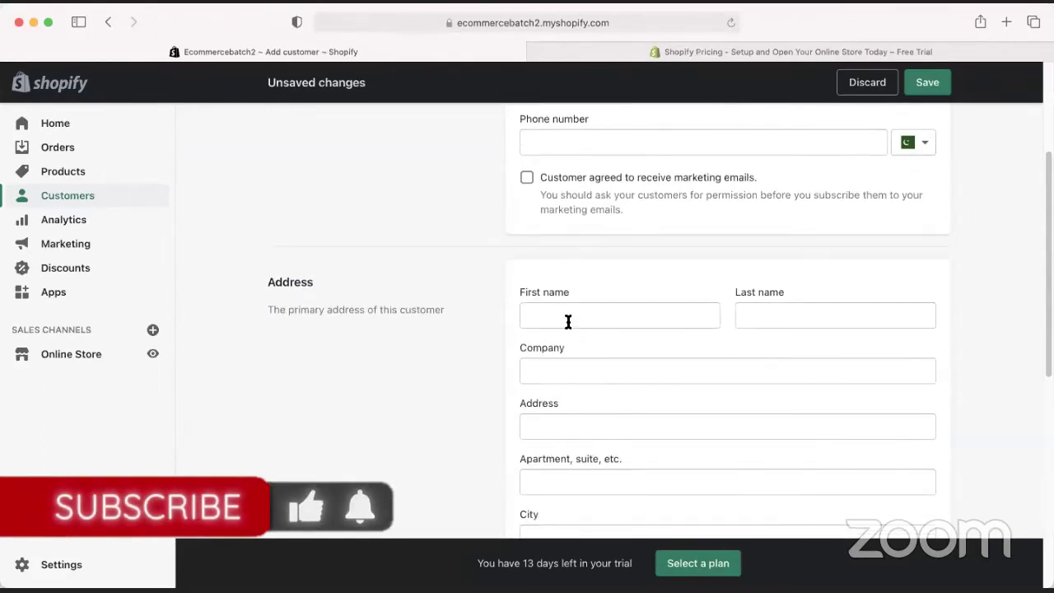
pyautogui.scroll(-4, 559, 348)
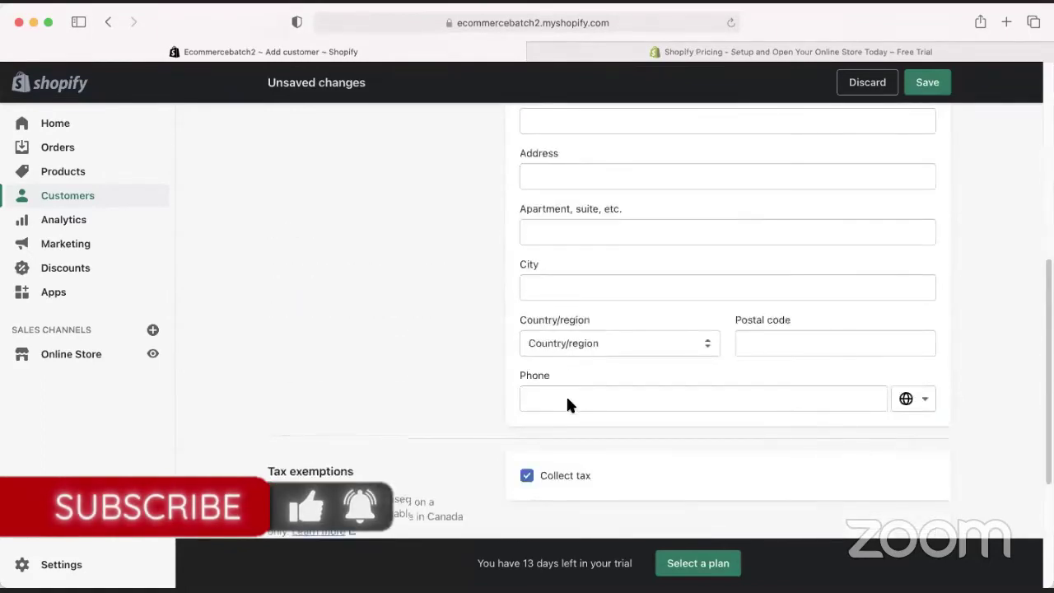
pyautogui.scroll(-3, 567, 404)
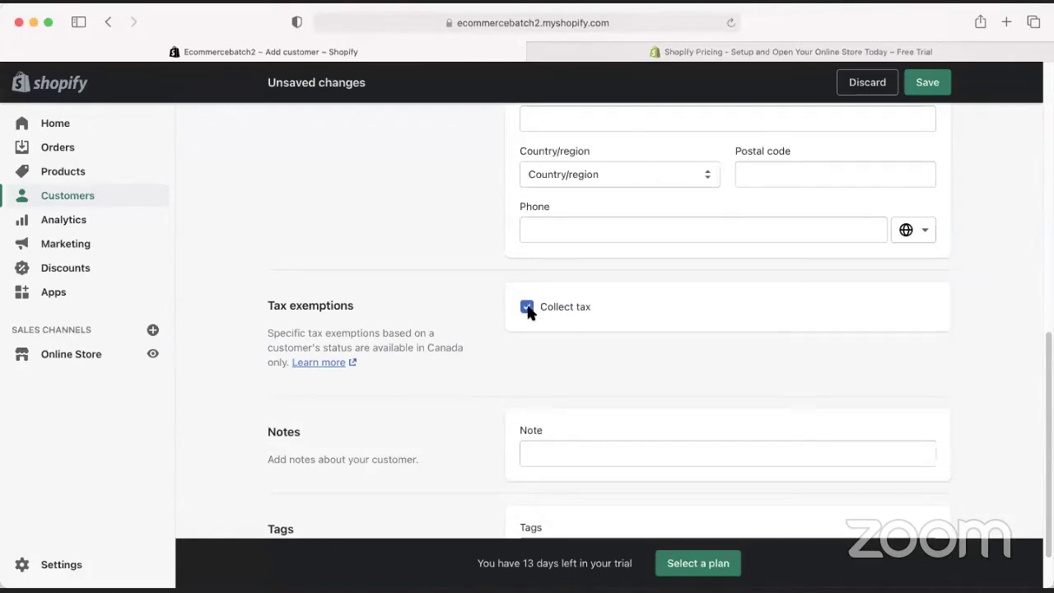
pyautogui.scroll(-2, 523, 382)
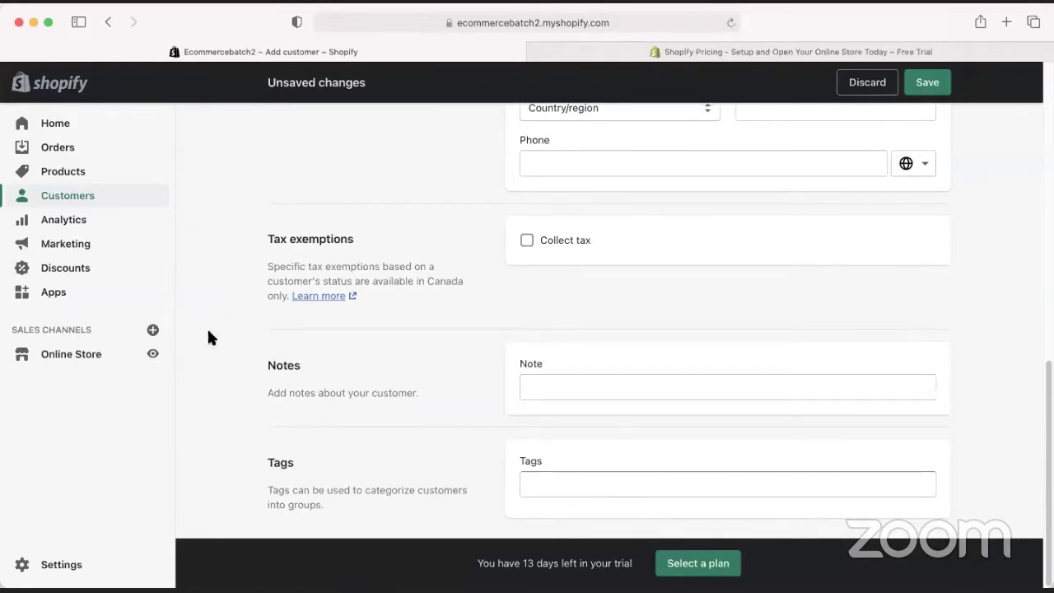
pyautogui.scroll(10, 468, 394)
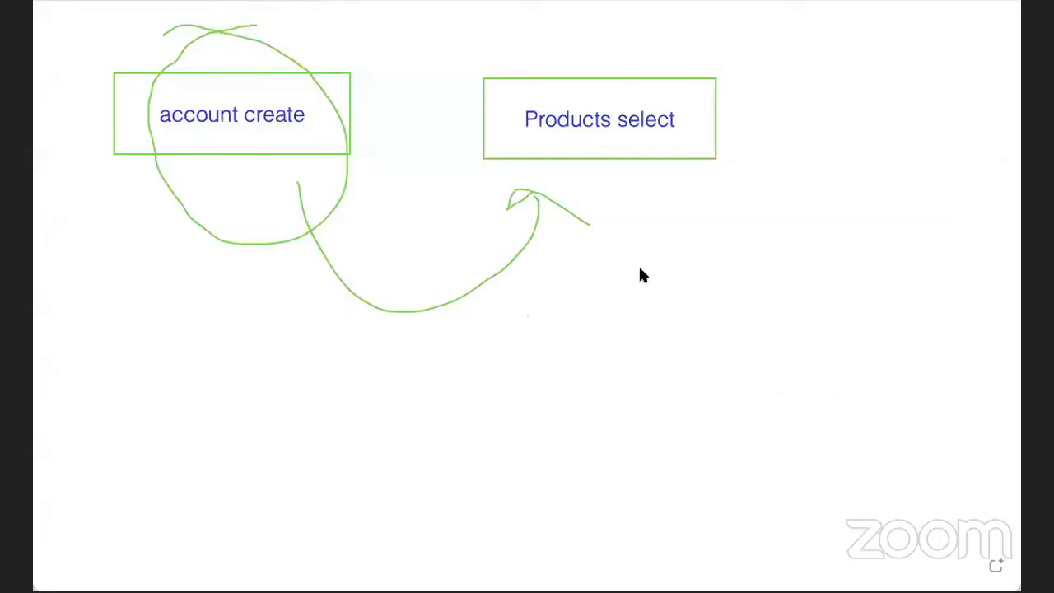
# Step: Draw a down arrow beneath Products select with a box below it
pyautogui.moveTo(657, 225); pyautogui.dragTo(678, 318)
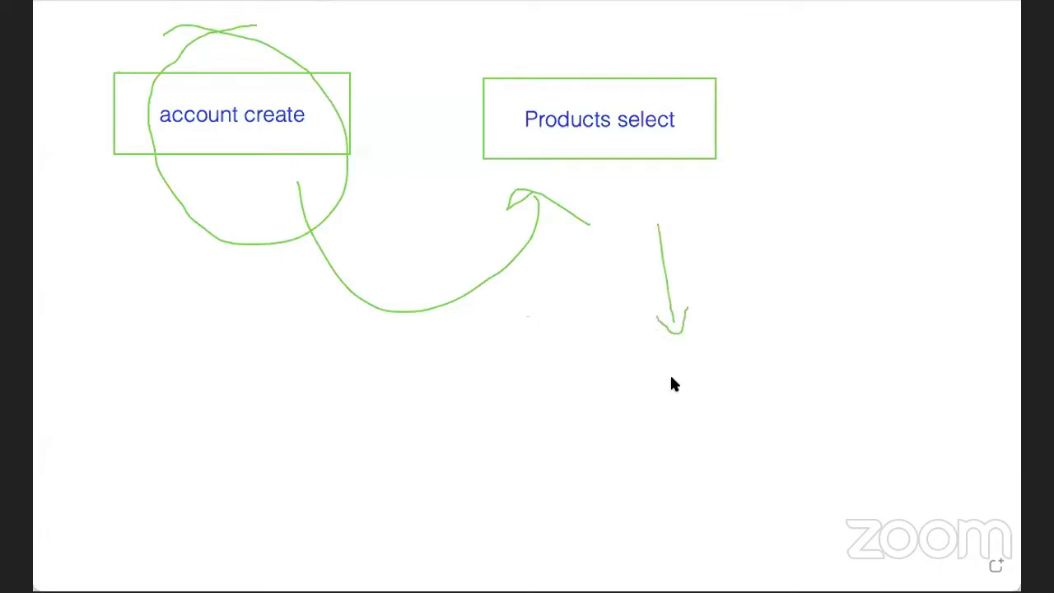
pyautogui.moveTo(649, 362); pyautogui.dragTo(725, 346)
pyautogui.moveTo(718, 428)
pyautogui.mouseDown()
pyautogui.moveTo(584, 365)
pyautogui.moveTo(650, 360)
pyautogui.mouseUp()
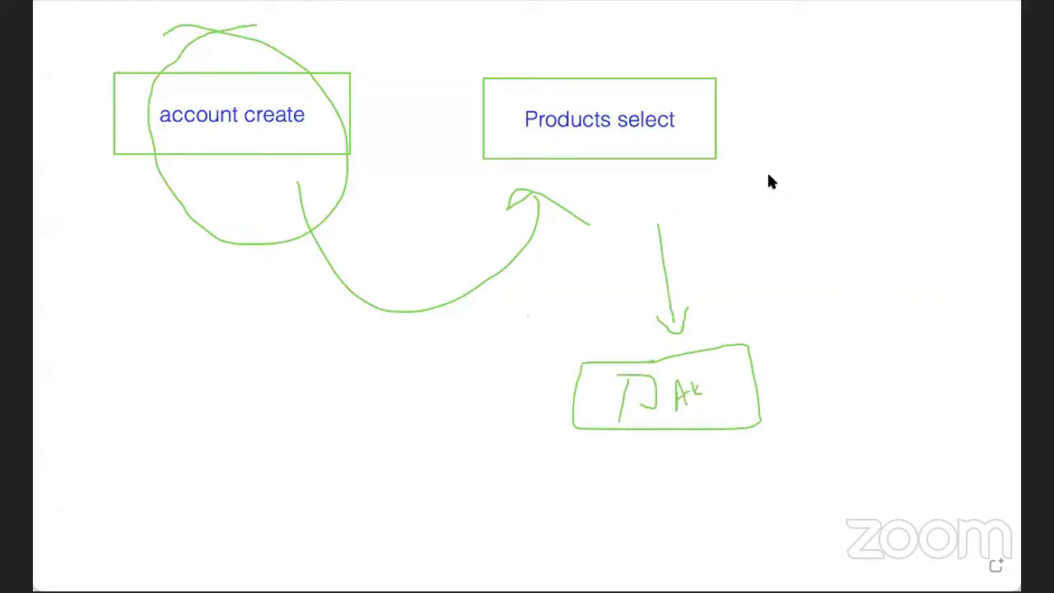
# Step: Draw two boxes right of Products select and one left of the lower box
pyautogui.moveTo(765, 171); pyautogui.dragTo(870, 173)
pyautogui.moveTo(903, 238)
pyautogui.mouseDown()
pyautogui.moveTo(721, 170)
pyautogui.moveTo(751, 142)
pyautogui.mouseUp()
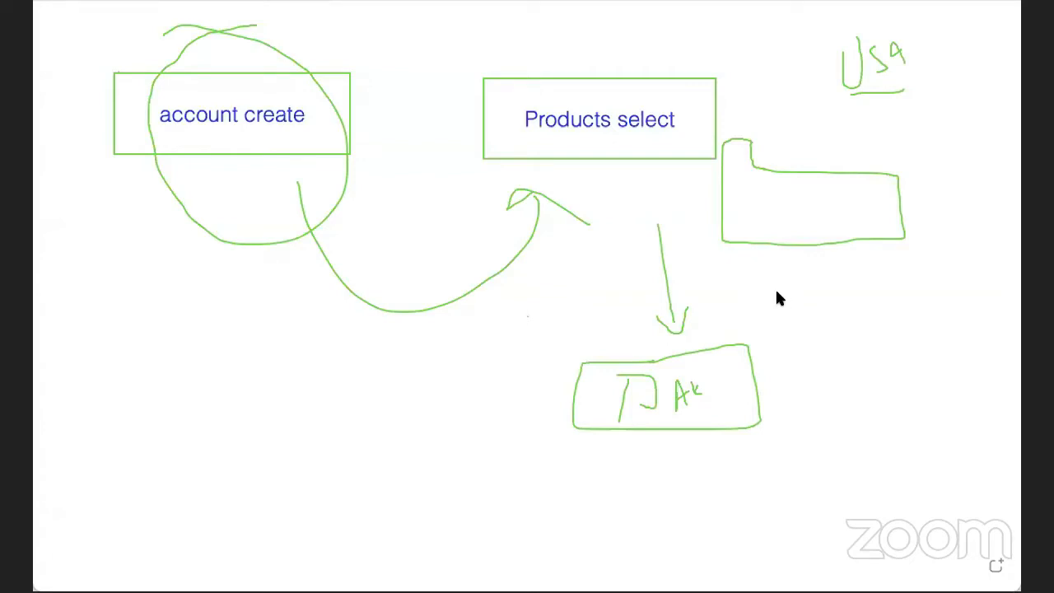
pyautogui.moveTo(777, 284); pyautogui.dragTo(918, 281)
pyautogui.moveTo(928, 368)
pyautogui.mouseDown()
pyautogui.moveTo(760, 289)
pyautogui.moveTo(779, 283)
pyautogui.mouseUp()
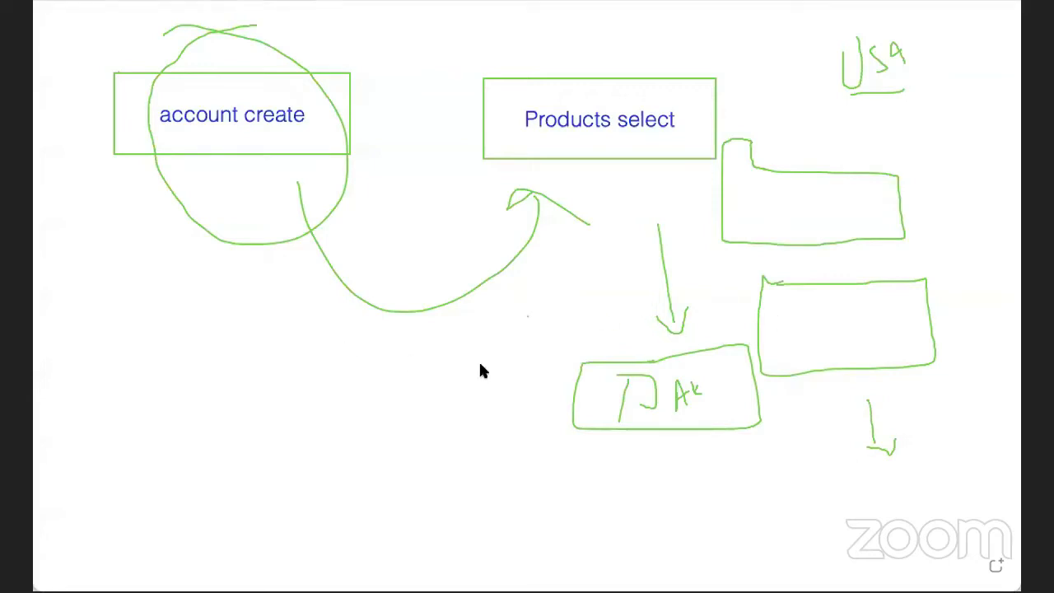
pyautogui.moveTo(364, 350)
pyautogui.mouseDown()
pyautogui.moveTo(475, 391)
pyautogui.moveTo(340, 406)
pyautogui.mouseUp()
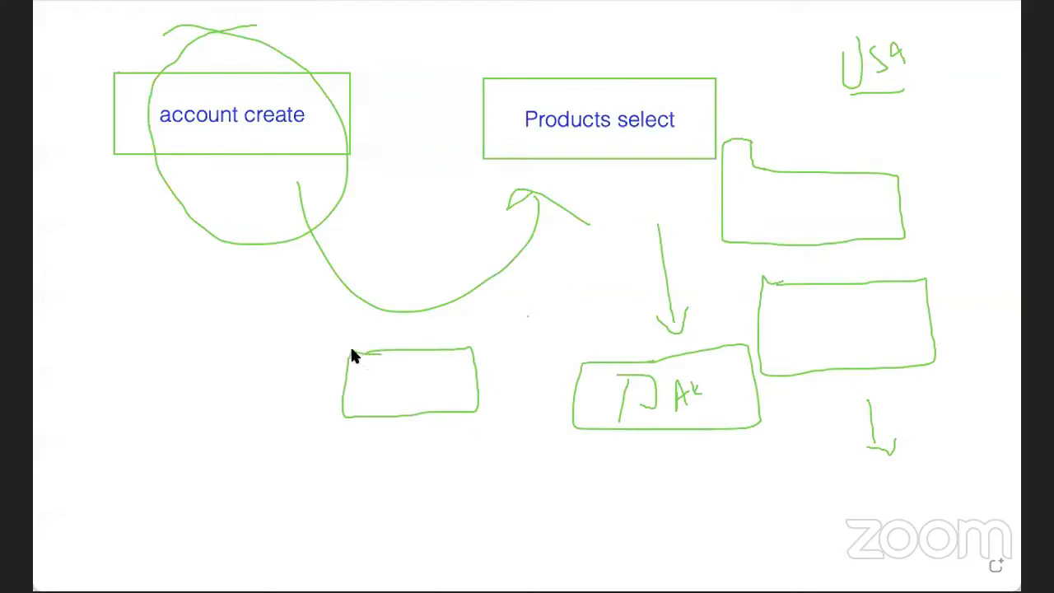
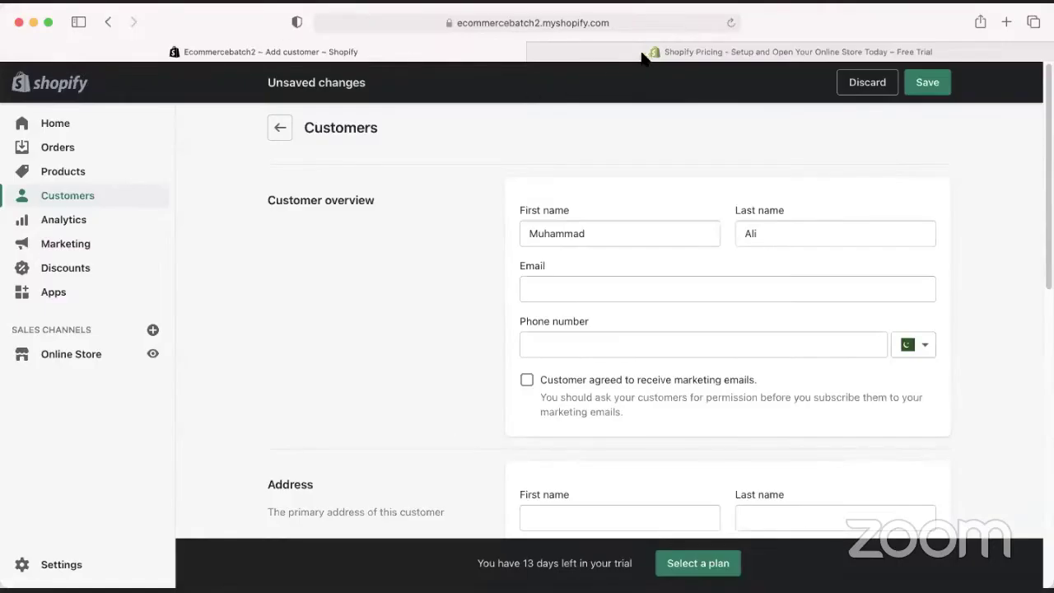
# Step: Open the Analytics Overview dashboard and scroll through its session and sales cards
pyautogui.click(78, 227)
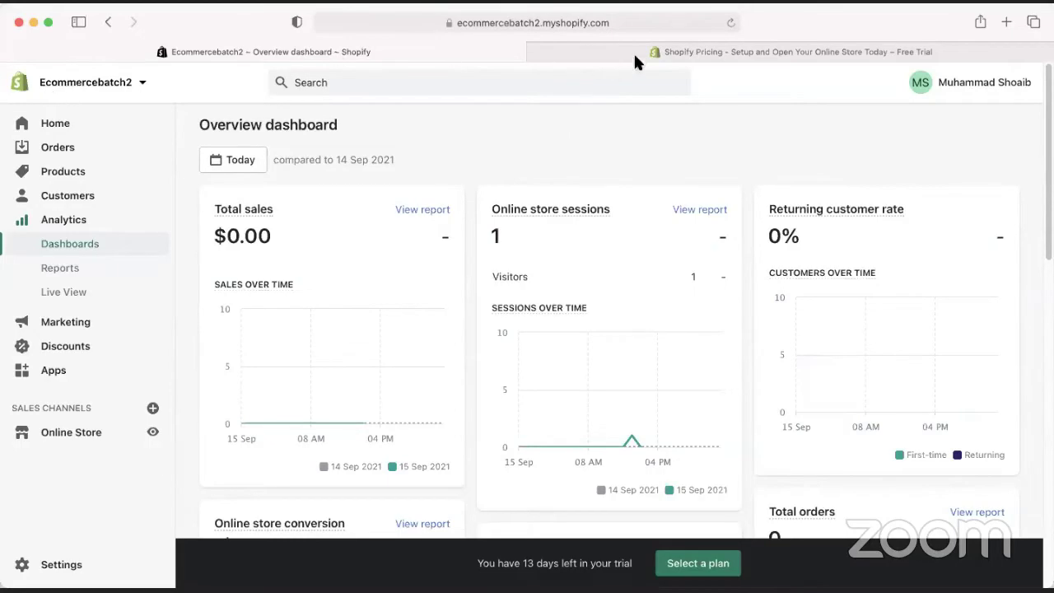
pyautogui.scroll(-15, 400, 338)
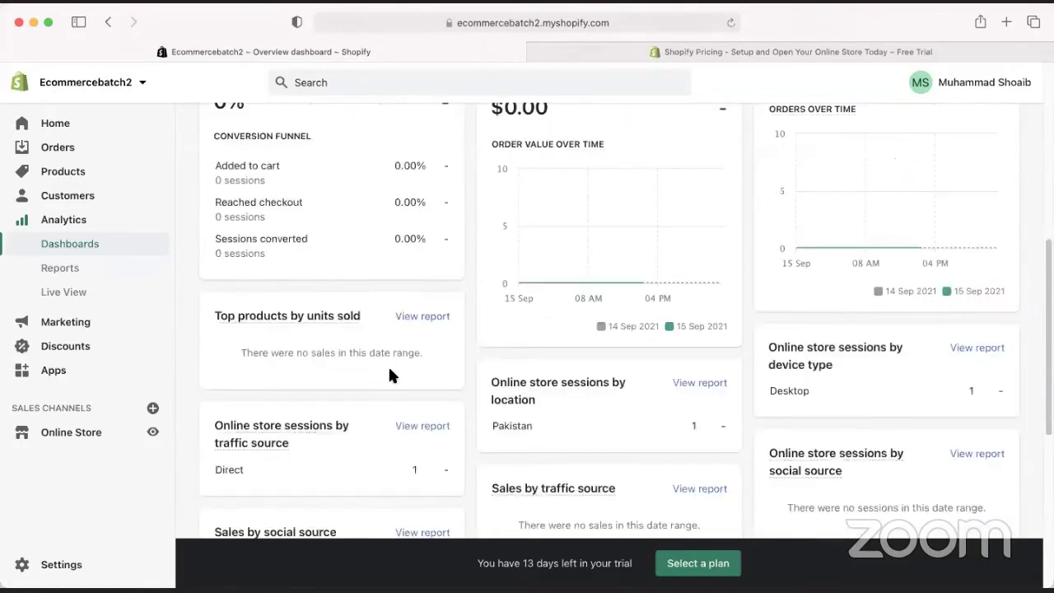
pyautogui.scroll(12, 401, 414)
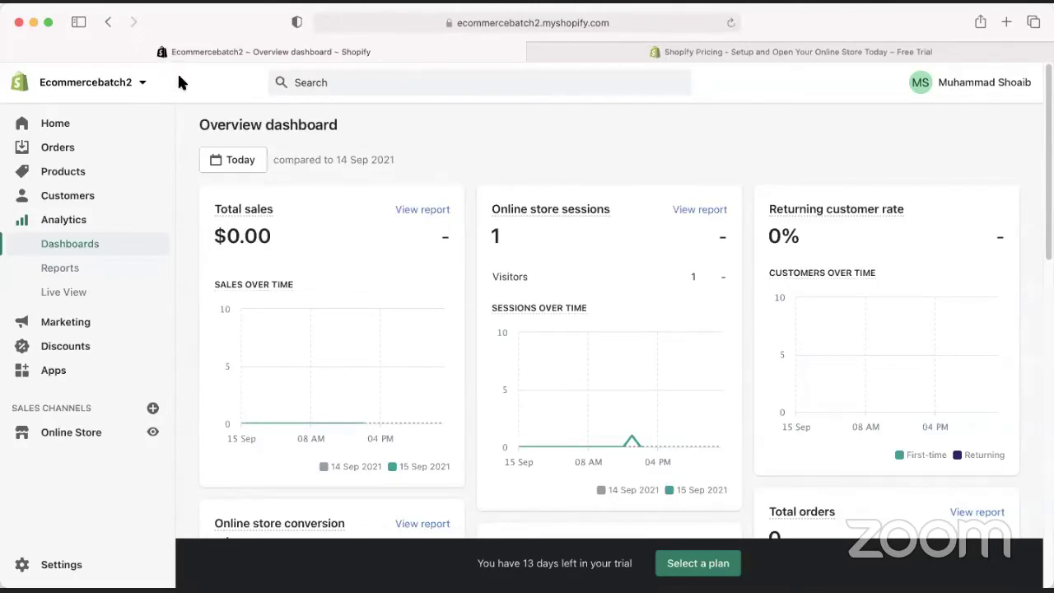
pyautogui.scroll(-10, 553, 411)
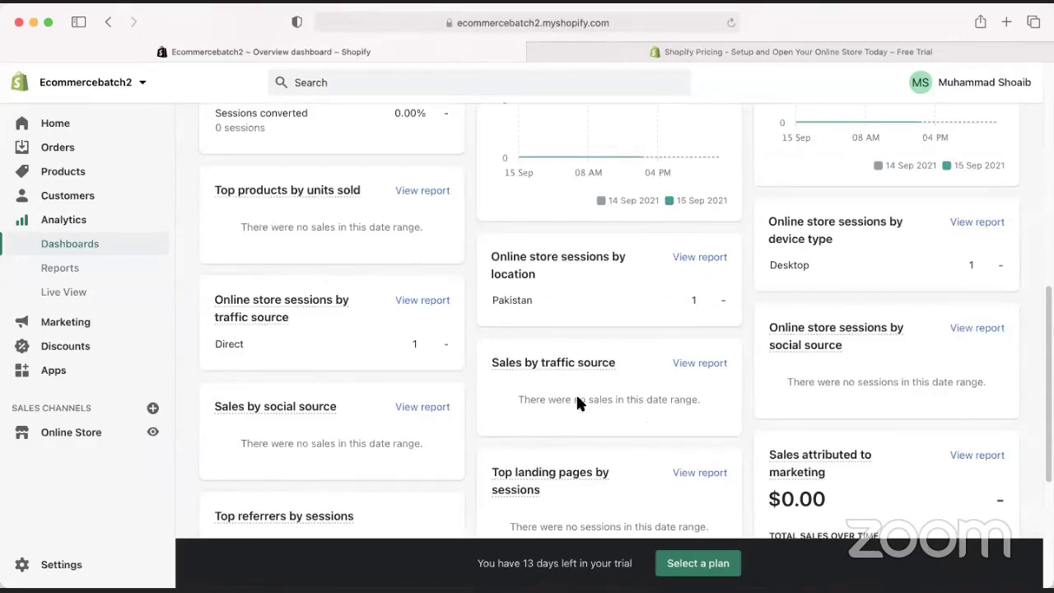
pyautogui.scroll(-1, 568, 392)
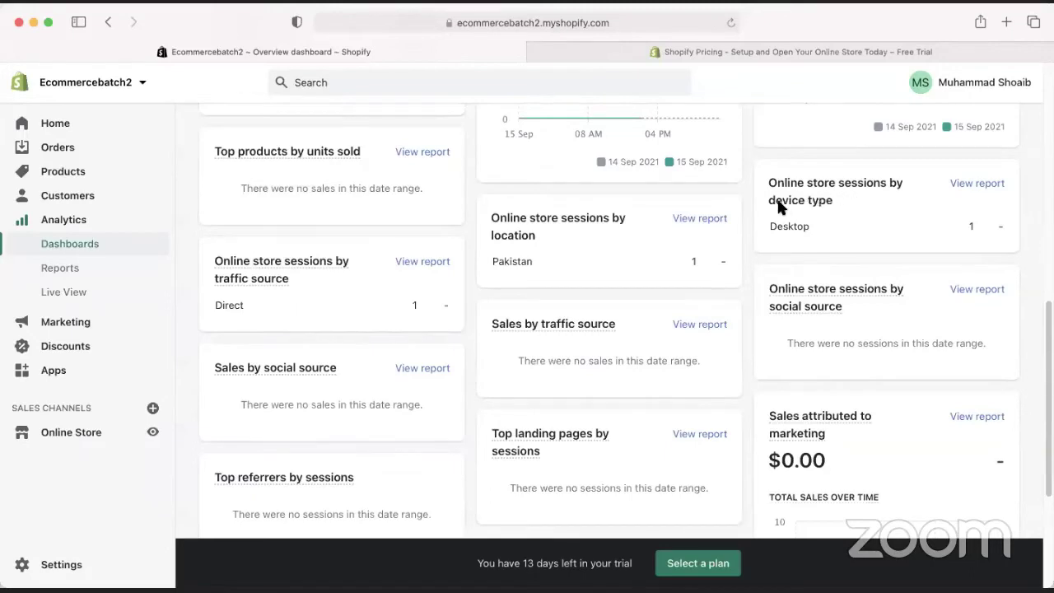
pyautogui.moveTo(776, 226); pyautogui.dragTo(986, 233)
pyautogui.click(988, 237)
pyautogui.moveTo(920, 228); pyautogui.dragTo(777, 229)
pyautogui.click(781, 234)
pyautogui.scroll(2, 835, 265)
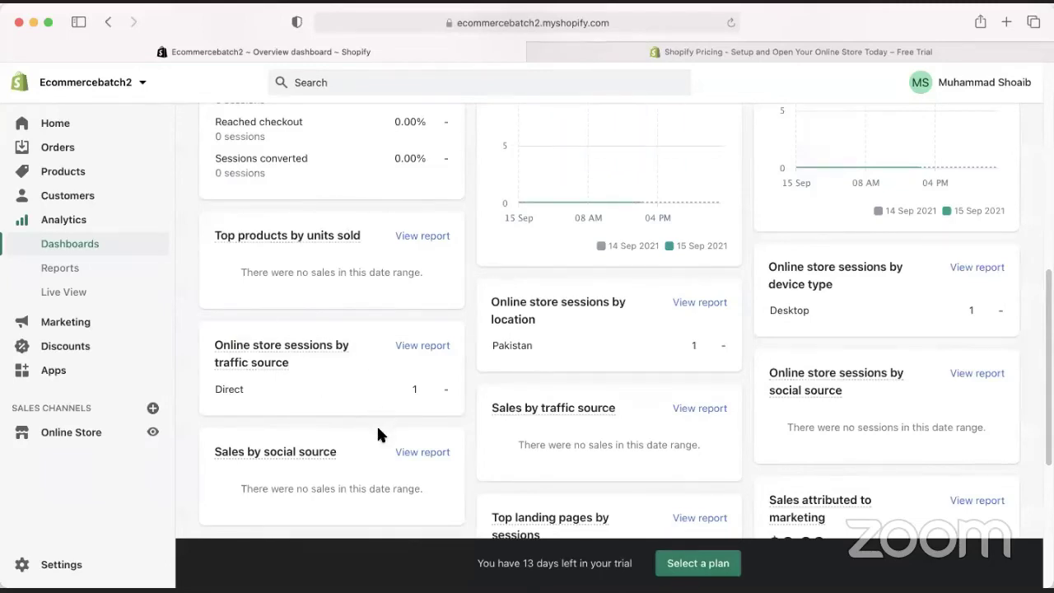
pyautogui.scroll(3, 377, 424)
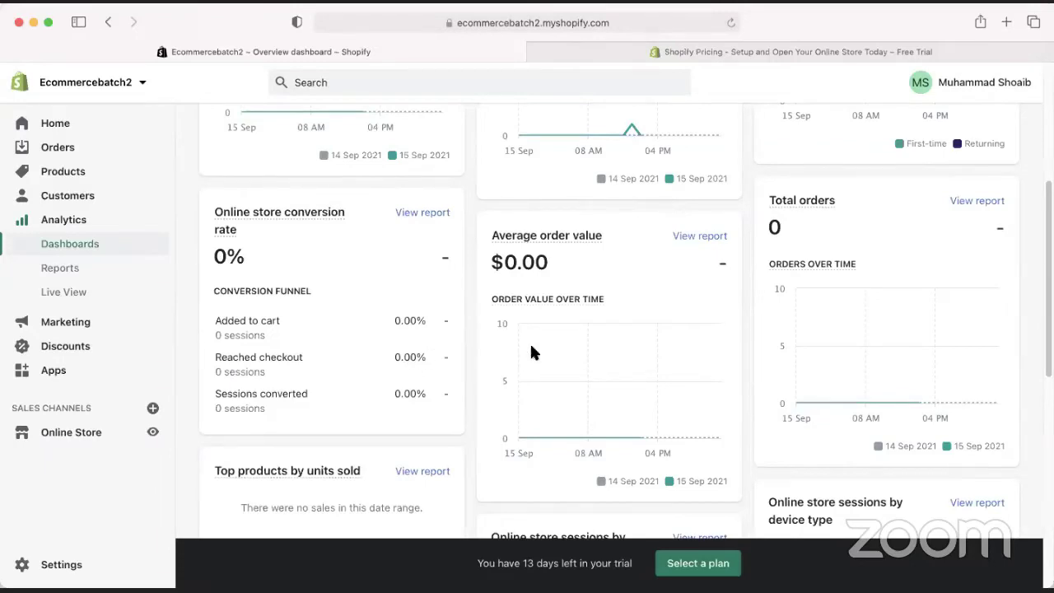
pyautogui.moveTo(538, 352)
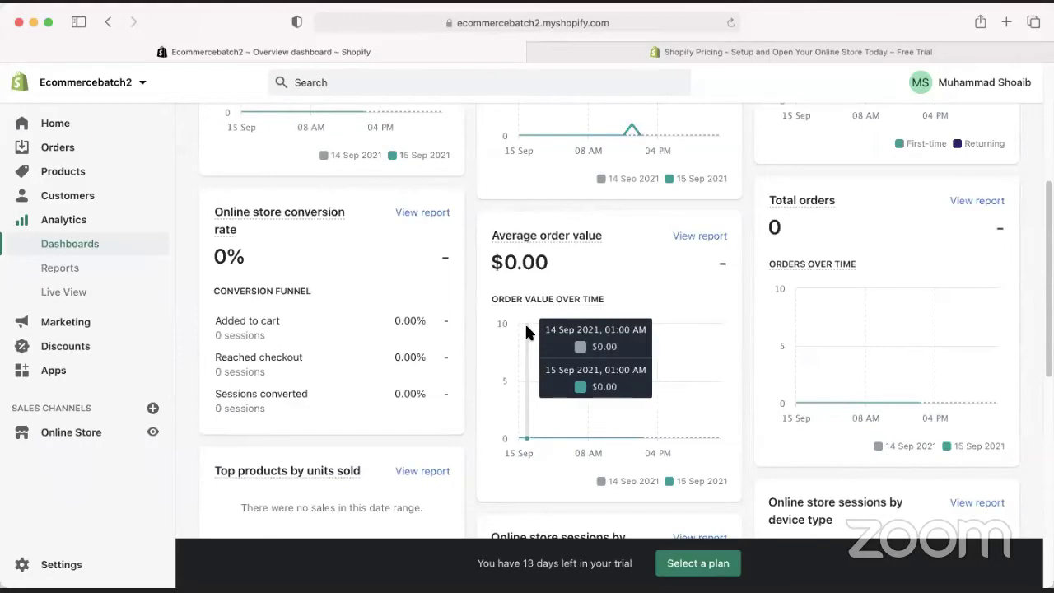
pyautogui.scroll(1, 447, 350)
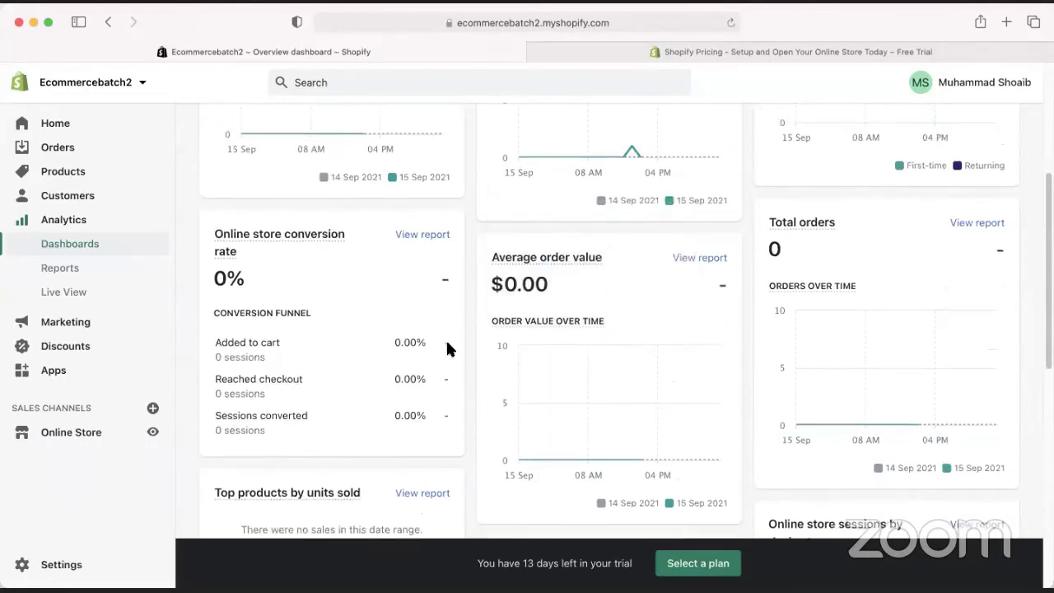
pyautogui.scroll(3, 504, 435)
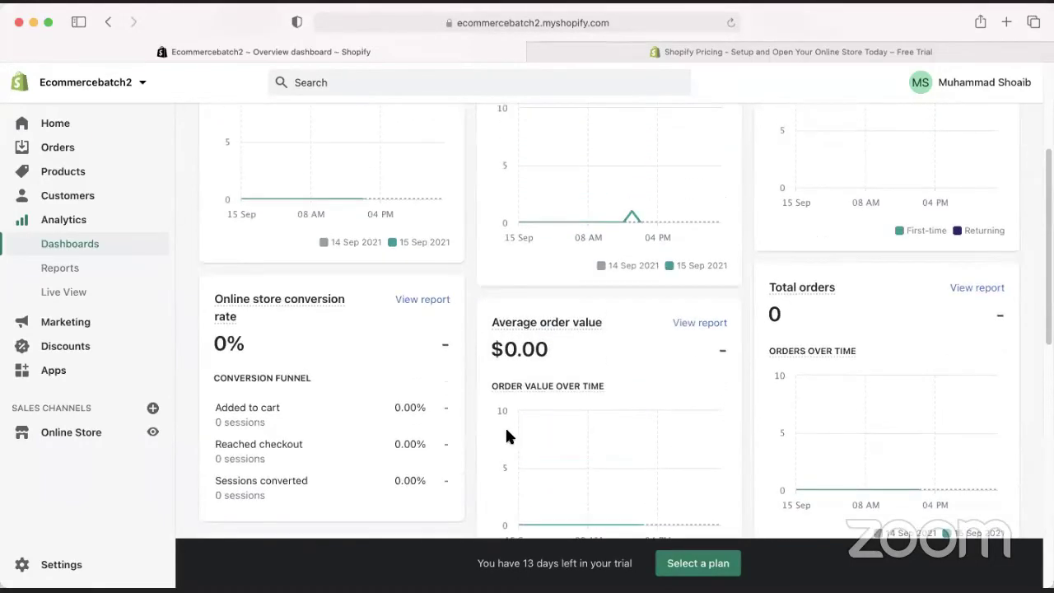
pyautogui.scroll(10, 478, 424)
pyautogui.scroll(-20, 535, 355)
pyautogui.scroll(10, 531, 379)
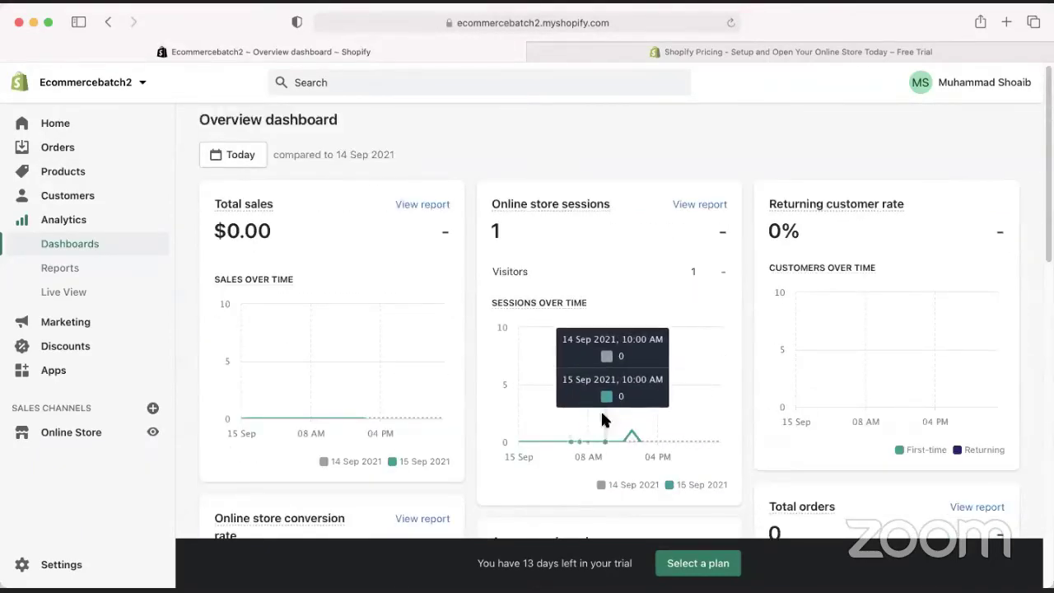
# Step: Scroll through the Analytics Reports list, then bring up Live View
pyautogui.click(80, 268)
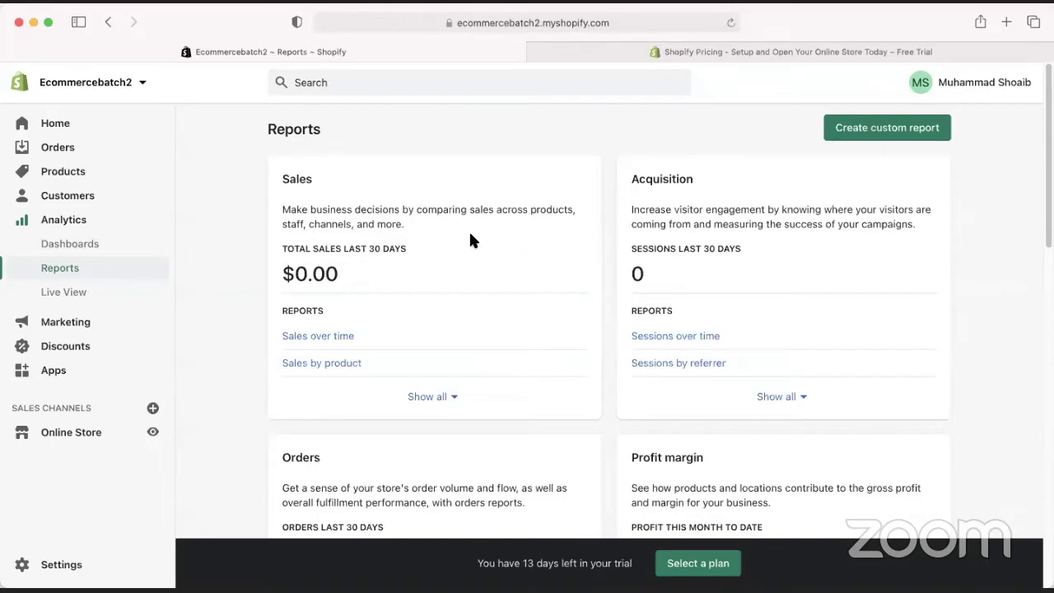
pyautogui.scroll(-7, 412, 354)
pyautogui.scroll(-5, 418, 391)
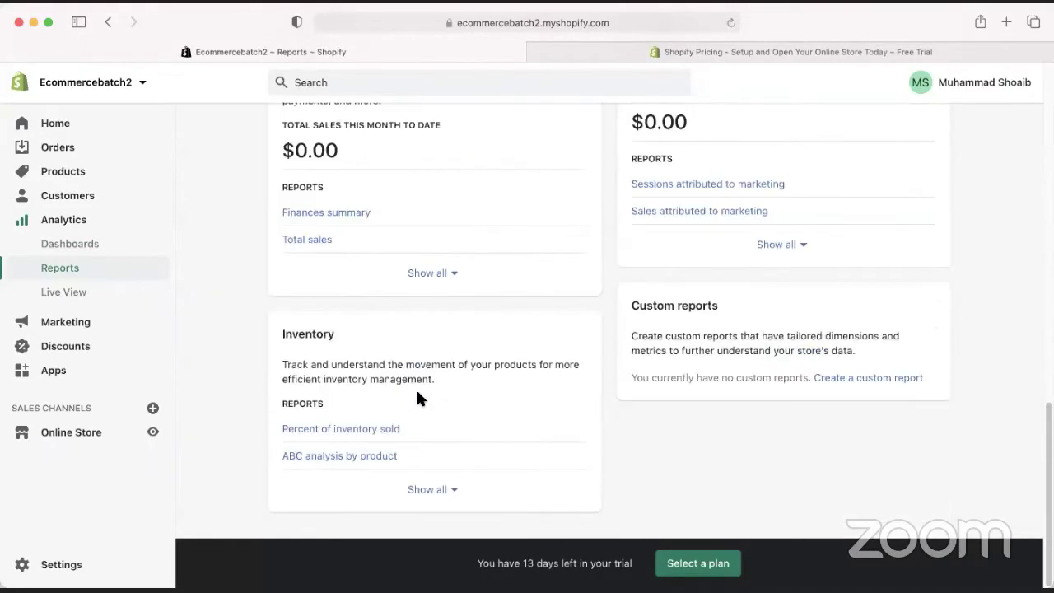
pyautogui.click(84, 295)
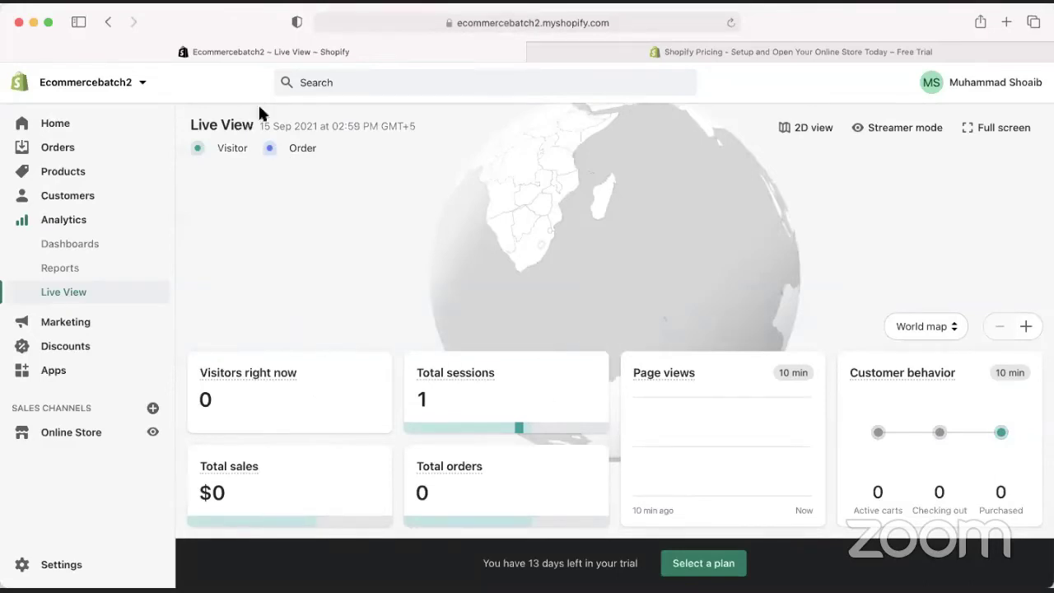
pyautogui.click(69, 150)
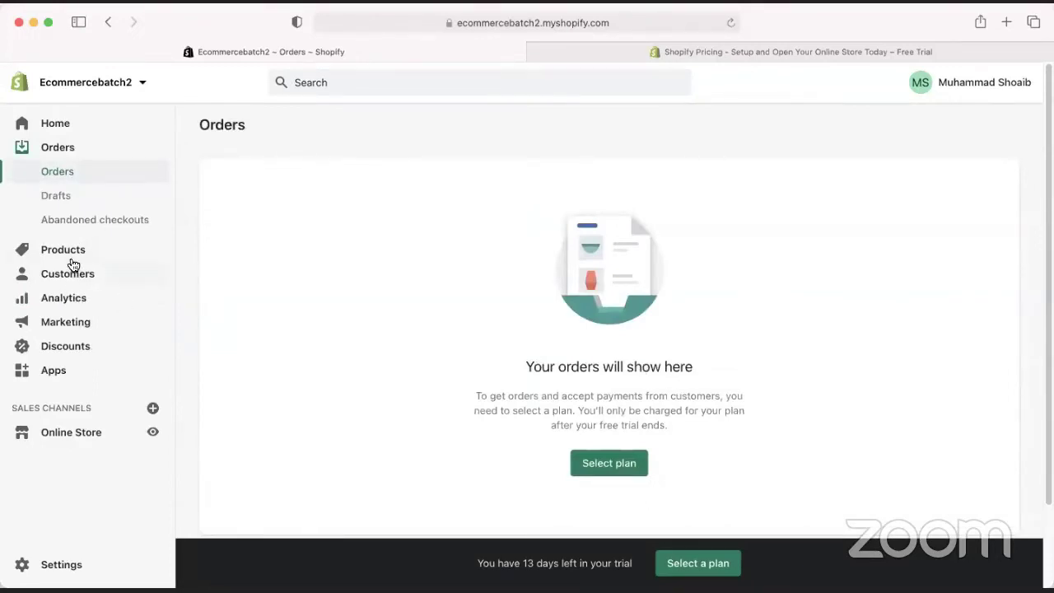
pyautogui.click(64, 299)
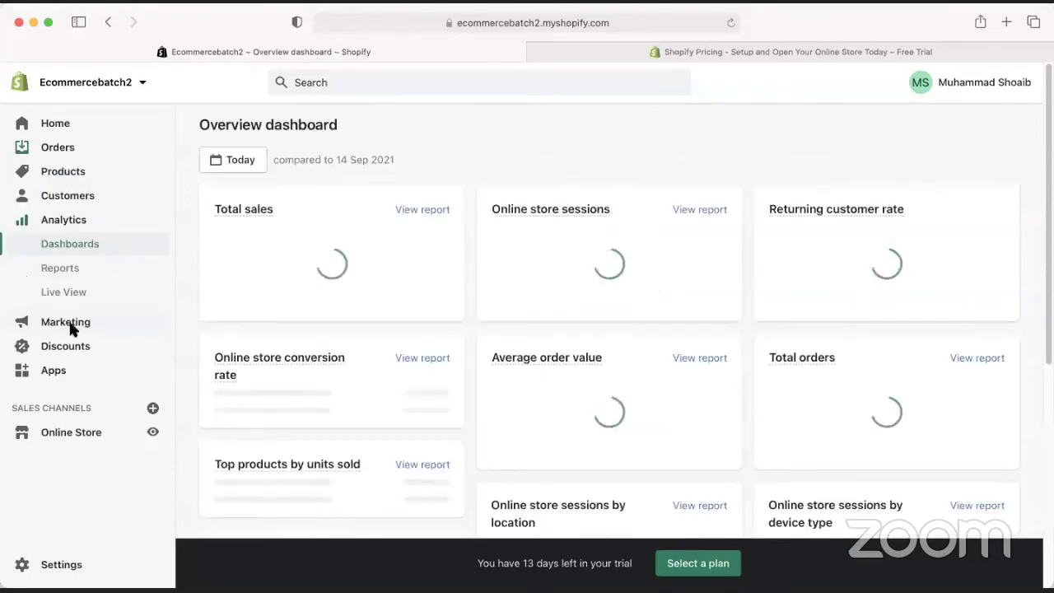
pyautogui.click(103, 301)
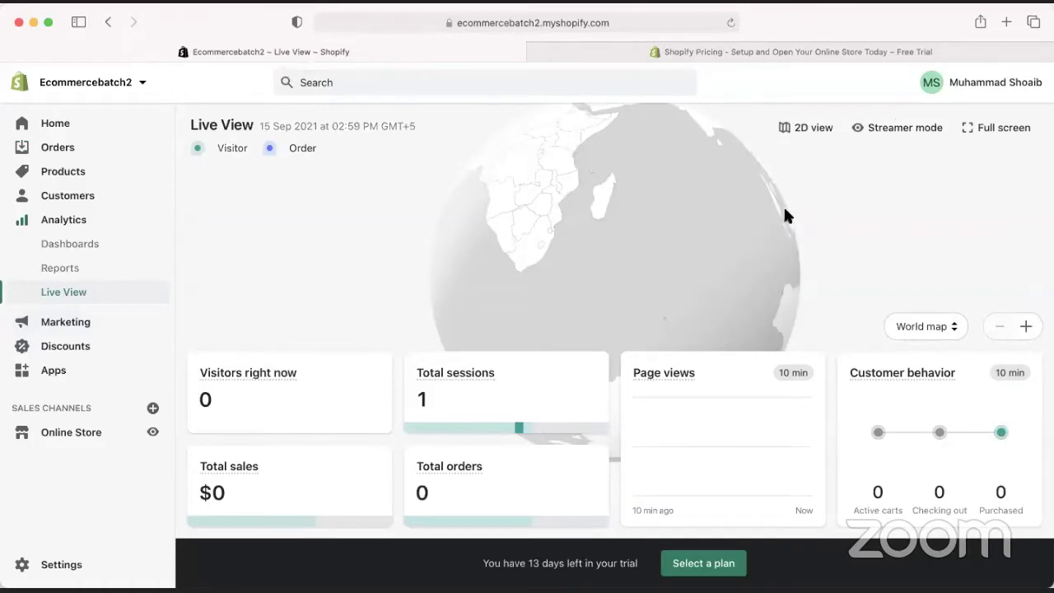
pyautogui.doubleClick(210, 399)
pyautogui.moveTo(633, 238); pyautogui.dragTo(631, 190)
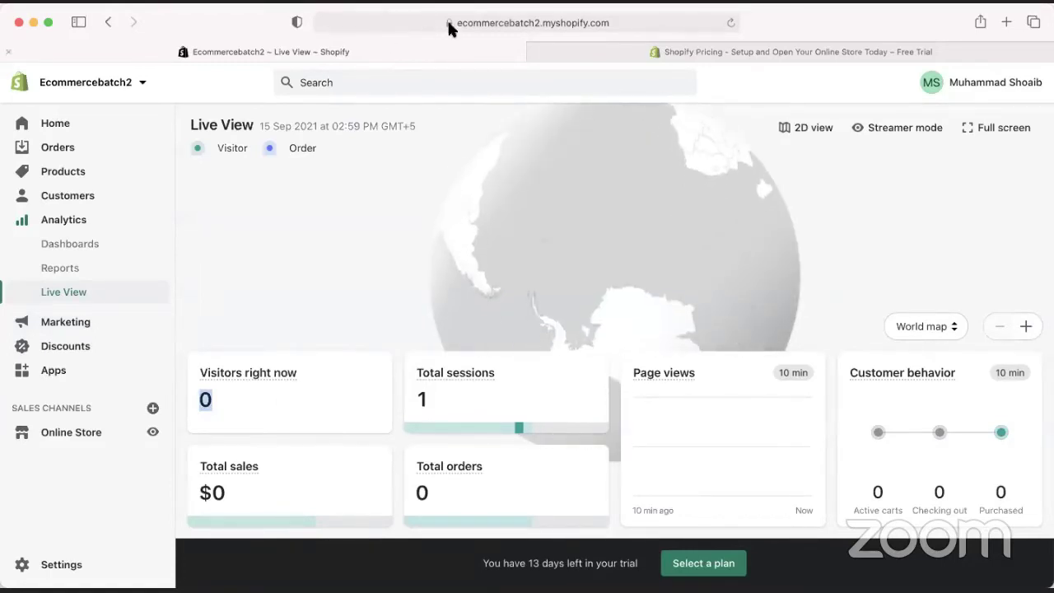
# Step: Copy the store's domain from the admin page's web address
pyautogui.click(527, 18)
pyautogui.moveTo(515, 19); pyautogui.dragTo(311, 29)
pyautogui.press('super+c')
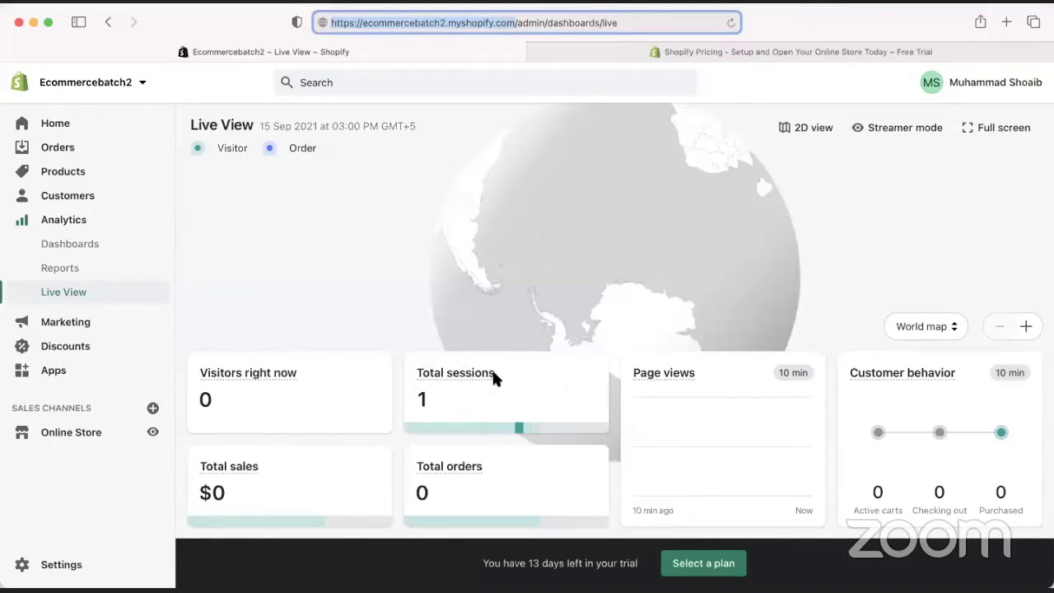
pyautogui.click(625, 226)
# Step: Rotate the Live View globe and zoom in on the visitor cluster around Pakistan
pyautogui.moveTo(450, 356); pyautogui.dragTo(574, 287)
pyautogui.moveTo(552, 240); pyautogui.dragTo(581, 283)
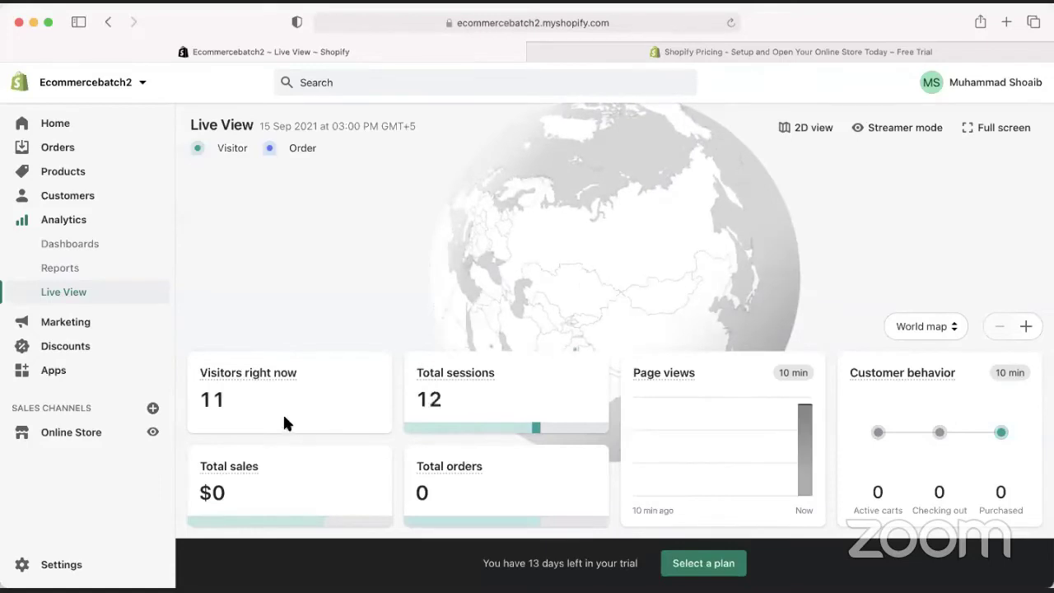
pyautogui.moveTo(566, 293); pyautogui.dragTo(630, 184)
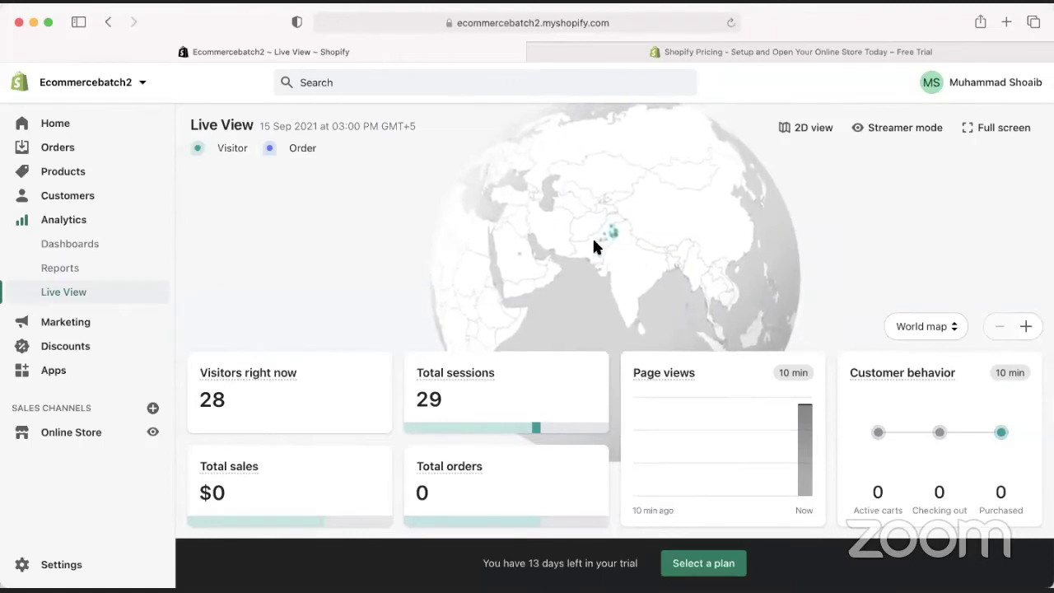
pyautogui.scroll(3, 597, 245)
pyautogui.scroll(5, 598, 244)
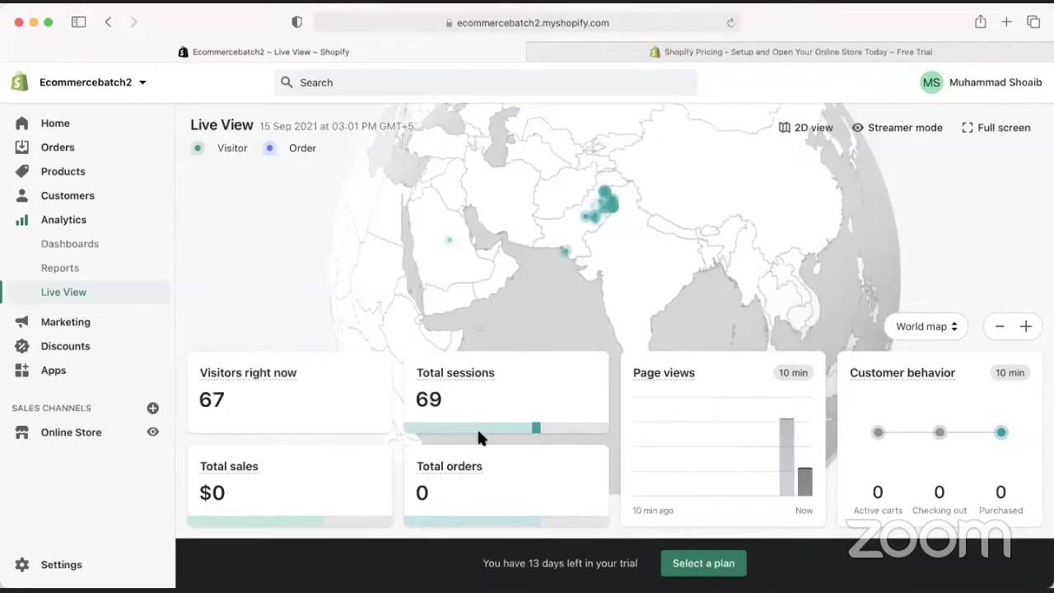
pyautogui.moveTo(439, 372)
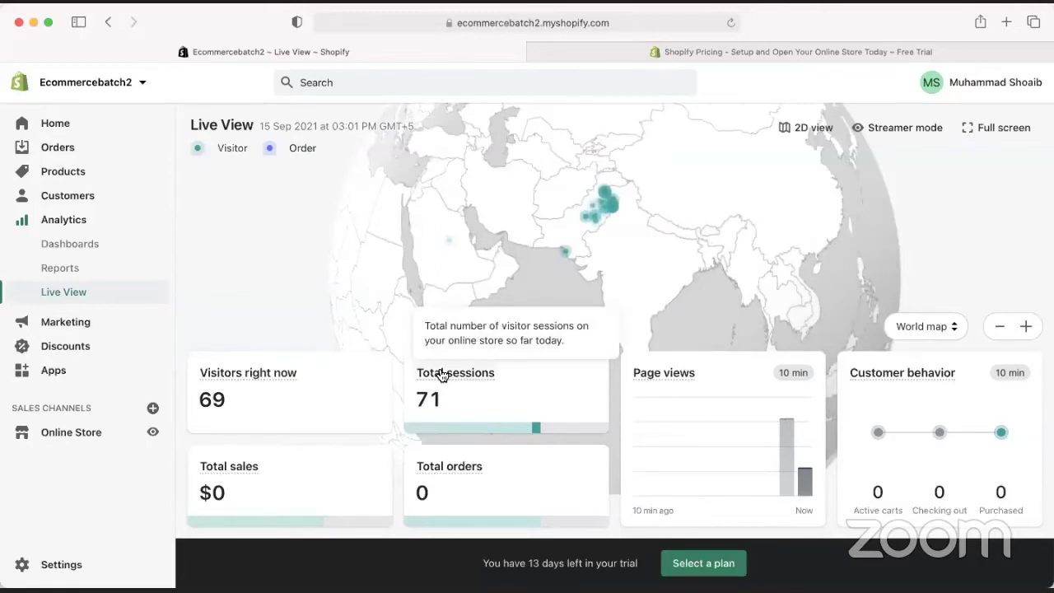
pyautogui.moveTo(245, 379)
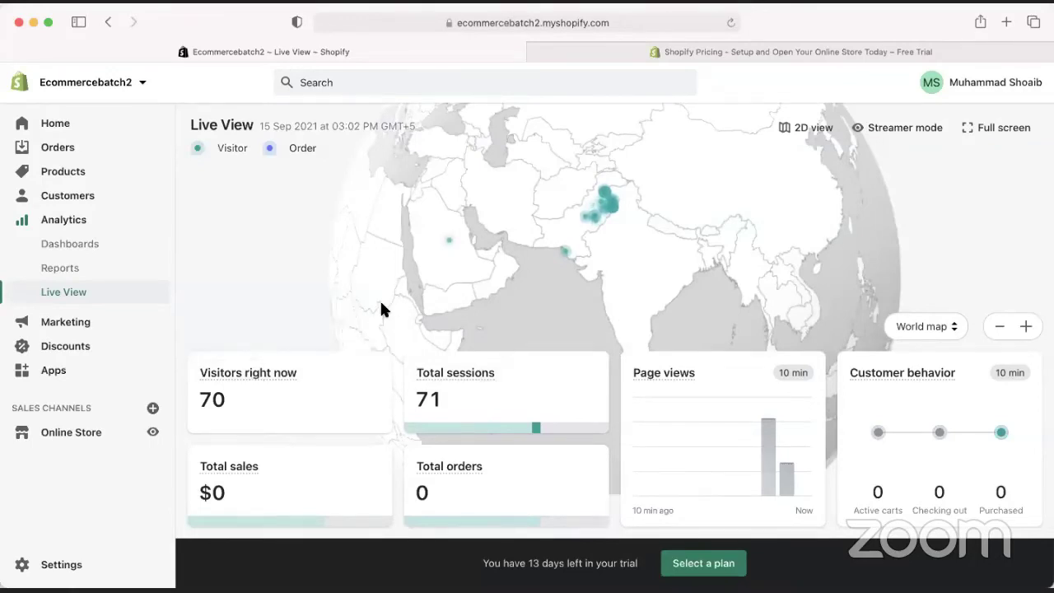
pyautogui.click(71, 327)
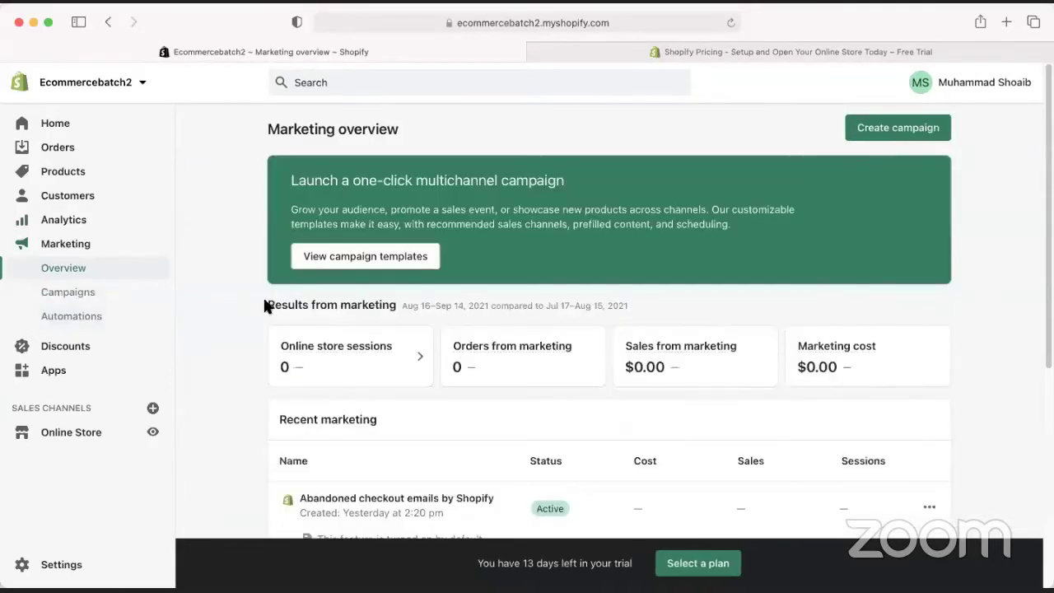
pyautogui.scroll(-5, 252, 366)
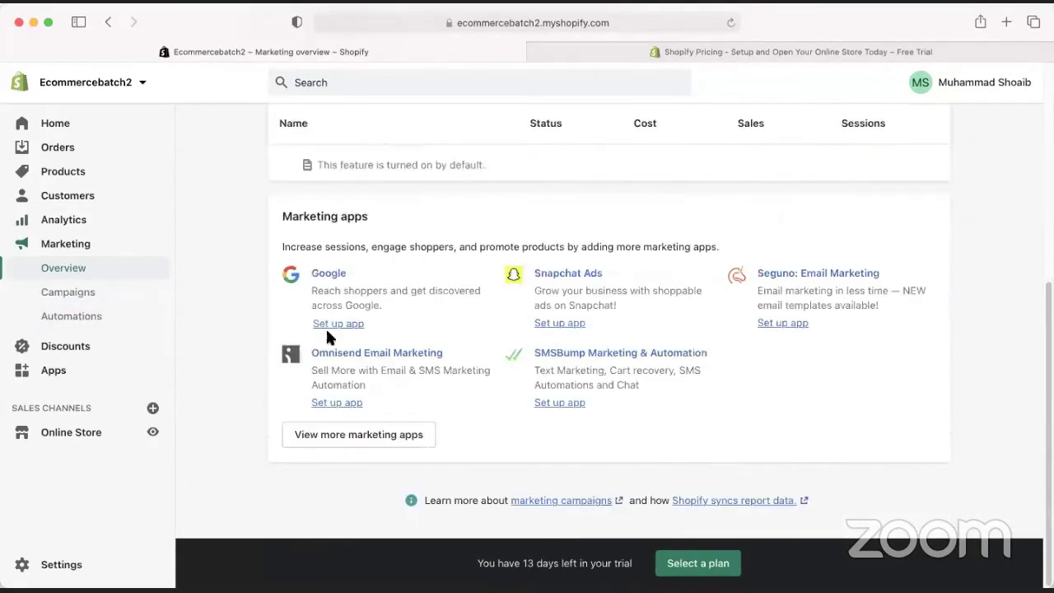
pyautogui.scroll(3, 313, 405)
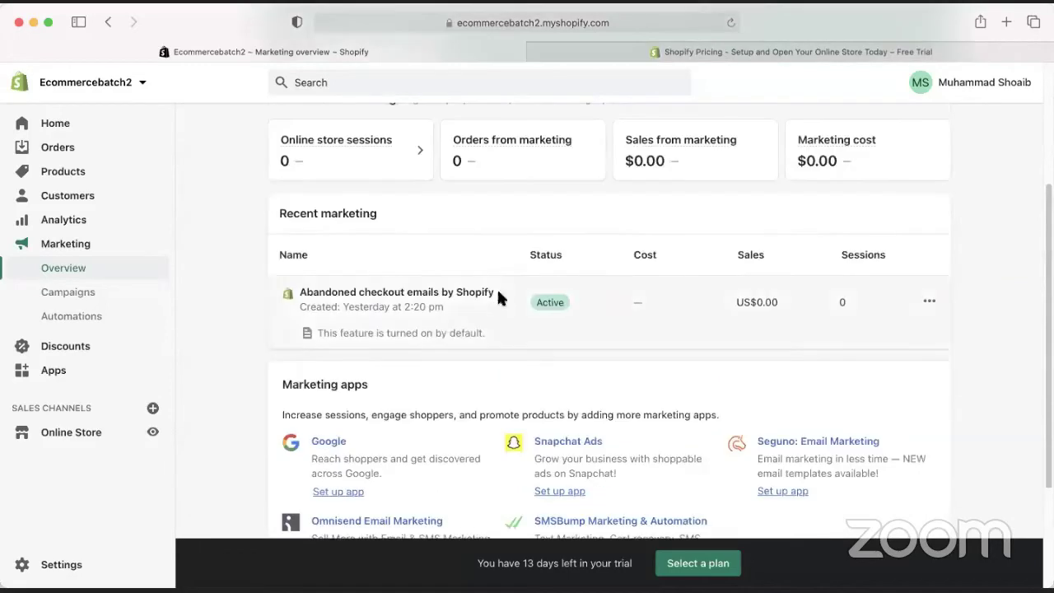
pyautogui.scroll(4, 391, 323)
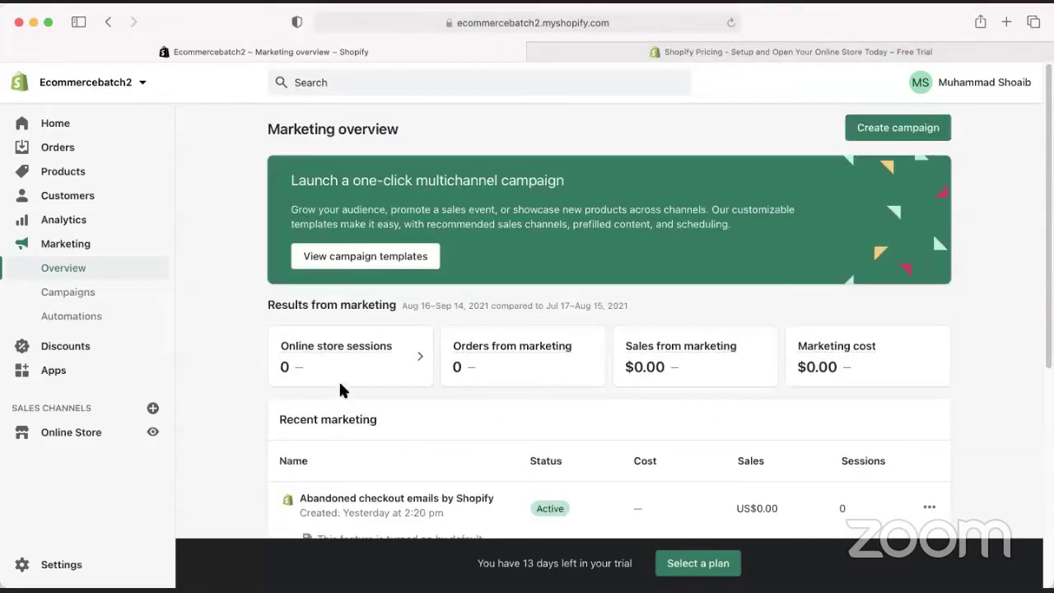
pyautogui.scroll(-2, 278, 415)
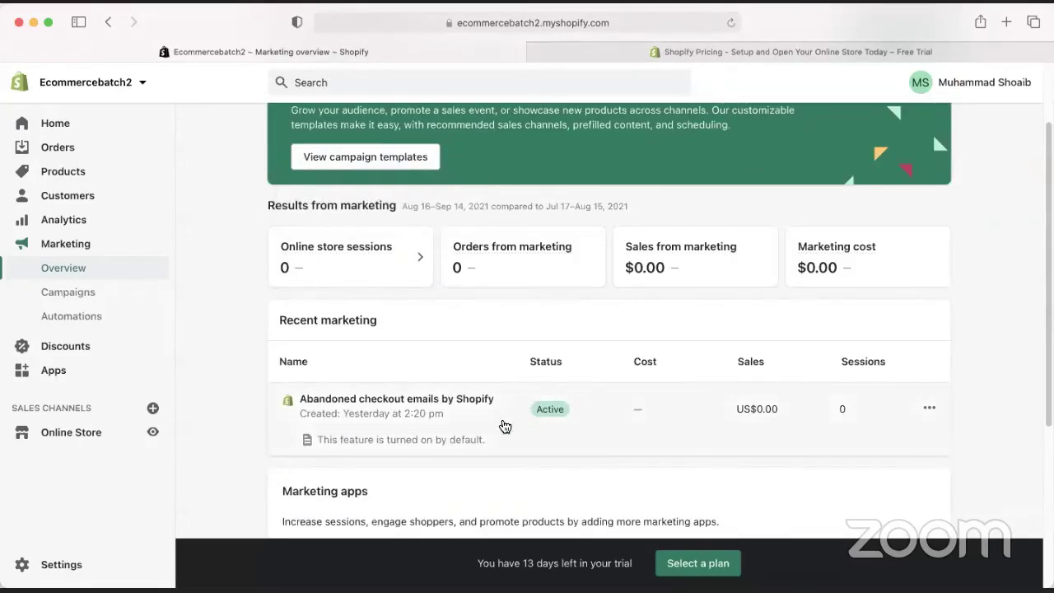
pyautogui.scroll(2, 672, 310)
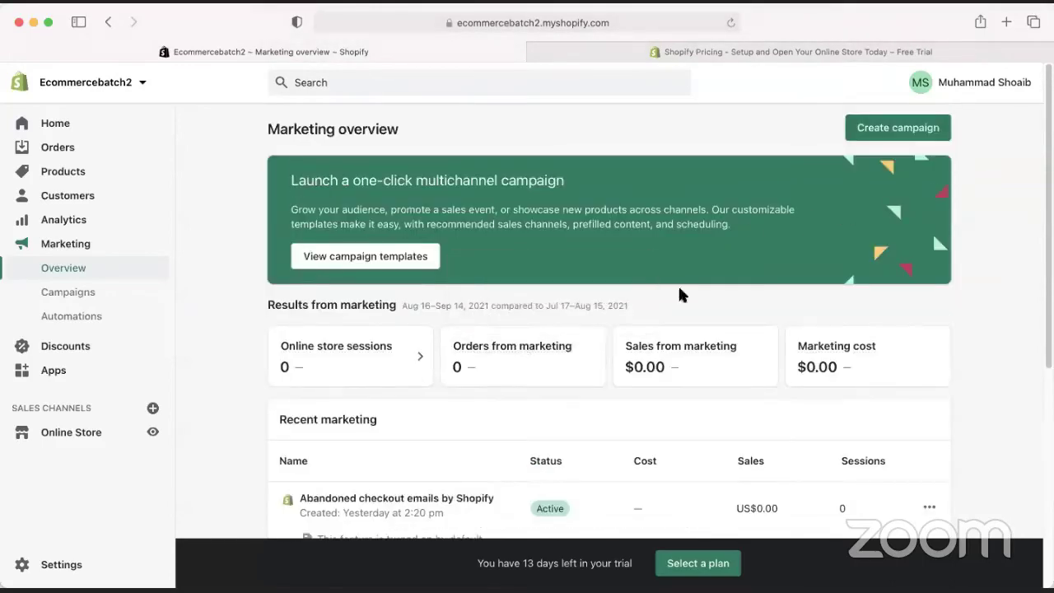
pyautogui.scroll(-3, 618, 305)
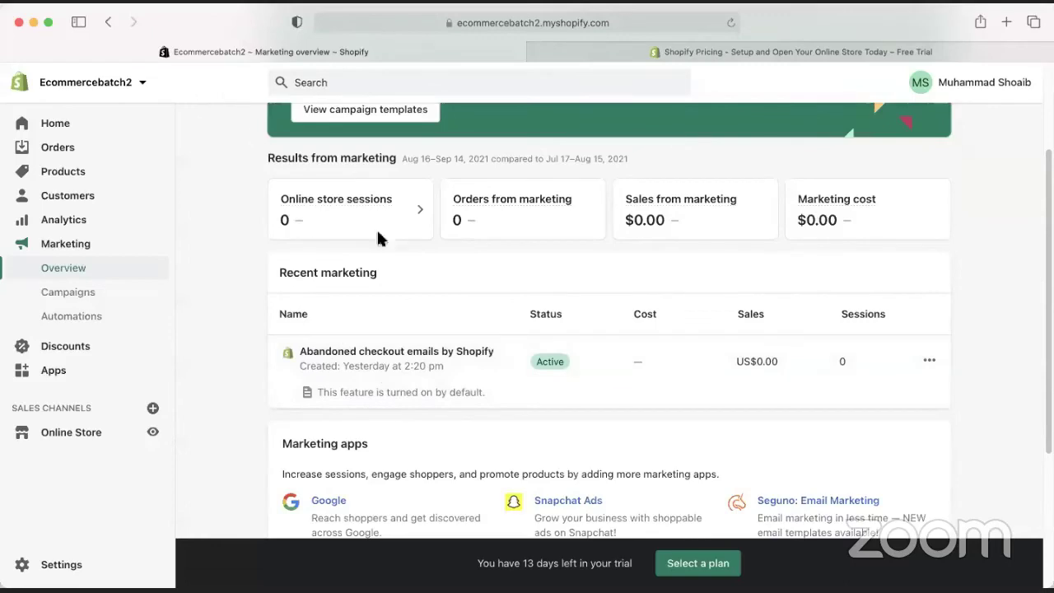
# Step: Review the Checkout settings behind the abandoned checkout emails, then return to Marketing
pyautogui.click(417, 356)
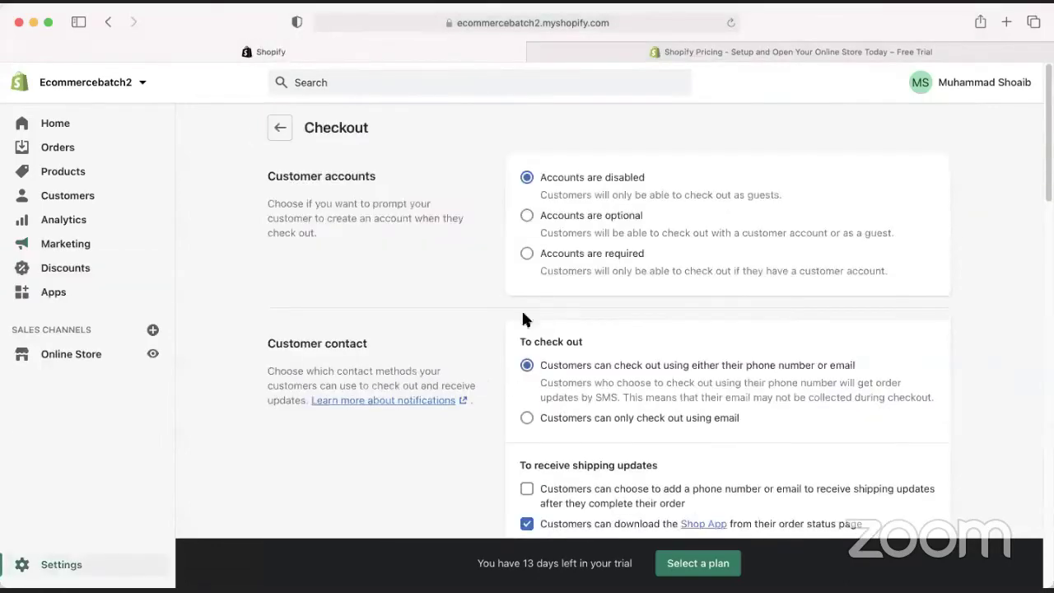
pyautogui.scroll(-5, 553, 387)
pyautogui.scroll(-7, 543, 386)
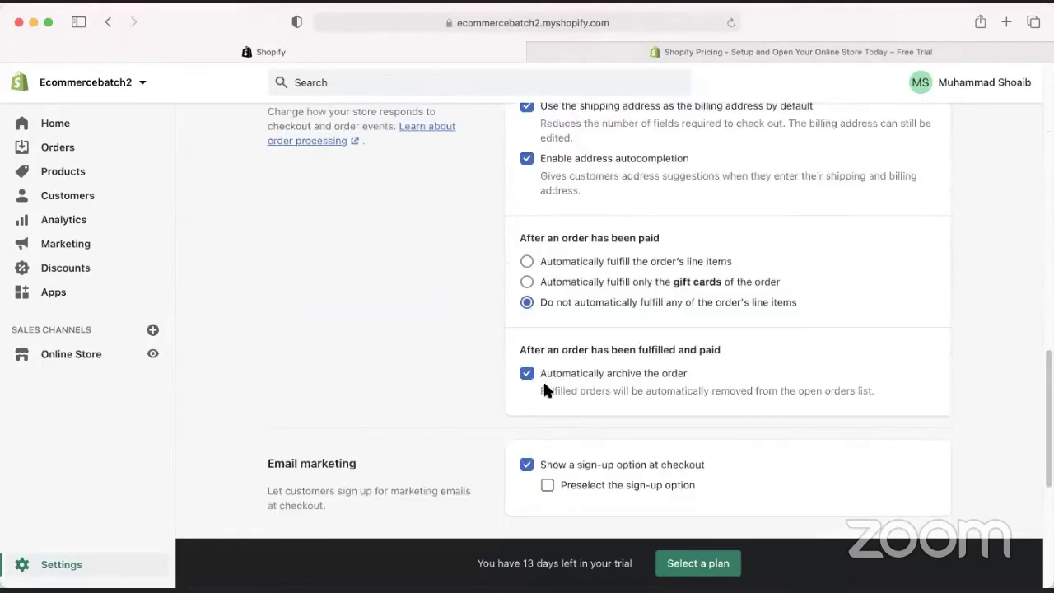
pyautogui.scroll(-5, 560, 444)
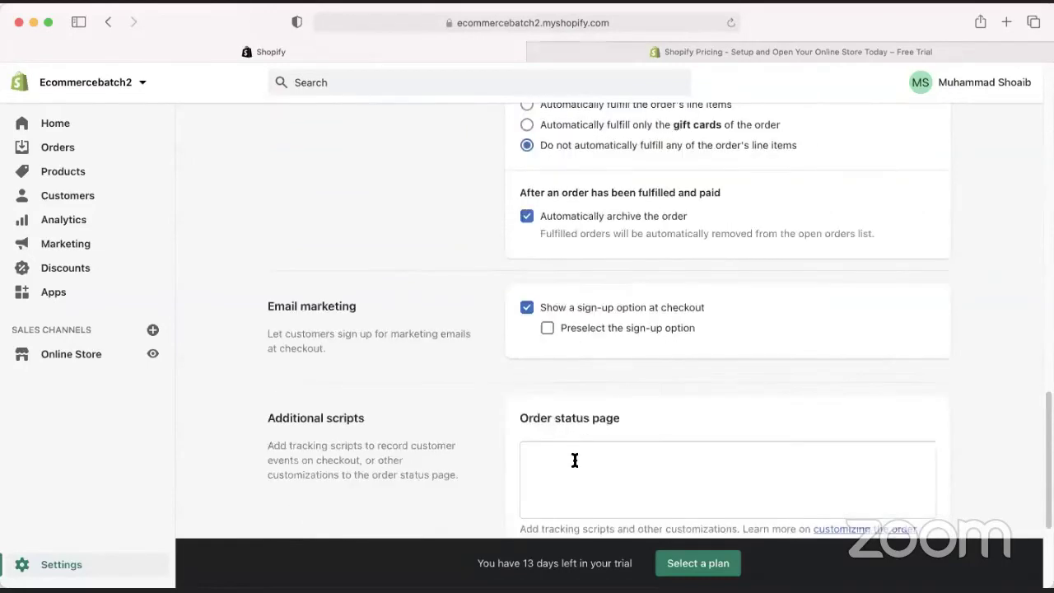
pyautogui.click(106, 25)
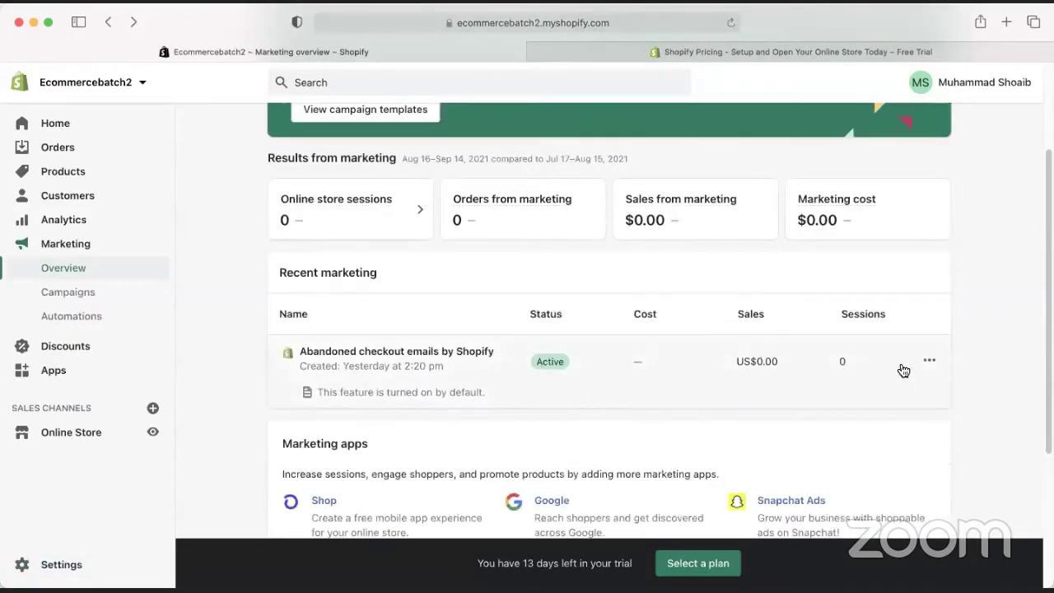
# Step: Check the abandoned checkout emails' Edit settings, then go to Discounts
pyautogui.click(929, 361)
pyautogui.click(941, 394)
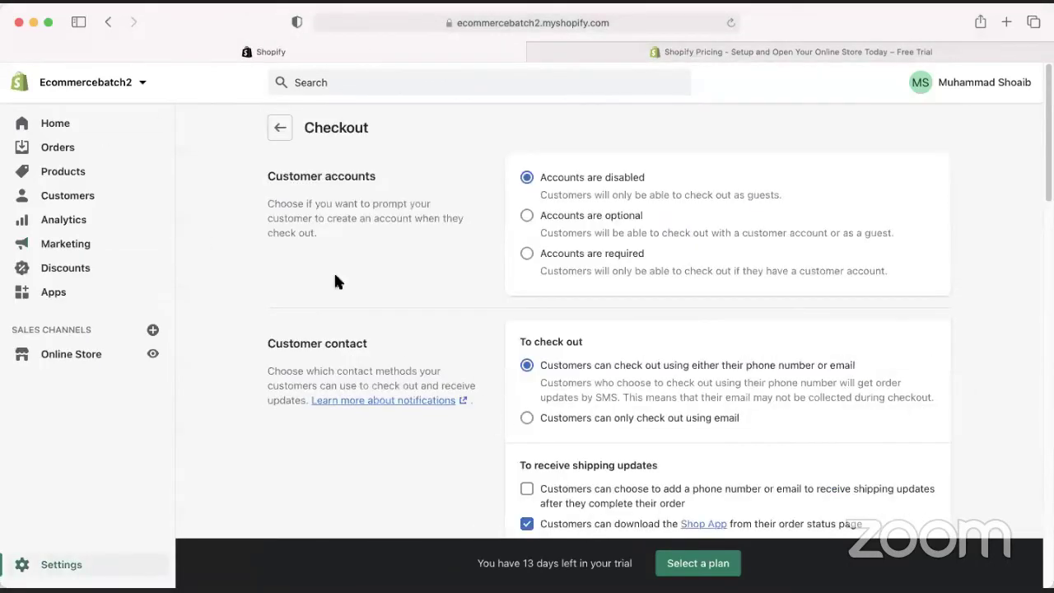
pyautogui.click(108, 22)
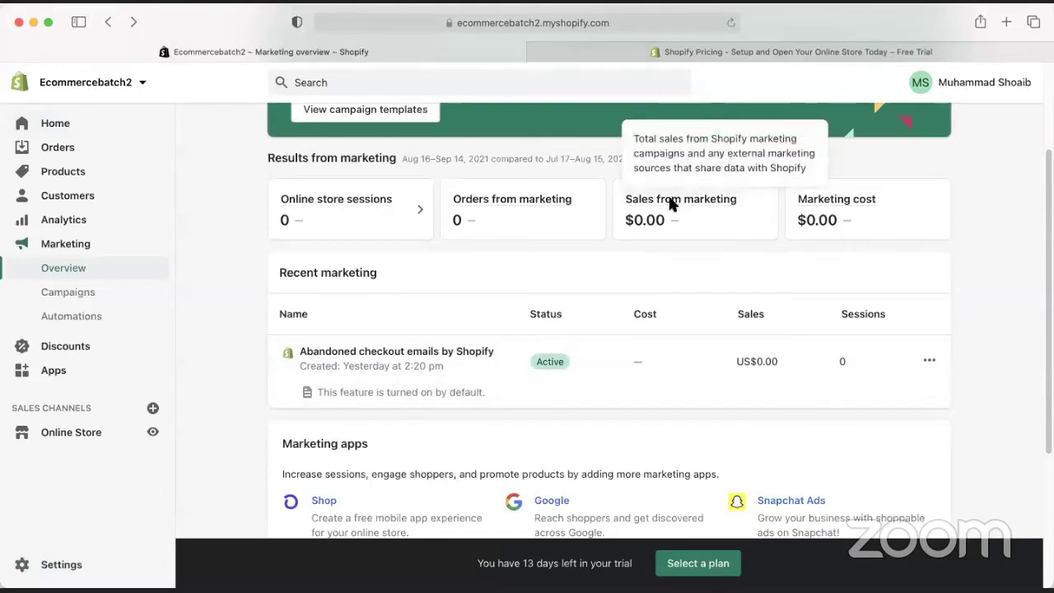
pyautogui.click(74, 346)
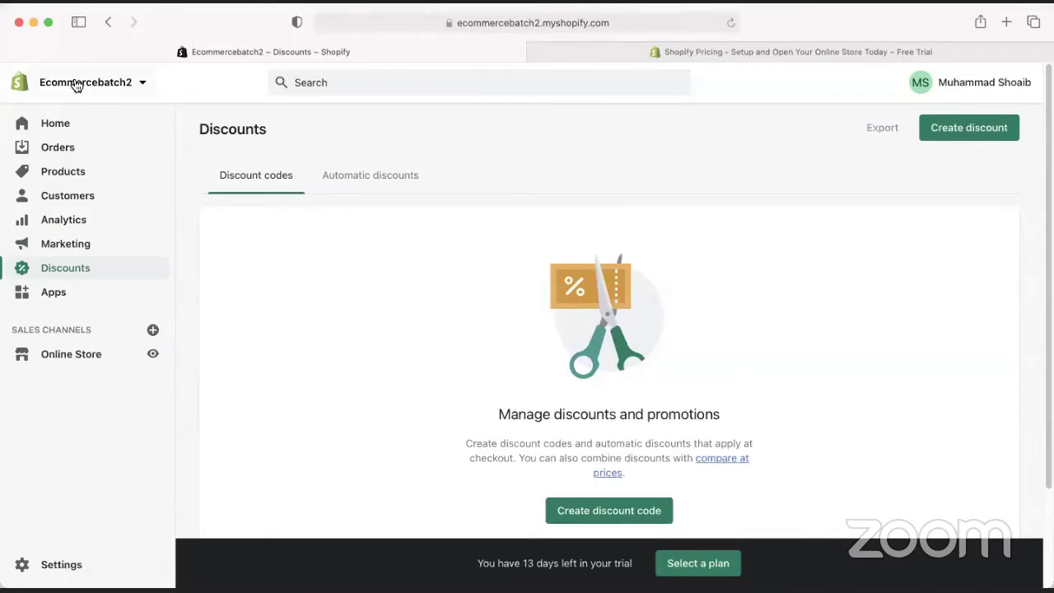
pyautogui.click(51, 568)
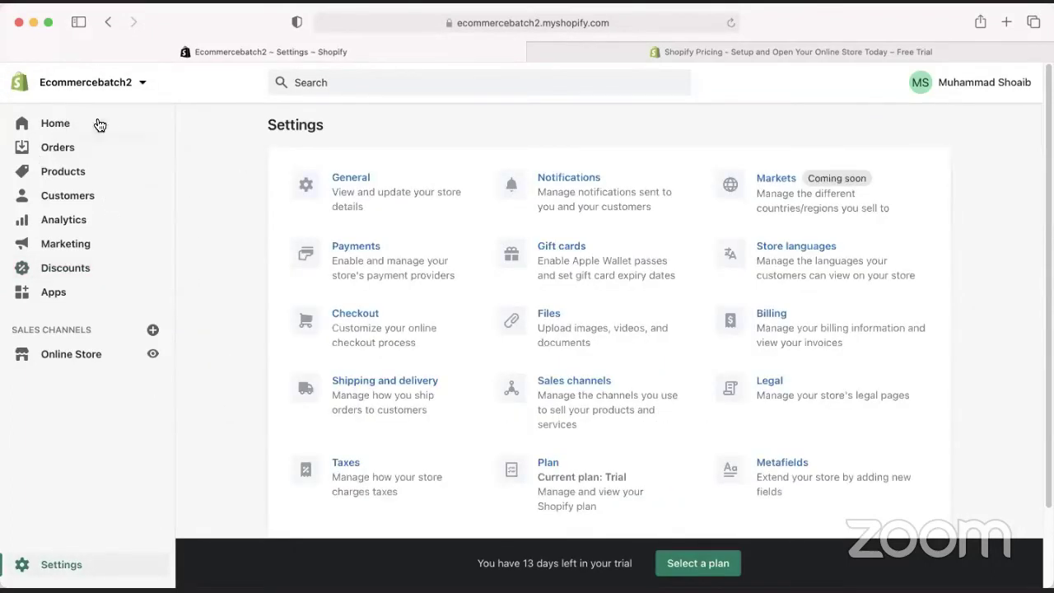
pyautogui.click(65, 268)
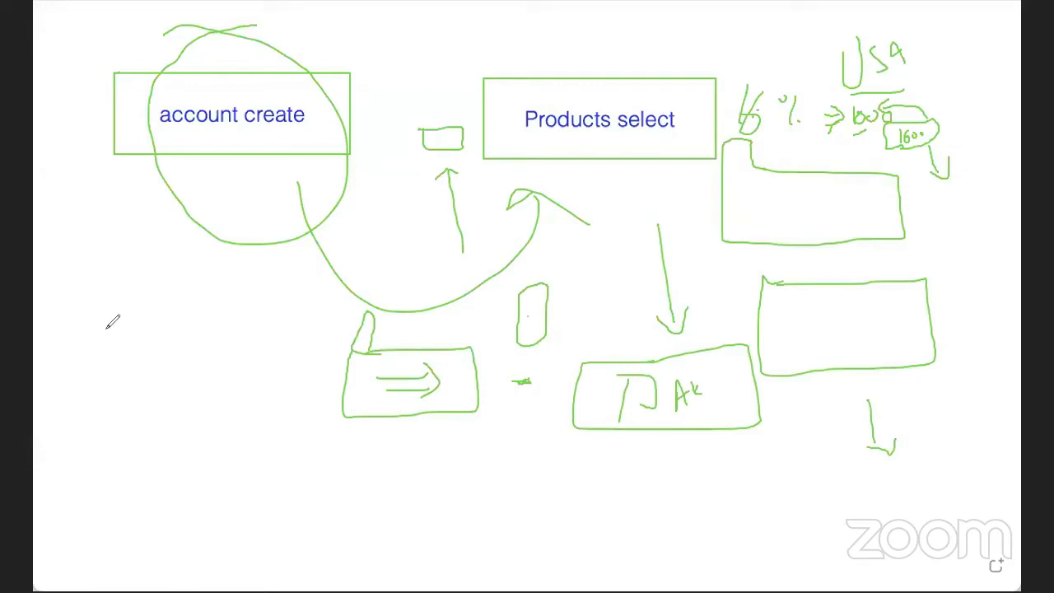
# Step: Handwrite '2% off' at the board's left, underline it and draw a box around it
pyautogui.moveTo(92, 331)
pyautogui.mouseDown()
pyautogui.moveTo(112, 331)
pyautogui.moveTo(140, 355)
pyautogui.mouseUp()
pyautogui.moveTo(143, 319)
pyautogui.mouseDown()
pyautogui.moveTo(145, 380)
pyautogui.moveTo(160, 371)
pyautogui.moveTo(133, 349)
pyautogui.mouseUp()
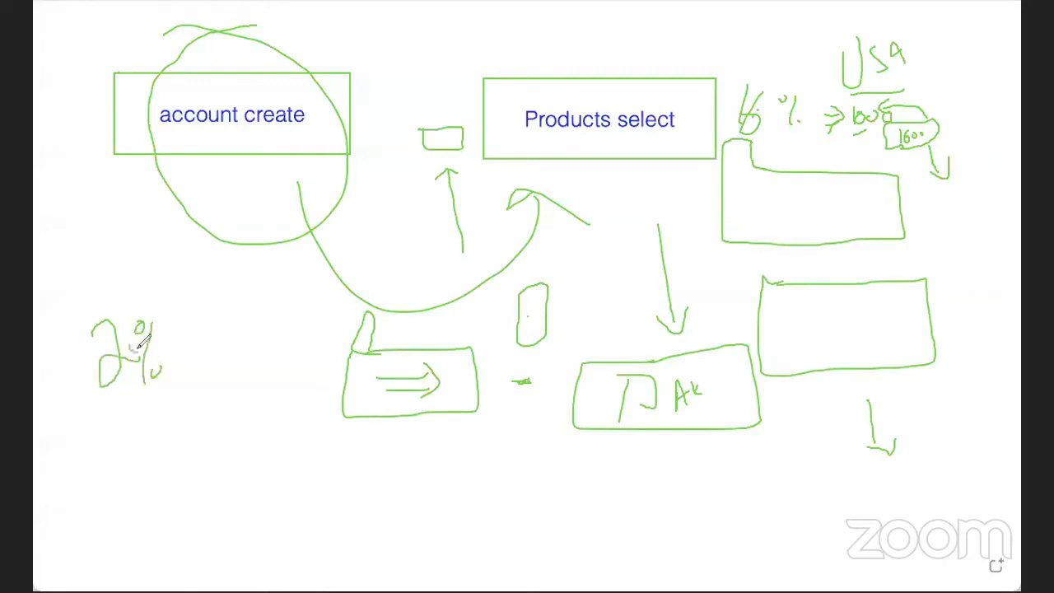
pyautogui.moveTo(186, 322)
pyautogui.mouseDown()
pyautogui.moveTo(175, 331)
pyautogui.moveTo(186, 326)
pyautogui.mouseUp()
pyautogui.moveTo(309, 347); pyautogui.dragTo(311, 406)
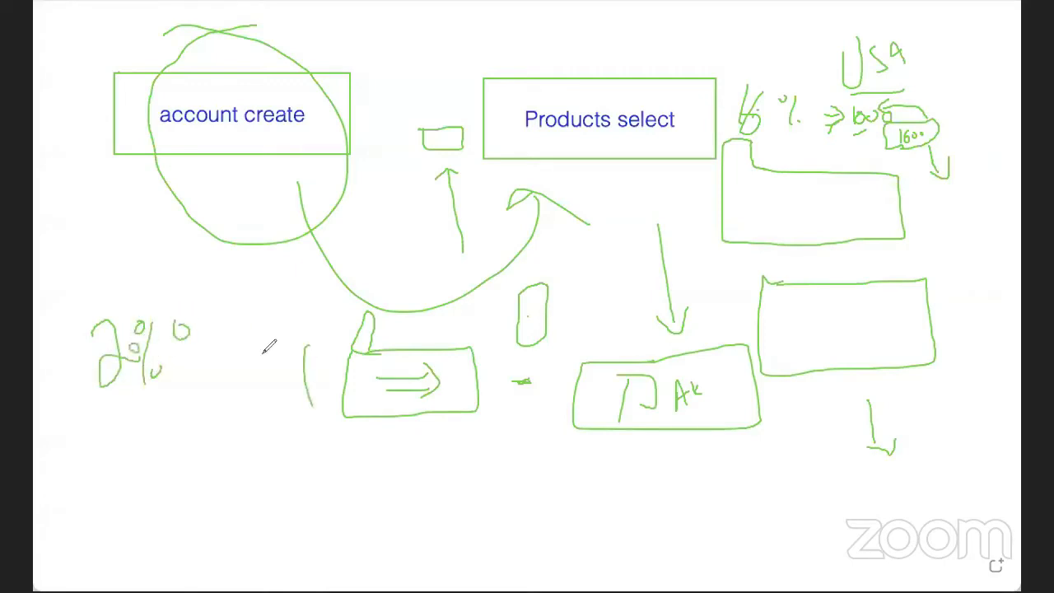
pyautogui.moveTo(205, 302)
pyautogui.mouseDown()
pyautogui.moveTo(196, 342)
pyautogui.moveTo(208, 327)
pyautogui.mouseUp()
pyautogui.moveTo(232, 302)
pyautogui.mouseDown()
pyautogui.moveTo(221, 344)
pyautogui.moveTo(232, 326)
pyautogui.mouseUp()
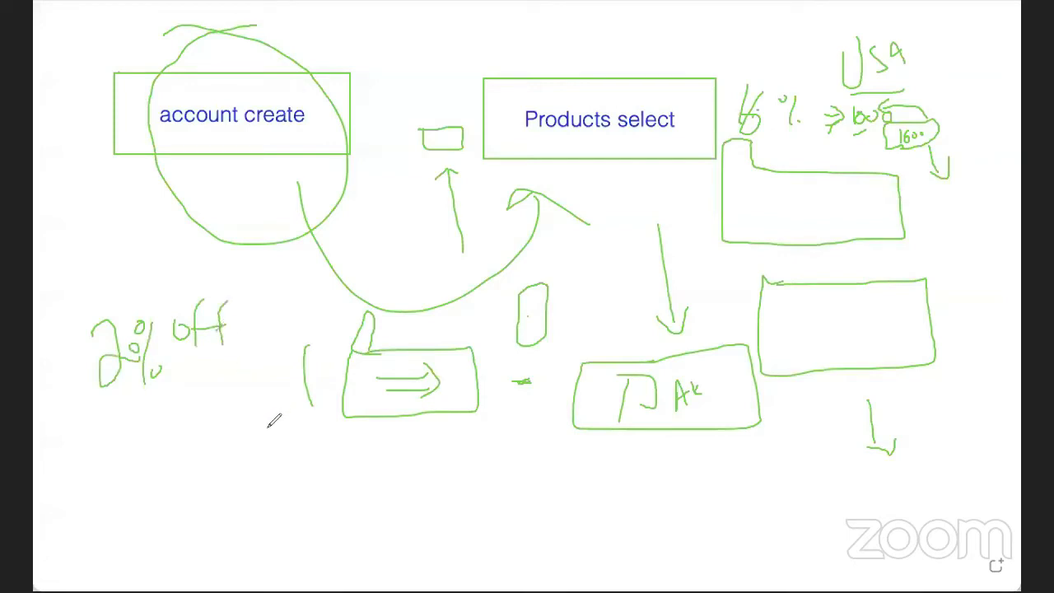
pyautogui.moveTo(112, 418); pyautogui.dragTo(273, 362)
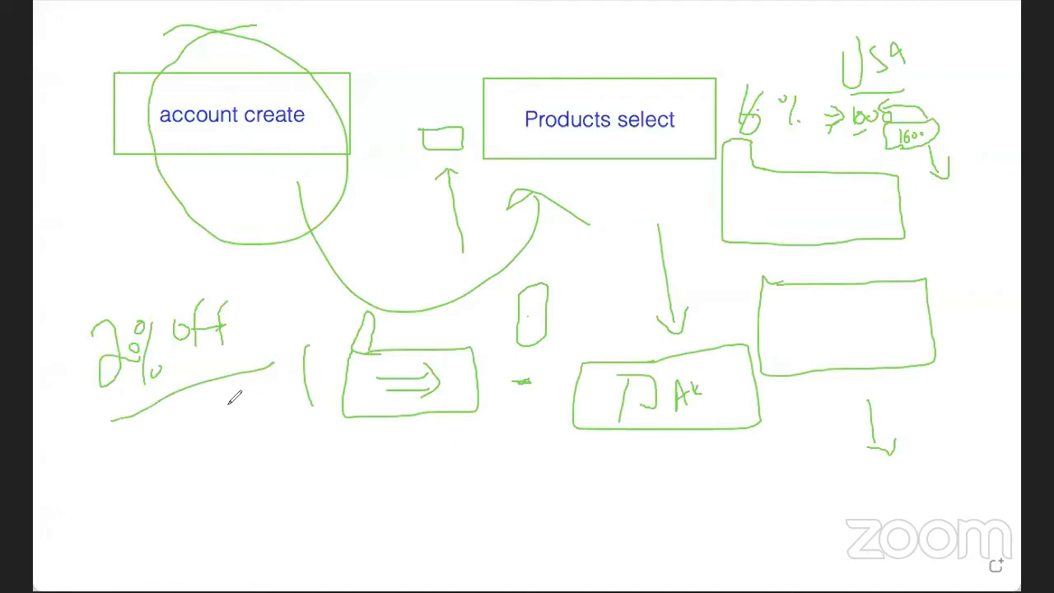
pyautogui.moveTo(67, 309)
pyautogui.mouseDown()
pyautogui.moveTo(242, 280)
pyautogui.moveTo(242, 359)
pyautogui.moveTo(89, 385)
pyautogui.moveTo(82, 280)
pyautogui.mouseUp()
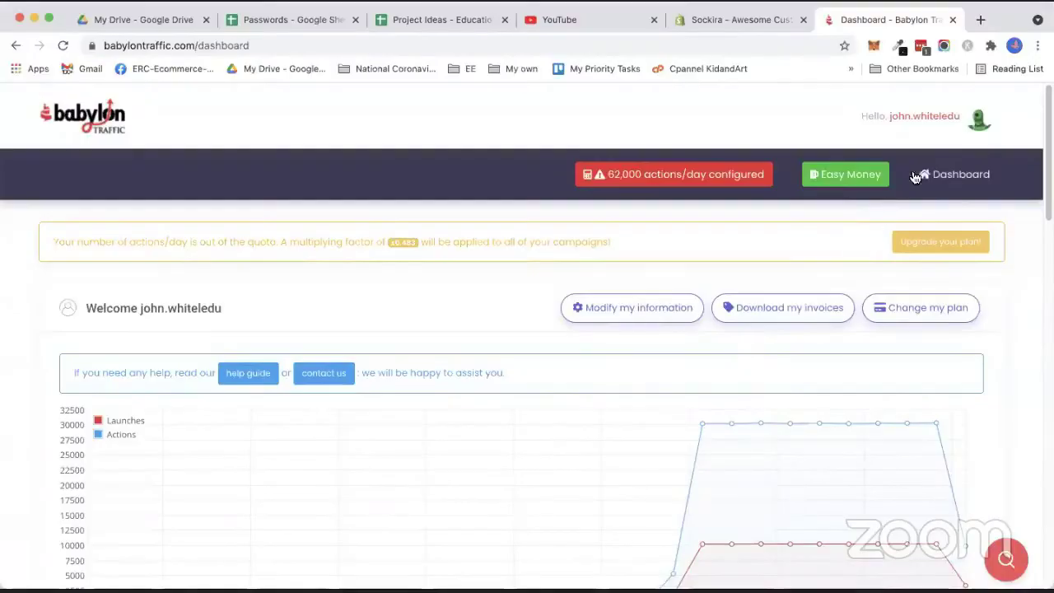
# Step: Go to the subscription page from the account menu and choose the Premium 45K plan
pyautogui.click(972, 134)
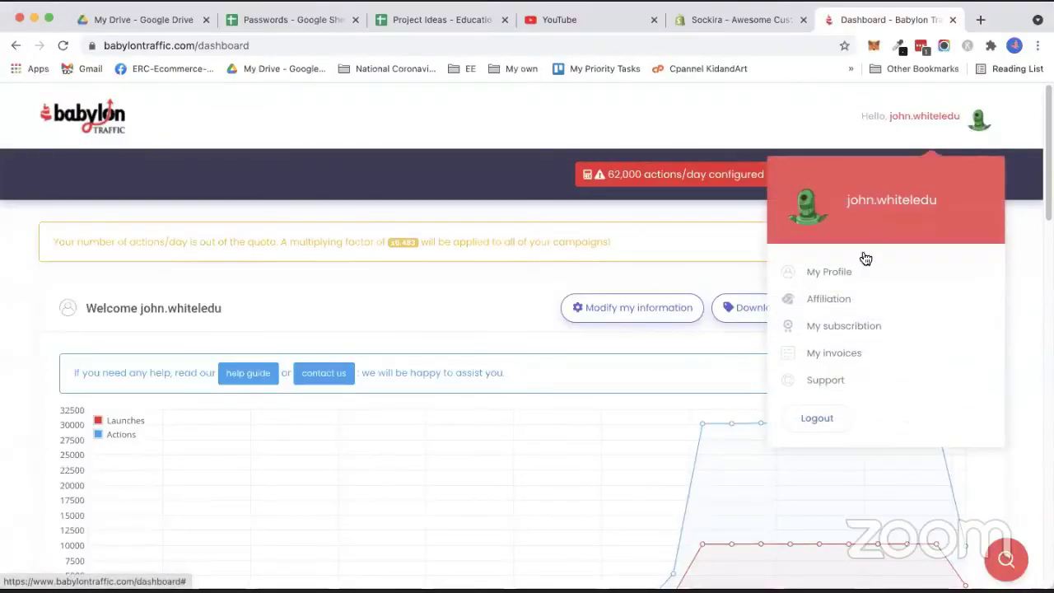
pyautogui.click(832, 327)
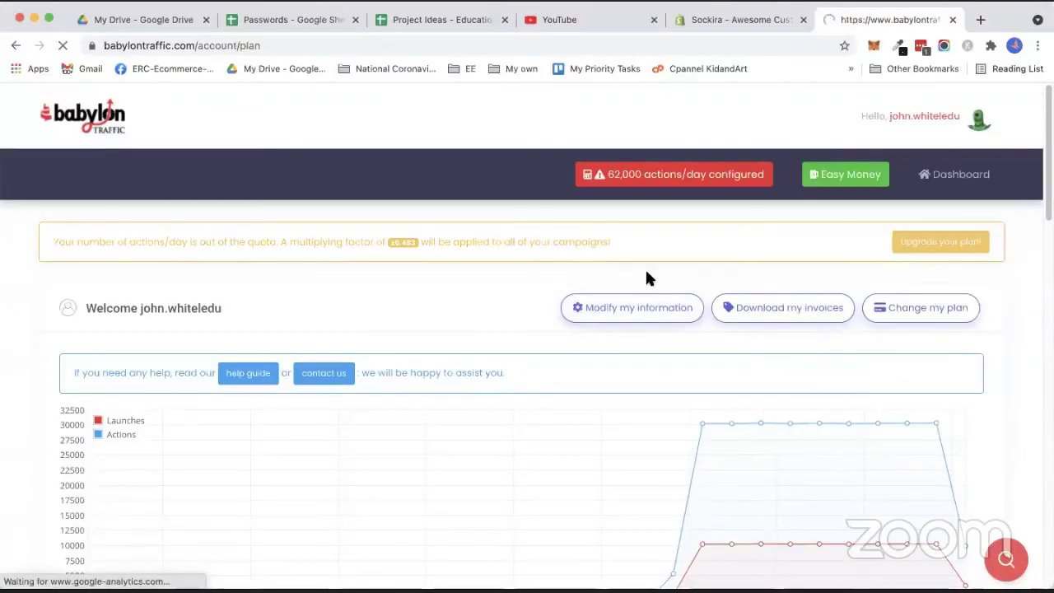
pyautogui.scroll(-2, 404, 404)
pyautogui.scroll(-3, 403, 410)
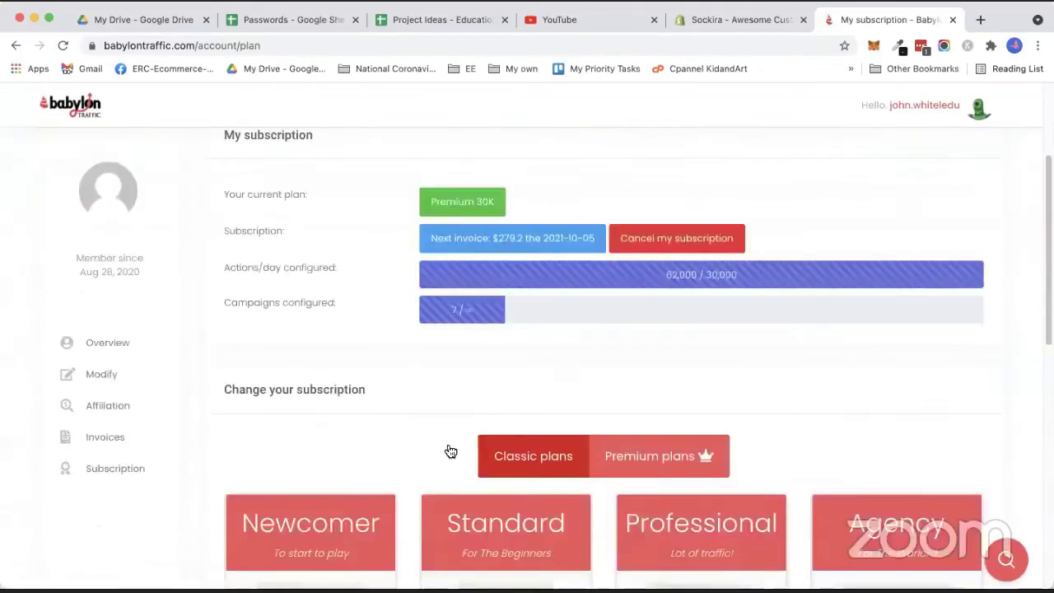
pyautogui.scroll(-1, 700, 299)
pyautogui.click(675, 238)
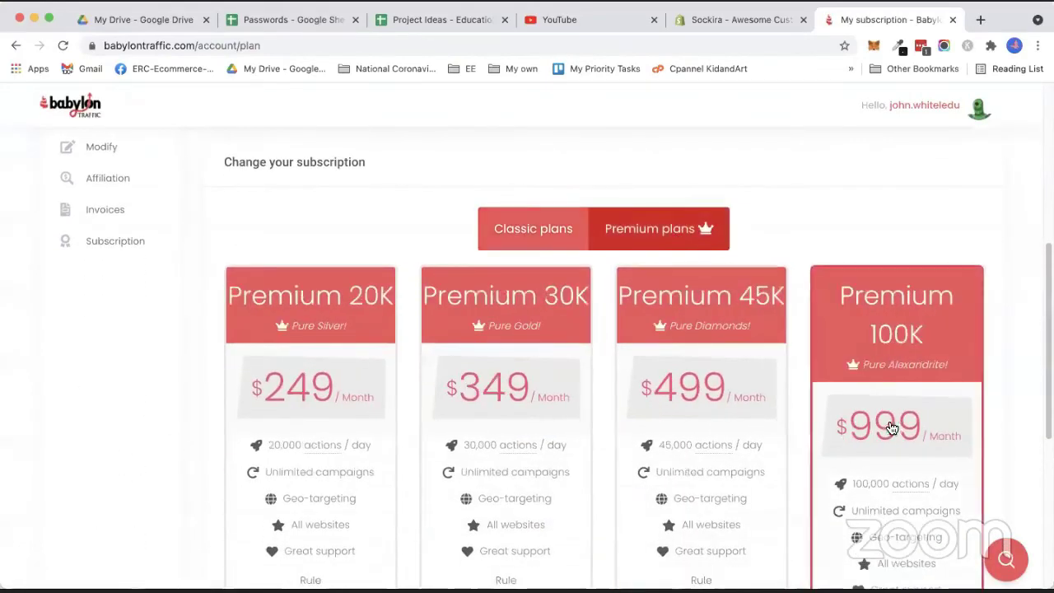
pyautogui.click(756, 458)
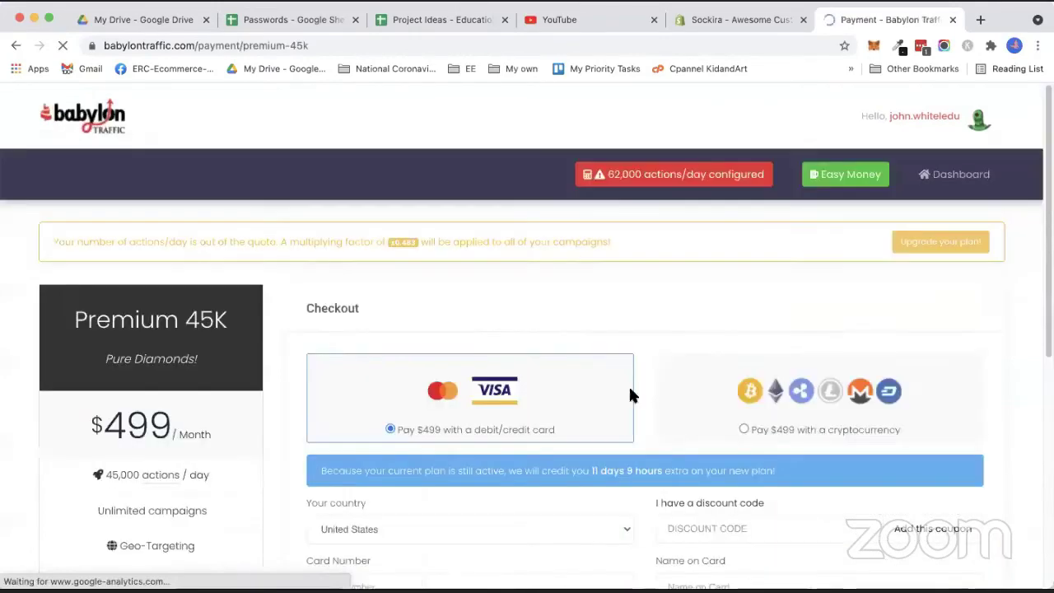
pyautogui.scroll(-2, 720, 402)
# Step: Fill in the saved CHAT20 code and apply it, dropping the price to $399.2
pyautogui.click(726, 372)
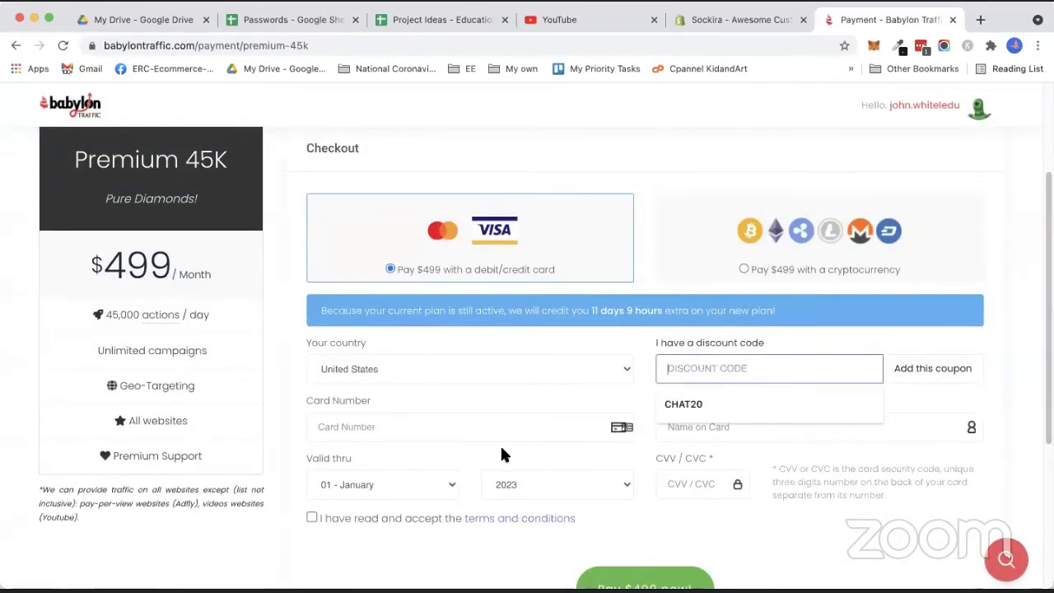
pyautogui.scroll(-1, 503, 453)
pyautogui.click(710, 339)
pyautogui.click(697, 372)
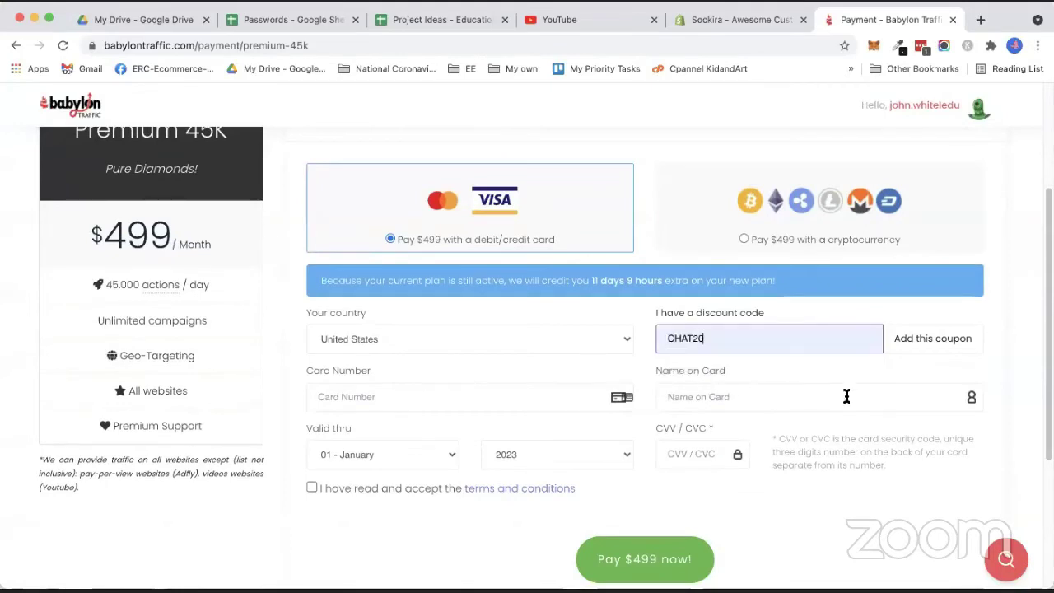
pyautogui.click(926, 344)
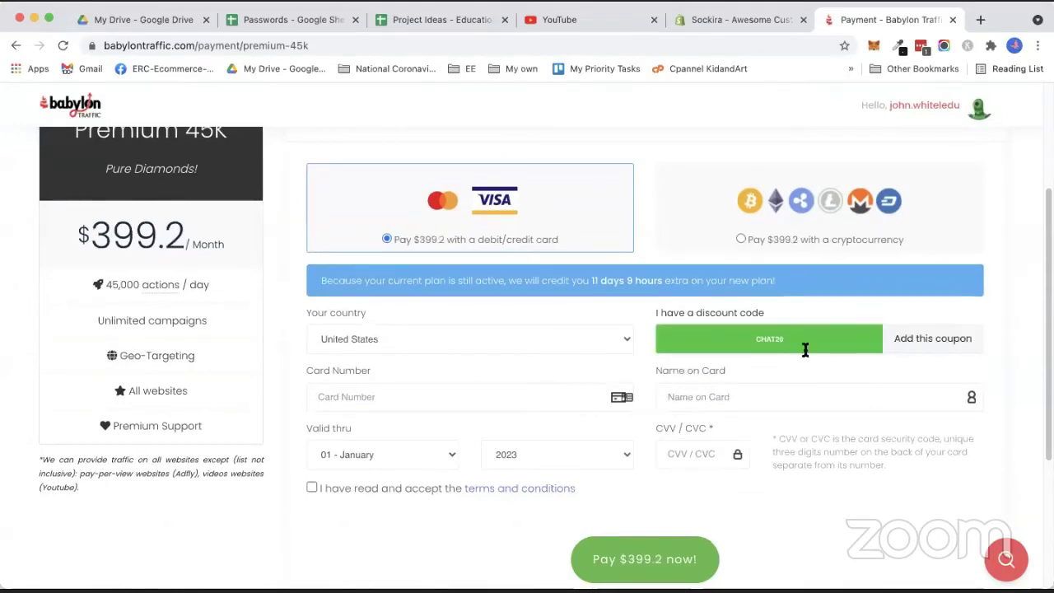
pyautogui.scroll(-1, 576, 371)
pyautogui.scroll(-1, 637, 347)
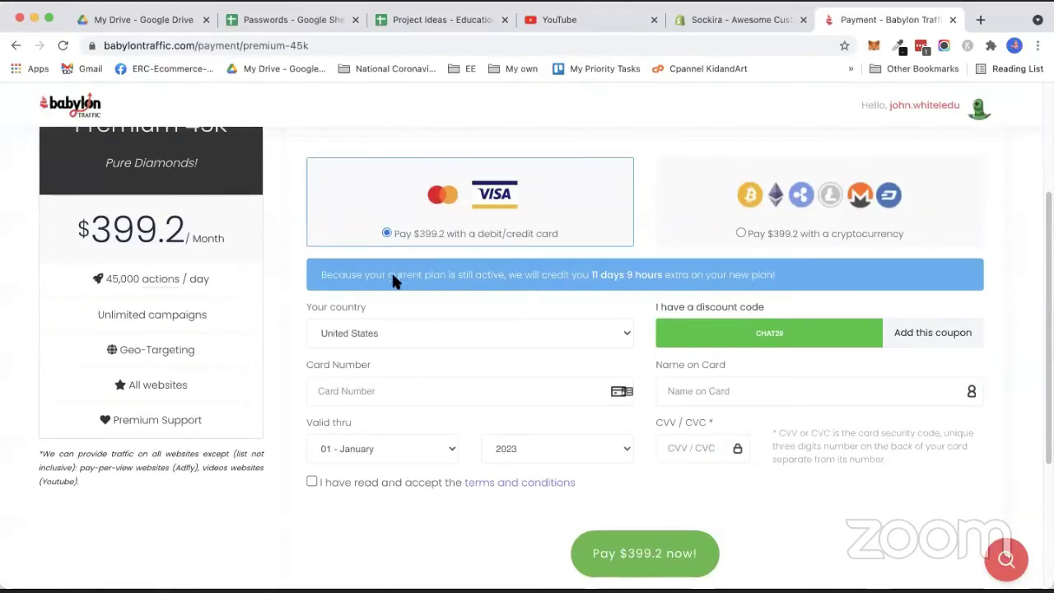
pyautogui.scroll(3, 394, 272)
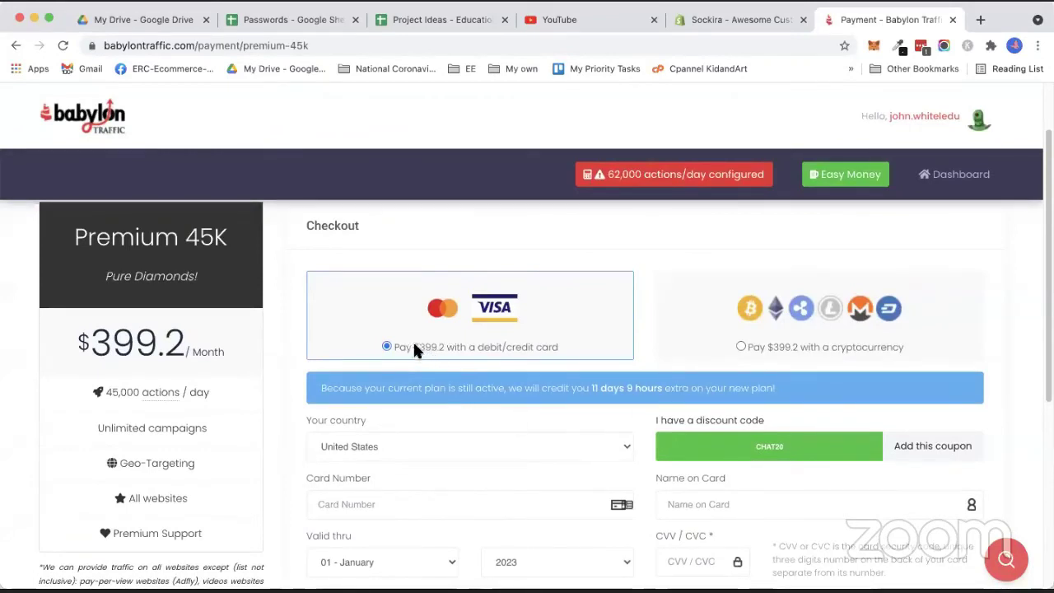
# Step: Reload the checkout and apply the CHAT20 coupon again
pyautogui.click(63, 47)
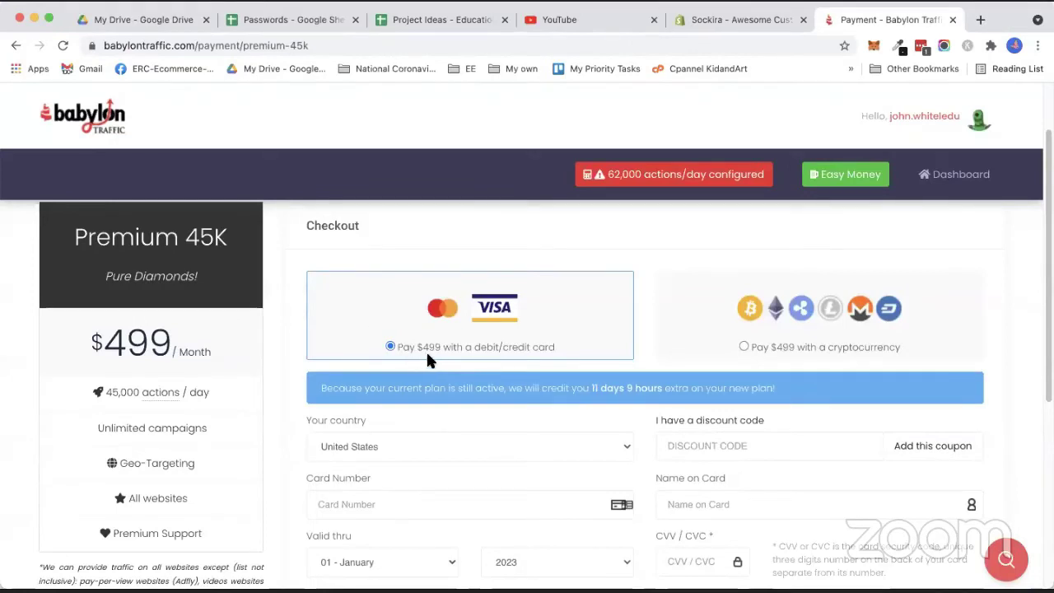
pyautogui.scroll(-3, 668, 322)
pyautogui.click(717, 297)
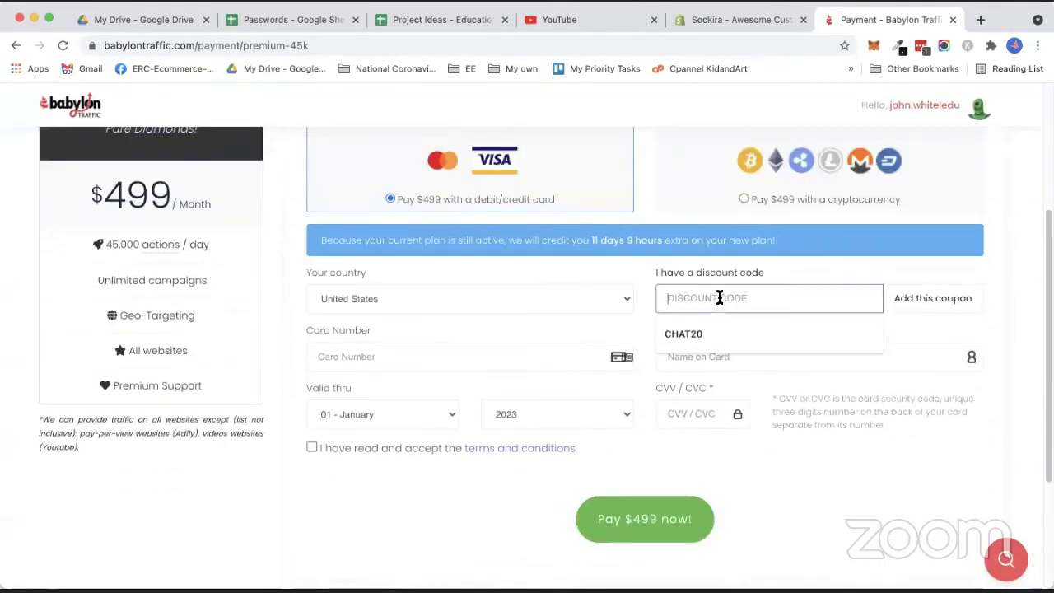
pyautogui.click(691, 334)
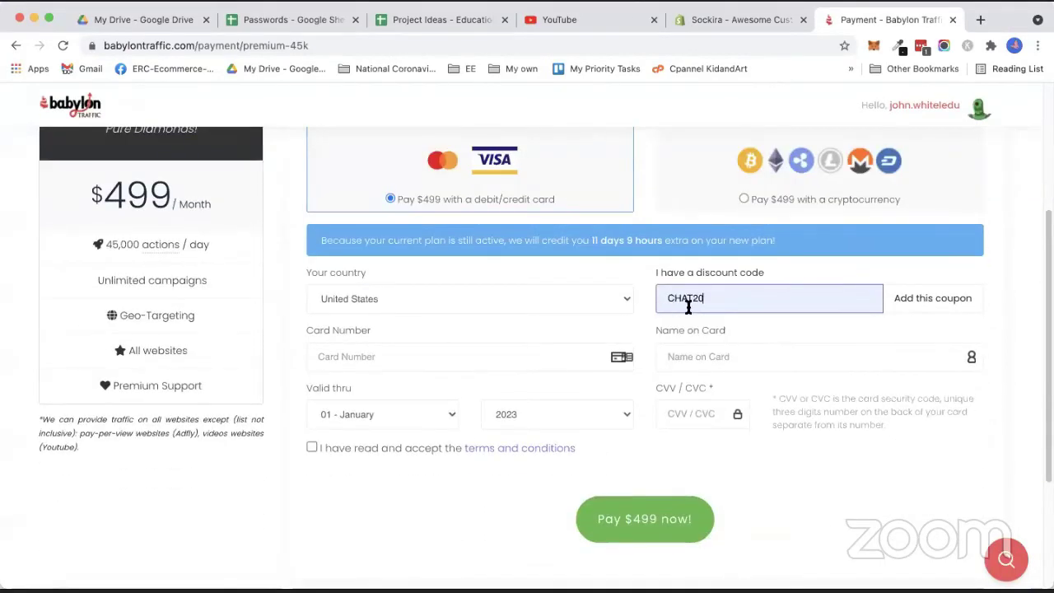
pyautogui.click(914, 299)
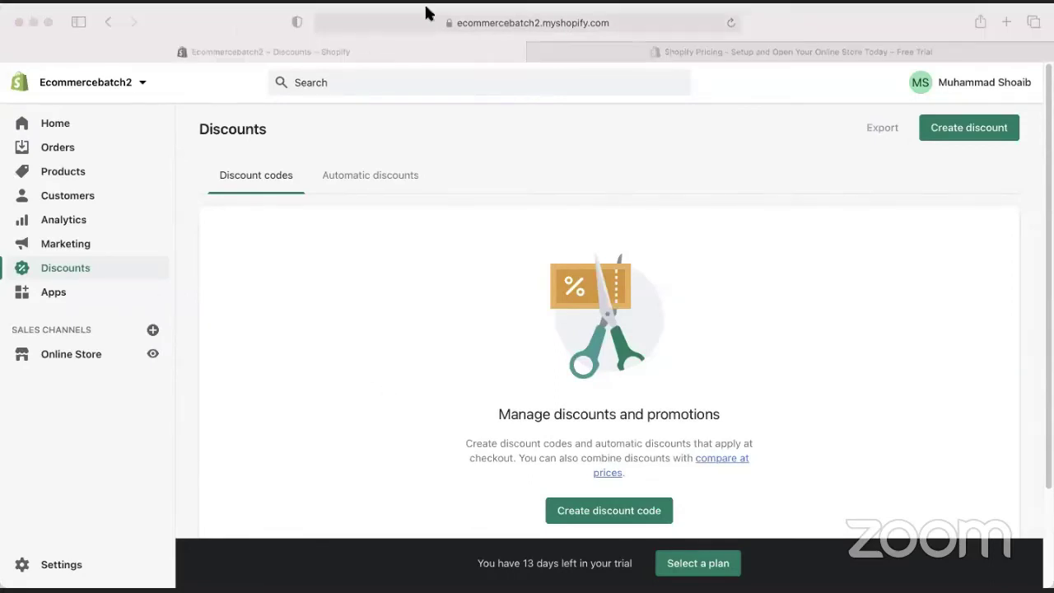
# Step: Switch to the Chrome tab with the Sockira store's Discounts page
pyautogui.press('super+Tab')
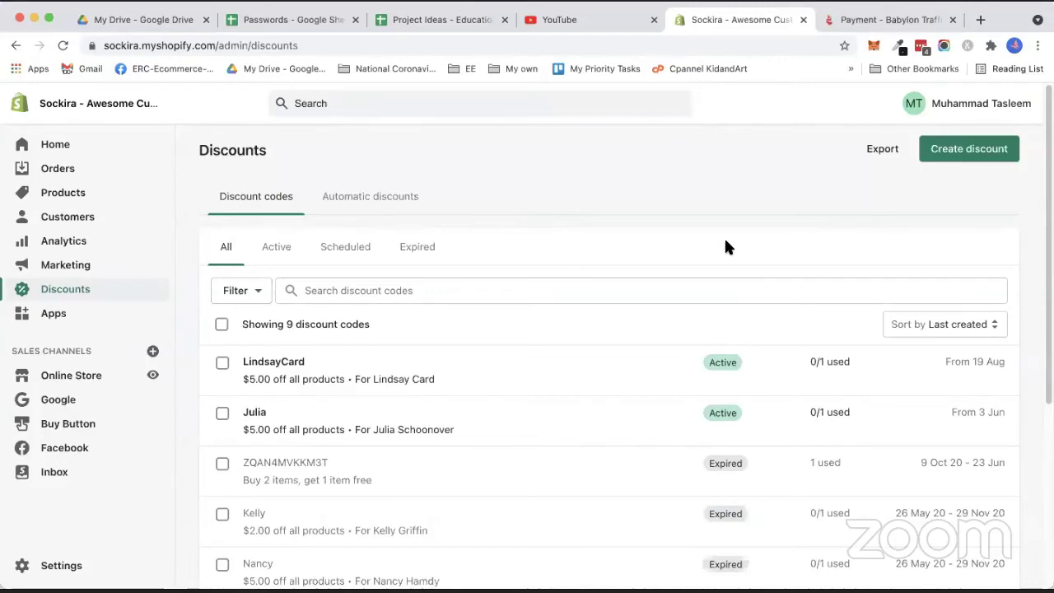
# Step: Start a new Discount code-type discount and enter 6SEPT as its code
pyautogui.click(969, 149)
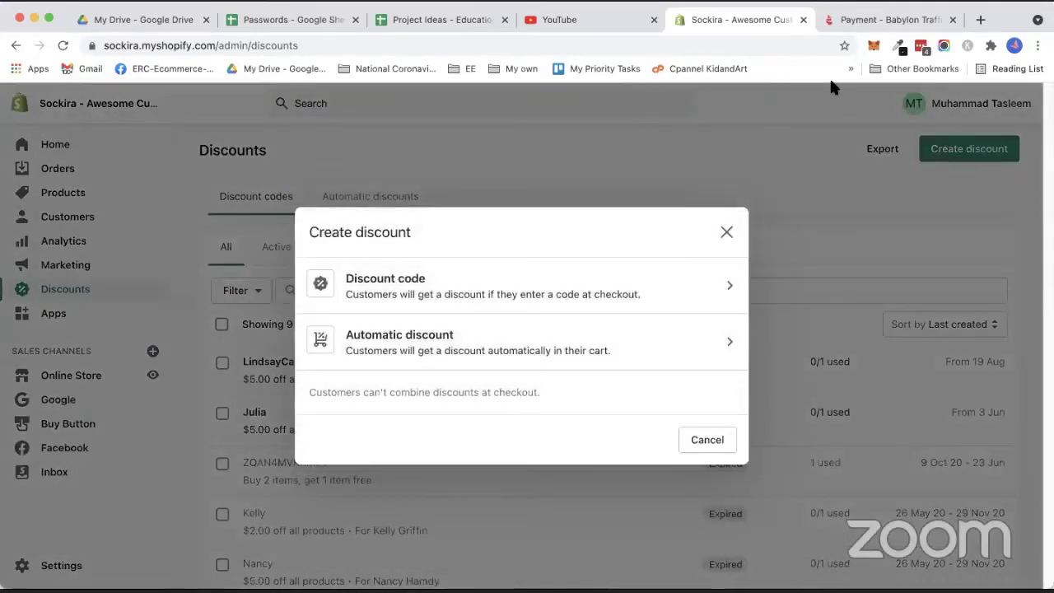
pyautogui.click(389, 288)
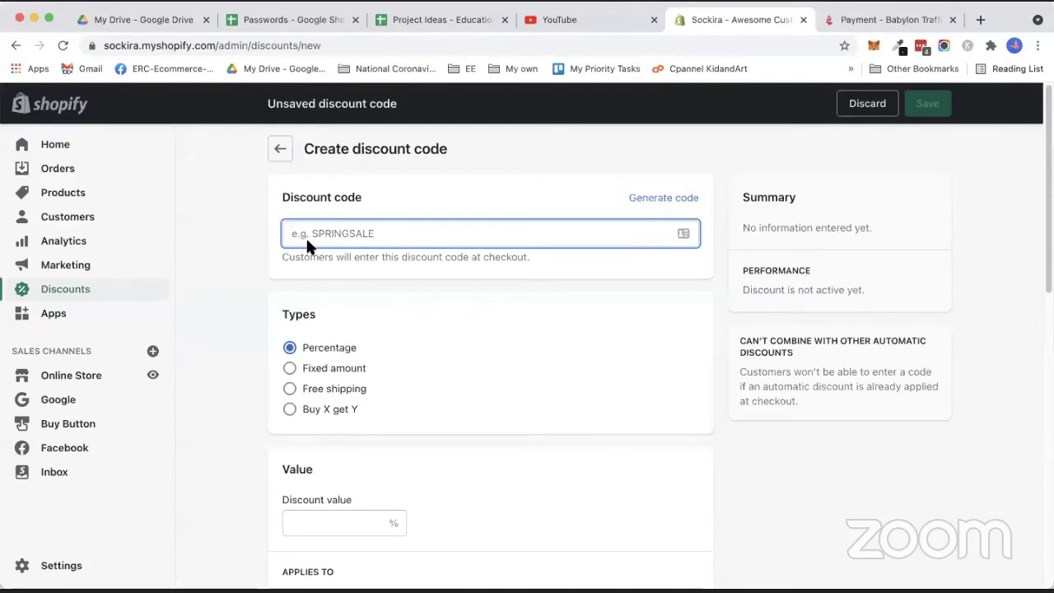
pyautogui.write('6SEPT')
pyautogui.click(246, 306)
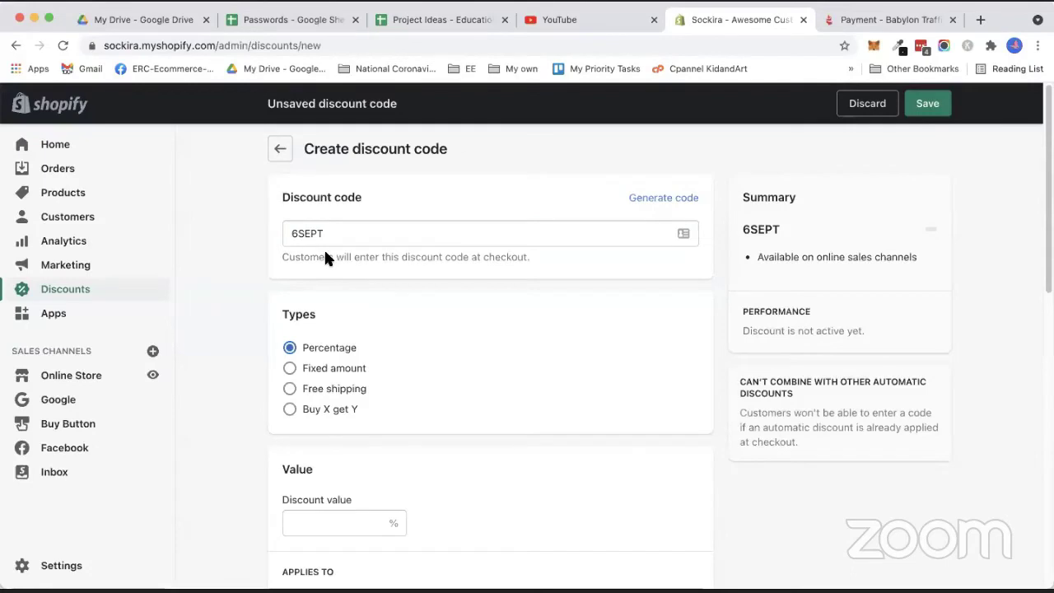
pyautogui.scroll(-2, 310, 348)
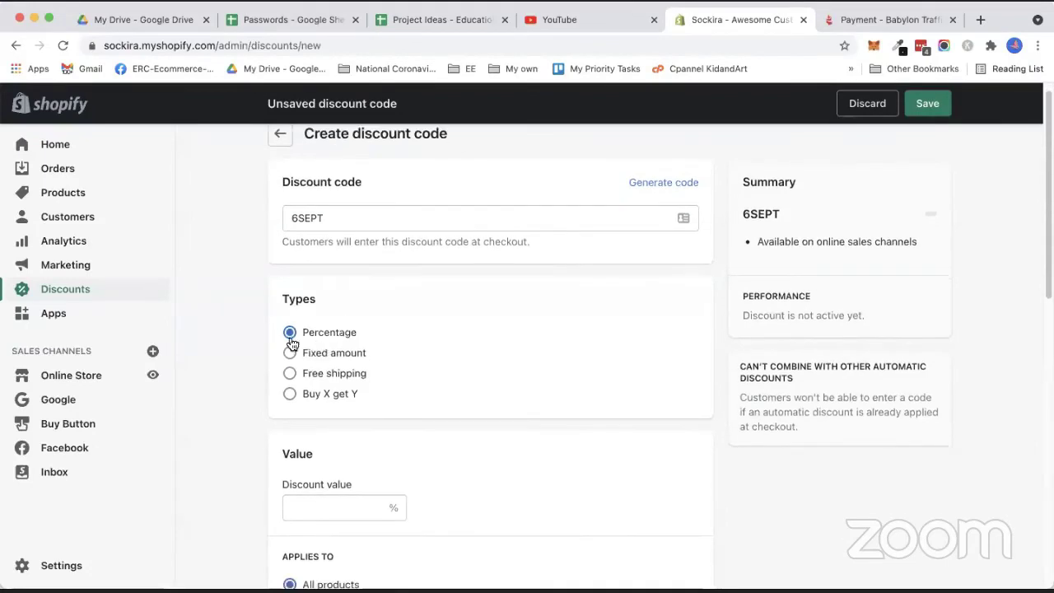
pyautogui.scroll(-2, 277, 342)
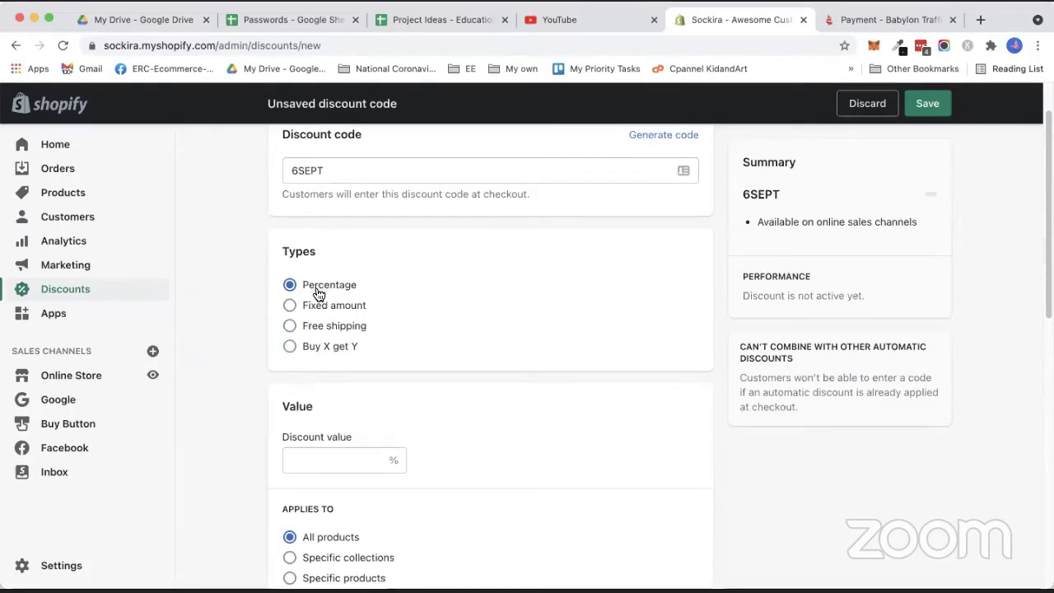
pyautogui.click(318, 455)
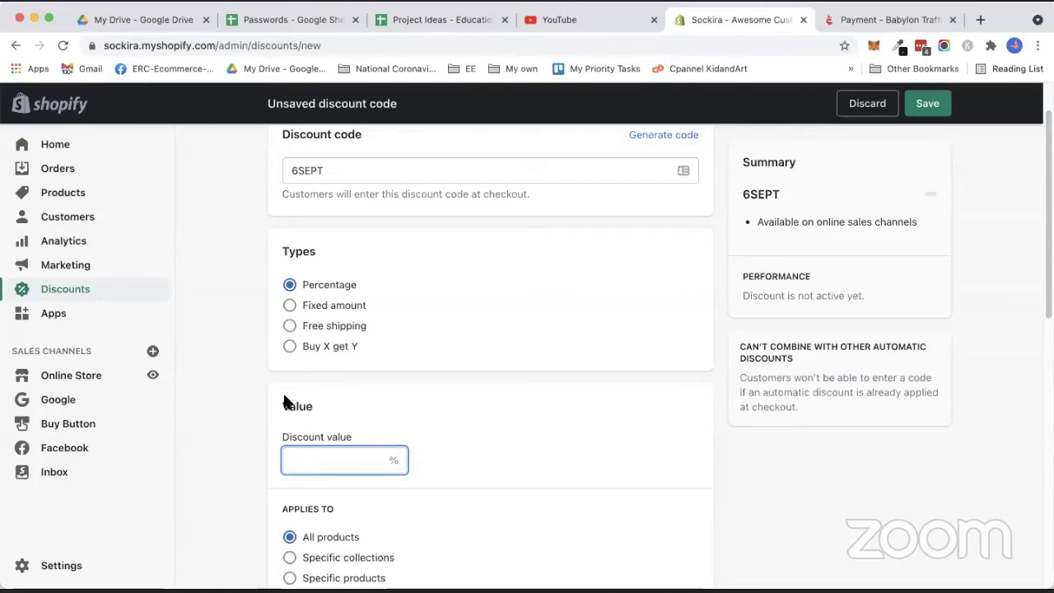
# Step: Enter 20 as the percentage discount value
pyautogui.write('20')
pyautogui.click(236, 504)
pyautogui.scroll(-5, 262, 461)
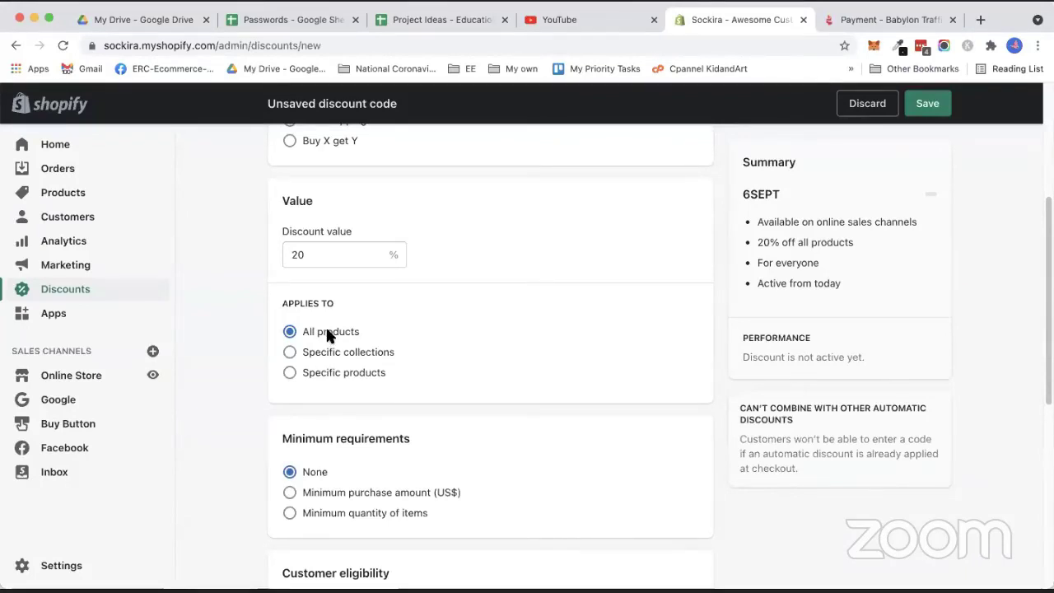
# Step: Try each Applies to option, settling on Specific collections
pyautogui.click(321, 354)
pyautogui.click(466, 400)
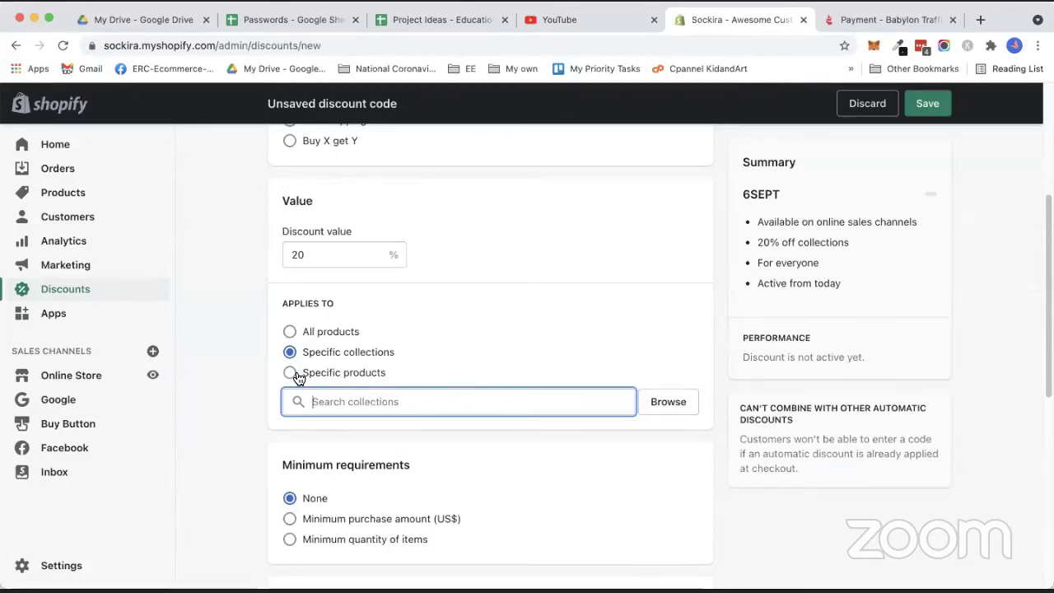
pyautogui.click(306, 334)
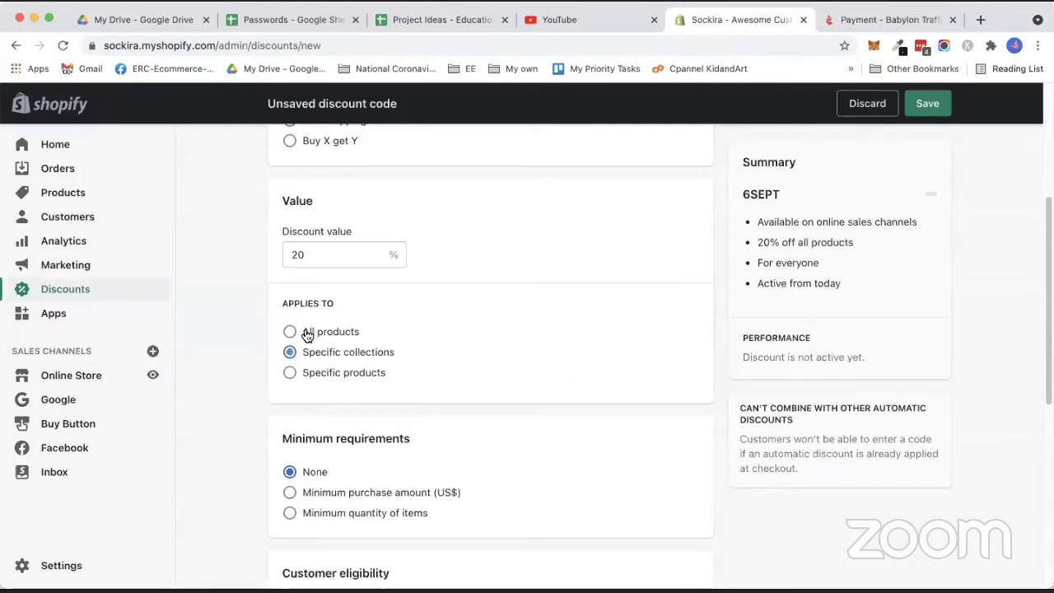
pyautogui.click(334, 357)
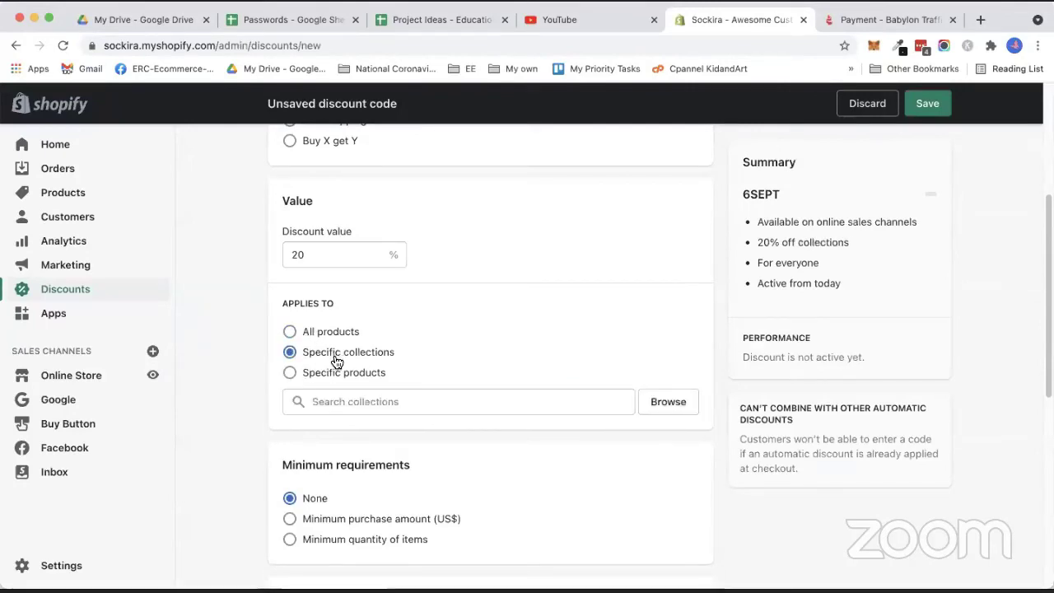
pyautogui.click(321, 375)
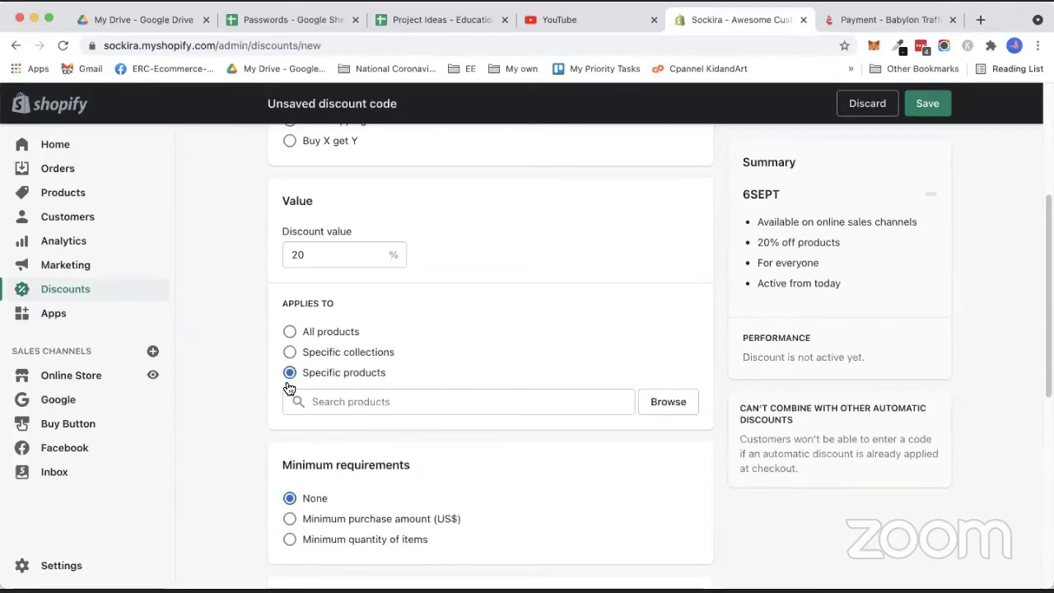
pyautogui.click(290, 332)
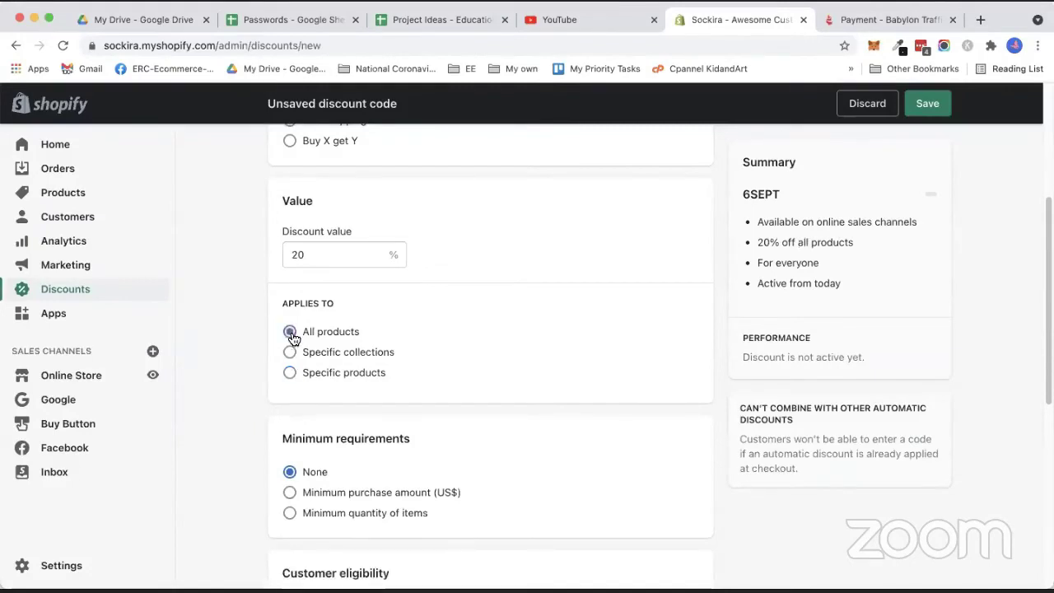
pyautogui.click(338, 360)
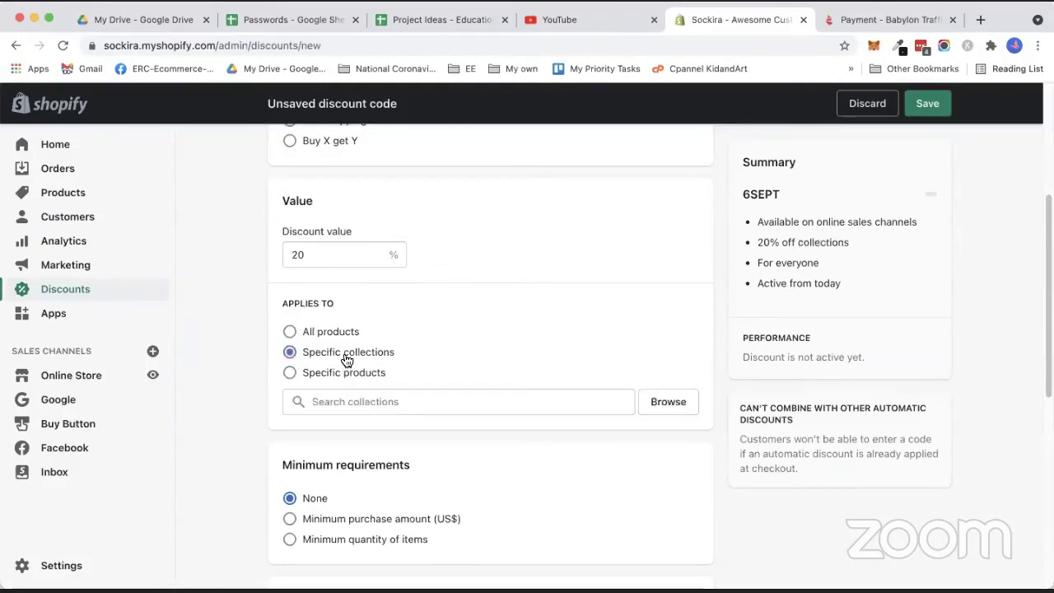
pyautogui.scroll(1, 455, 347)
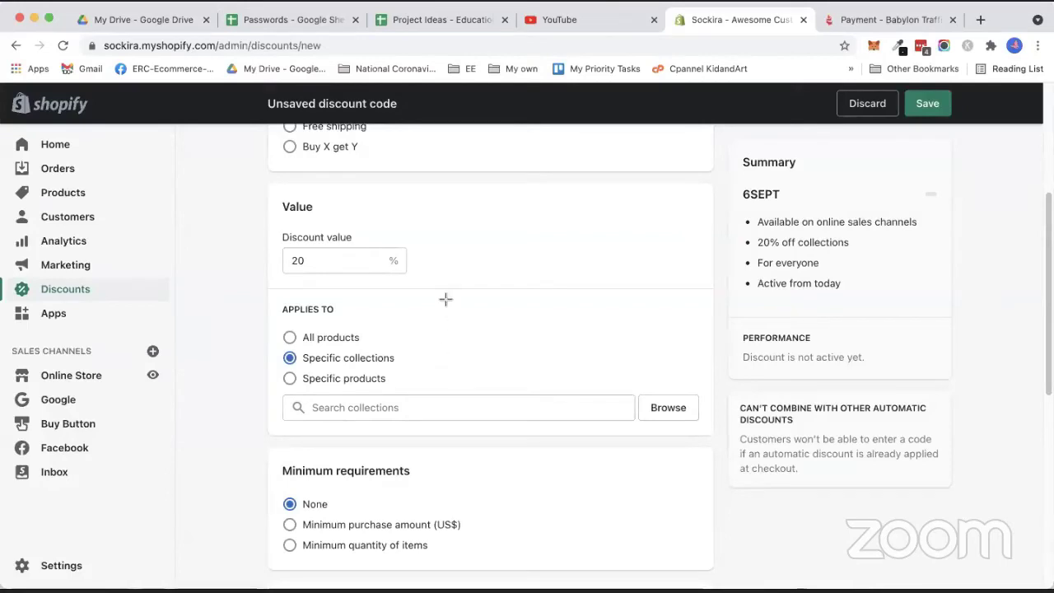
pyautogui.moveTo(464, 262)
pyautogui.mouseDown()
pyautogui.moveTo(467, 287)
pyautogui.moveTo(494, 262)
pyautogui.moveTo(486, 280)
pyautogui.mouseUp()
pyautogui.moveTo(427, 227)
pyautogui.mouseDown()
pyautogui.moveTo(405, 238)
pyautogui.moveTo(412, 252)
pyautogui.mouseUp()
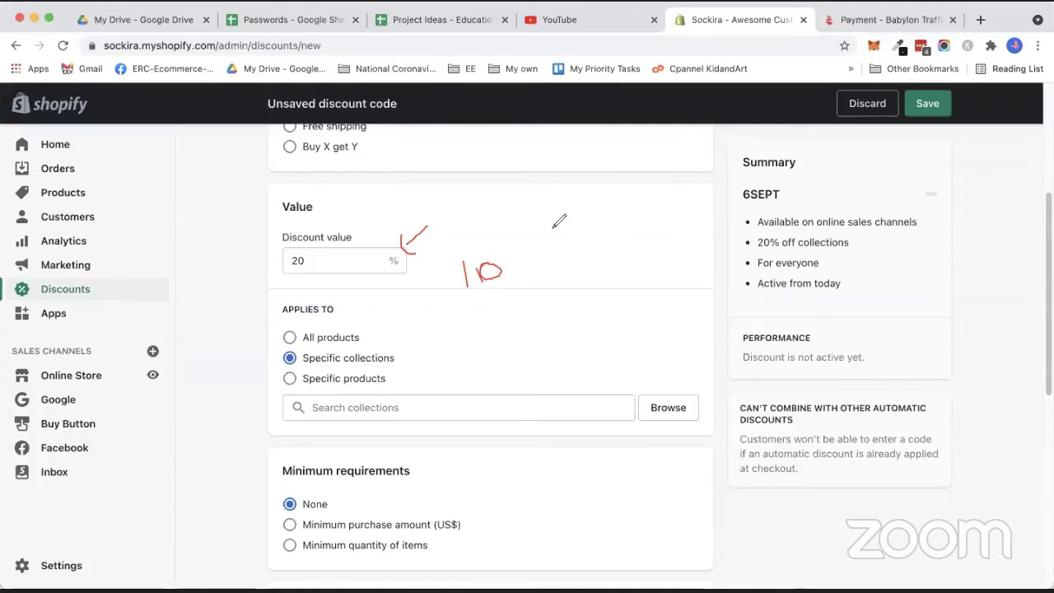
pyautogui.moveTo(551, 224)
pyautogui.mouseDown()
pyautogui.moveTo(547, 260)
pyautogui.moveTo(583, 245)
pyautogui.moveTo(589, 219)
pyautogui.moveTo(598, 241)
pyautogui.mouseUp()
pyautogui.moveTo(592, 325); pyautogui.dragTo(597, 246)
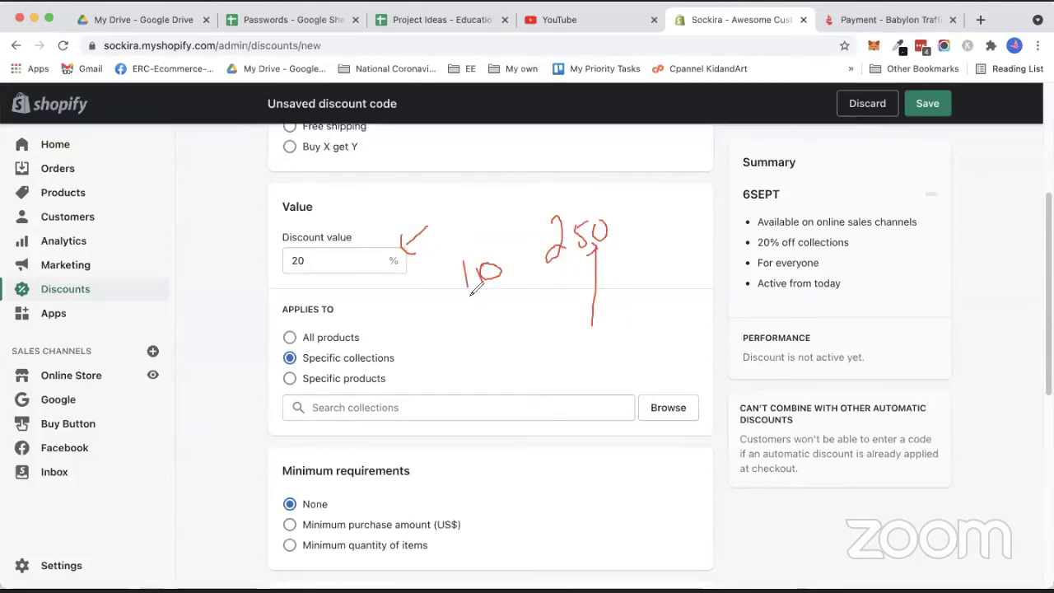
pyautogui.moveTo(514, 251)
pyautogui.mouseDown()
pyautogui.moveTo(521, 245)
pyautogui.moveTo(516, 290)
pyautogui.moveTo(533, 281)
pyautogui.mouseUp()
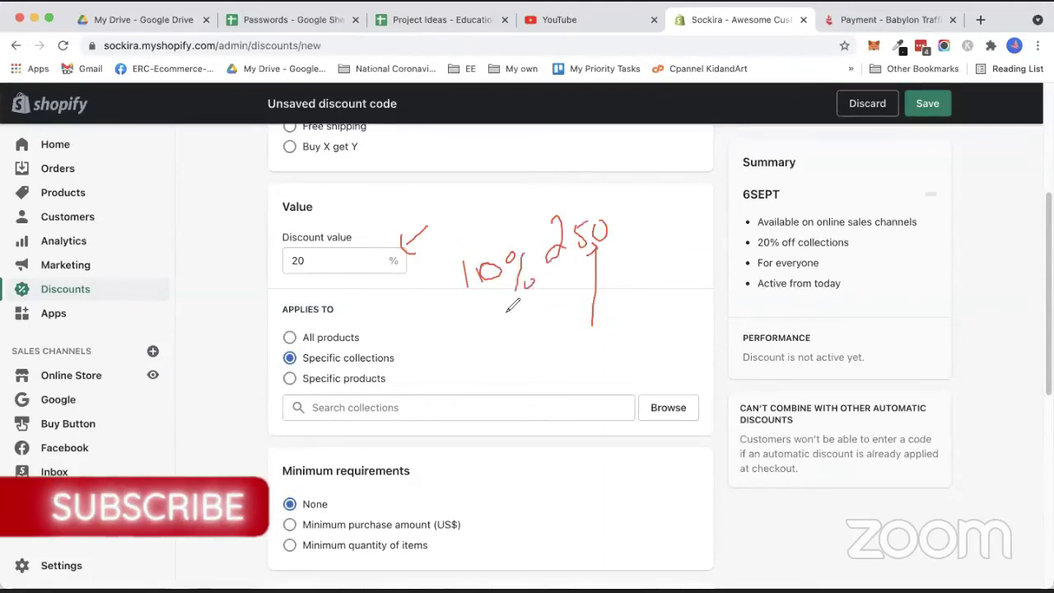
pyautogui.moveTo(449, 302)
pyautogui.mouseDown()
pyautogui.moveTo(412, 270)
pyautogui.moveTo(400, 293)
pyautogui.mouseUp()
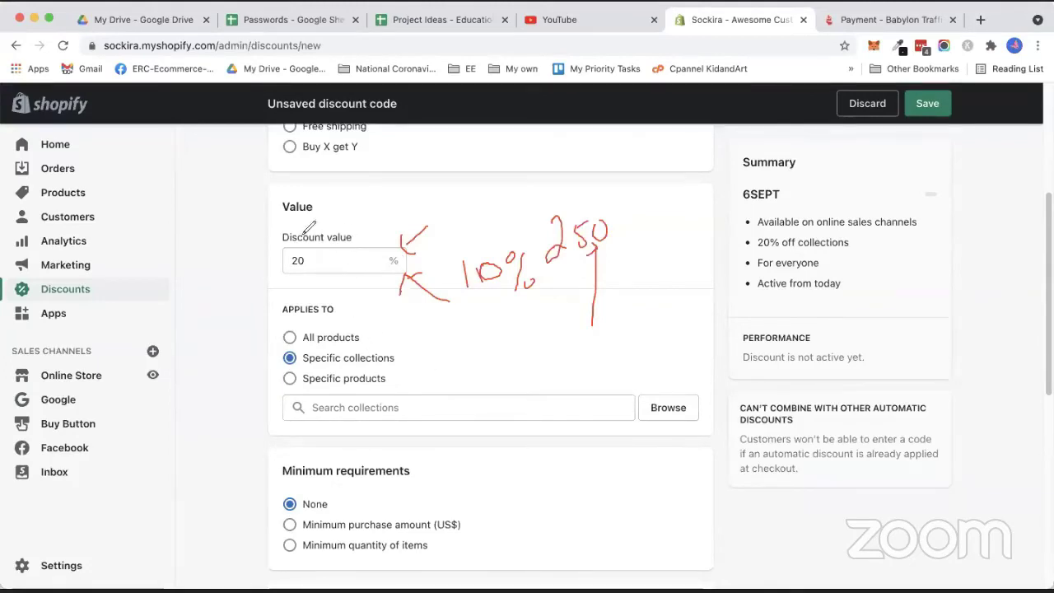
pyautogui.moveTo(298, 250); pyautogui.dragTo(309, 269)
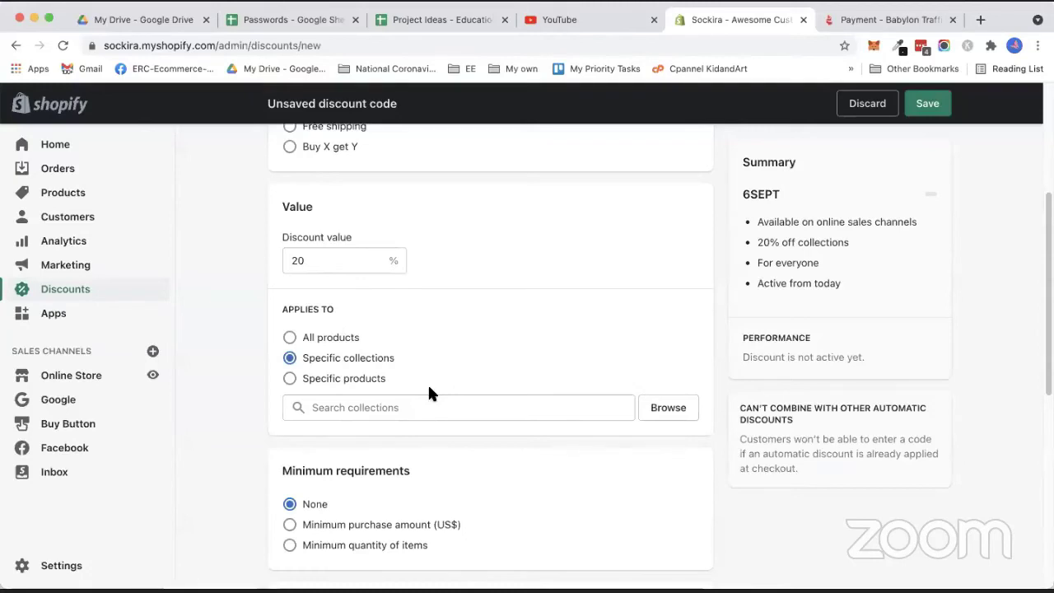
# Step: Browse collections and add All Mugs, so the summary reads 20% off All Mugs
pyautogui.scroll(1, 330, 263)
pyautogui.scroll(-1, 297, 329)
pyautogui.scroll(-2, 304, 358)
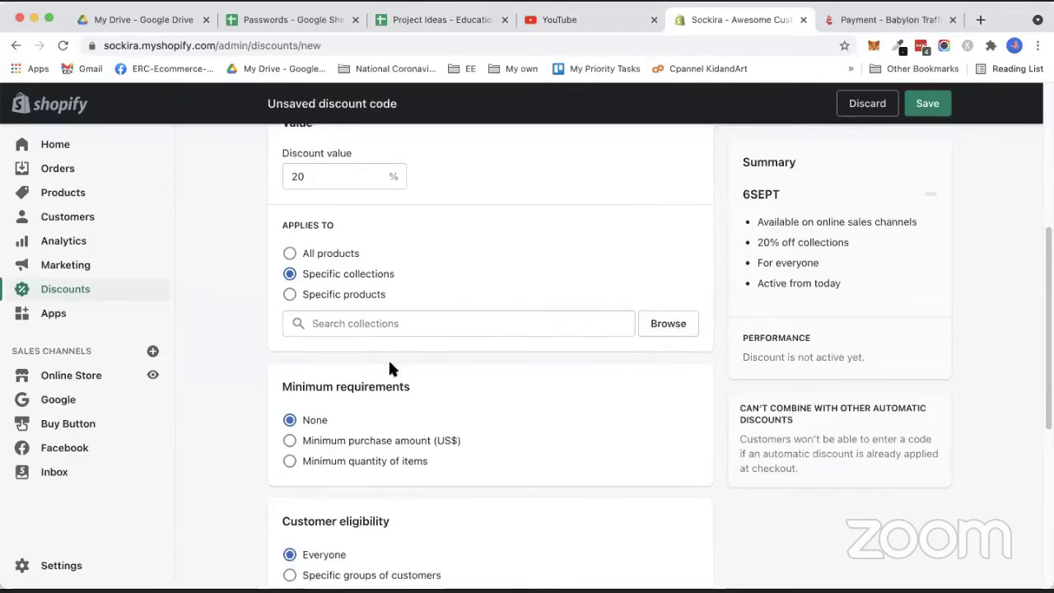
pyautogui.click(670, 329)
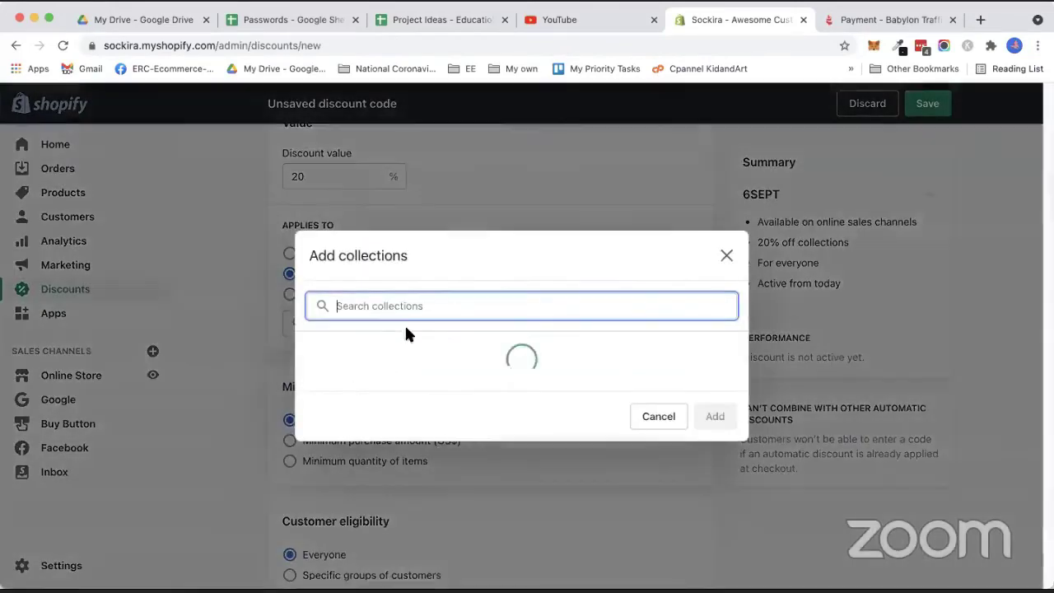
pyautogui.click(385, 238)
pyautogui.click(714, 544)
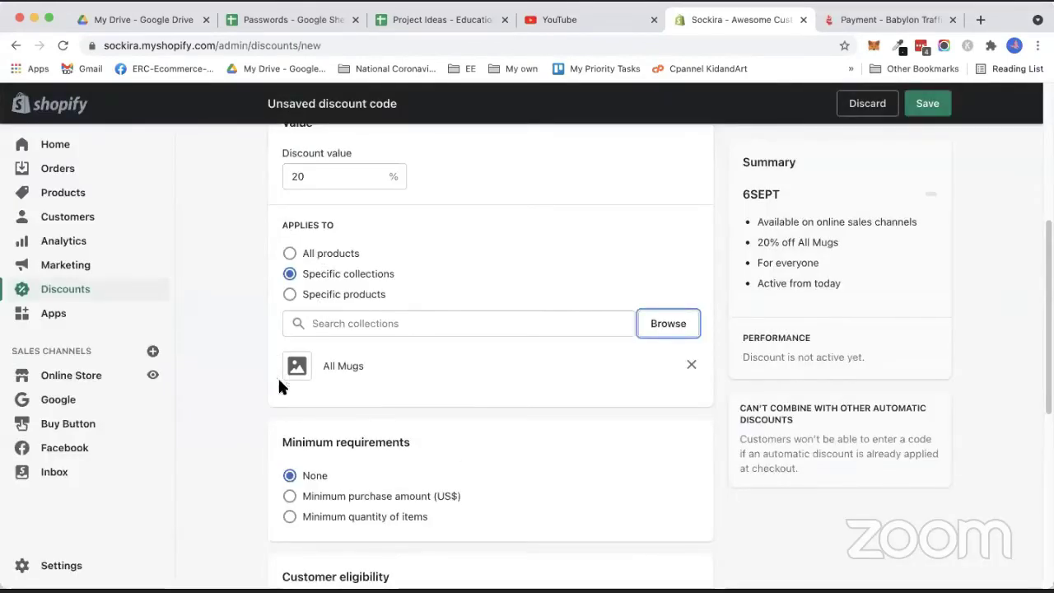
pyautogui.scroll(-2, 284, 387)
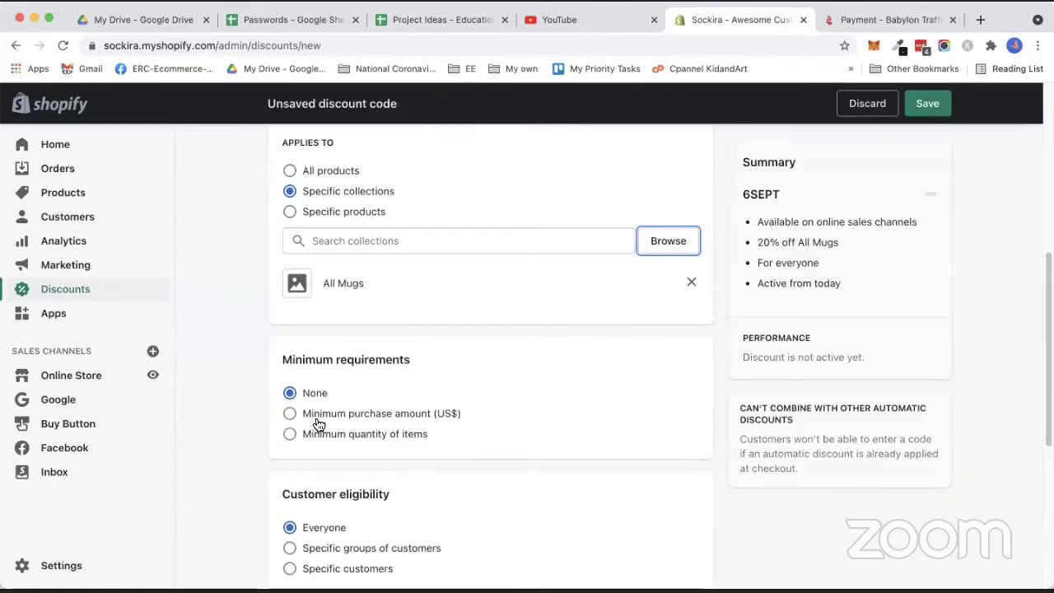
# Step: Require a minimum purchase amount of US$100.00 for the 6SEPT code
pyautogui.click(318, 413)
pyautogui.click(356, 436)
pyautogui.write('1')
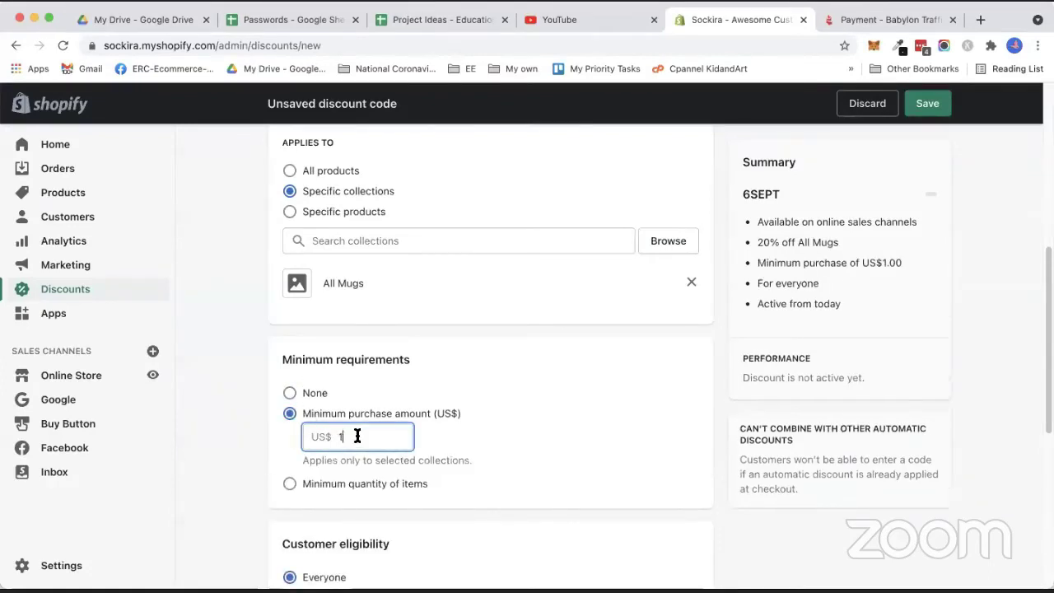
pyautogui.write('00')
pyautogui.click(488, 440)
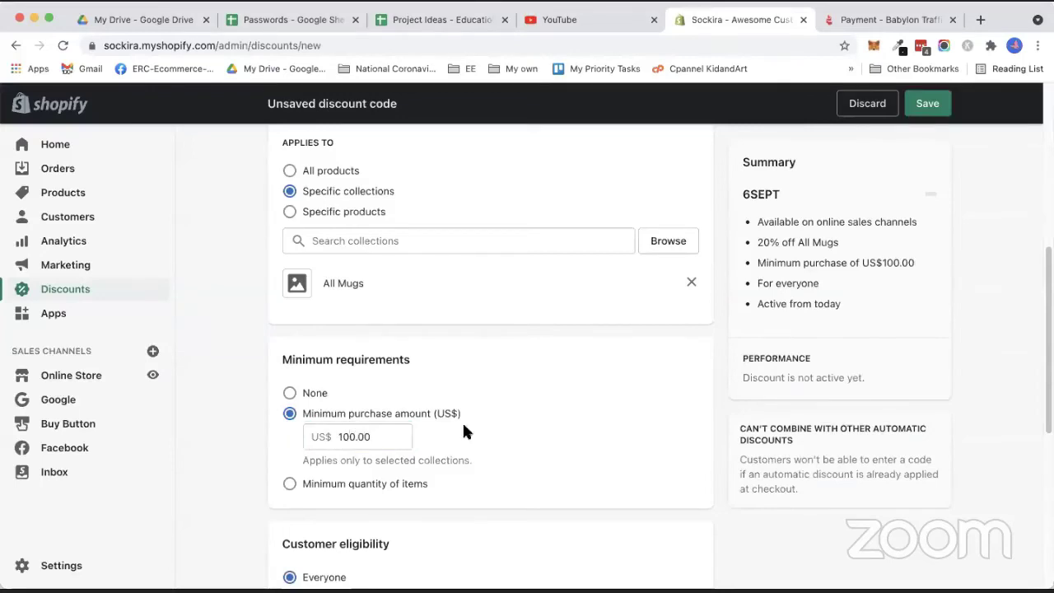
pyautogui.scroll(1, 329, 247)
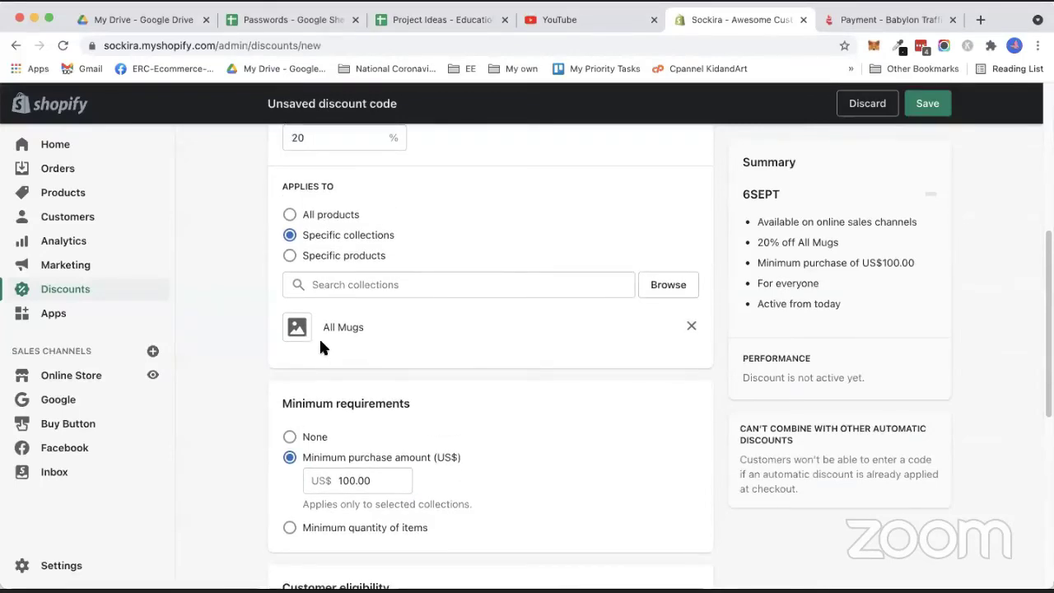
pyautogui.scroll(-1, 288, 467)
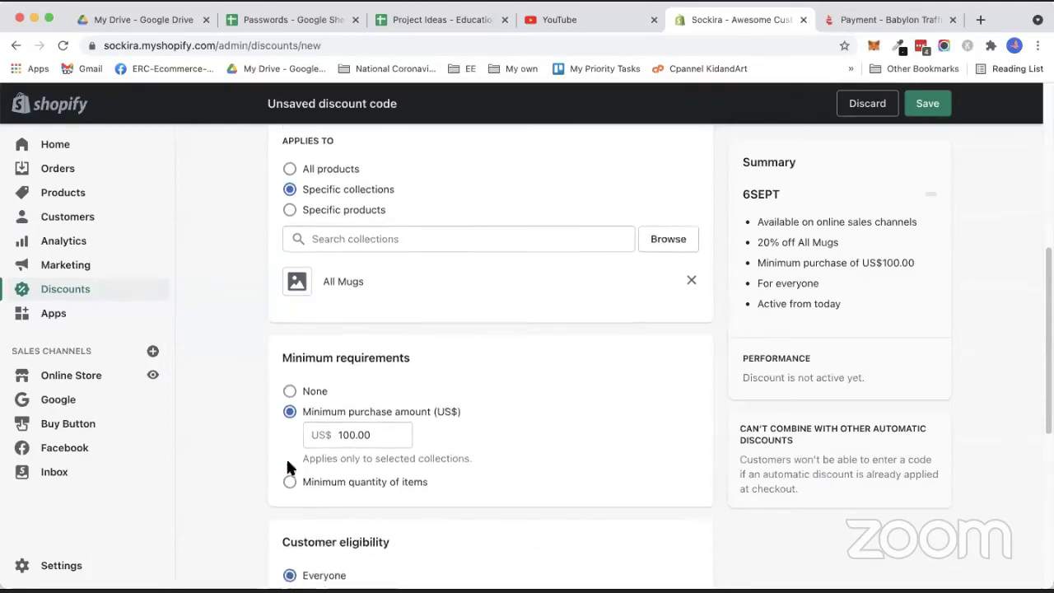
# Step: Switch to a minimum quantity of 5 items, then set minimum requirements to None
pyautogui.click(315, 483)
pyautogui.click(344, 463)
pyautogui.write('5')
pyautogui.click(276, 490)
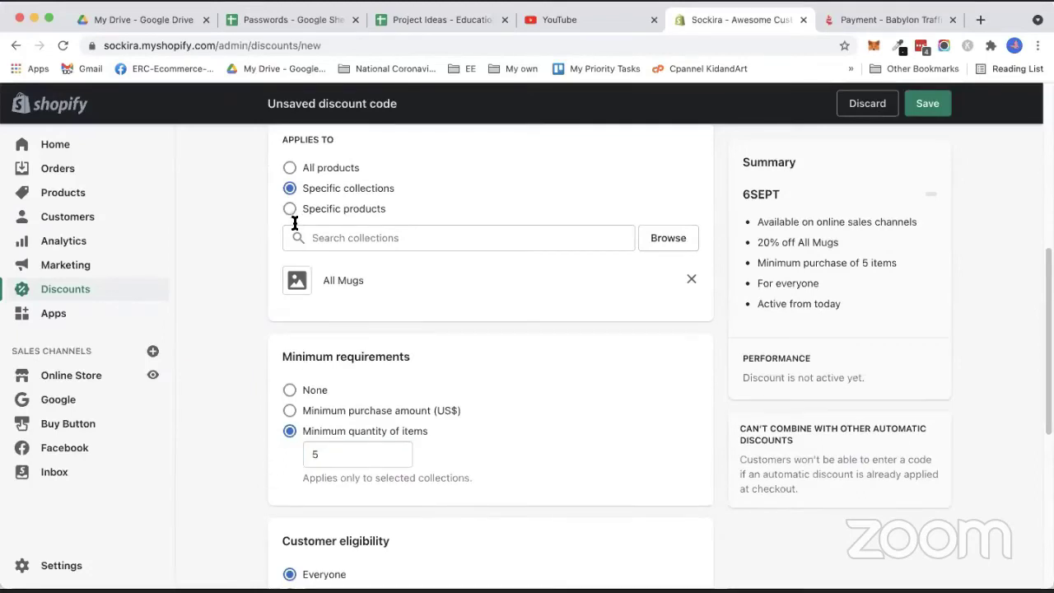
pyautogui.click(290, 391)
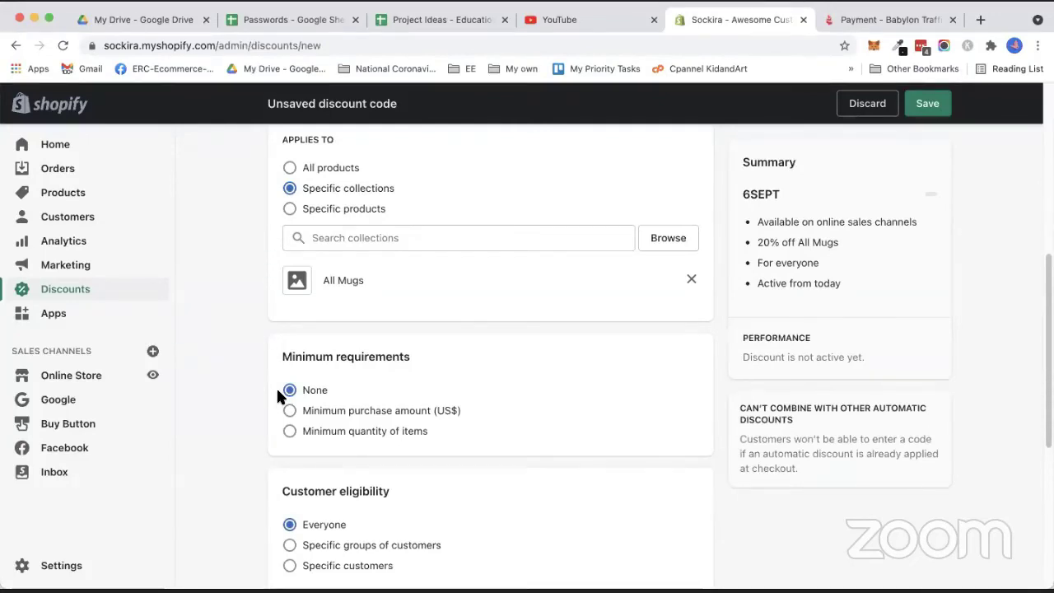
pyautogui.scroll(-3, 284, 397)
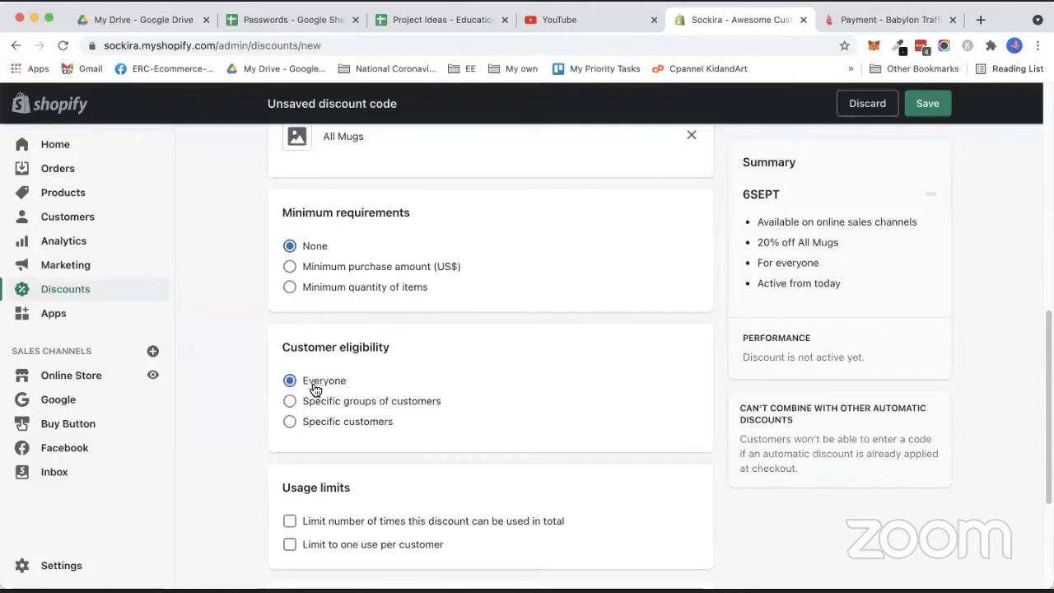
pyautogui.click(340, 405)
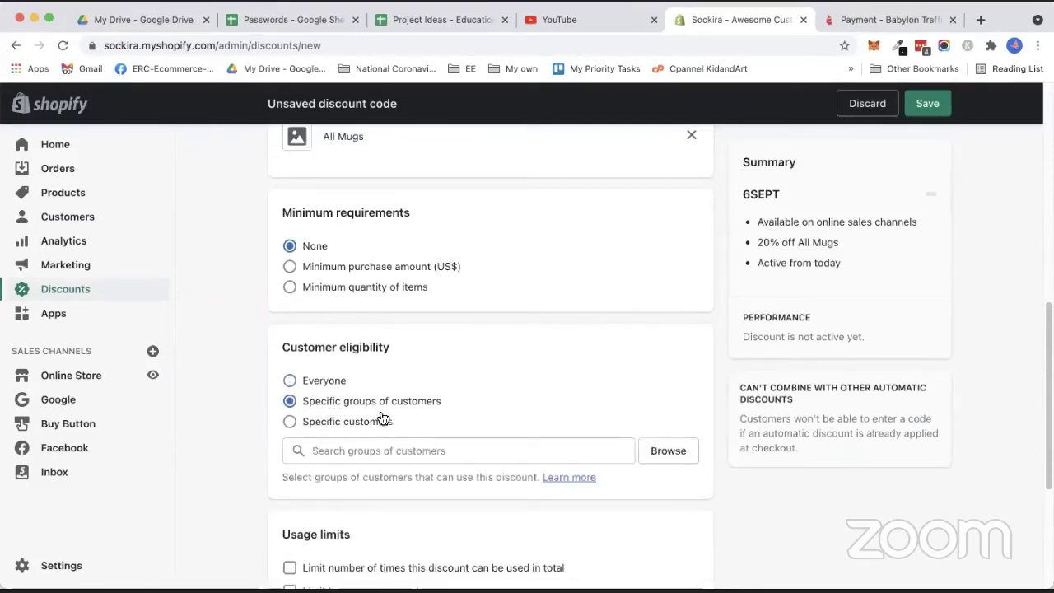
pyautogui.click(360, 424)
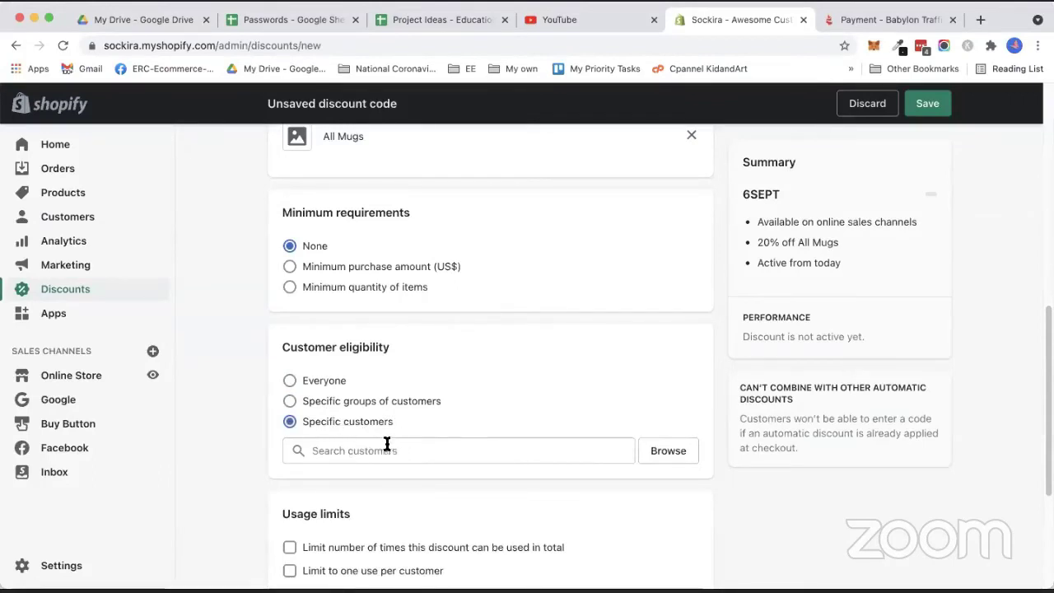
pyautogui.click(667, 452)
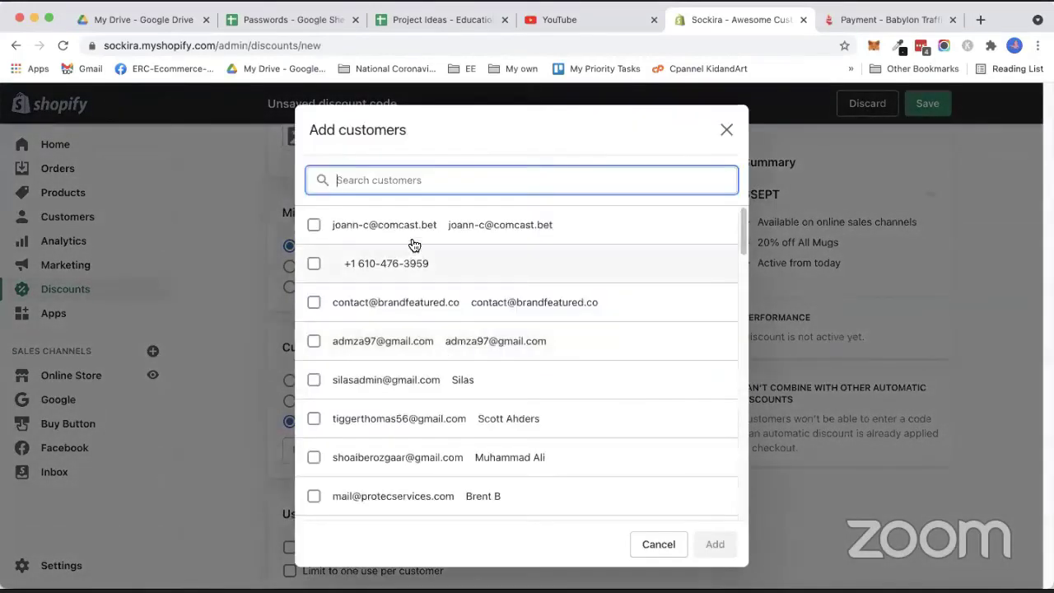
pyautogui.click(412, 242)
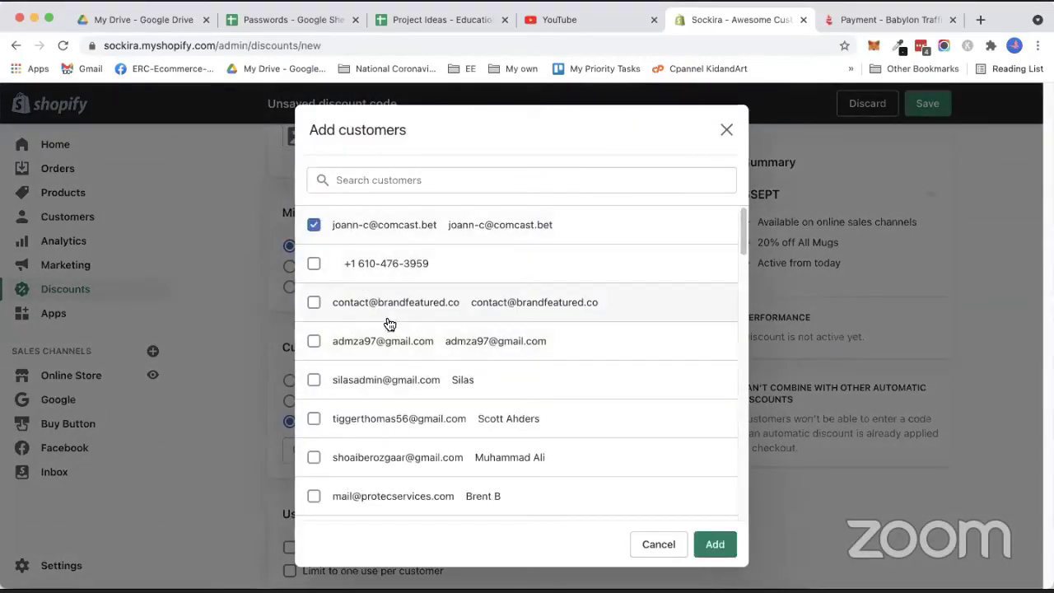
pyautogui.click(387, 344)
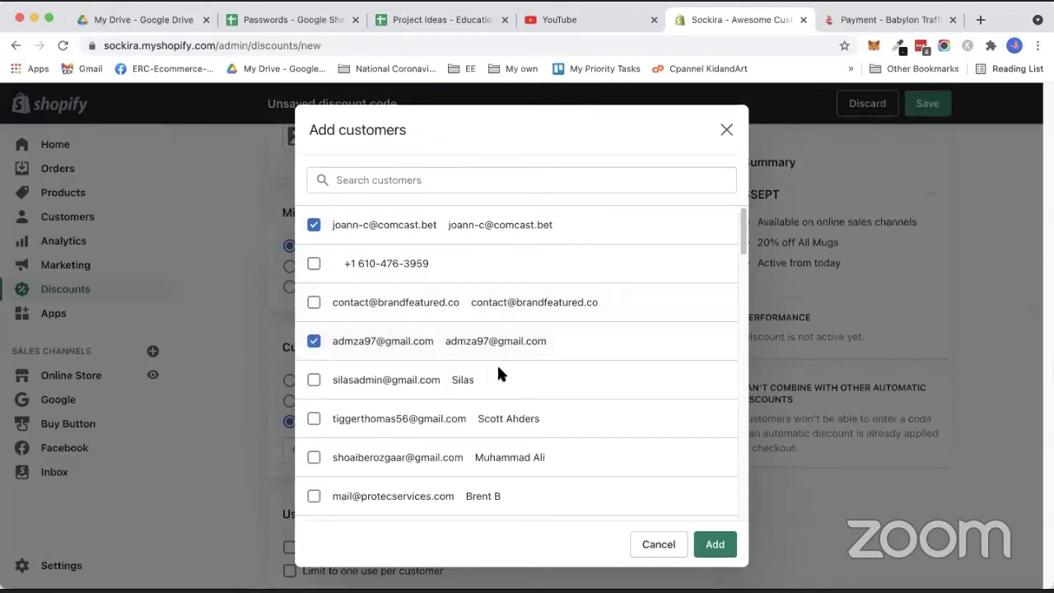
pyautogui.click(412, 387)
pyautogui.click(713, 545)
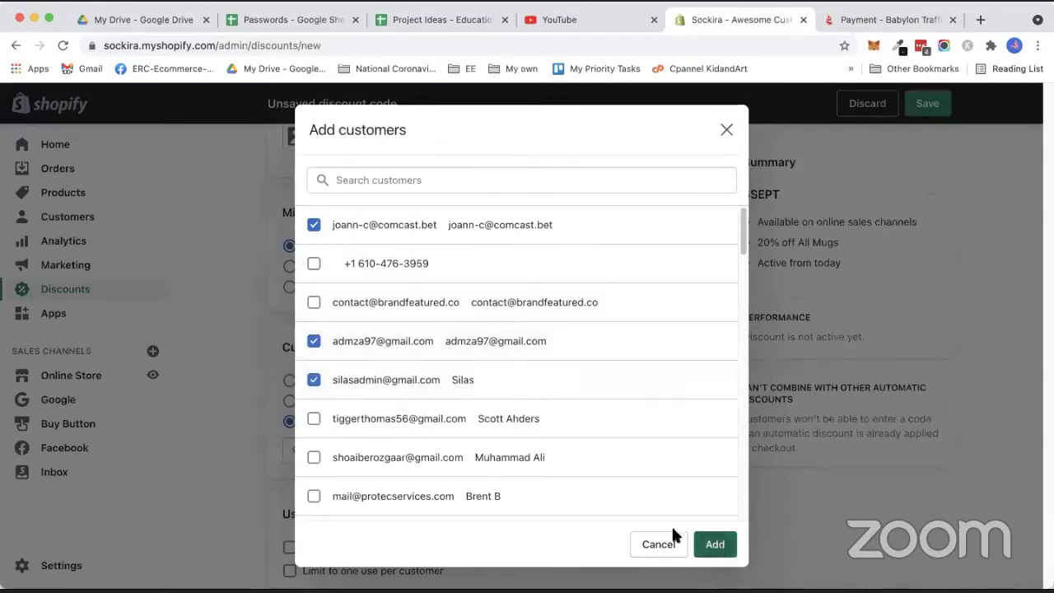
pyautogui.scroll(-2, 321, 419)
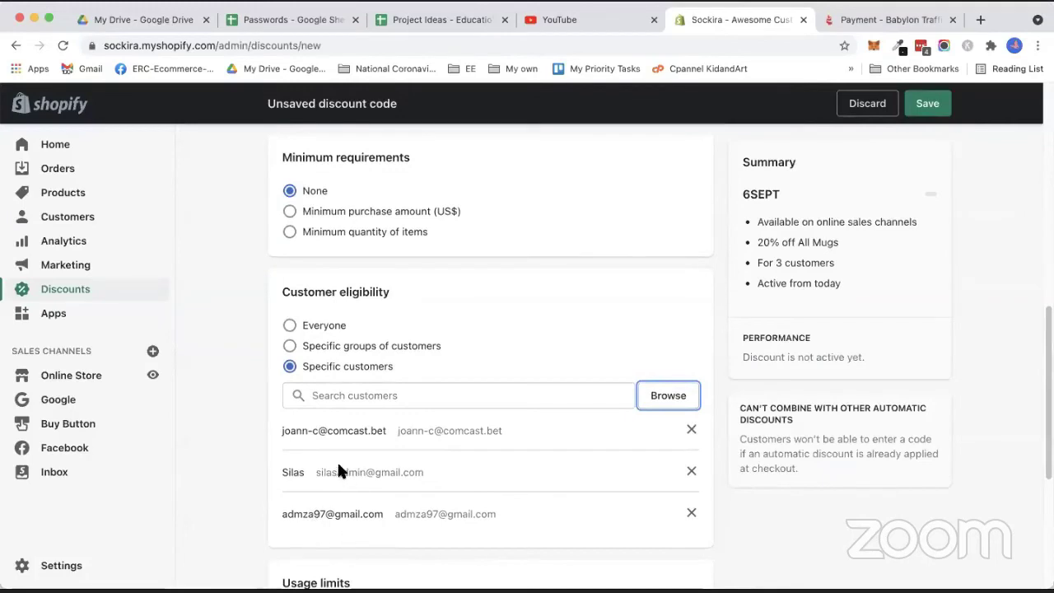
pyautogui.click(289, 326)
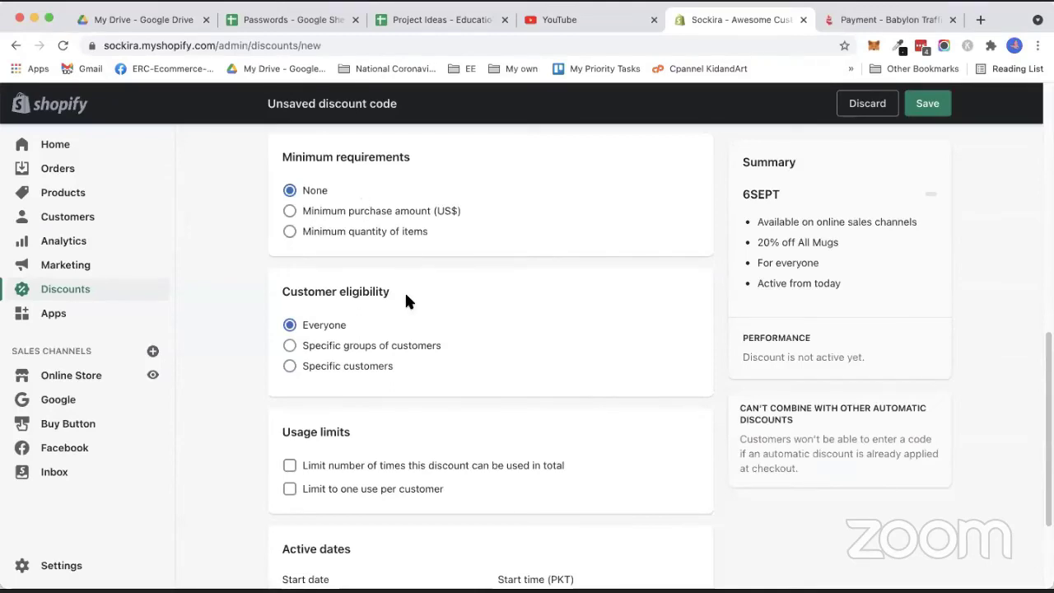
# Step: Cap total uses of the 6SEPT code at 100 and allow one use per customer
pyautogui.scroll(-1, 258, 396)
pyautogui.scroll(-1, 259, 399)
pyautogui.click(348, 412)
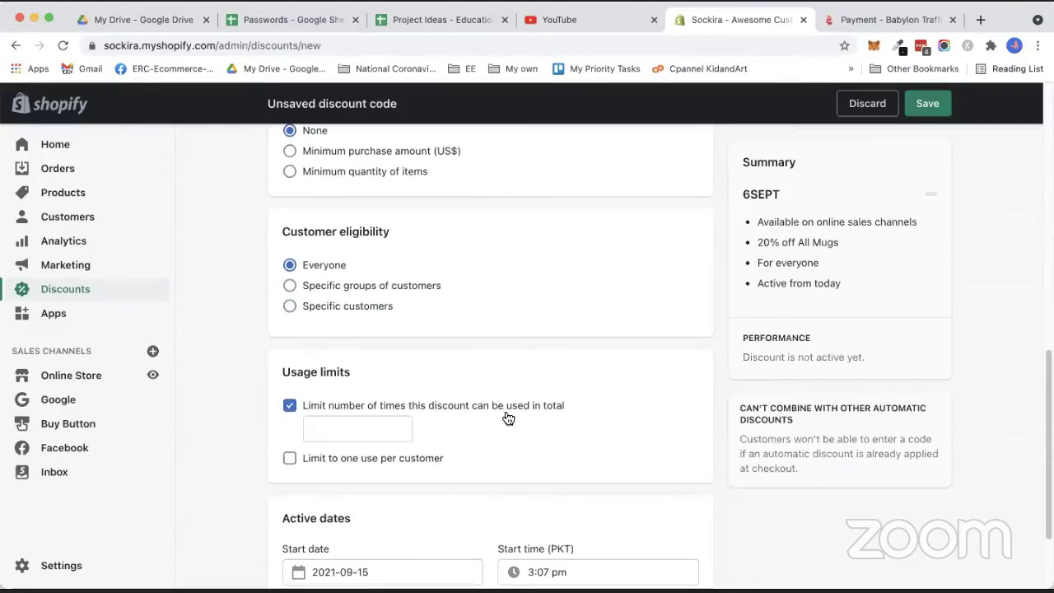
pyautogui.click(371, 434)
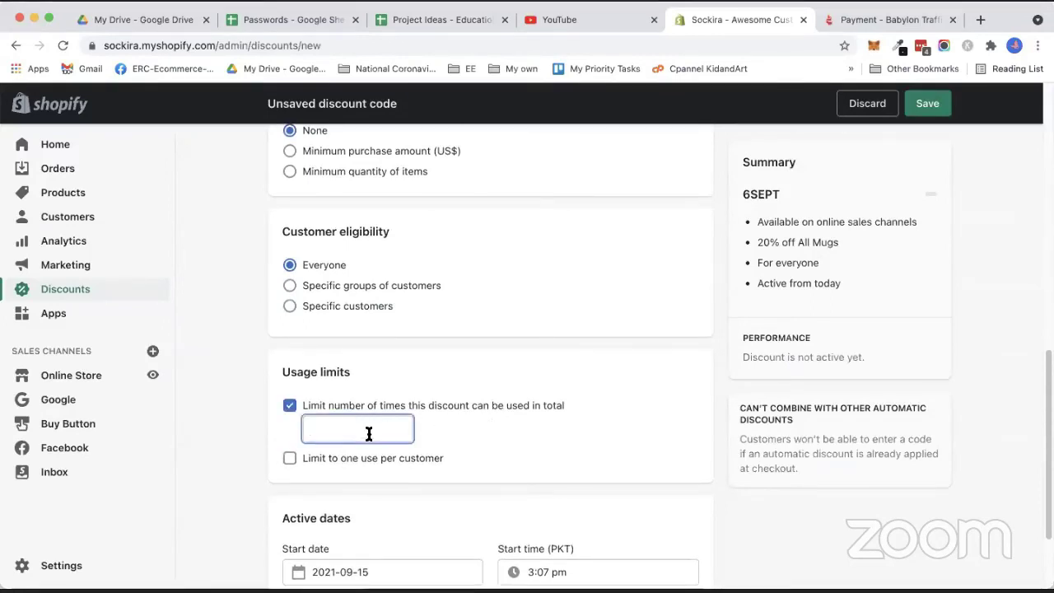
pyautogui.write('100')
pyautogui.click(239, 450)
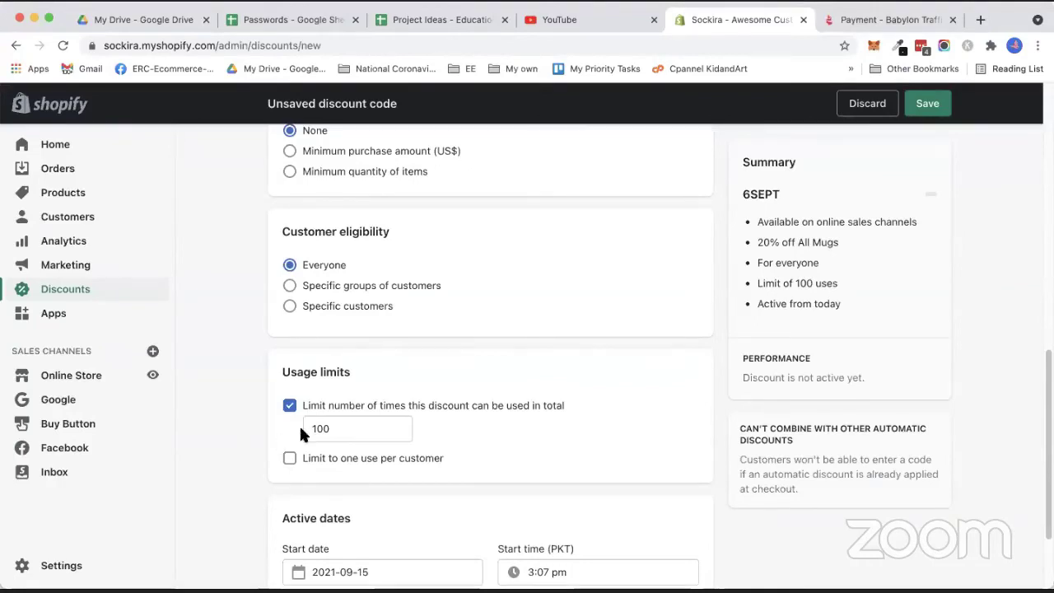
pyautogui.click(335, 428)
pyautogui.moveTo(334, 428); pyautogui.dragTo(304, 428)
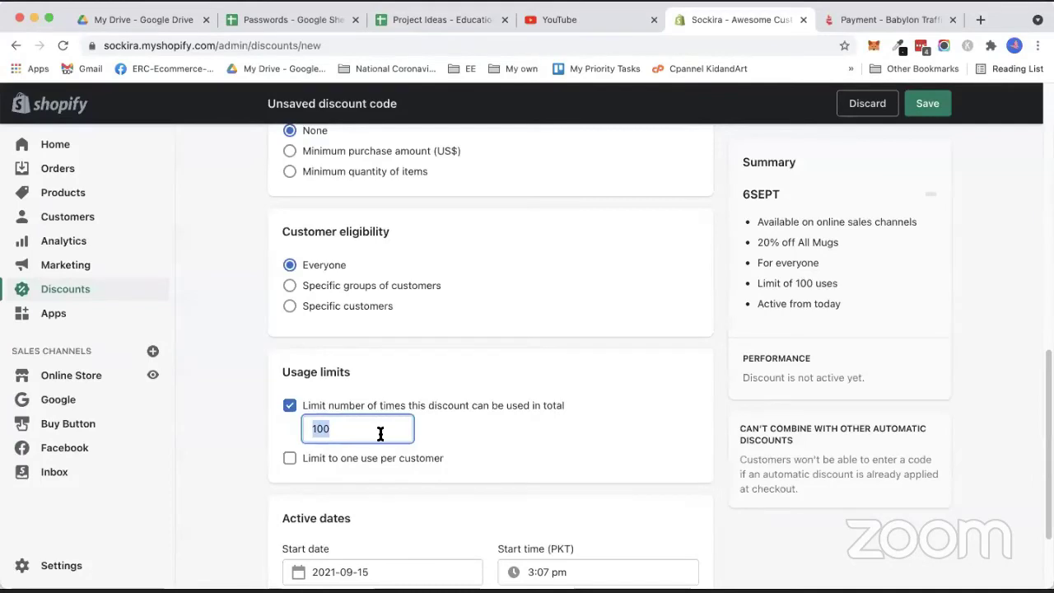
pyautogui.press('Right')
pyautogui.click(333, 461)
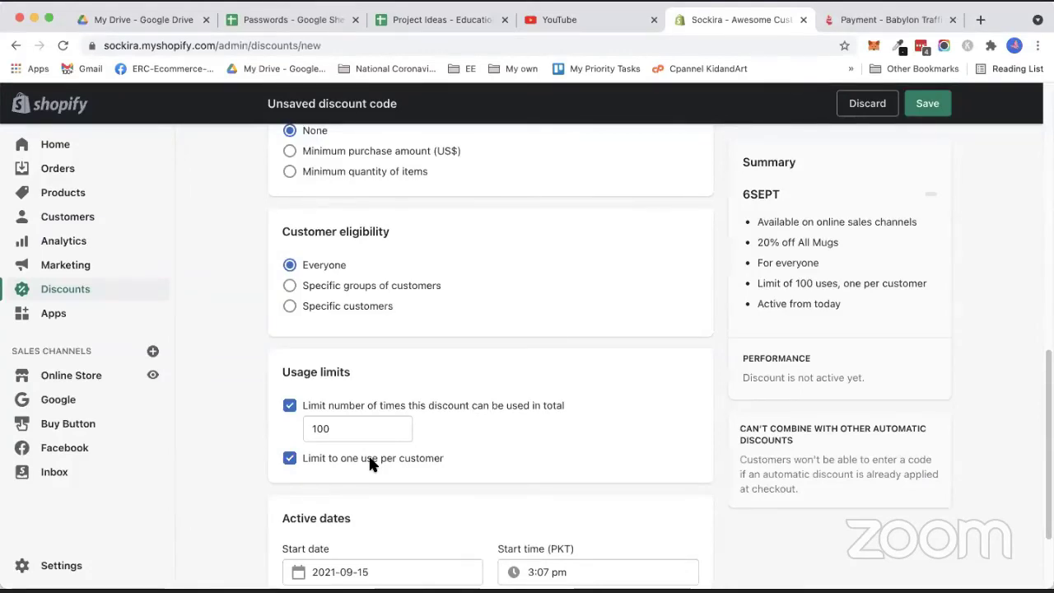
# Step: Add an end date of 2021-09-15 at 3:07 pm so the code runs only today
pyautogui.scroll(-3, 369, 464)
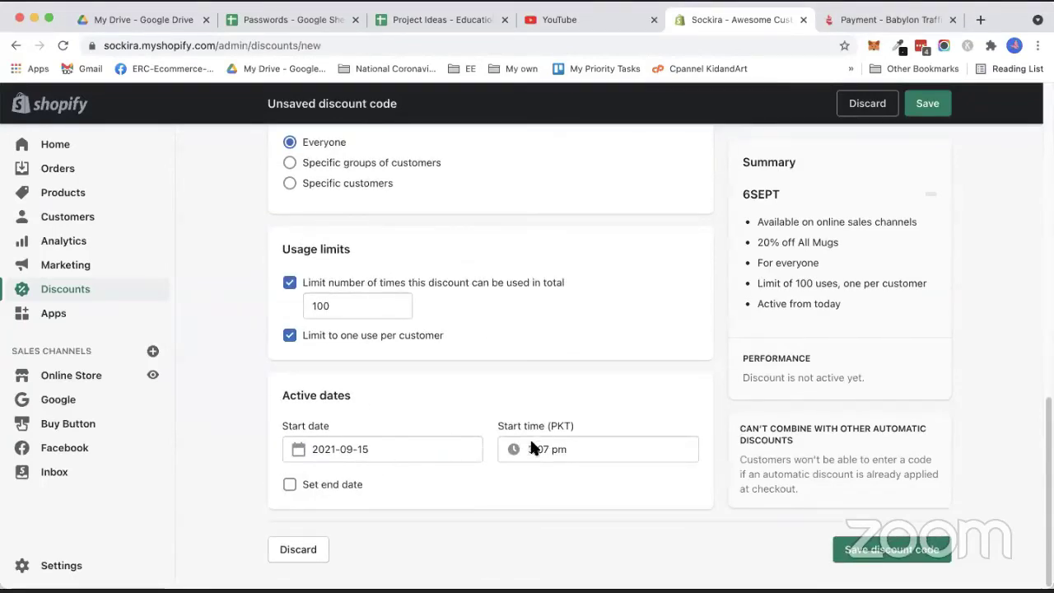
pyautogui.click(330, 485)
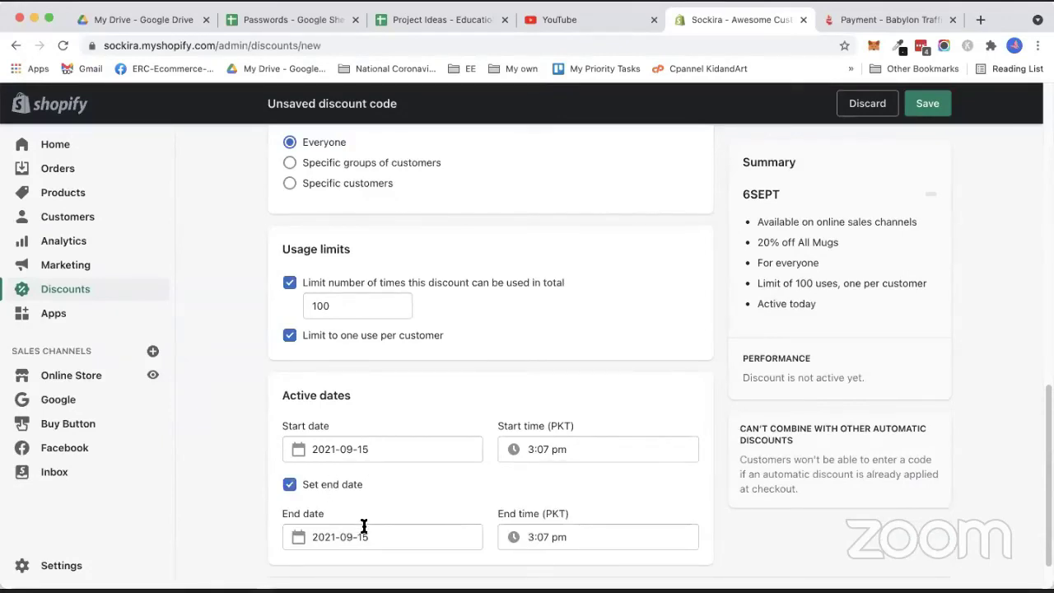
pyautogui.scroll(-1, 366, 465)
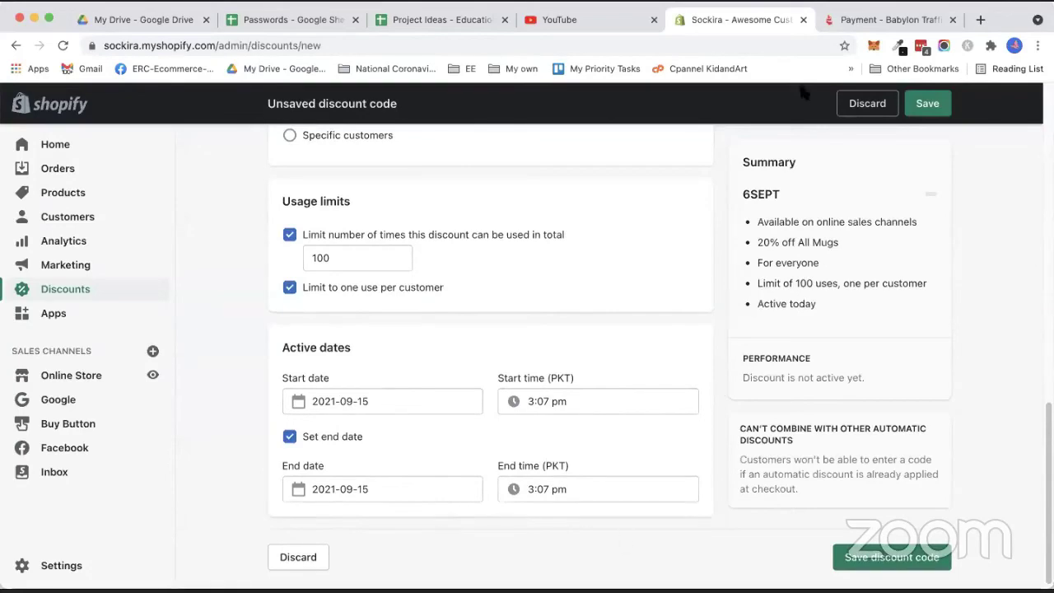
pyautogui.scroll(10, 577, 371)
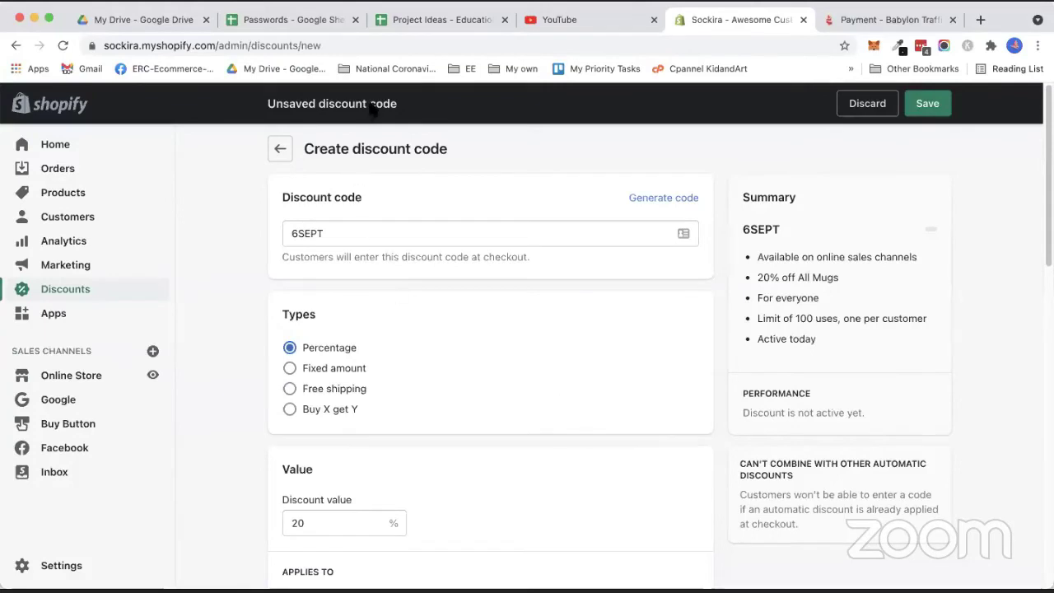
pyautogui.scroll(-1, 257, 411)
pyautogui.scroll(-15, 257, 412)
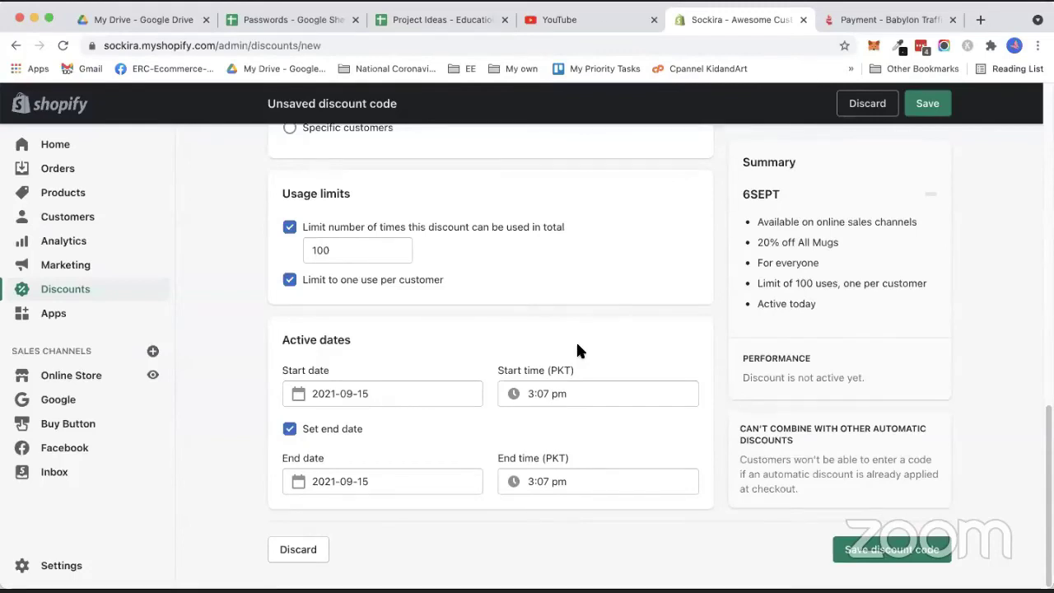
pyautogui.scroll(15, 287, 355)
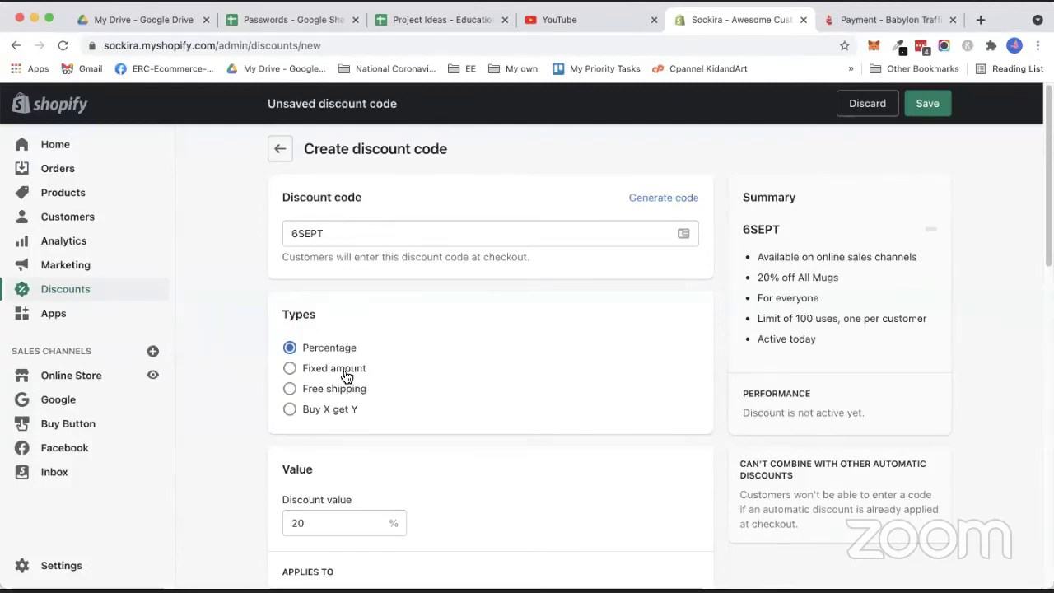
# Step: Make 6SEPT a Fixed amount discount with a US$5.00 discount value
pyautogui.click(310, 371)
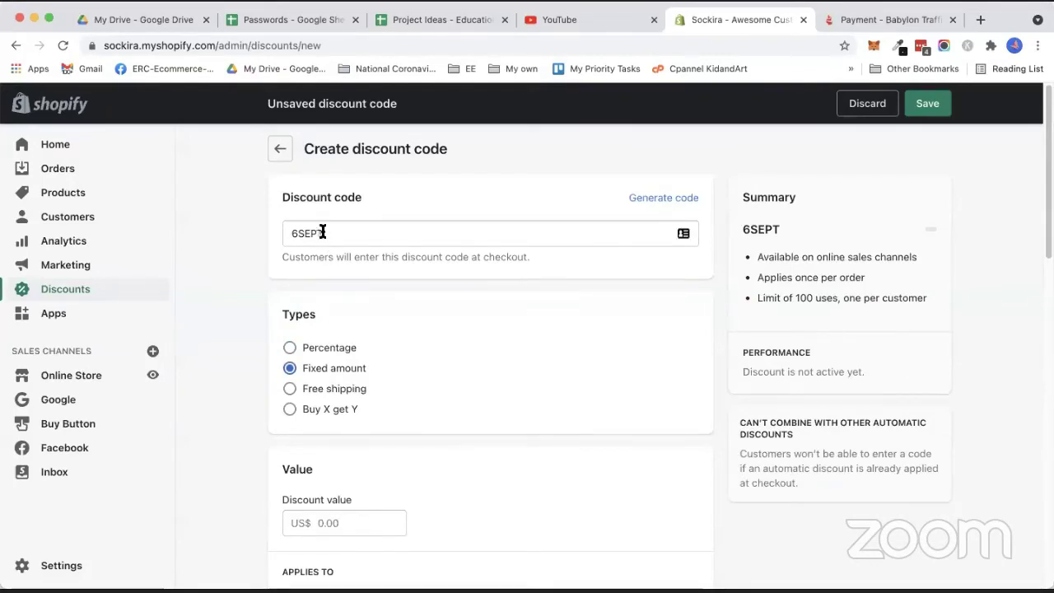
pyautogui.moveTo(327, 234); pyautogui.dragTo(270, 226)
pyautogui.click(263, 324)
pyautogui.scroll(-3, 271, 401)
pyautogui.click(338, 412)
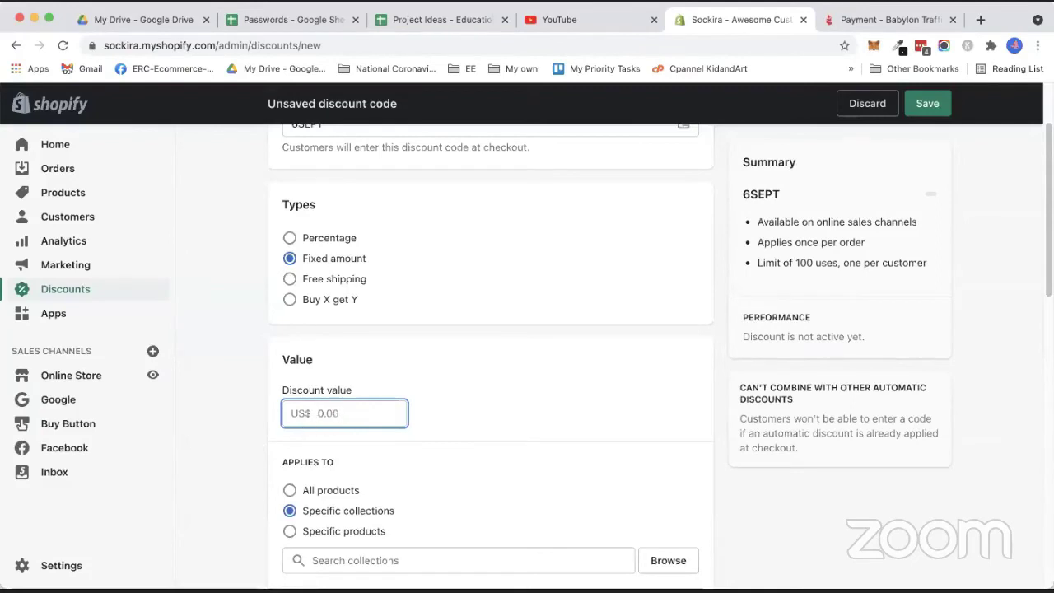
pyautogui.write('5')
pyautogui.click(251, 436)
# Step: Try Specific collections and Specific products, then keep Applies to on All products
pyautogui.scroll(-2, 261, 428)
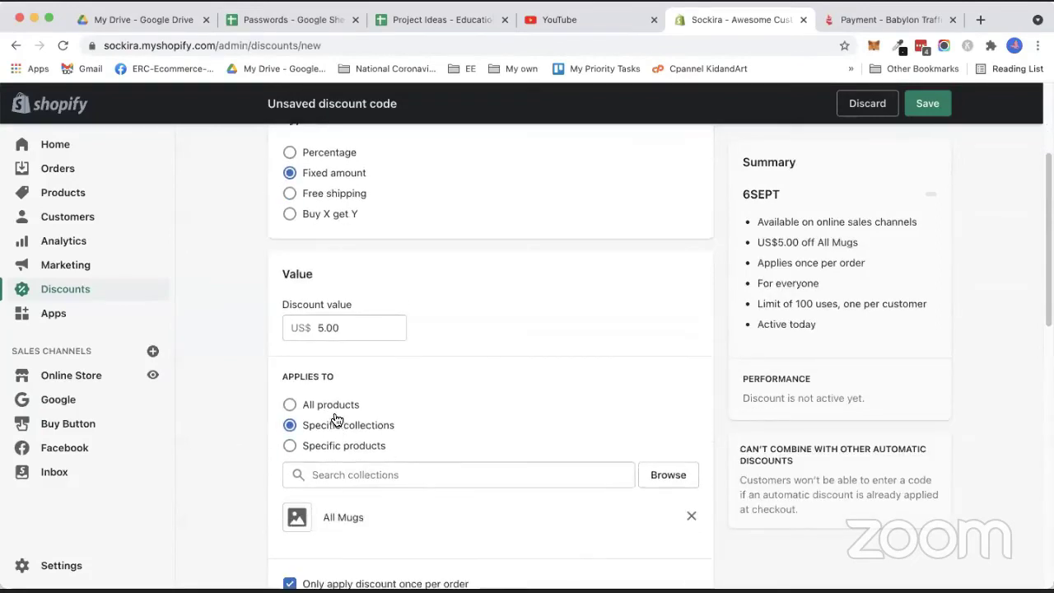
pyautogui.click(334, 412)
pyautogui.click(332, 425)
pyautogui.click(295, 450)
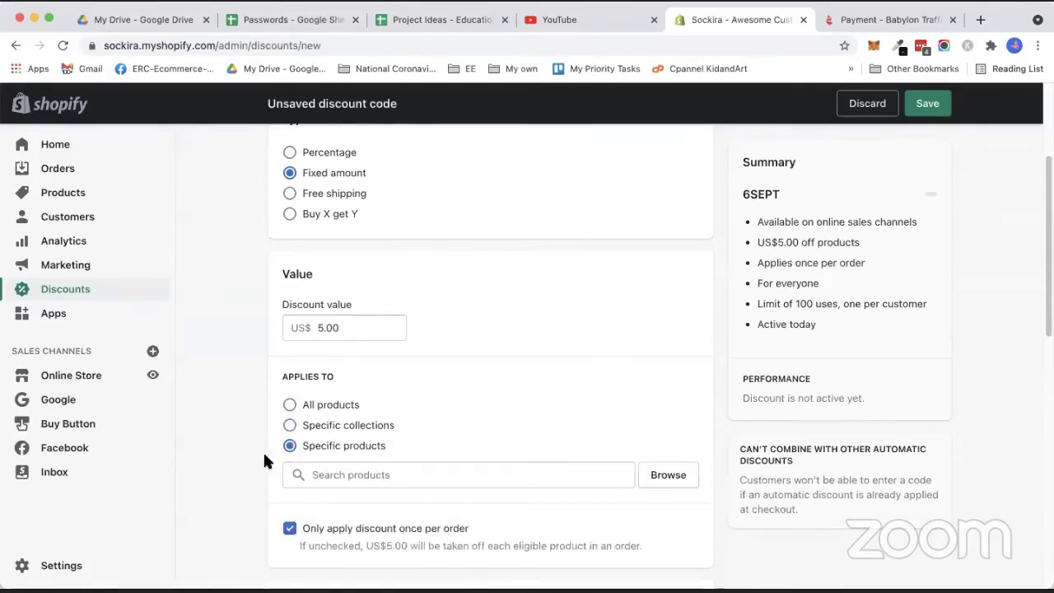
pyautogui.click(318, 407)
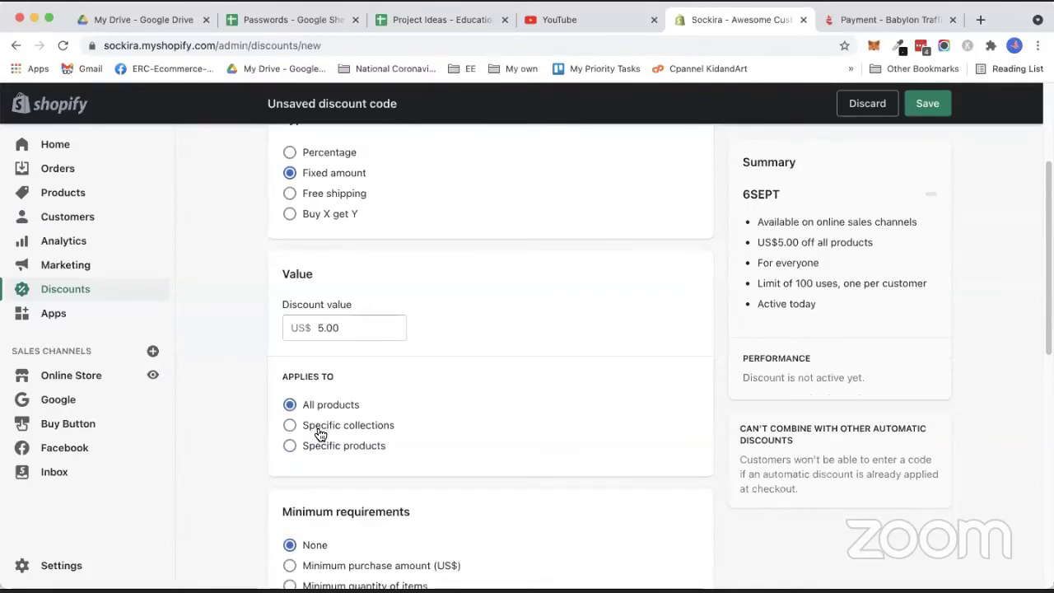
pyautogui.click(320, 428)
pyautogui.click(290, 445)
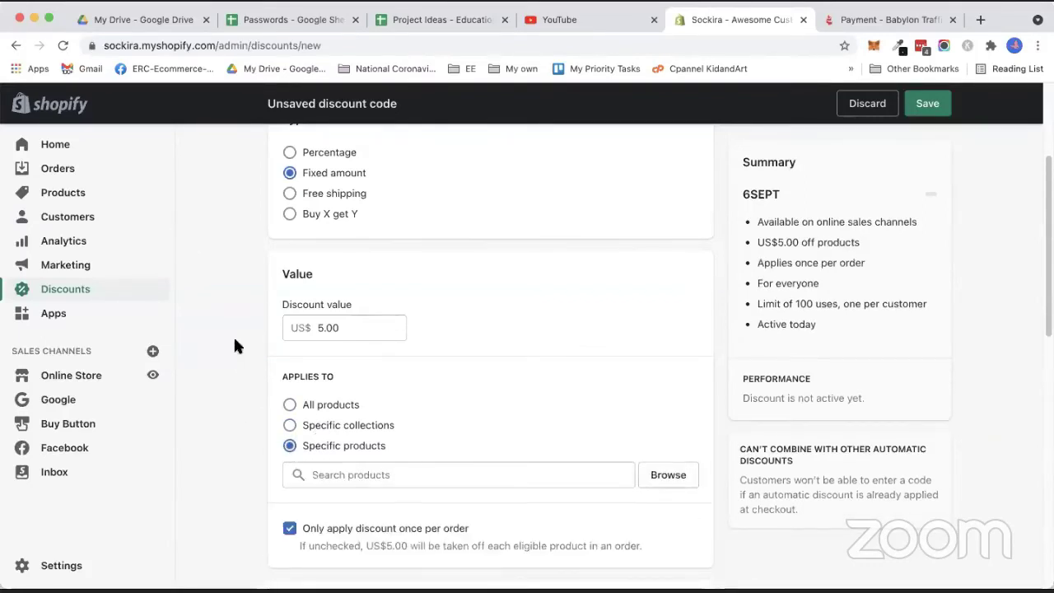
pyautogui.click(303, 407)
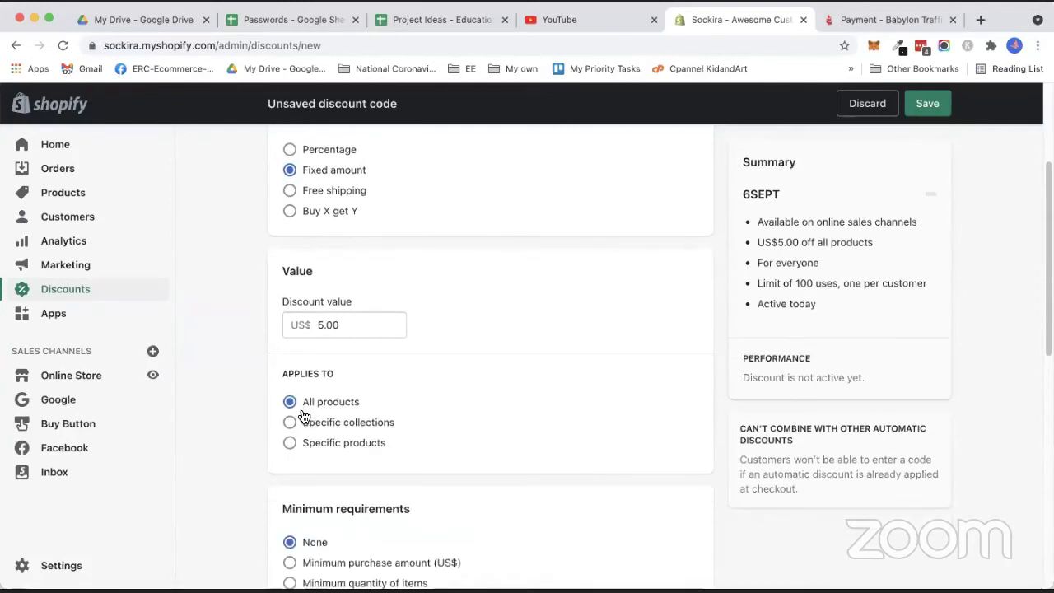
pyautogui.scroll(-2, 288, 426)
pyautogui.scroll(-1, 284, 441)
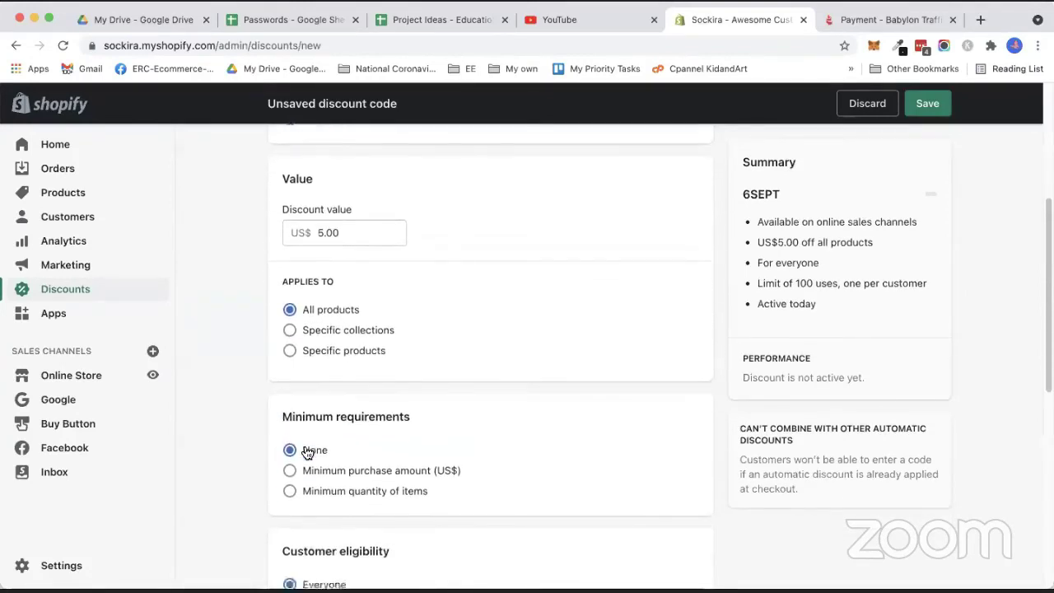
pyautogui.click(315, 464)
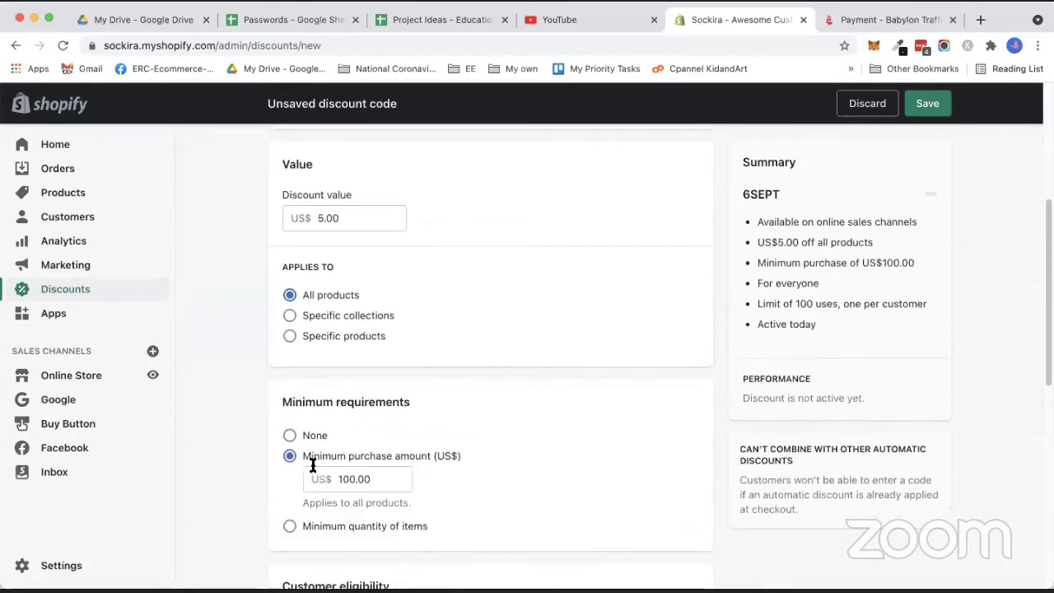
pyautogui.click(317, 525)
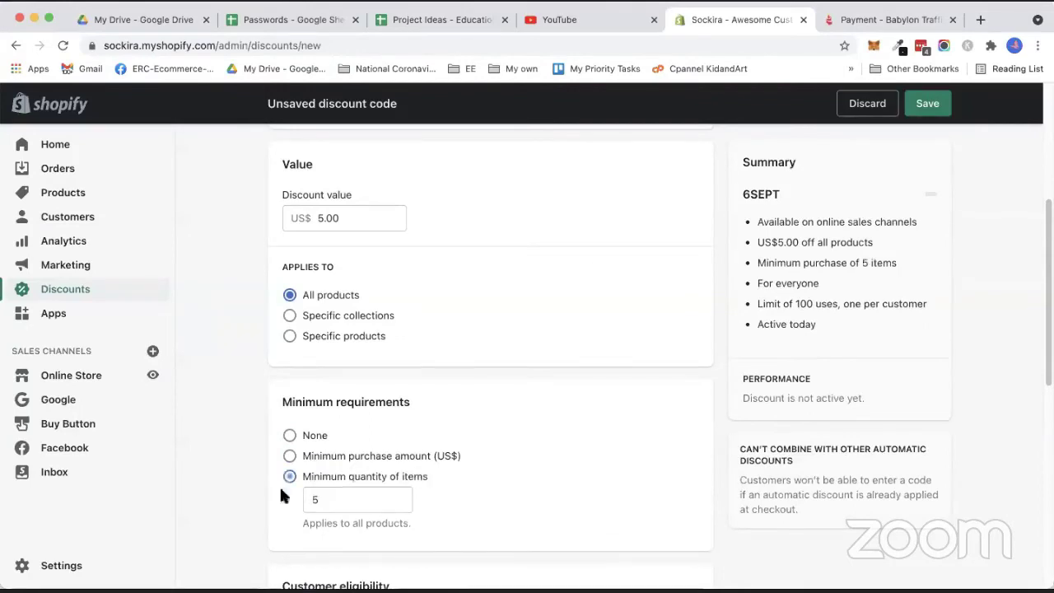
pyautogui.click(313, 444)
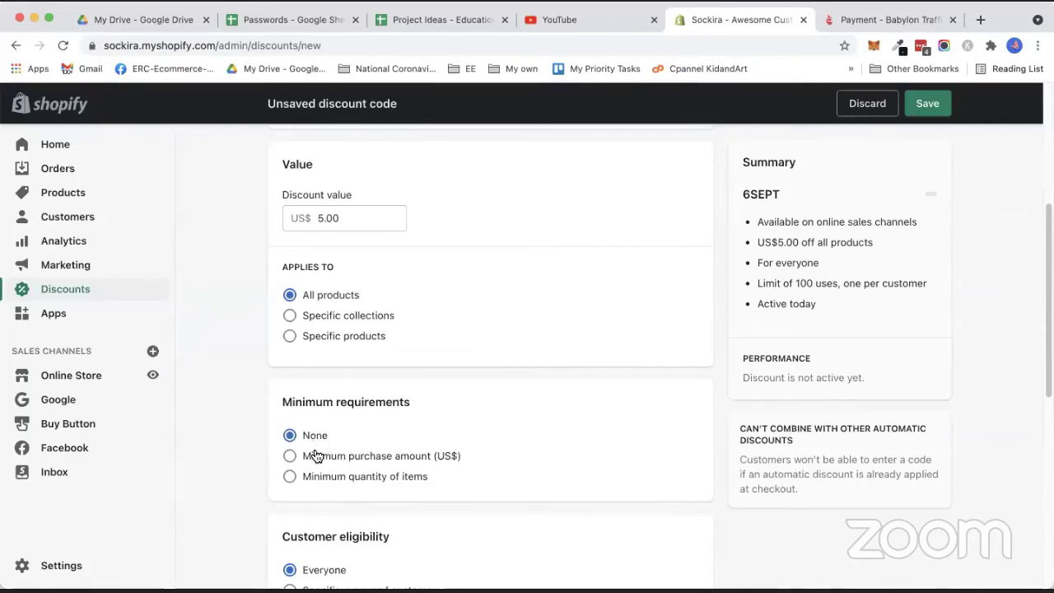
pyautogui.click(313, 456)
pyautogui.doubleClick(375, 485)
pyautogui.click(256, 492)
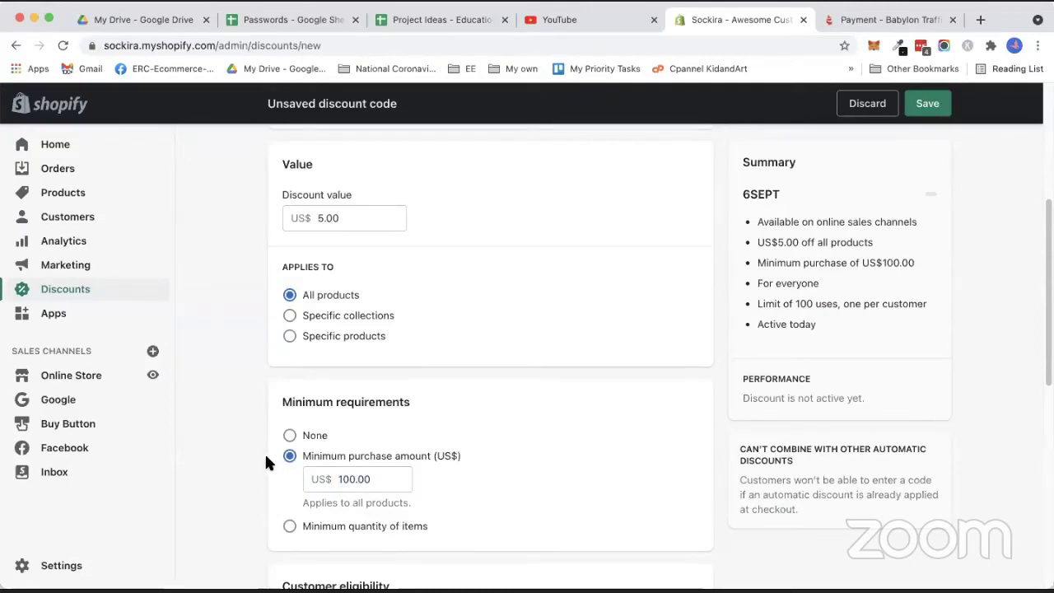
pyautogui.doubleClick(360, 479)
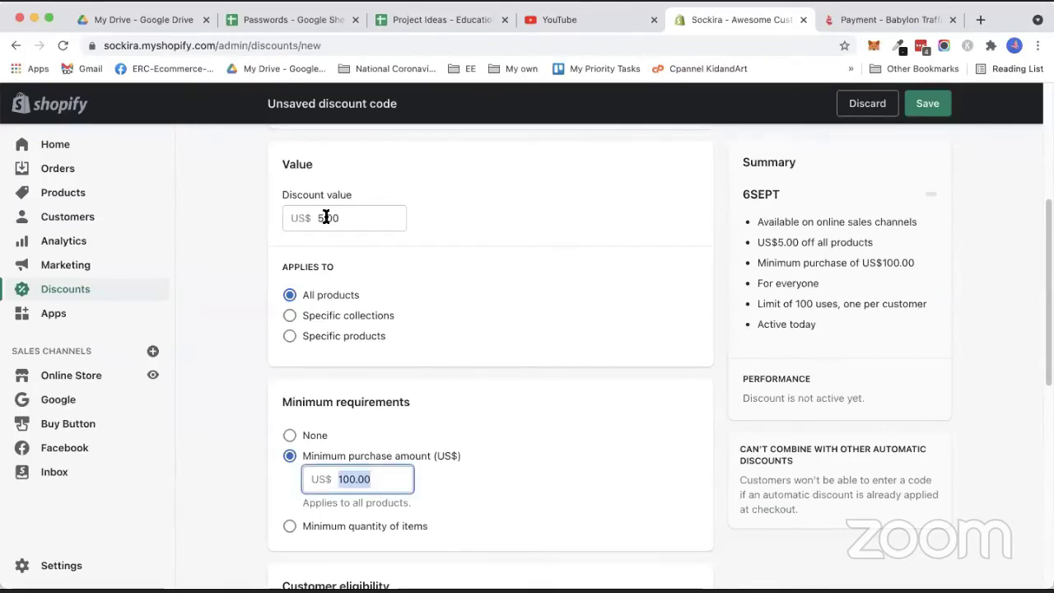
pyautogui.scroll(-3, 271, 420)
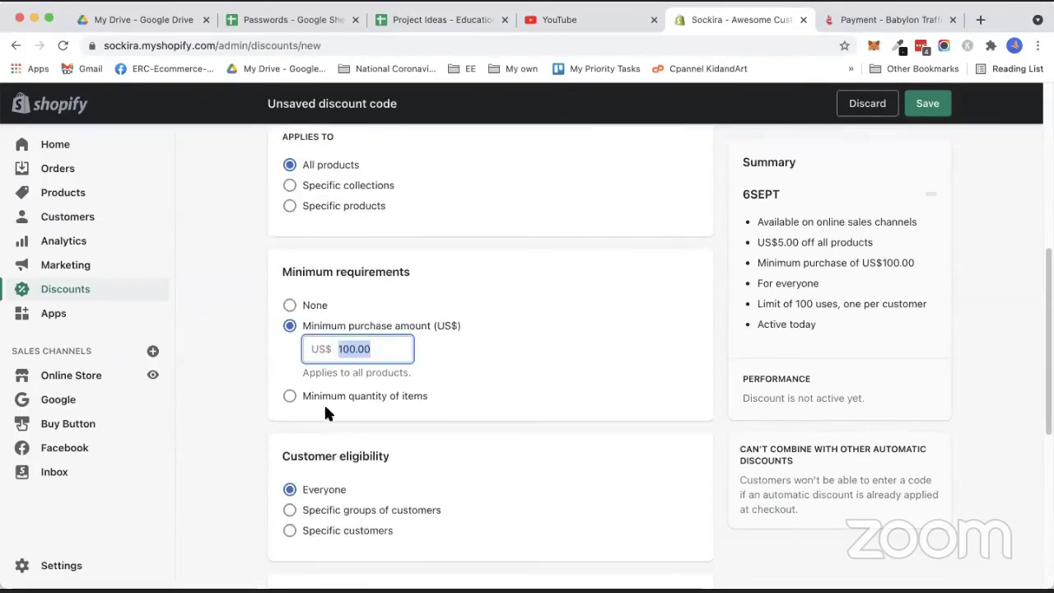
pyautogui.click(331, 399)
pyautogui.click(304, 375)
pyautogui.press('BackSpace')
pyautogui.write('2')
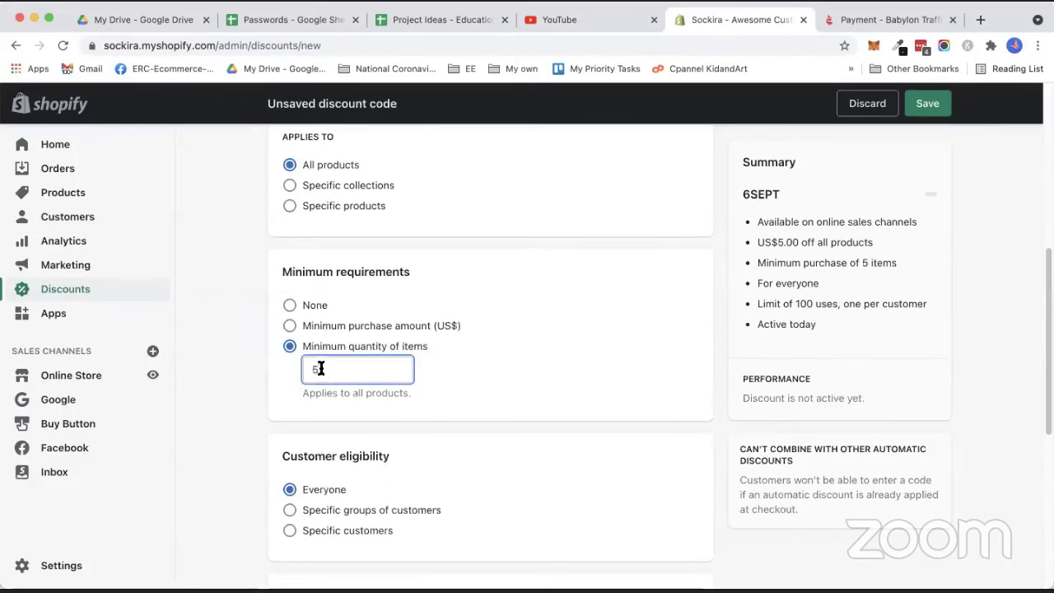
pyautogui.click(230, 469)
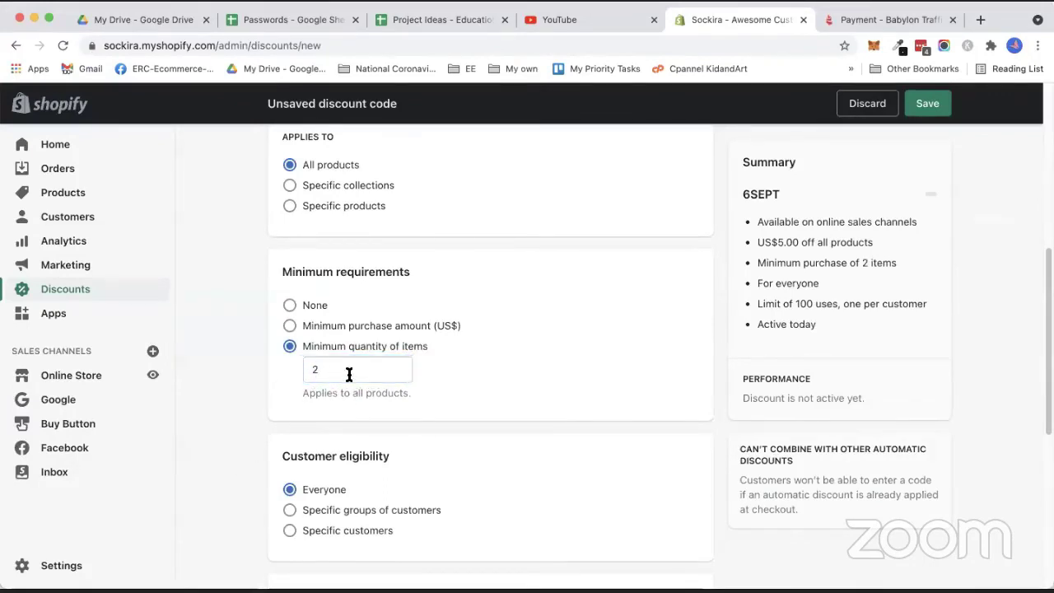
pyautogui.click(313, 313)
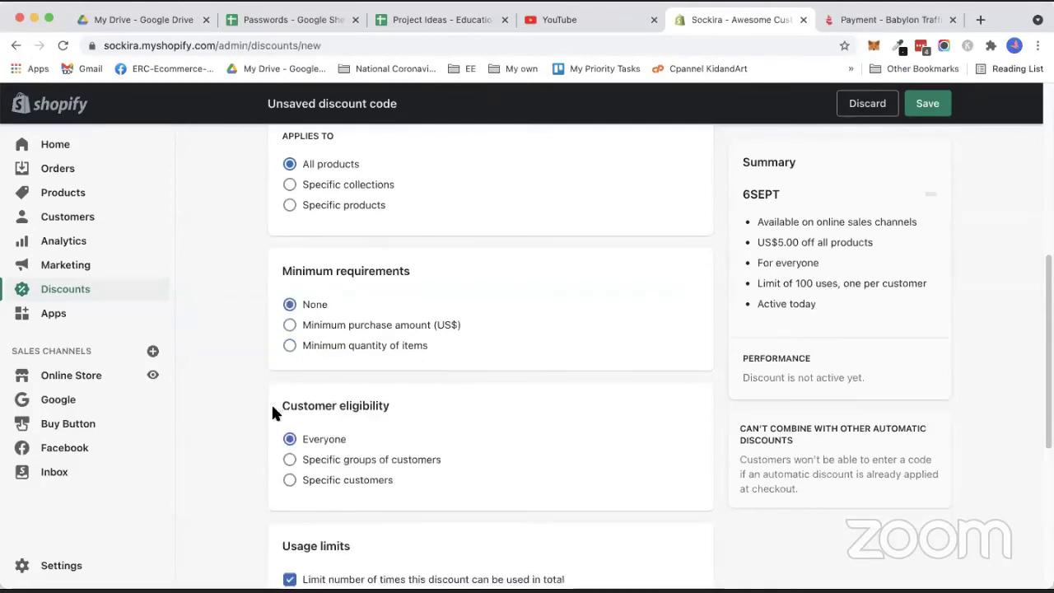
# Step: Review usage limits and active dates, then make the discount type Free shipping
pyautogui.scroll(-1, 272, 402)
pyautogui.scroll(-6, 309, 469)
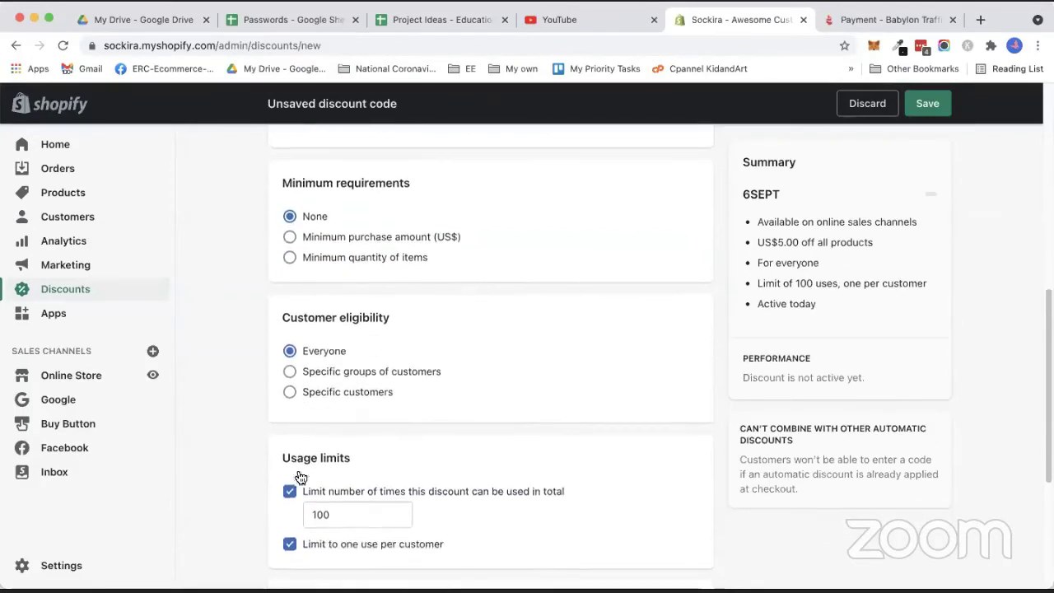
pyautogui.scroll(-2, 333, 498)
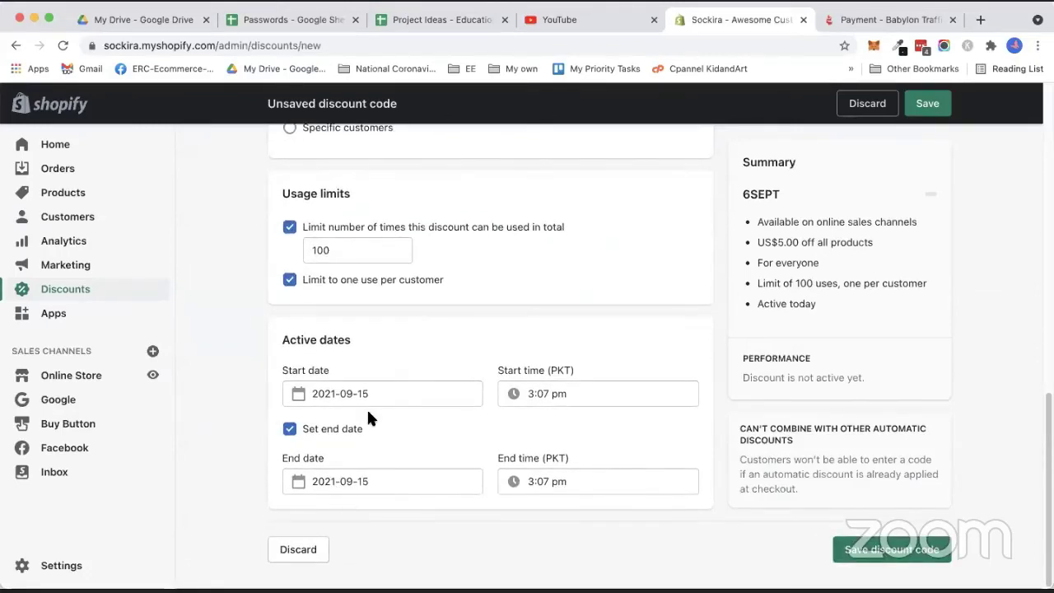
pyautogui.scroll(10, 370, 418)
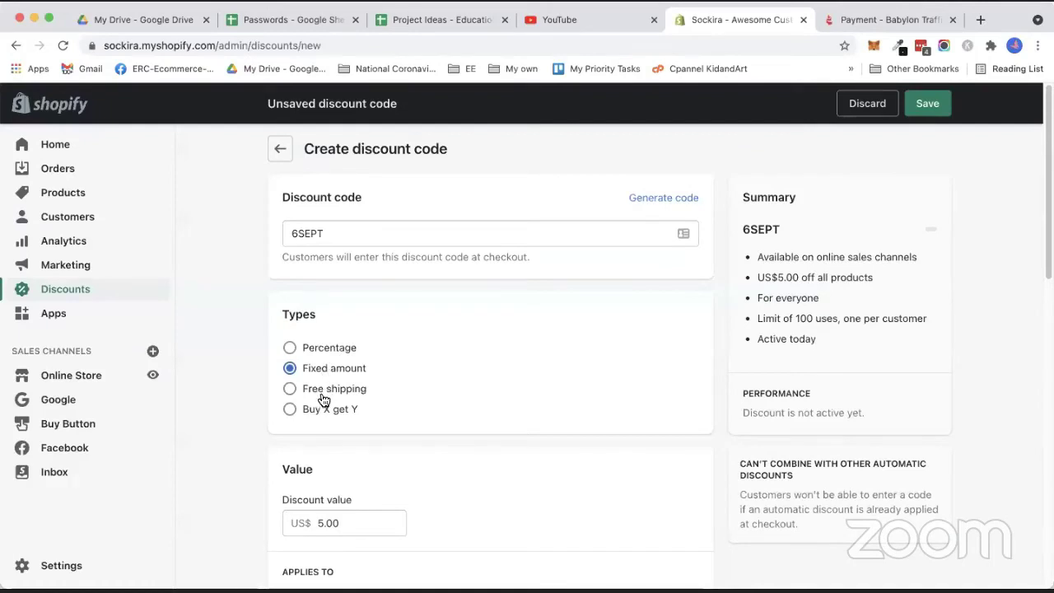
pyautogui.click(323, 391)
pyautogui.scroll(-1, 288, 386)
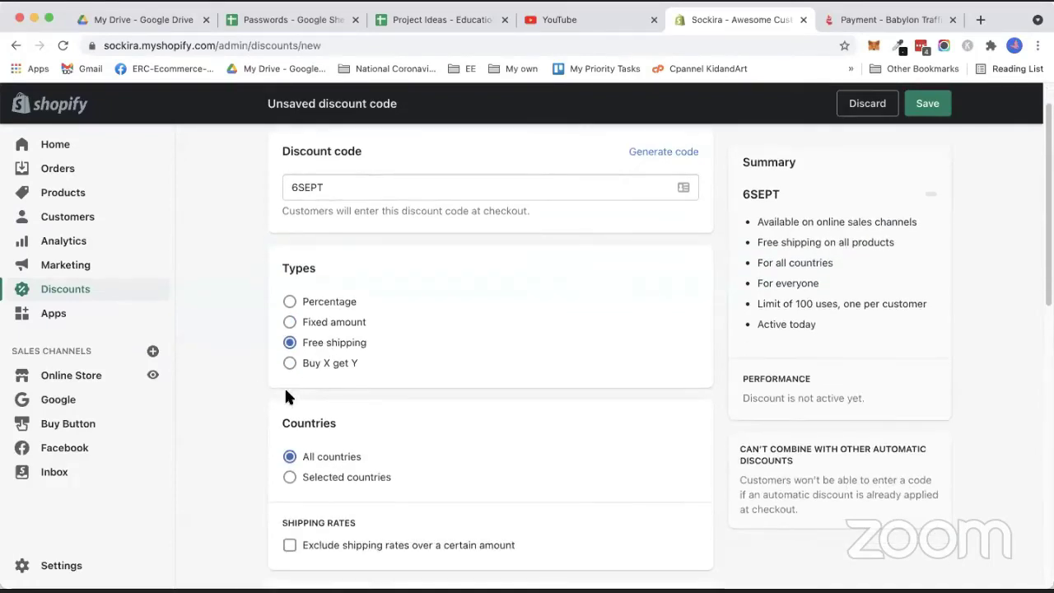
pyautogui.scroll(1, 284, 362)
pyautogui.moveTo(323, 234); pyautogui.dragTo(278, 236)
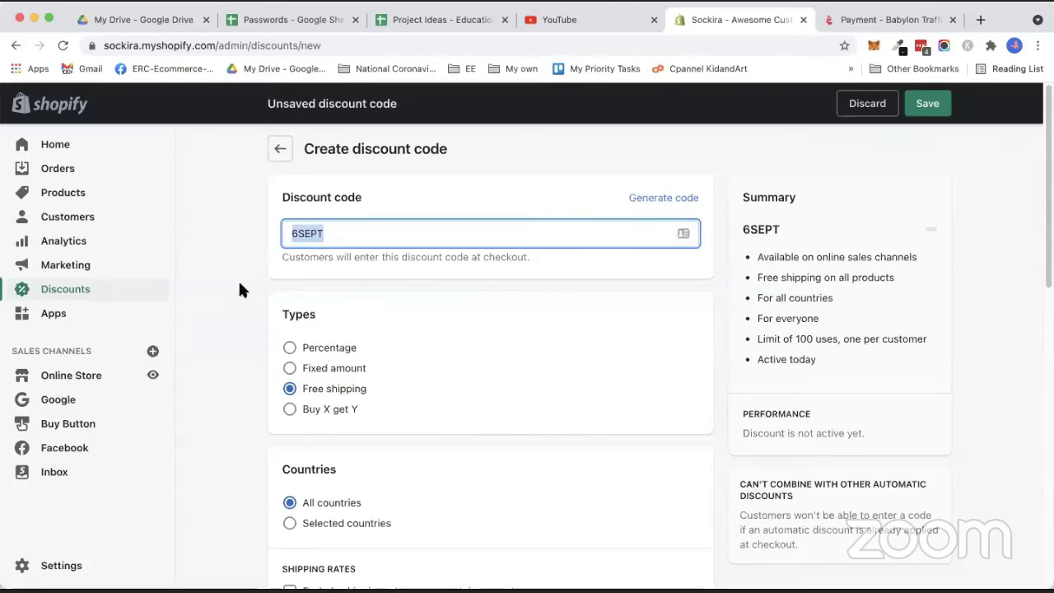
pyautogui.scroll(-2, 277, 410)
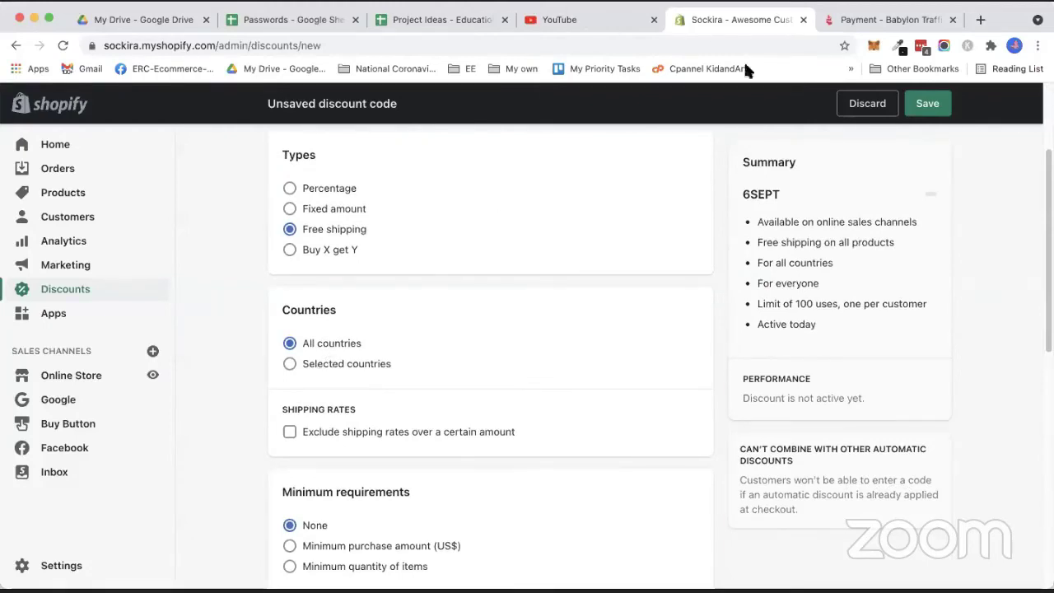
pyautogui.click(350, 365)
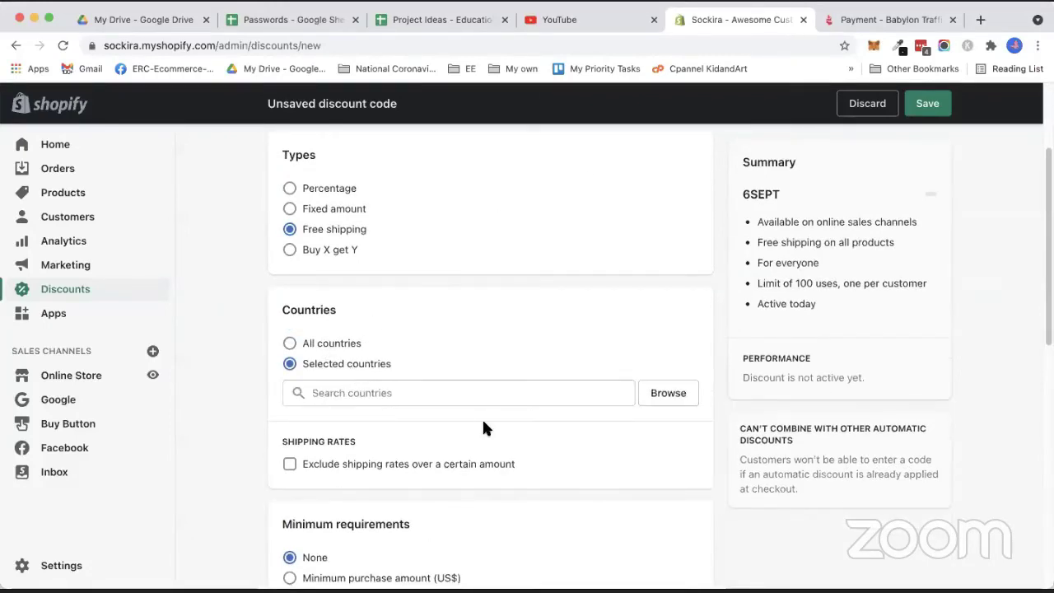
pyautogui.click(662, 397)
pyautogui.click(384, 368)
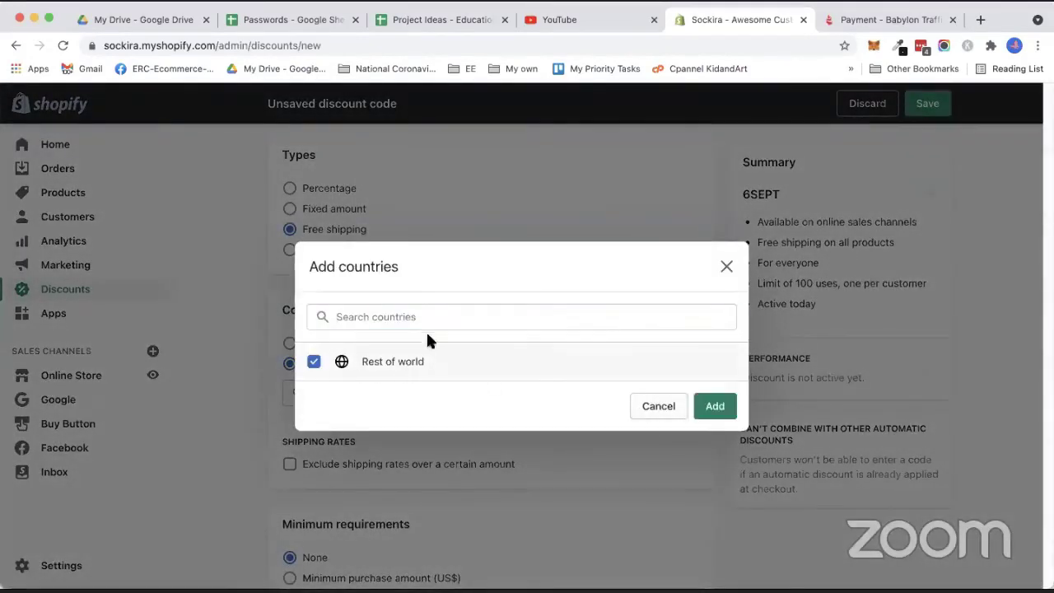
pyautogui.click(658, 406)
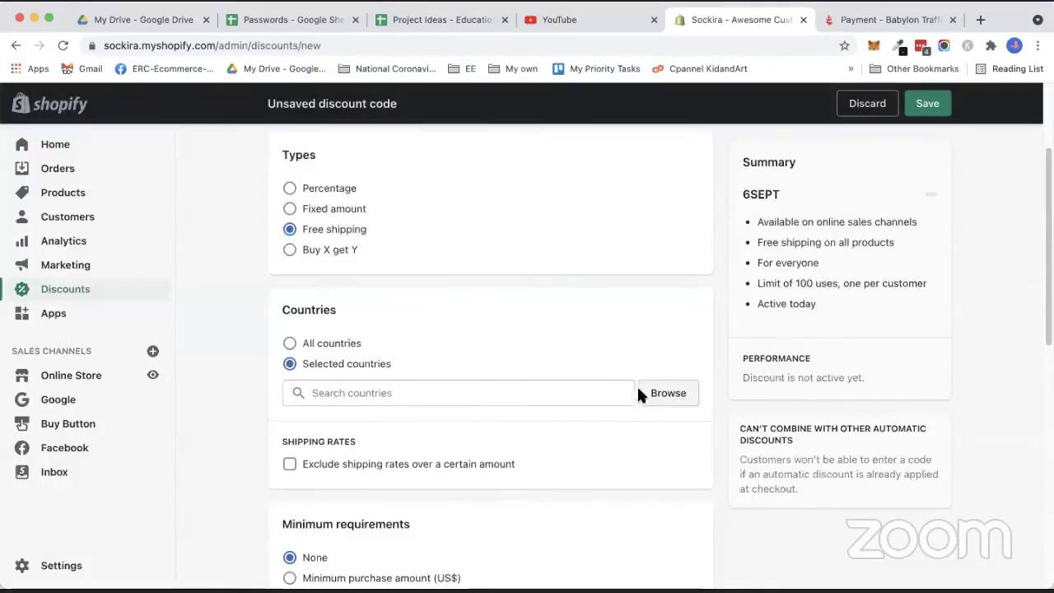
pyautogui.click(642, 393)
pyautogui.write('p')
pyautogui.press('BackSpace')
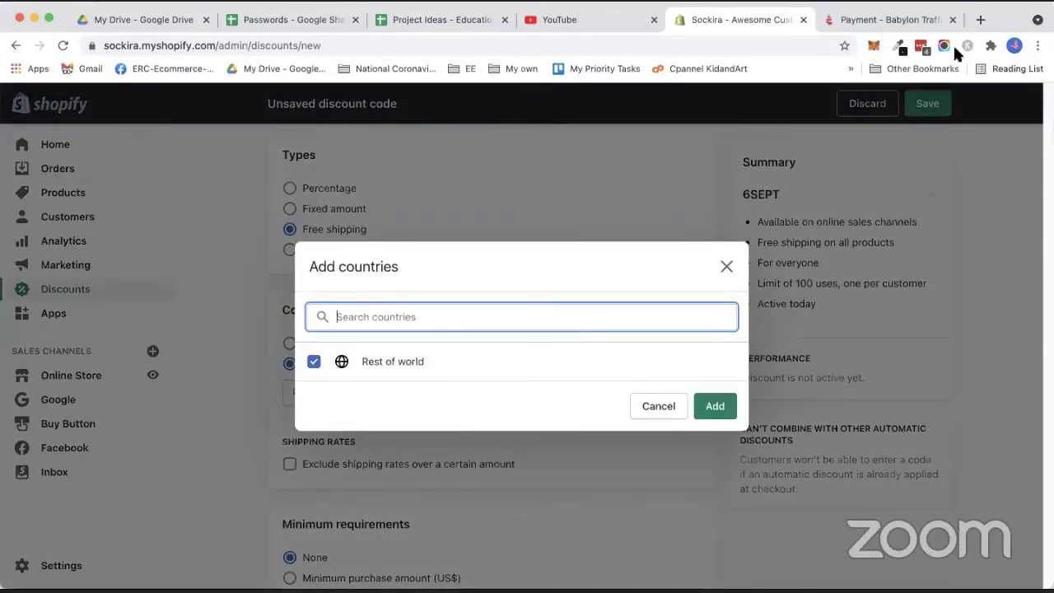
pyautogui.click(718, 407)
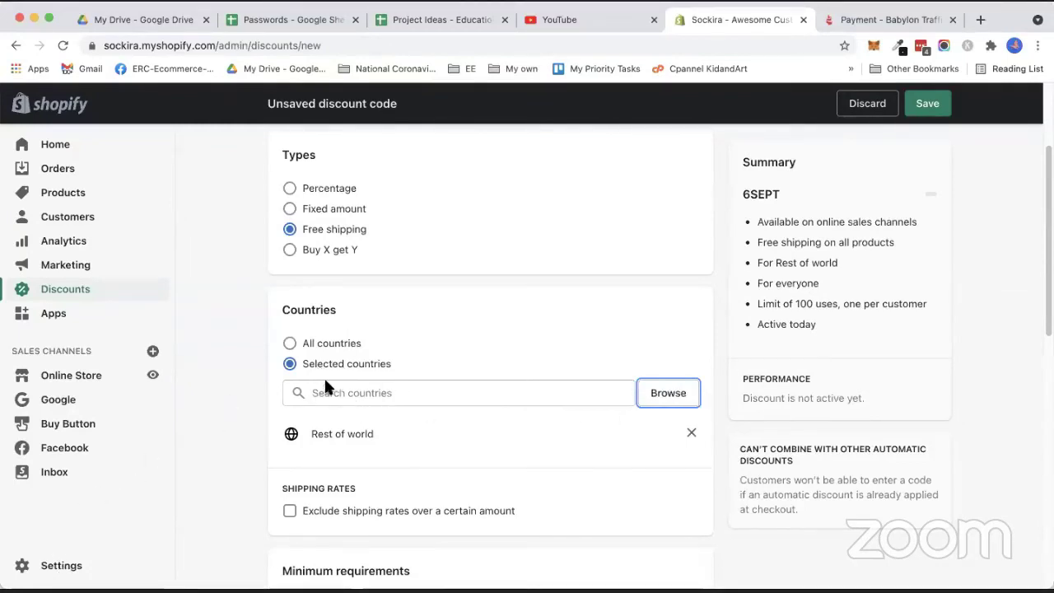
pyautogui.click(333, 344)
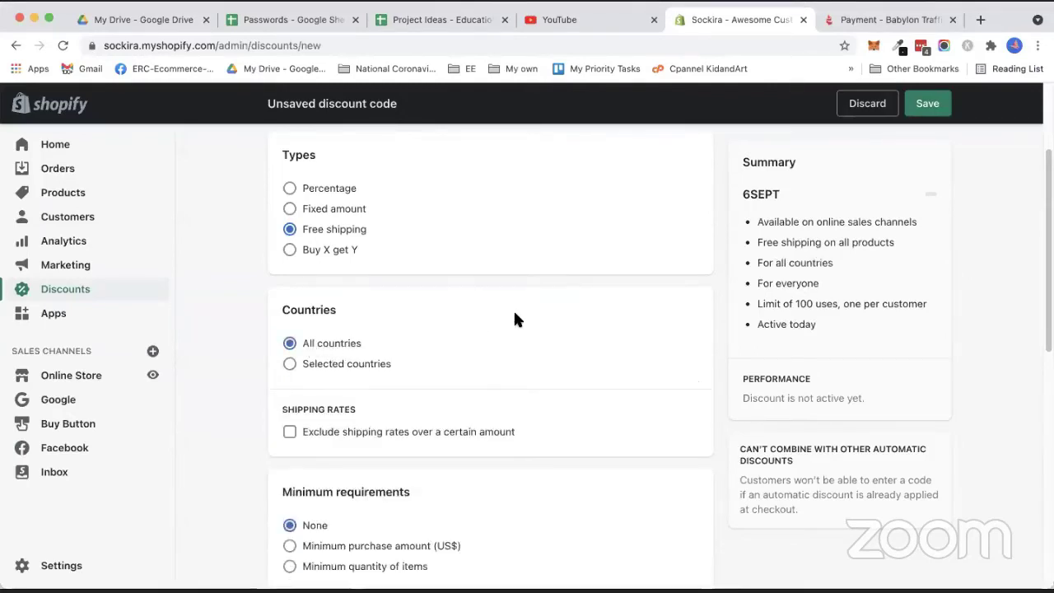
# Step: Exclude shipping rates over US$50.00 from the free shipping offer
pyautogui.scroll(-1, 379, 419)
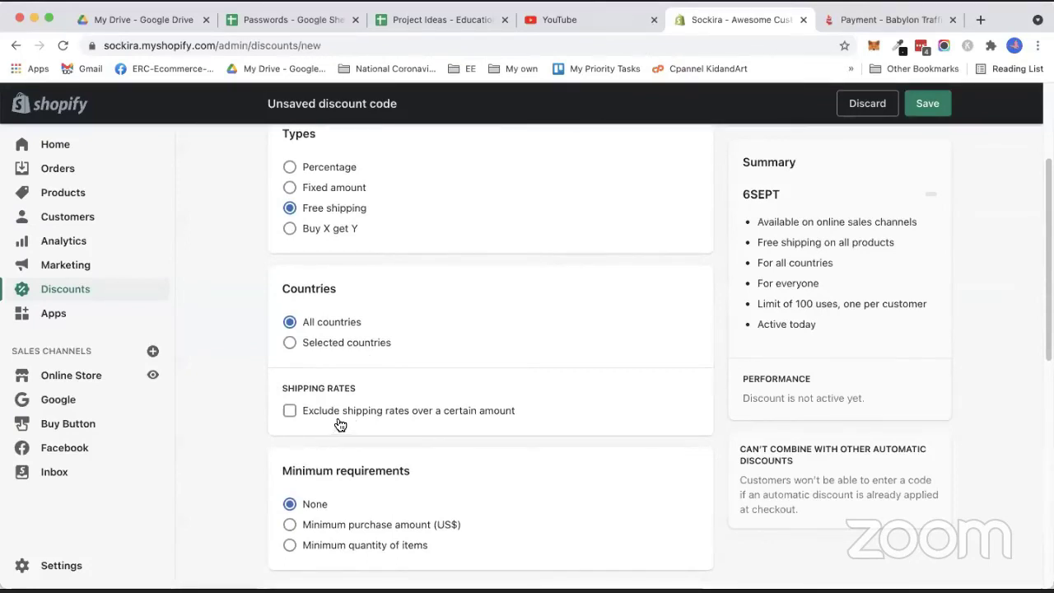
pyautogui.click(396, 425)
pyautogui.click(384, 432)
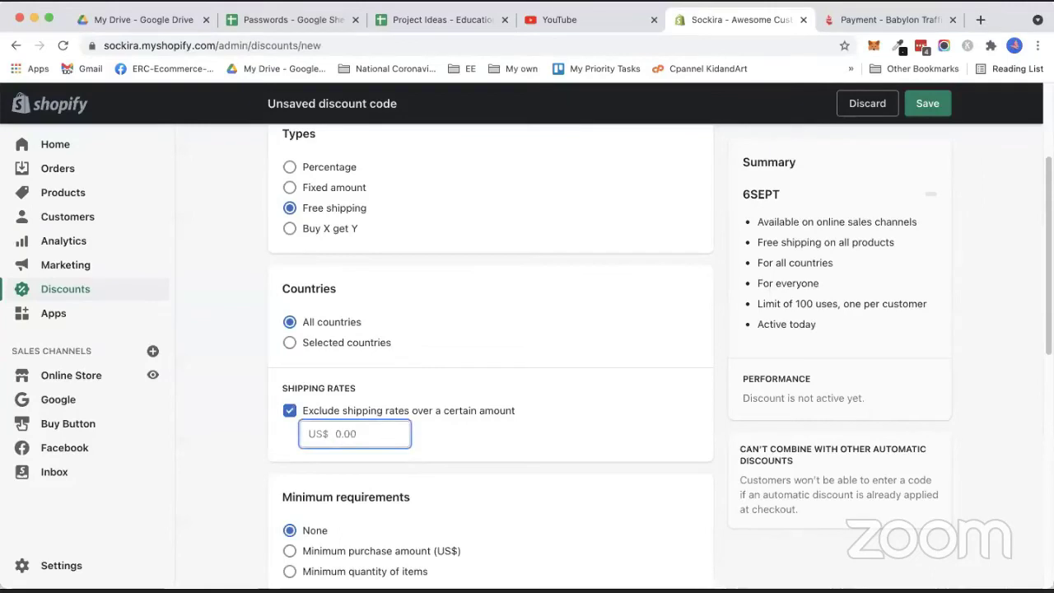
pyautogui.write('50')
pyautogui.click(250, 488)
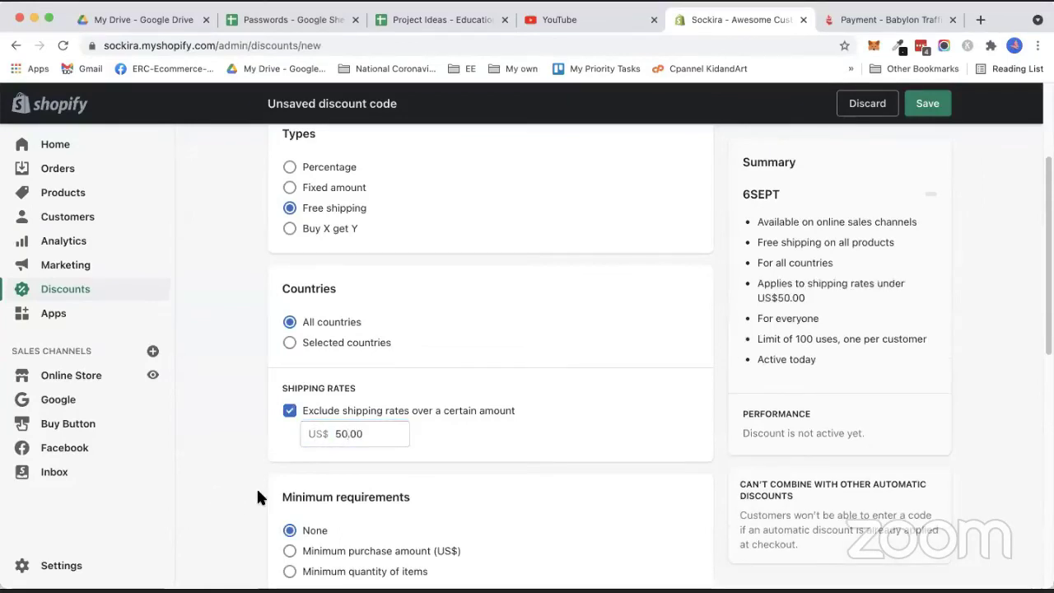
pyautogui.click(370, 438)
pyautogui.scroll(2, 248, 462)
pyautogui.scroll(-3, 252, 459)
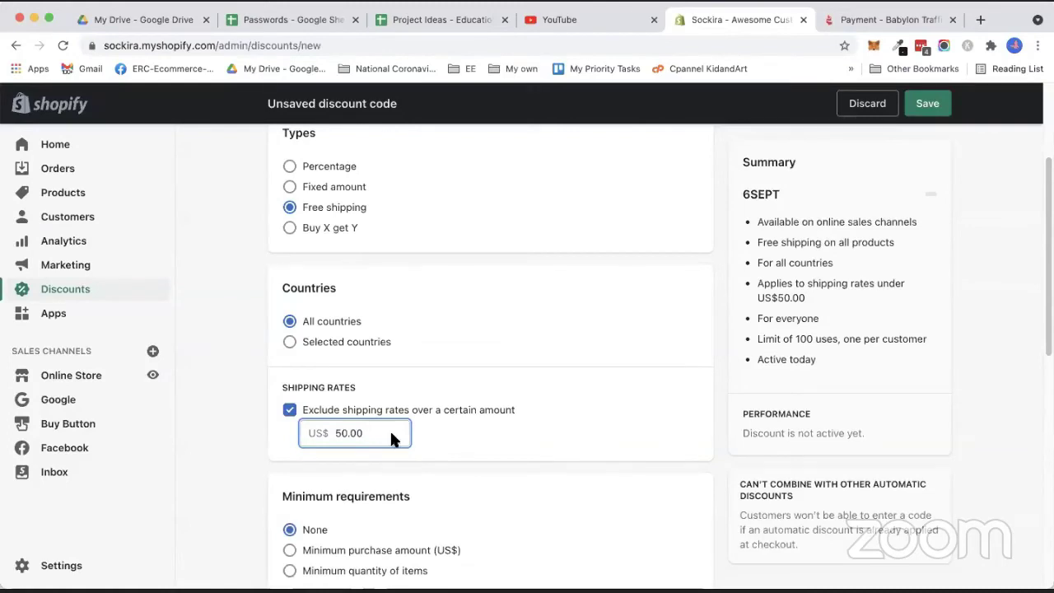
pyautogui.moveTo(388, 432); pyautogui.dragTo(334, 428)
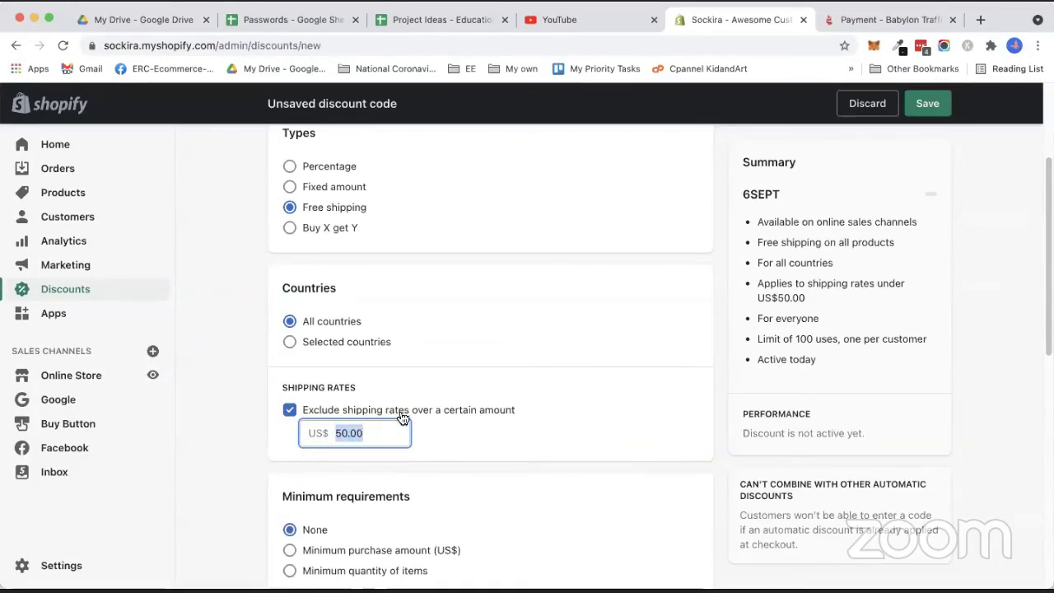
pyautogui.moveTo(379, 432); pyautogui.dragTo(325, 434)
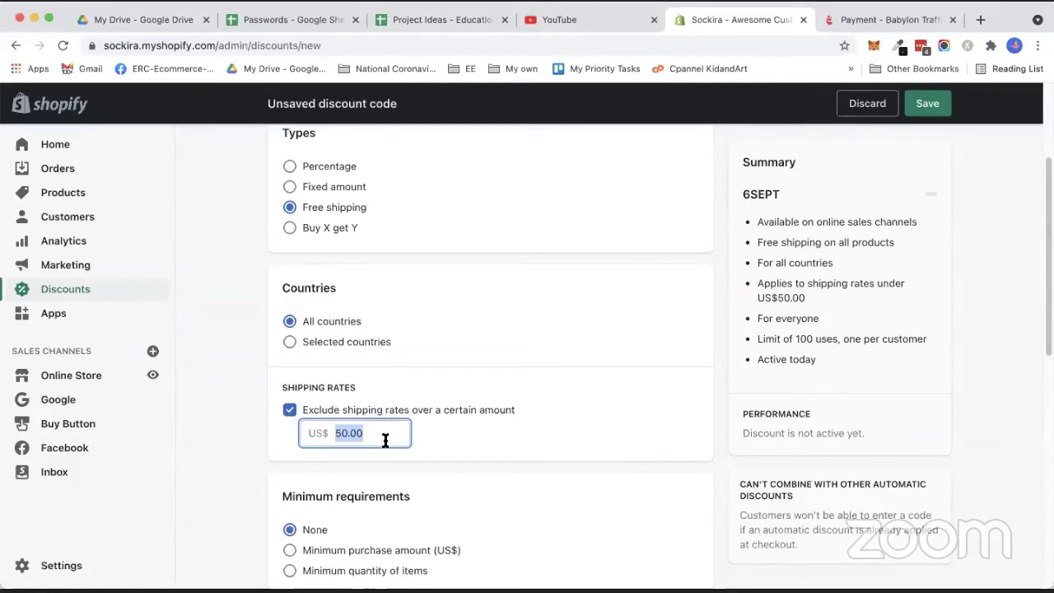
pyautogui.click(387, 435)
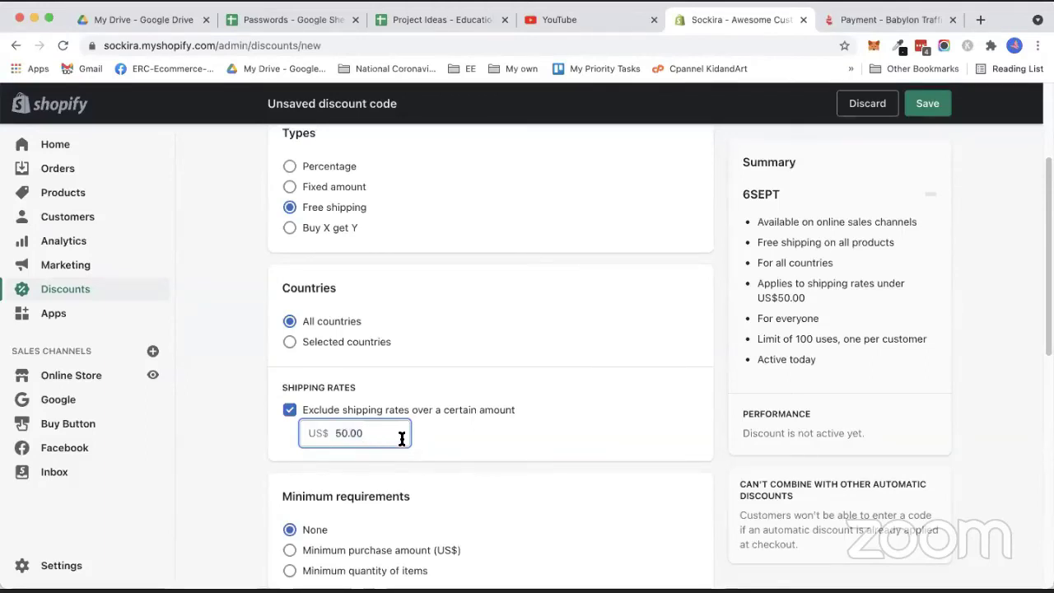
# Step: Change the 6SEPT discount type to Buy X get Y
pyautogui.scroll(-3, 274, 453)
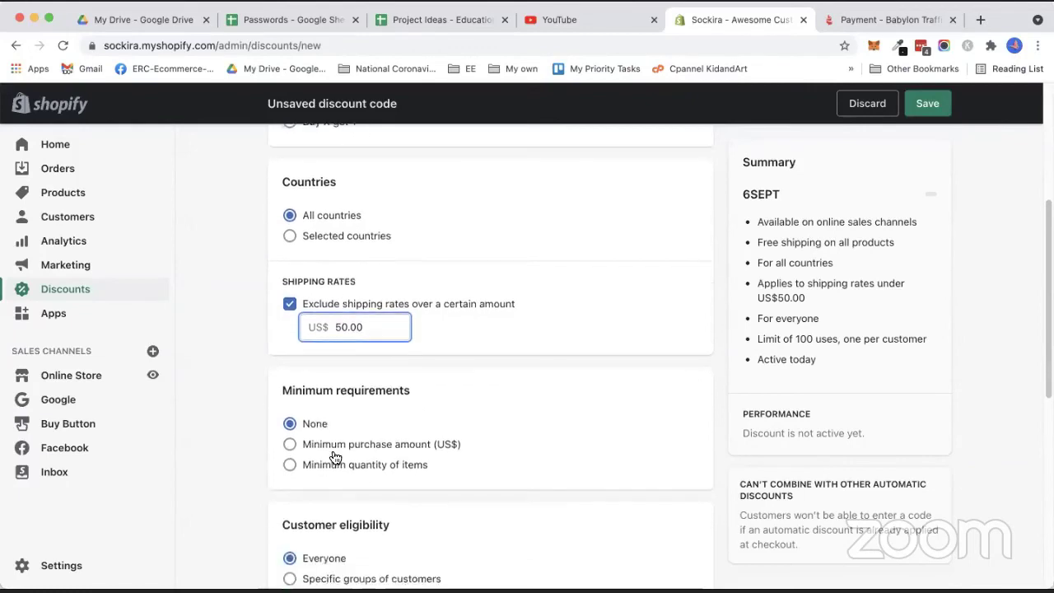
pyautogui.scroll(-5, 336, 457)
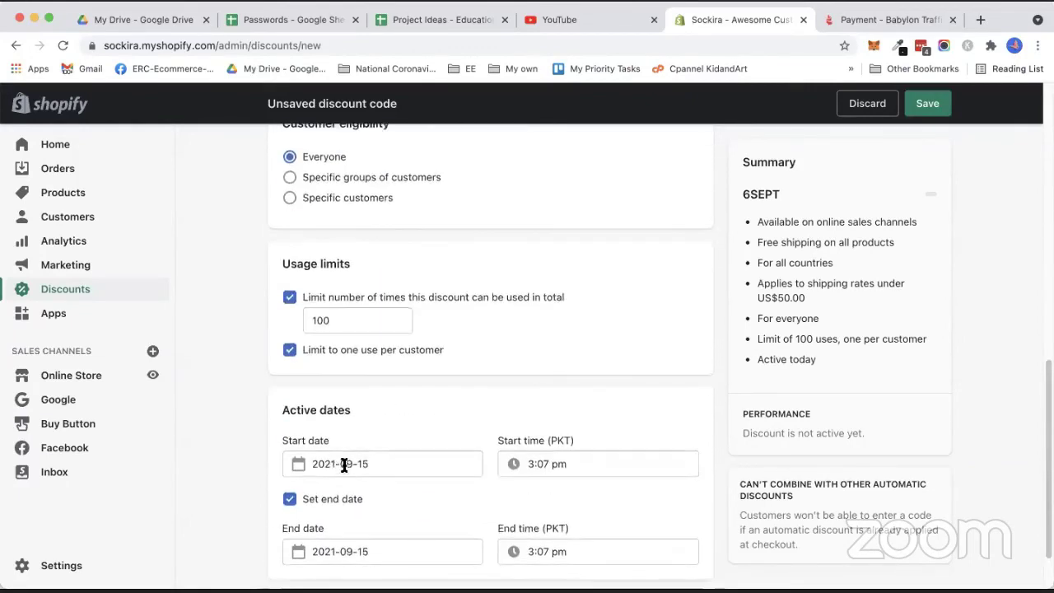
pyautogui.scroll(-2, 349, 474)
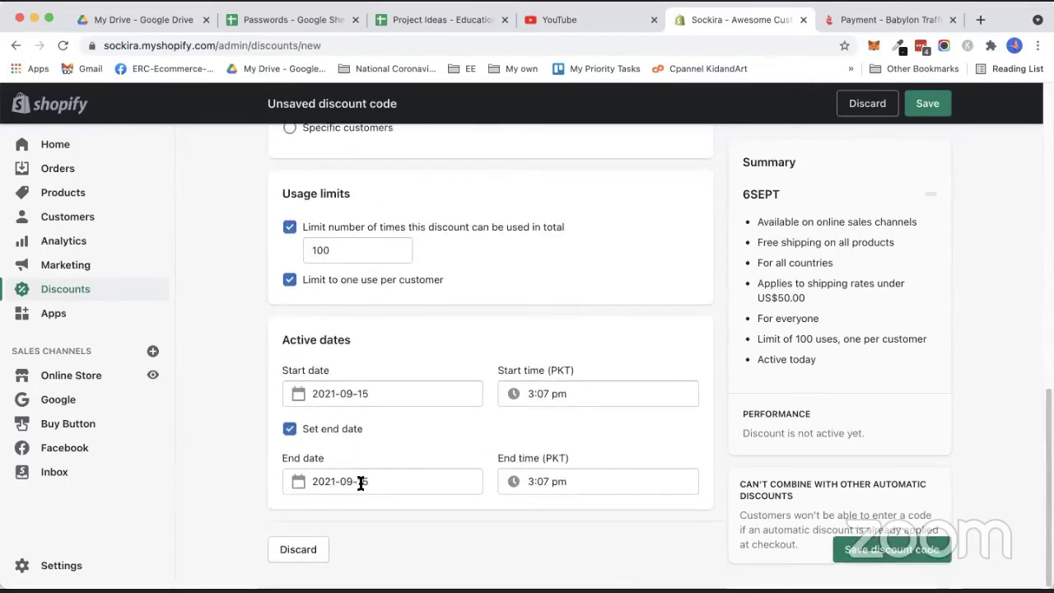
pyautogui.scroll(15, 346, 453)
pyautogui.click(328, 410)
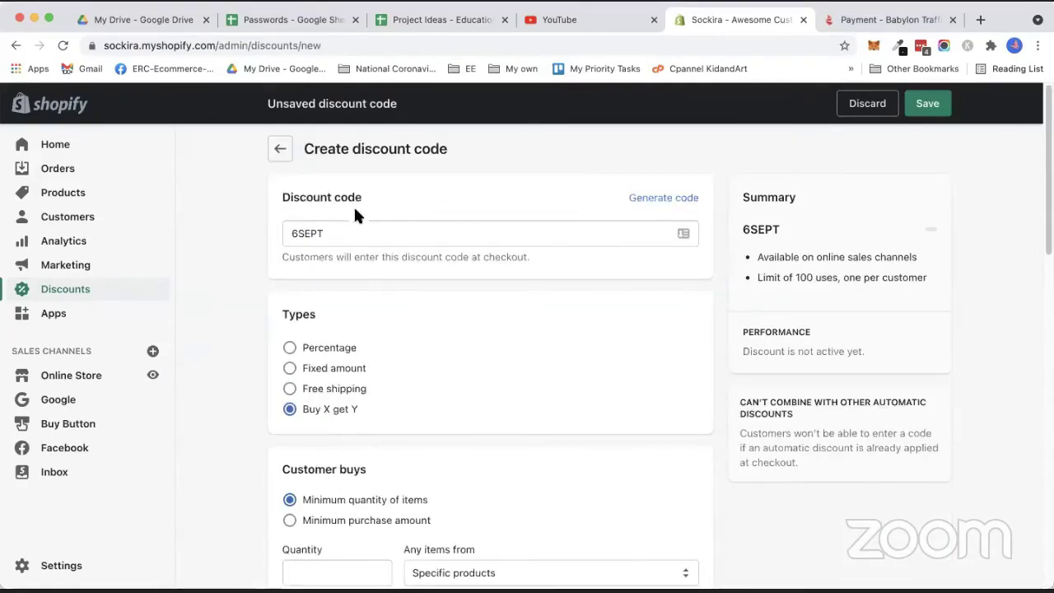
# Step: Under Customer buys, require 1 item from the All Mugs collection
pyautogui.moveTo(330, 226); pyautogui.dragTo(282, 231)
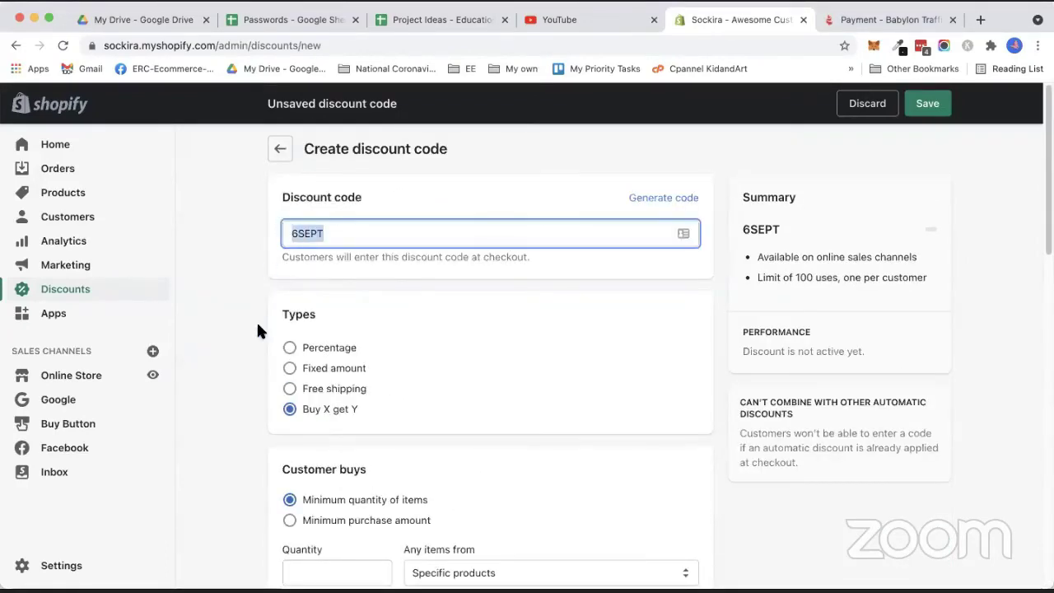
pyautogui.scroll(-3, 260, 362)
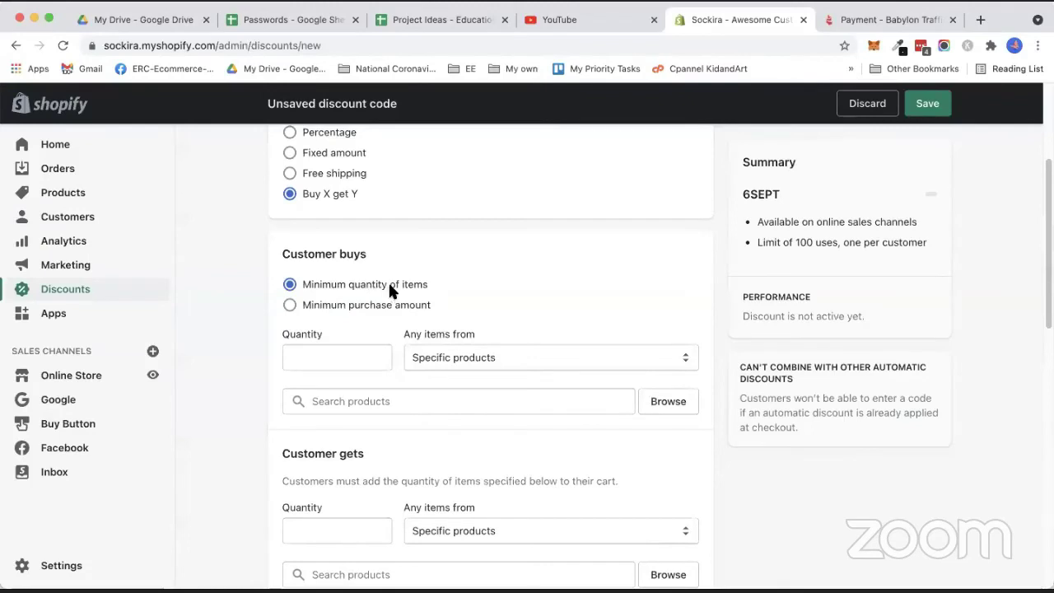
pyautogui.click(339, 358)
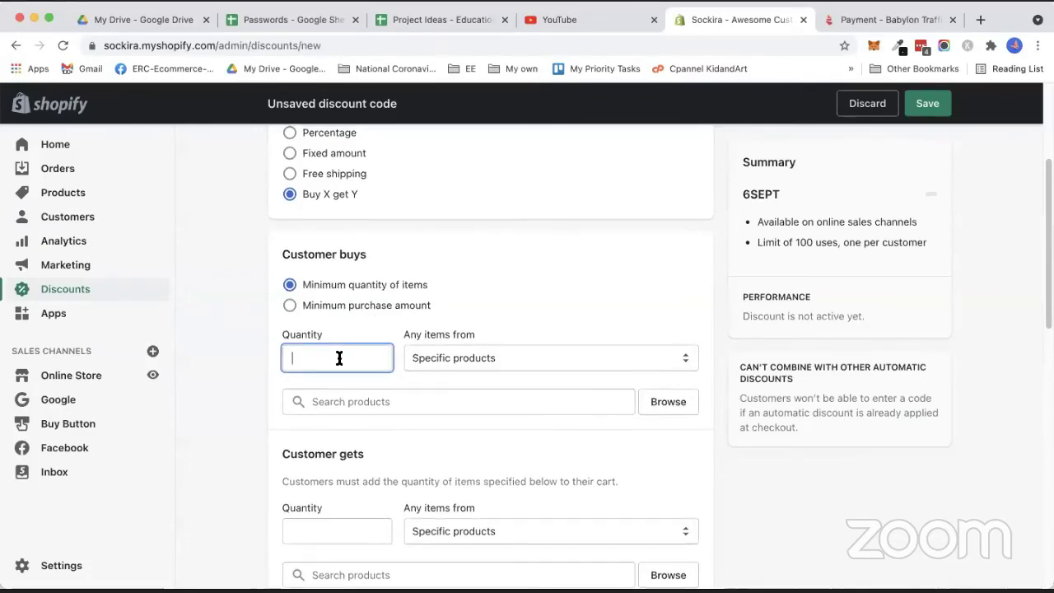
pyautogui.write('1')
pyautogui.click(235, 426)
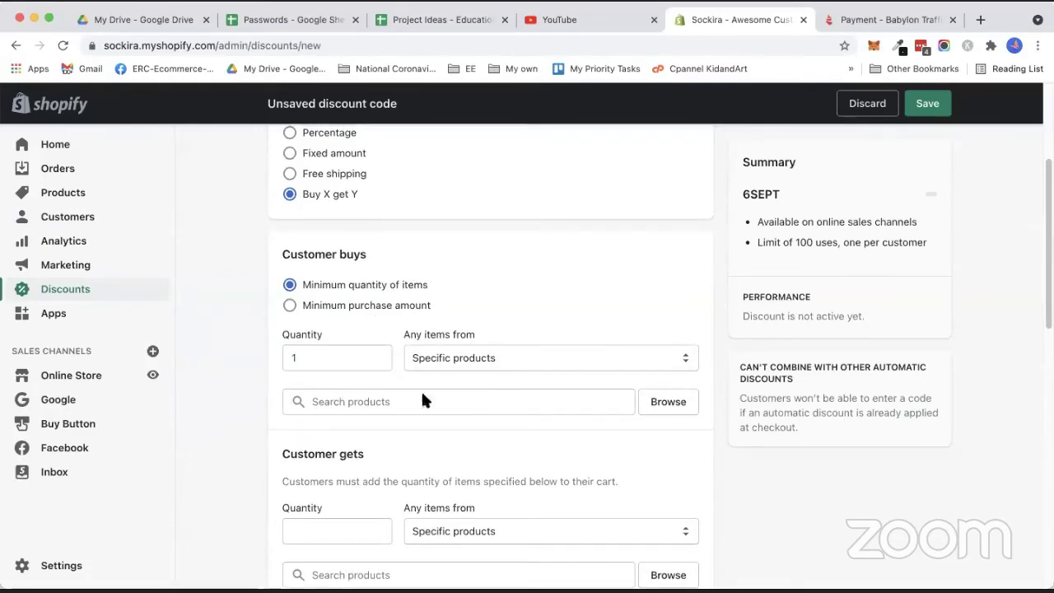
pyautogui.click(540, 359)
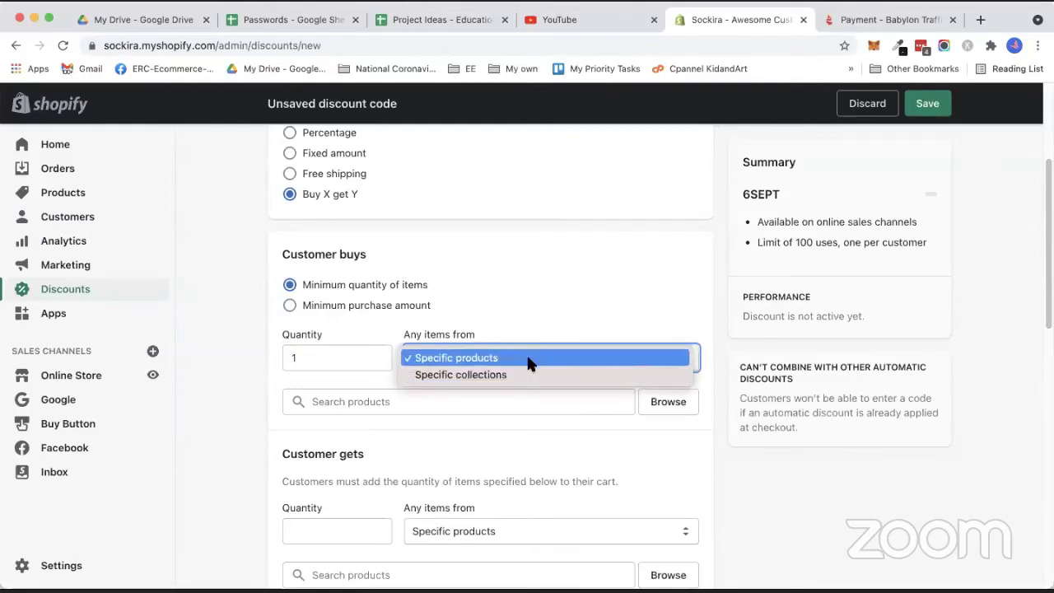
pyautogui.click(531, 376)
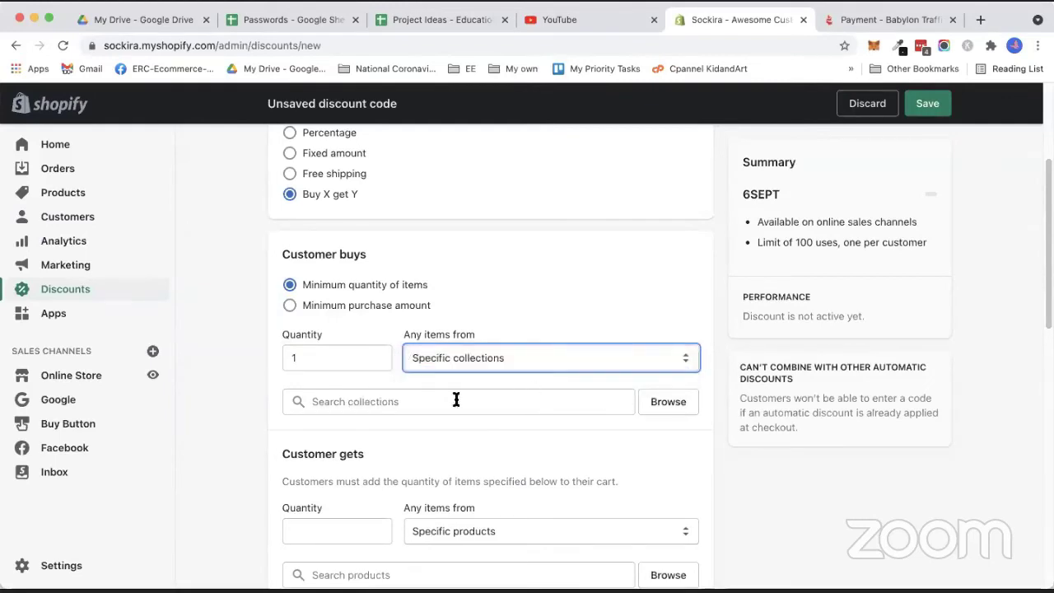
pyautogui.click(618, 411)
pyautogui.click(395, 243)
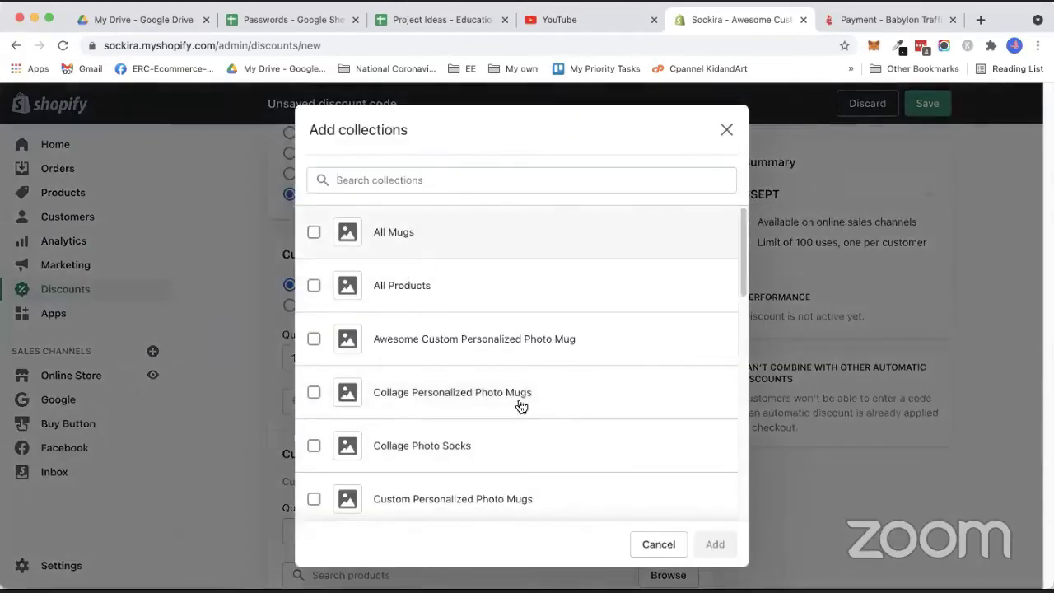
pyautogui.click(716, 542)
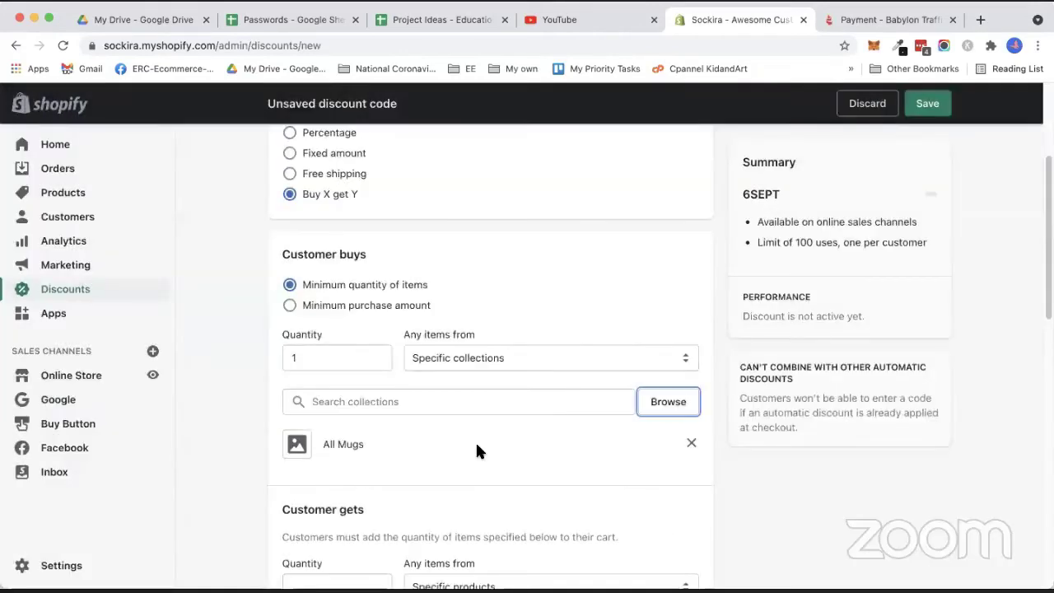
# Step: Under Customer gets, give 1 item from All Mugs completely free
pyautogui.scroll(-2, 221, 417)
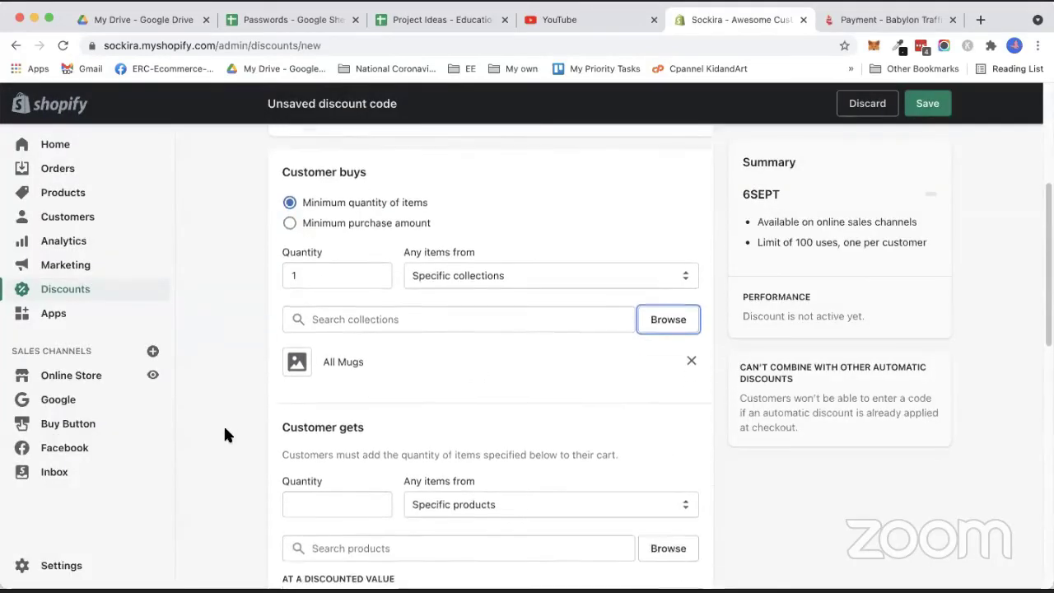
pyautogui.scroll(-4, 280, 430)
pyautogui.click(321, 288)
pyautogui.write('1')
pyautogui.click(499, 299)
pyautogui.click(532, 285)
pyautogui.click(713, 543)
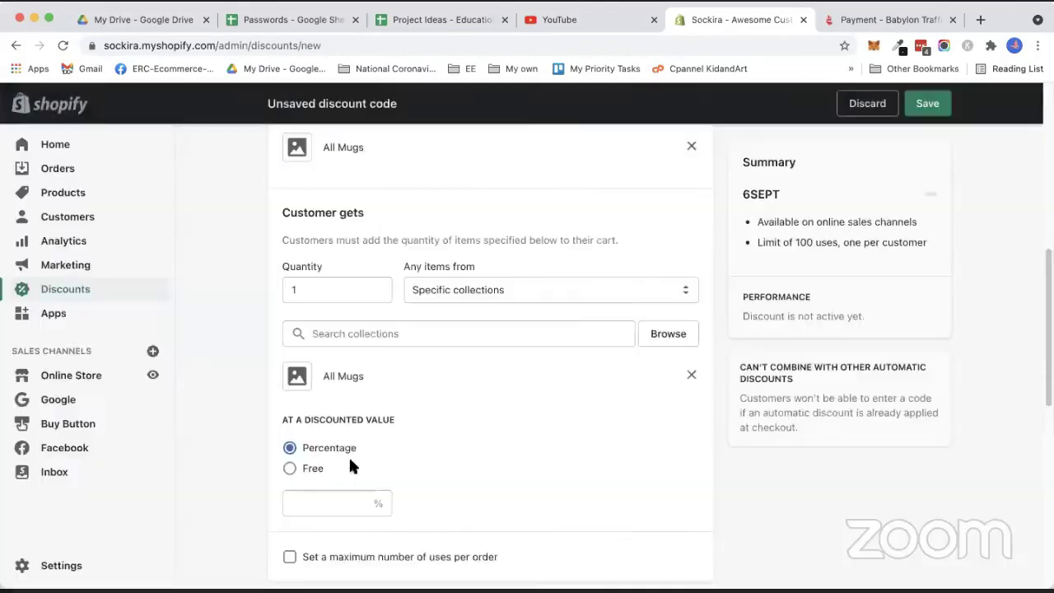
pyautogui.click(289, 471)
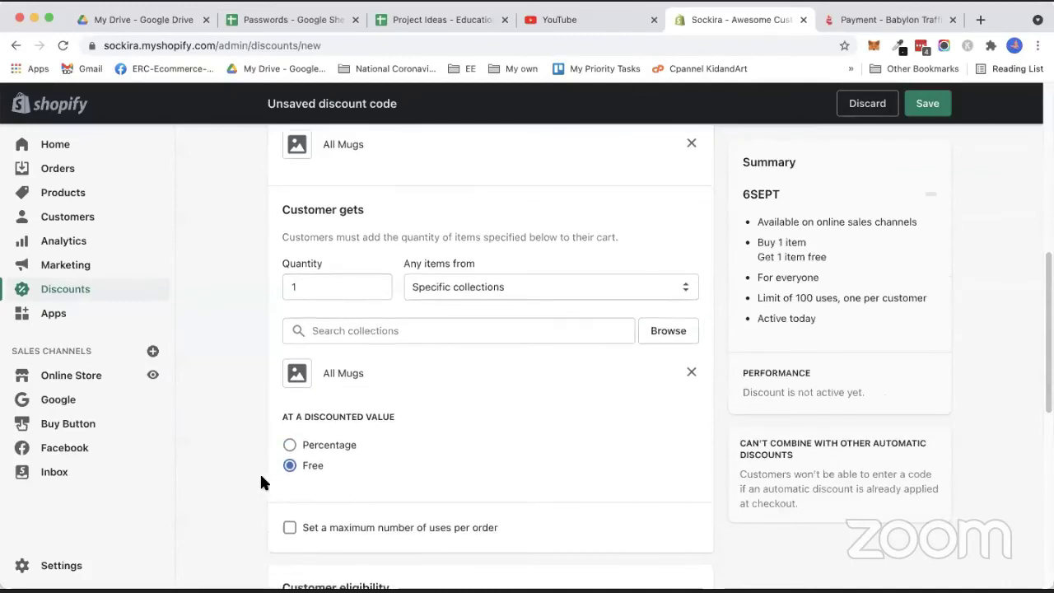
# Step: Raise the Customer buys quantity from 1 to 3 items
pyautogui.scroll(3, 322, 238)
pyautogui.scroll(2, 330, 201)
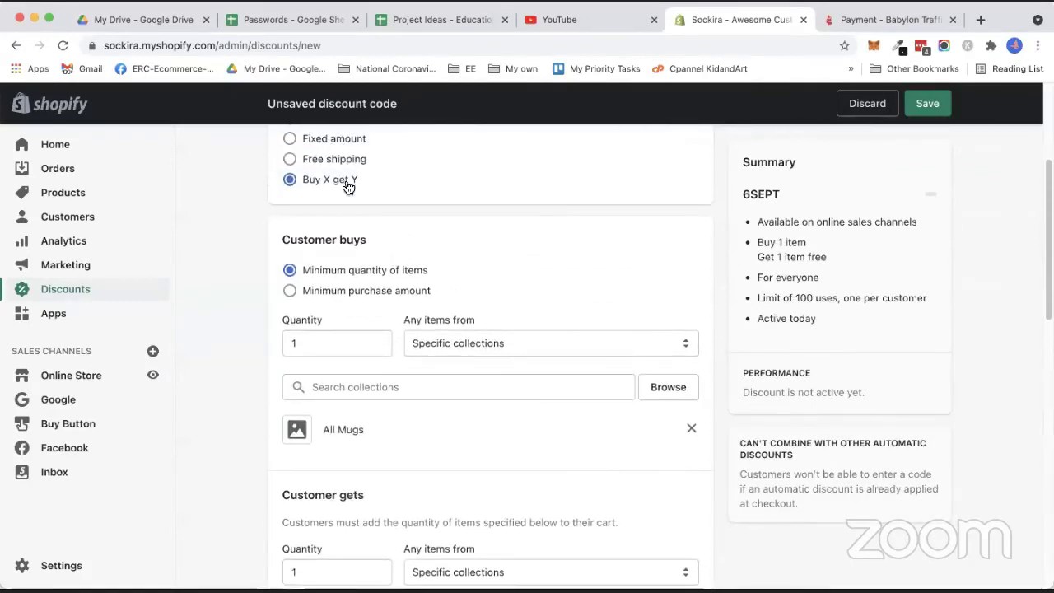
pyautogui.scroll(-1, 276, 343)
pyautogui.scroll(-1, 305, 387)
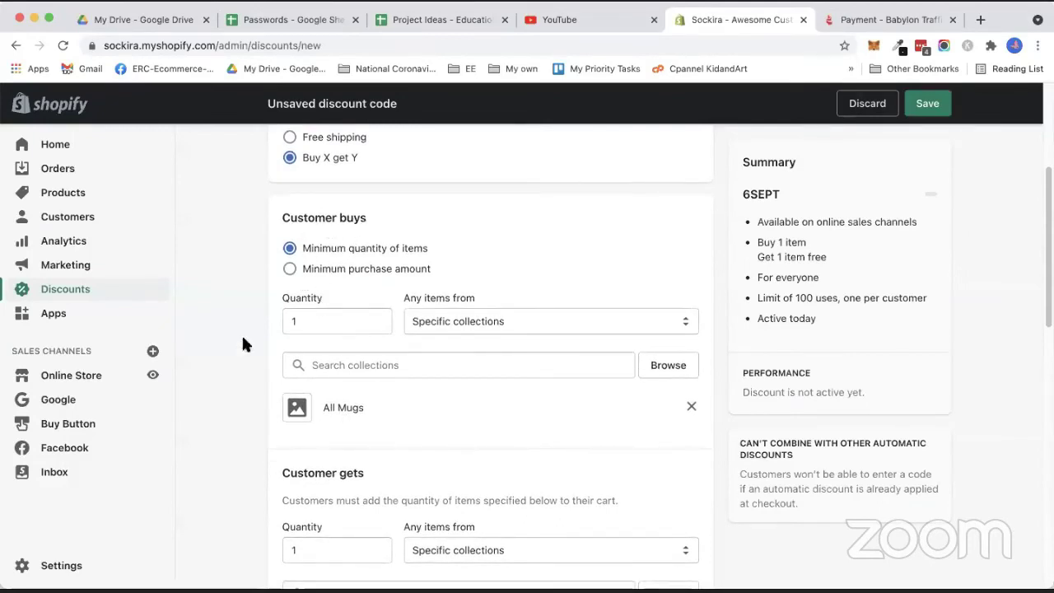
pyautogui.scroll(-5, 253, 369)
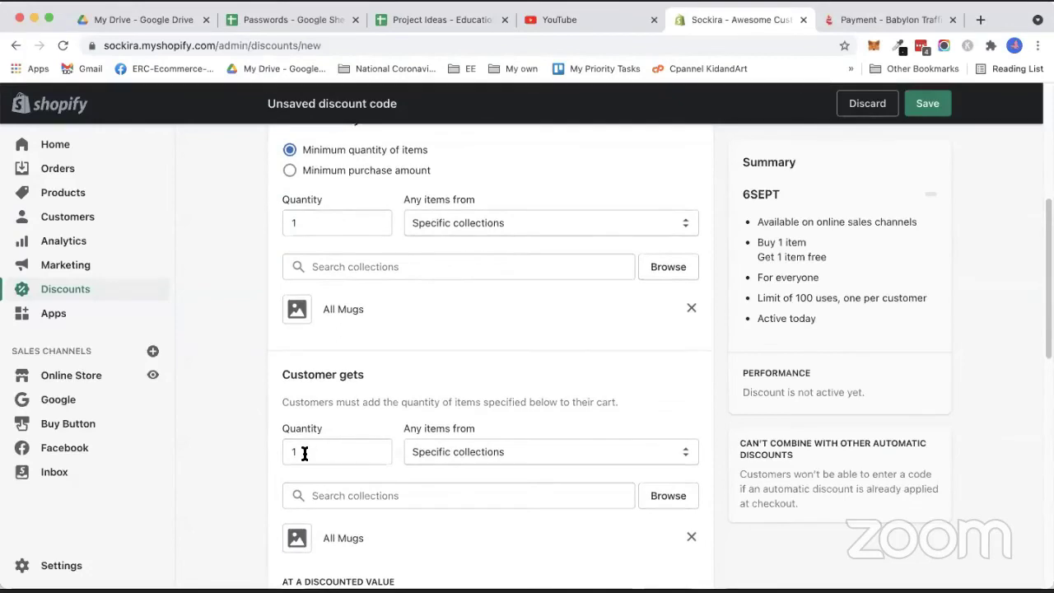
pyautogui.scroll(3, 298, 305)
pyautogui.click(293, 279)
pyautogui.moveTo(298, 280); pyautogui.dragTo(271, 296)
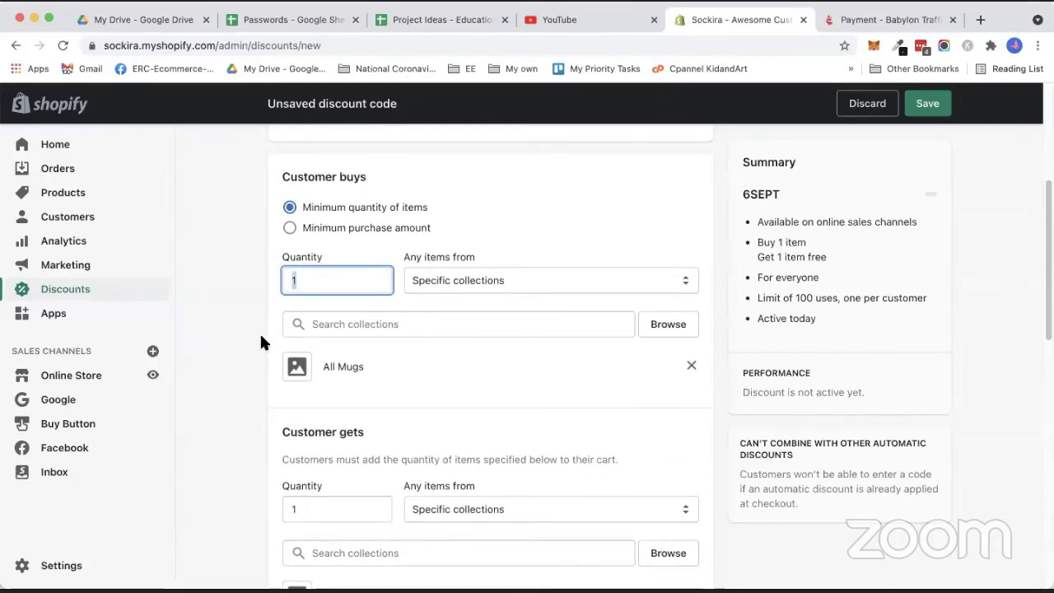
pyautogui.write('3')
pyautogui.click(235, 367)
pyautogui.scroll(-2, 234, 398)
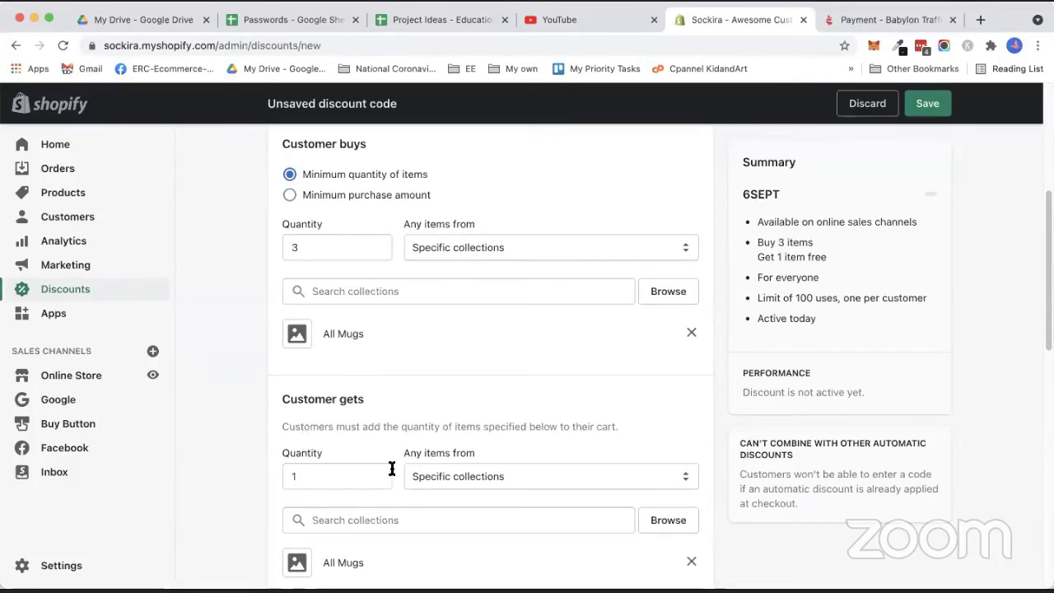
pyautogui.scroll(-1, 291, 412)
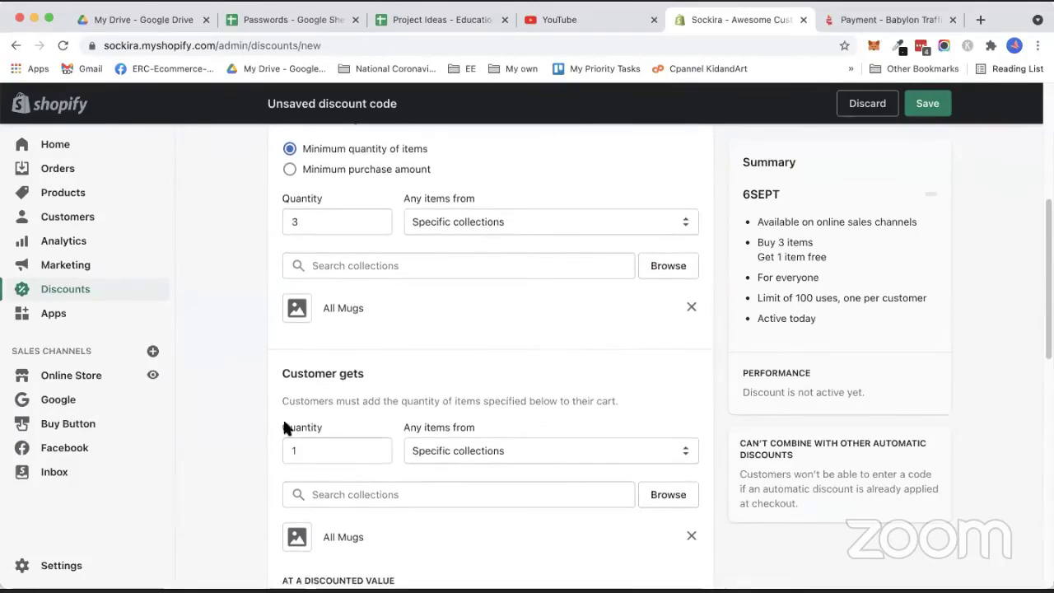
# Step: Make Baby Face Jumble Socks, both variants, the item customers get
pyautogui.click(435, 451)
pyautogui.click(451, 434)
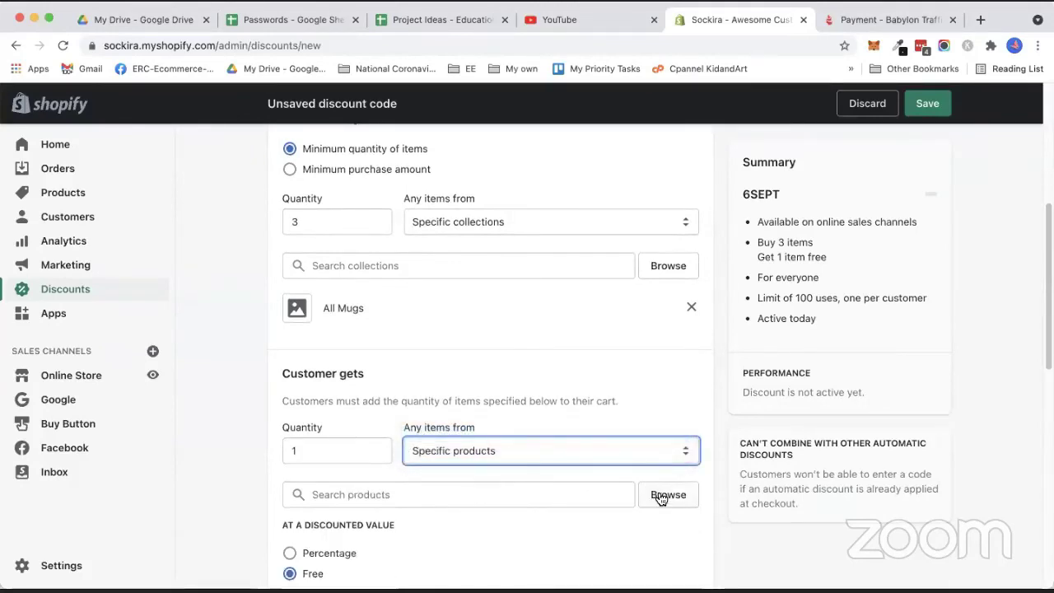
pyautogui.click(660, 499)
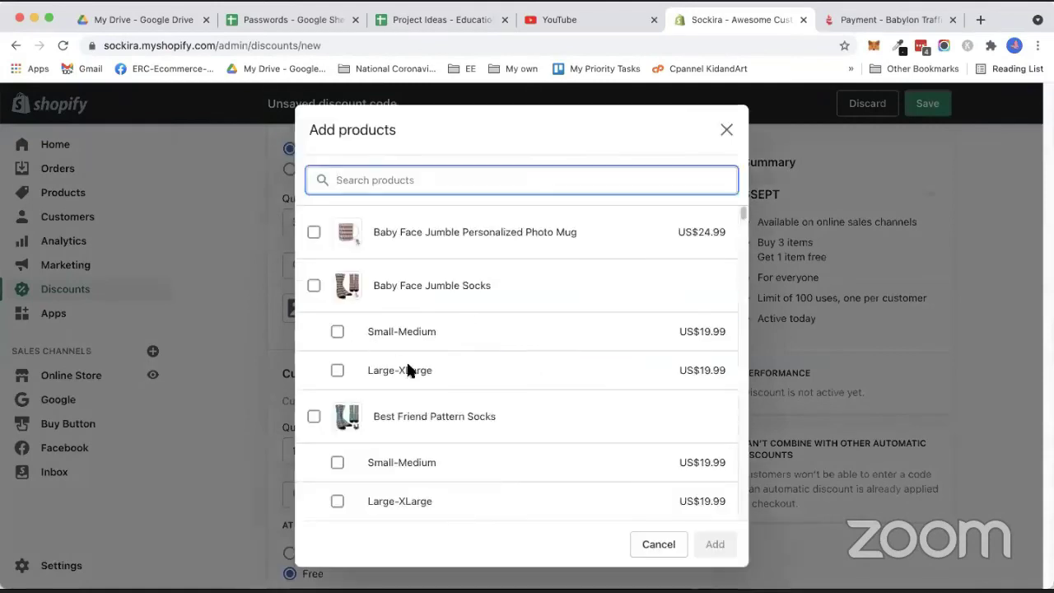
pyautogui.click(402, 286)
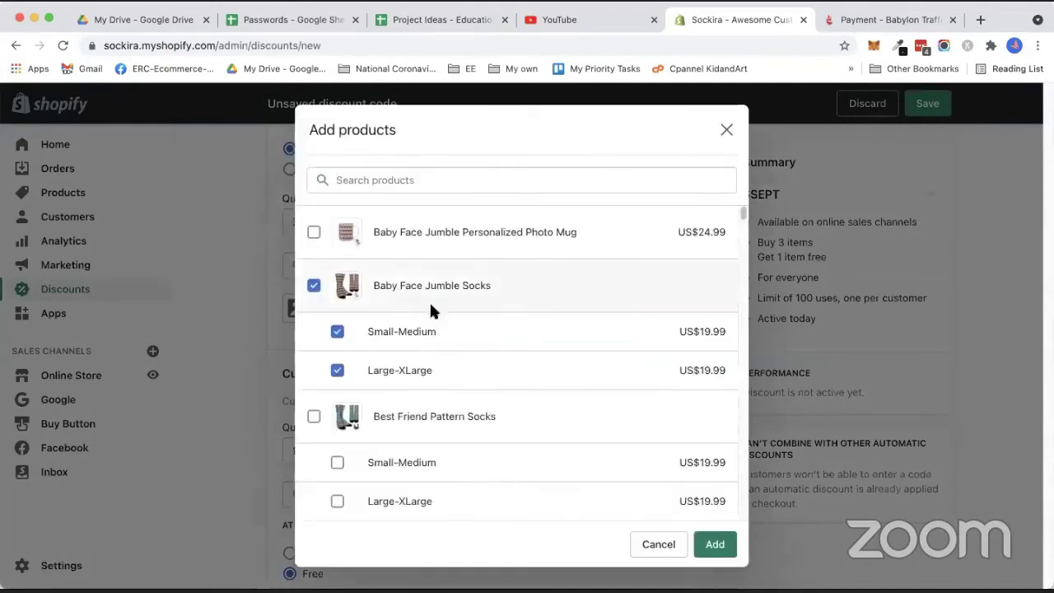
pyautogui.click(715, 544)
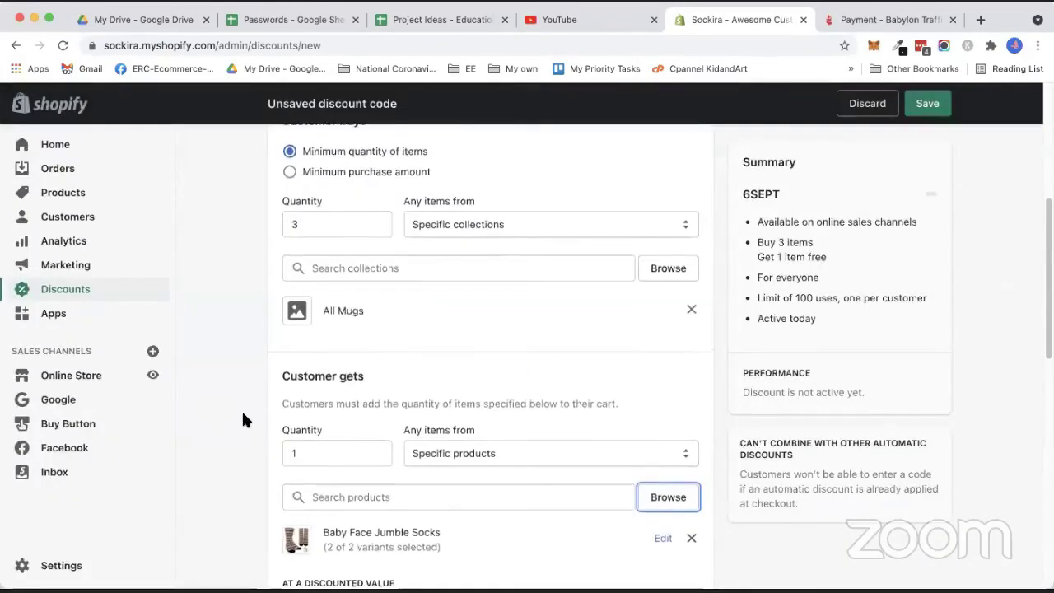
# Step: Give the socks a 50% percentage discount instead of making them free
pyautogui.scroll(-1, 243, 418)
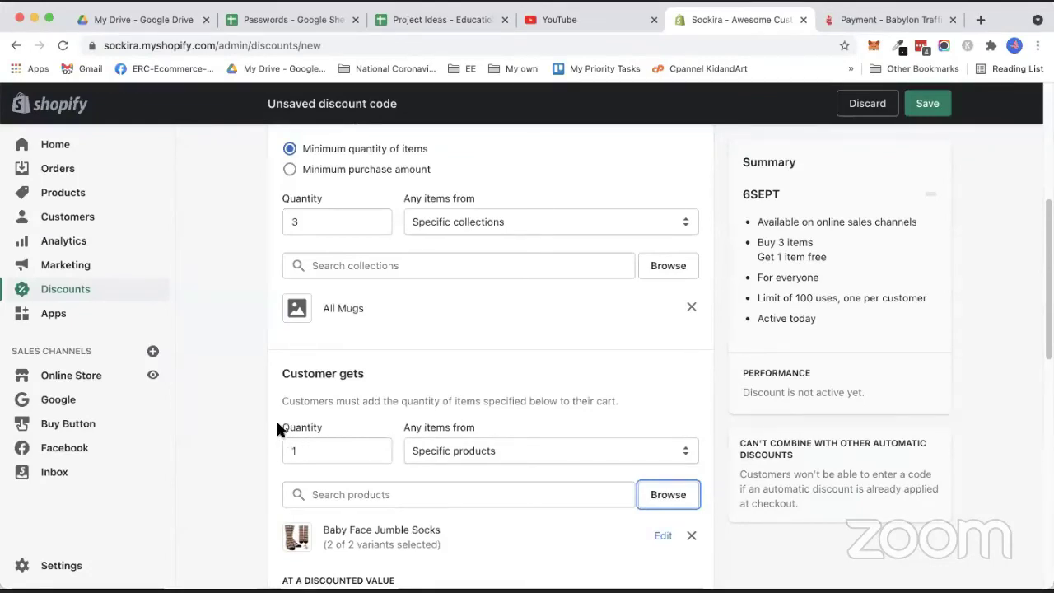
pyautogui.scroll(-3, 280, 425)
pyautogui.scroll(-1, 272, 461)
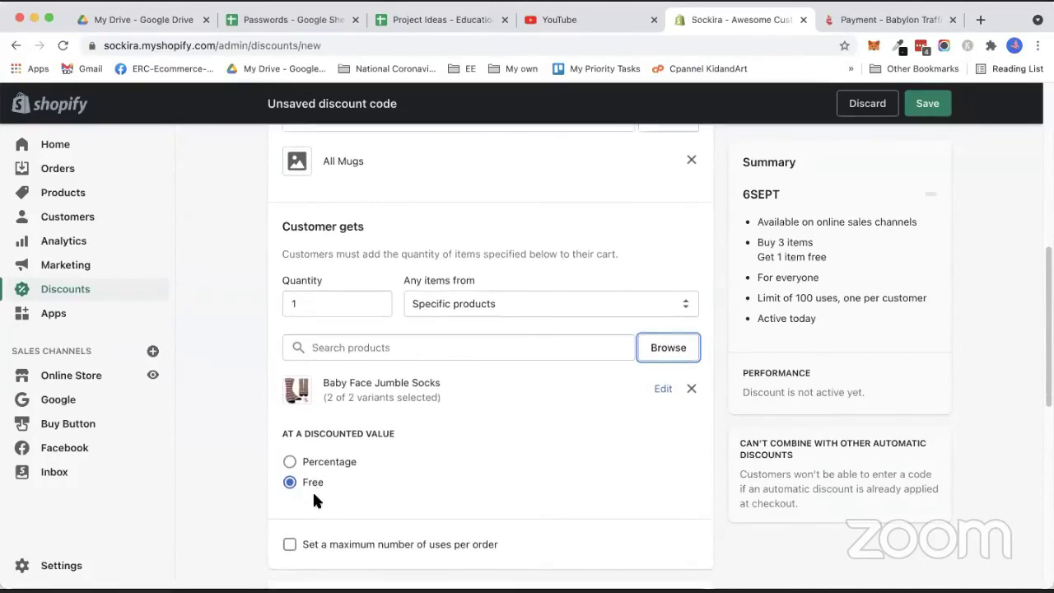
pyautogui.scroll(3, 289, 411)
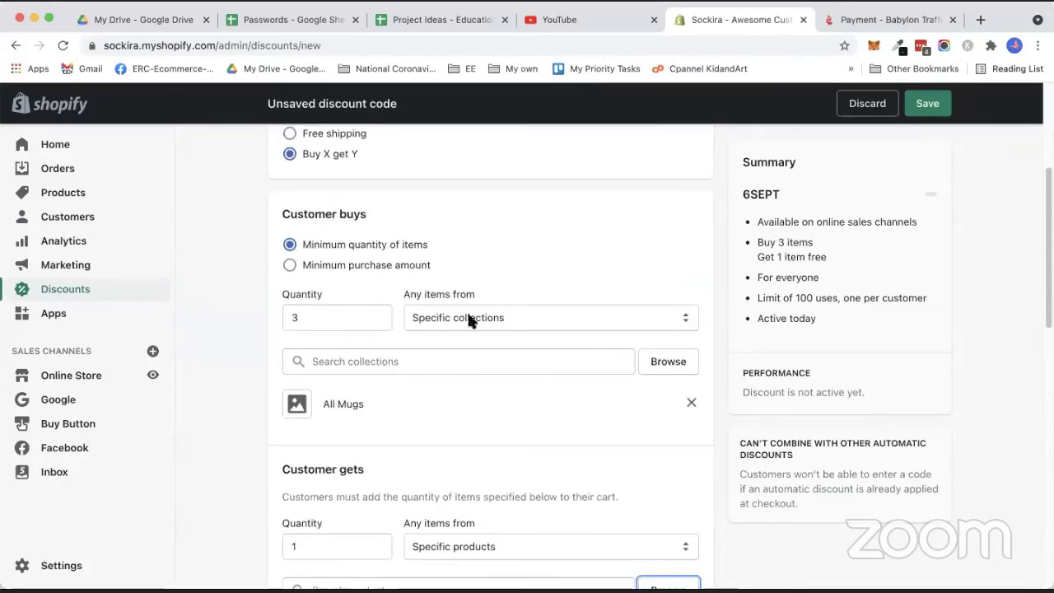
pyautogui.scroll(-2, 342, 406)
pyautogui.scroll(-2, 310, 447)
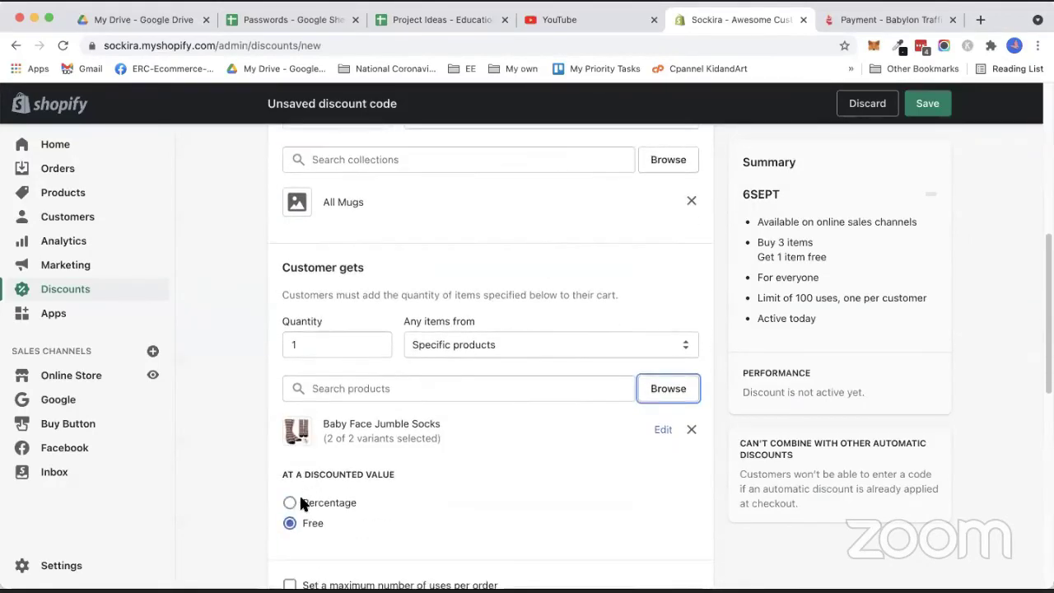
pyautogui.click(298, 499)
pyautogui.scroll(-1, 262, 469)
pyautogui.scroll(-1, 277, 465)
pyautogui.click(313, 474)
pyautogui.write('50')
pyautogui.click(243, 513)
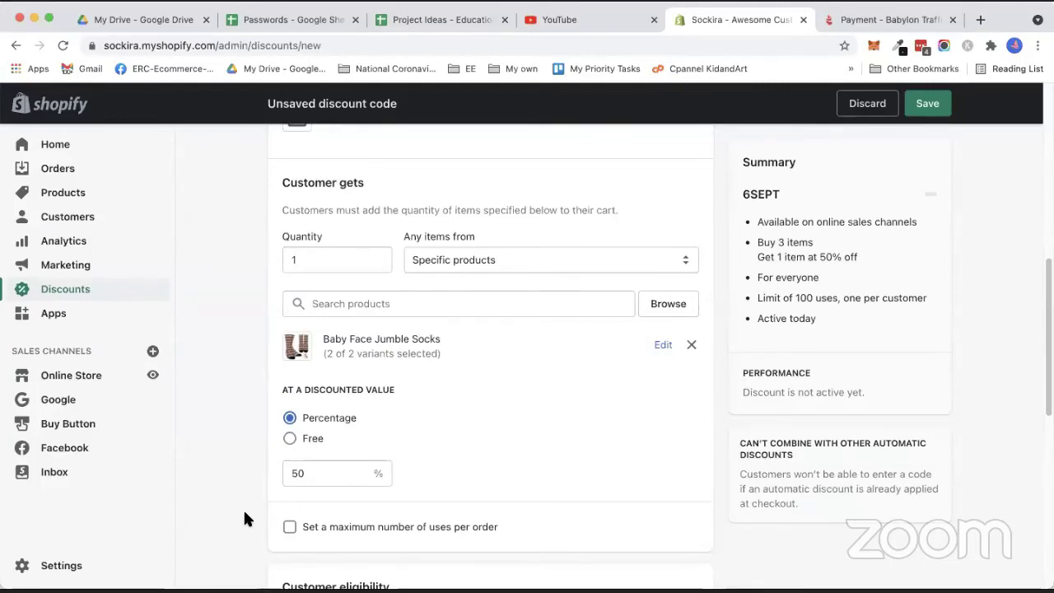
pyautogui.scroll(10, 321, 420)
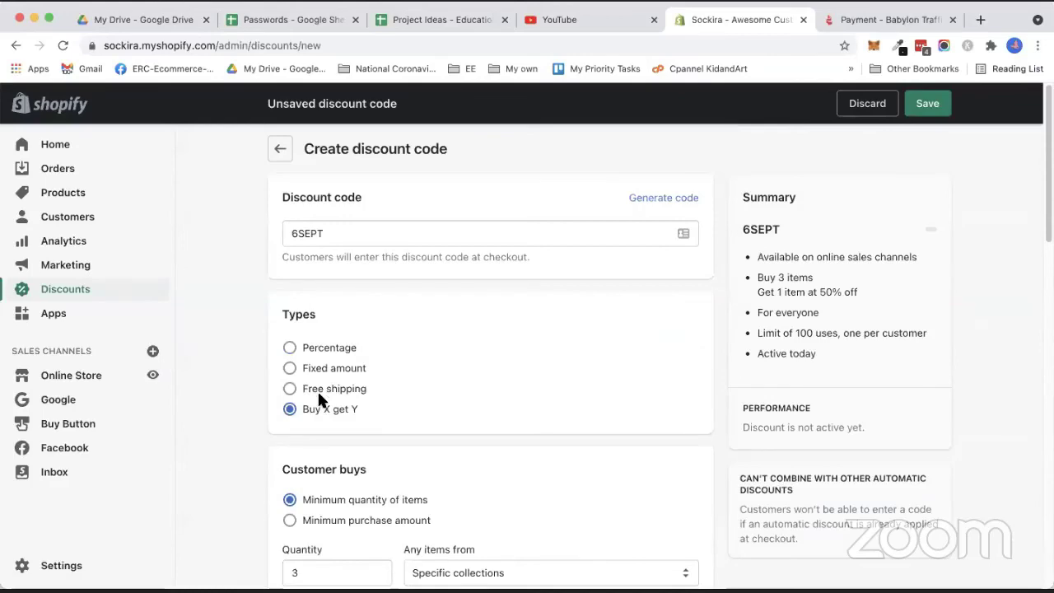
pyautogui.scroll(-10, 305, 408)
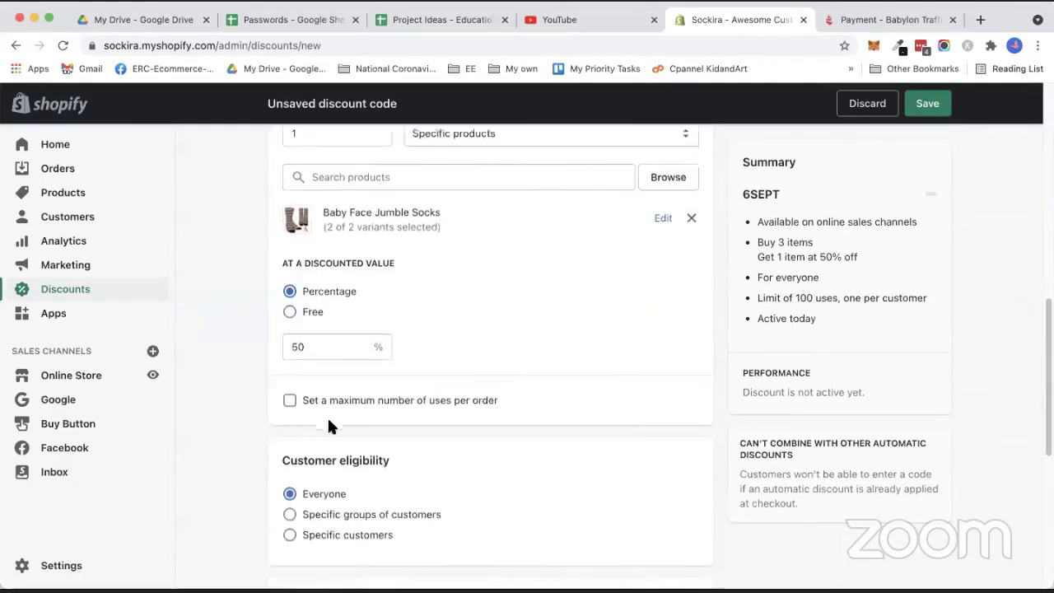
pyautogui.scroll(-3, 328, 424)
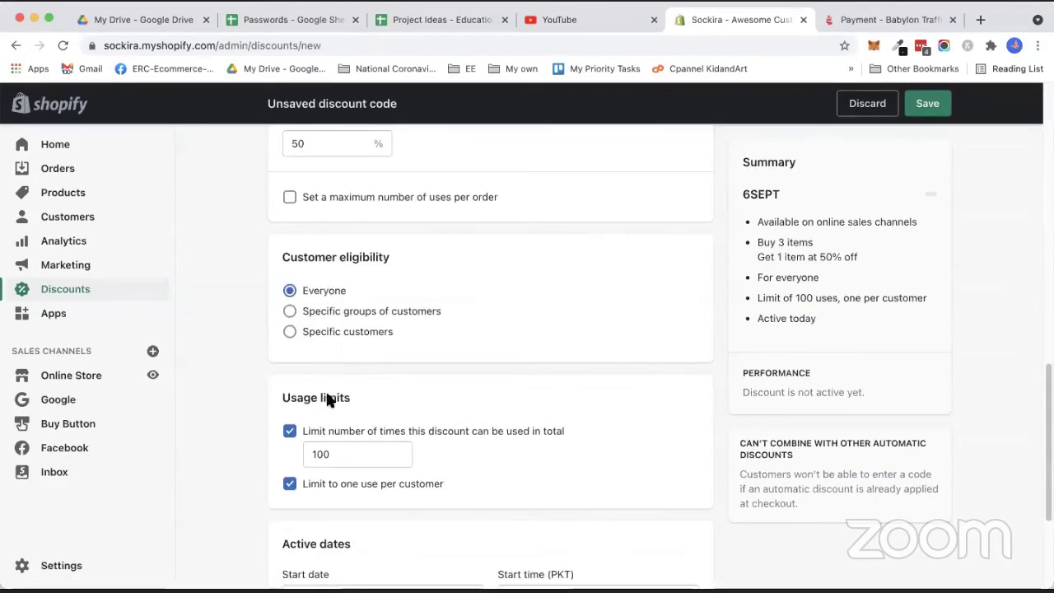
pyautogui.scroll(-1, 329, 412)
pyautogui.scroll(-5, 320, 444)
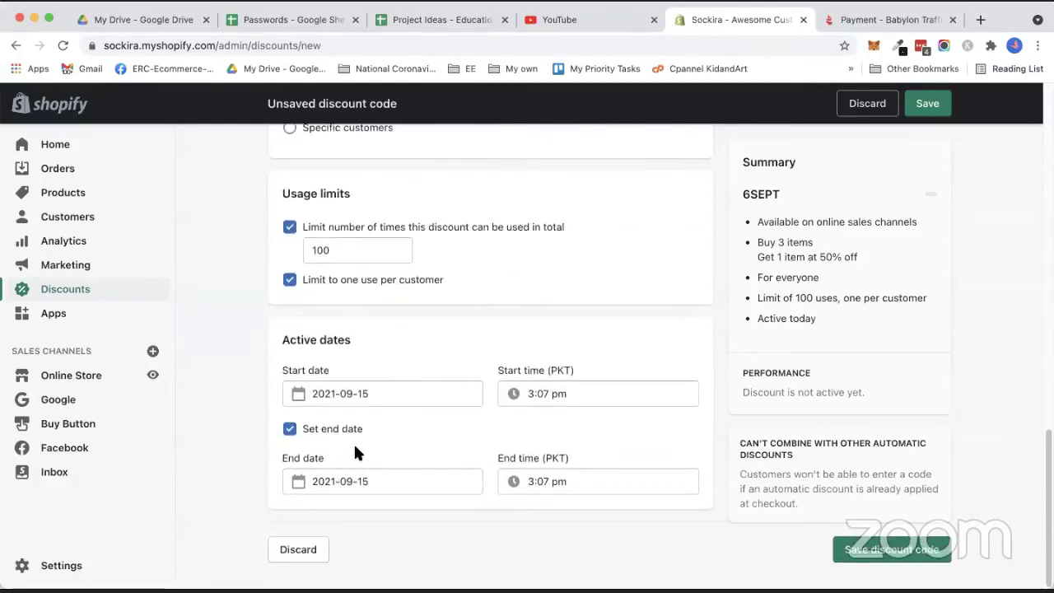
pyautogui.scroll(10, 428, 404)
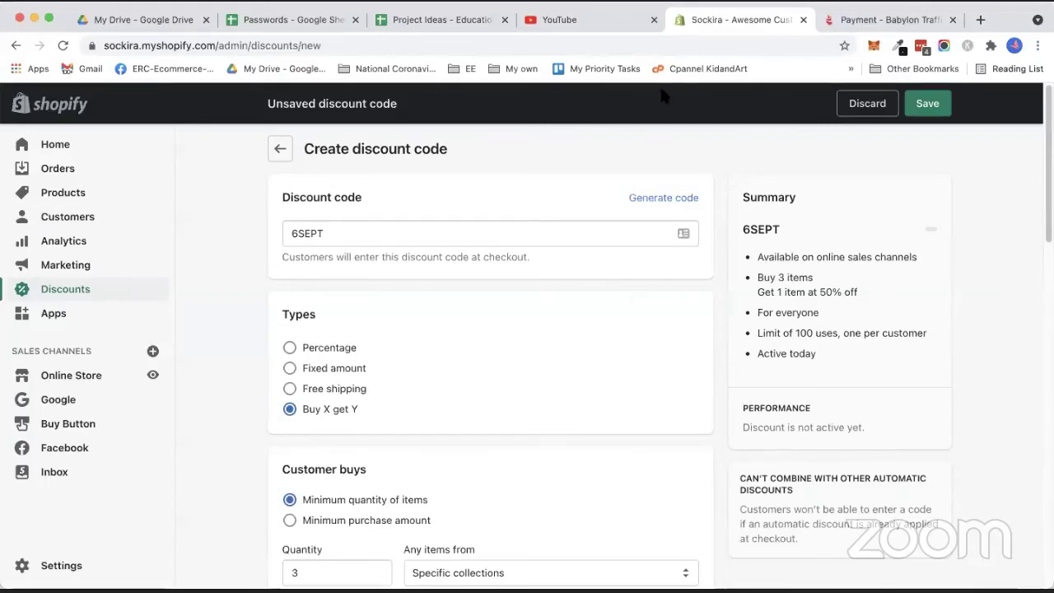
pyautogui.moveTo(294, 234); pyautogui.dragTo(330, 239)
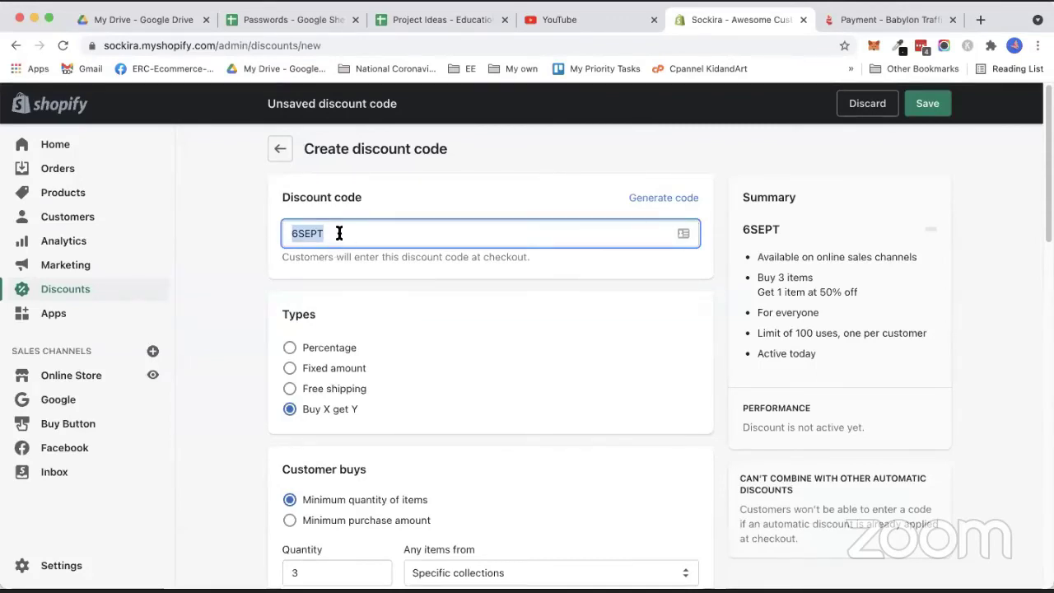
pyautogui.click(338, 234)
pyautogui.moveTo(329, 233); pyautogui.dragTo(285, 233)
pyautogui.click(334, 237)
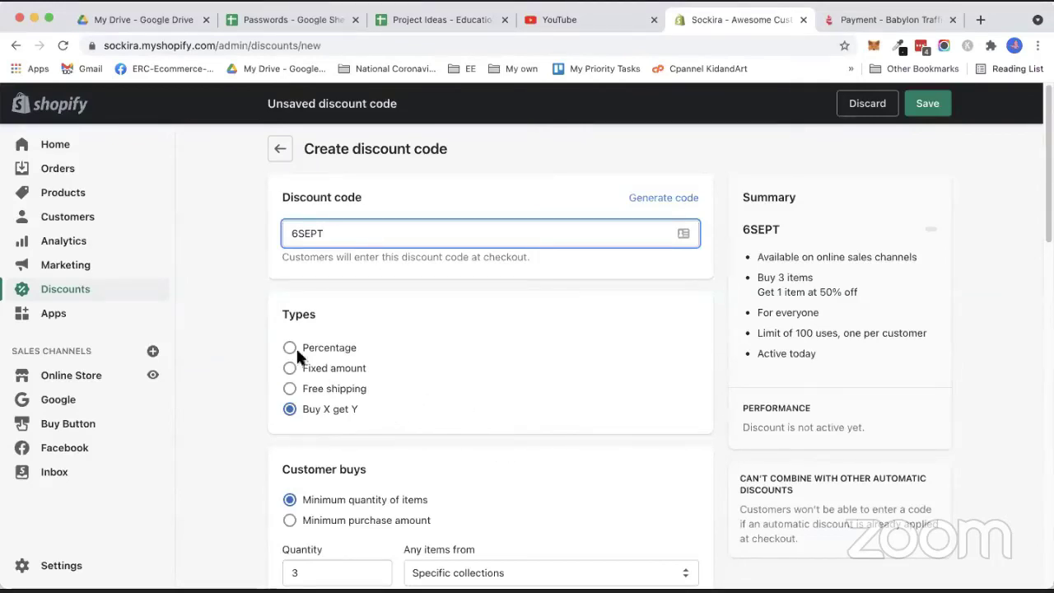
# Step: Discard the unsaved 6SEPT code and start creating an automatic discount
pyautogui.click(280, 149)
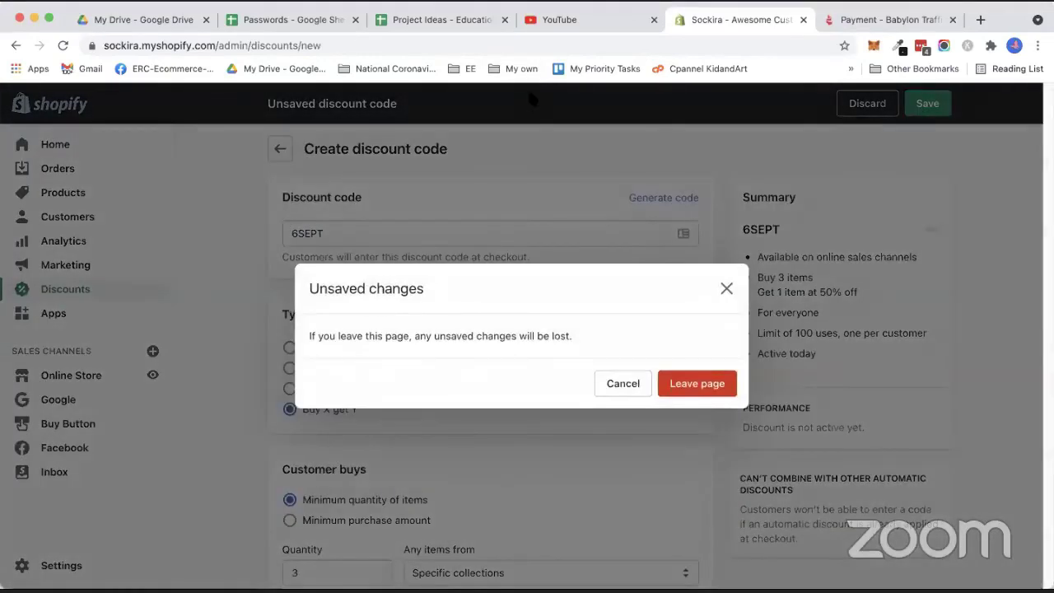
pyautogui.click(696, 383)
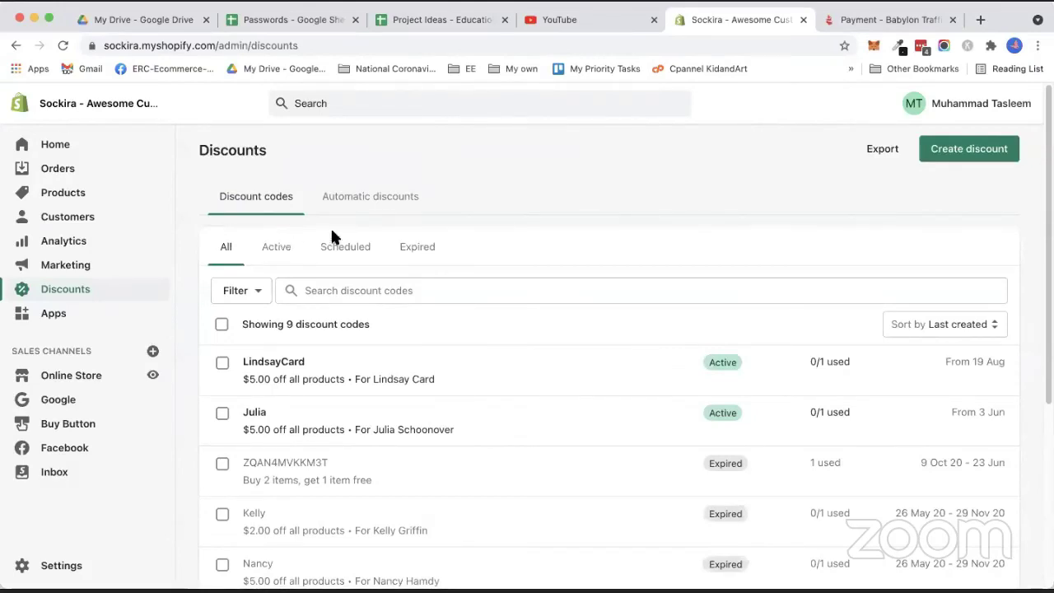
pyautogui.click(944, 151)
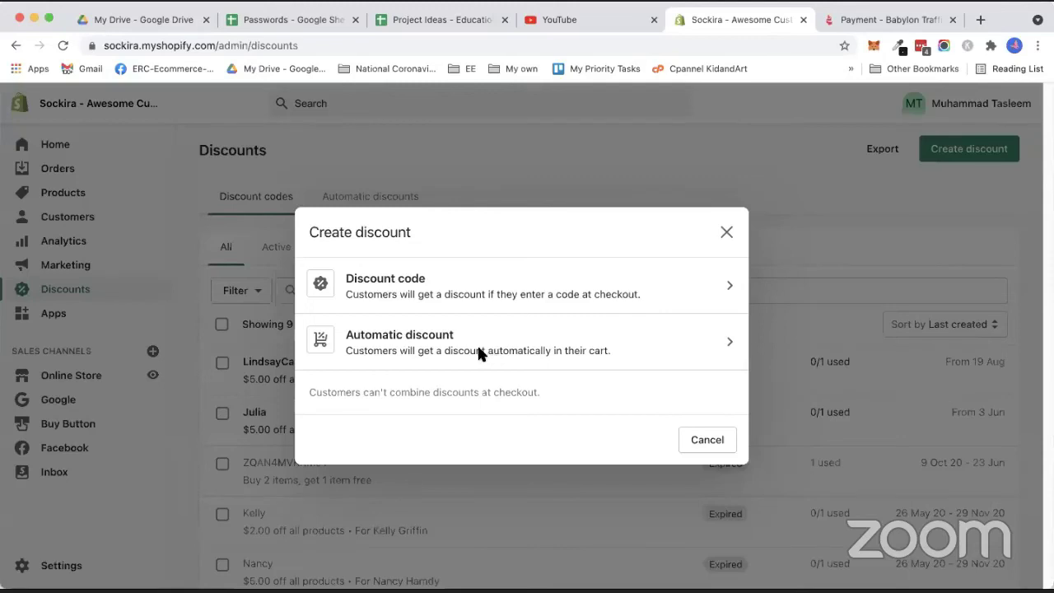
pyautogui.click(492, 348)
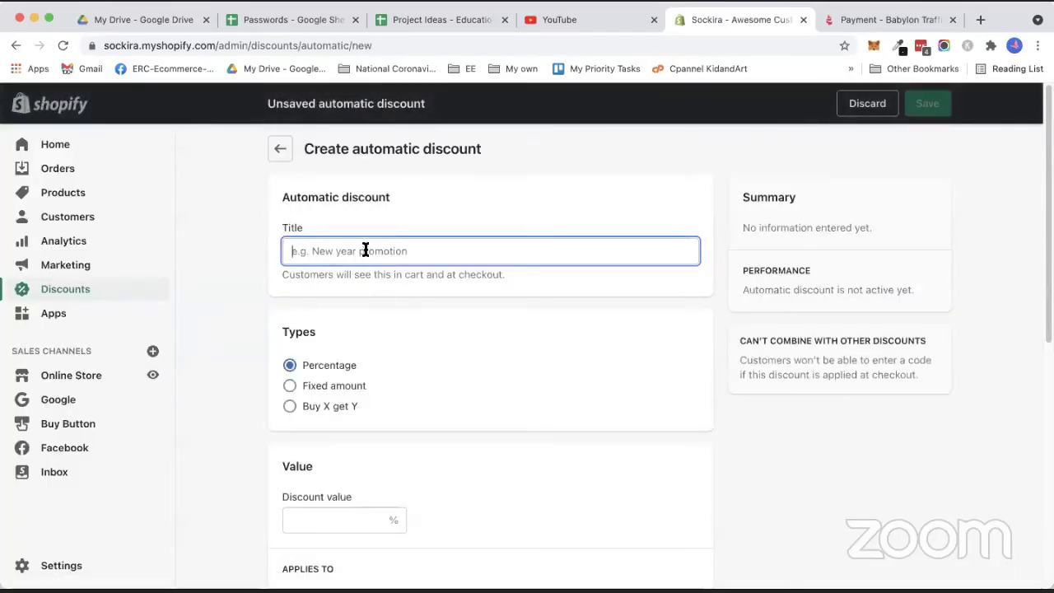
# Step: Return to Discounts, try a discount code, then reopen the Create discount chooser
pyautogui.click(293, 147)
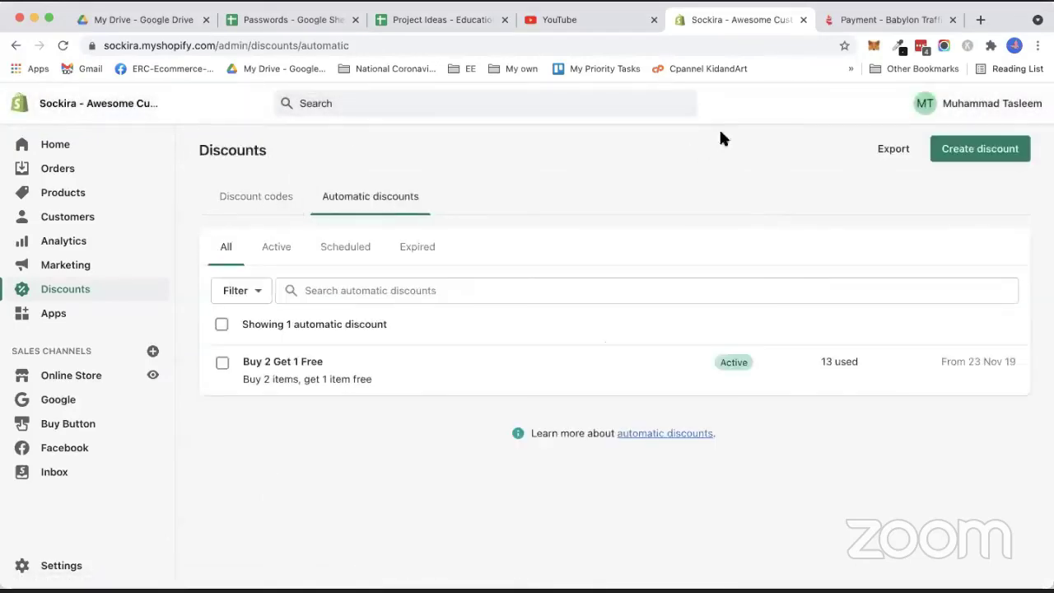
pyautogui.click(955, 149)
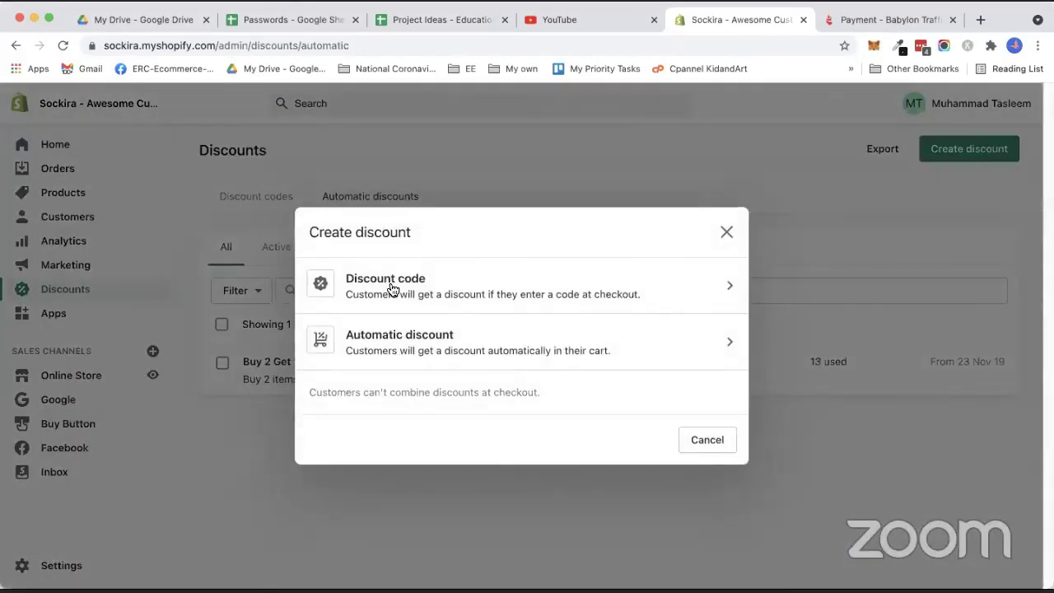
pyautogui.click(392, 287)
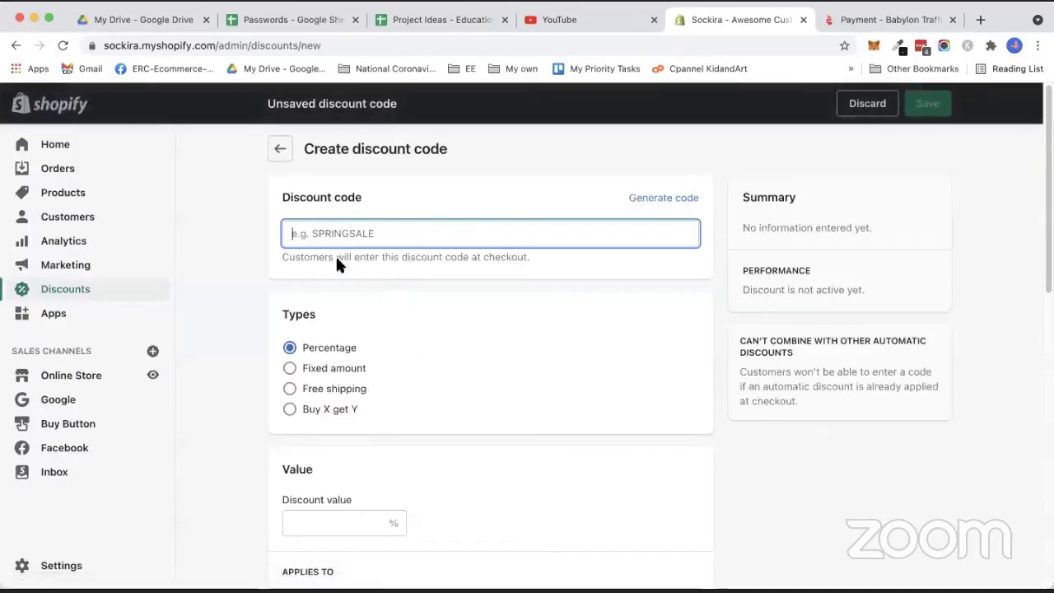
pyautogui.click(279, 149)
pyautogui.click(960, 149)
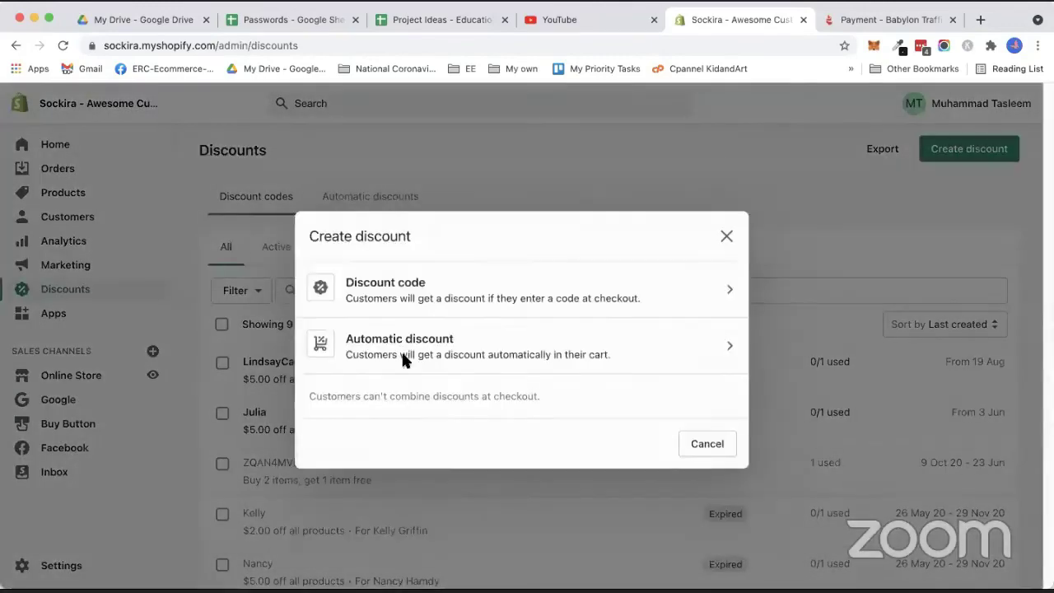
# Step: Start an automatic discount titled '6 SEPT' with a 20% discount value
pyautogui.click(397, 341)
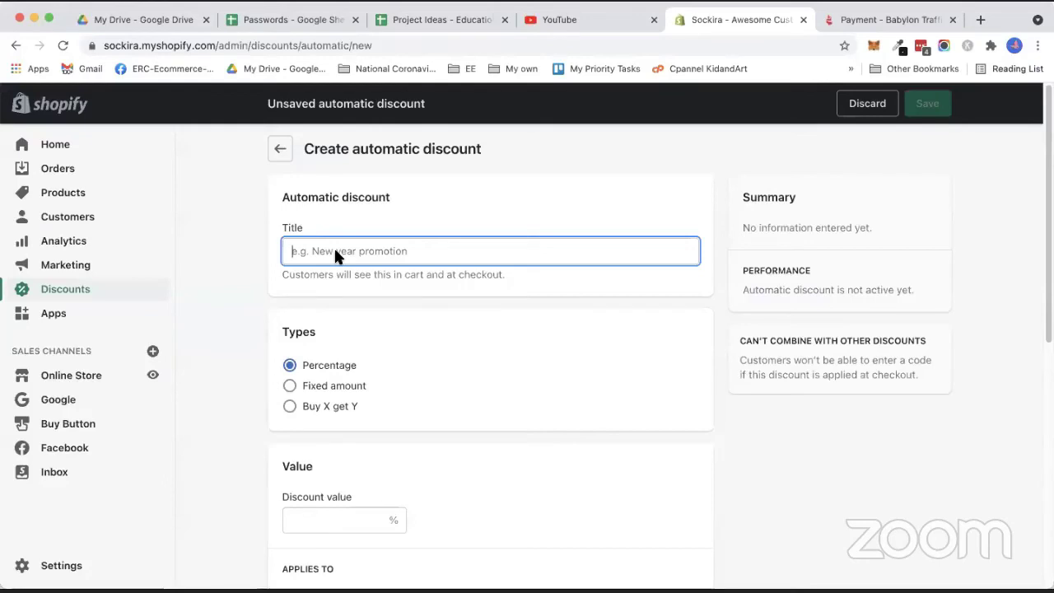
pyautogui.write('6 SEPT')
pyautogui.click(290, 434)
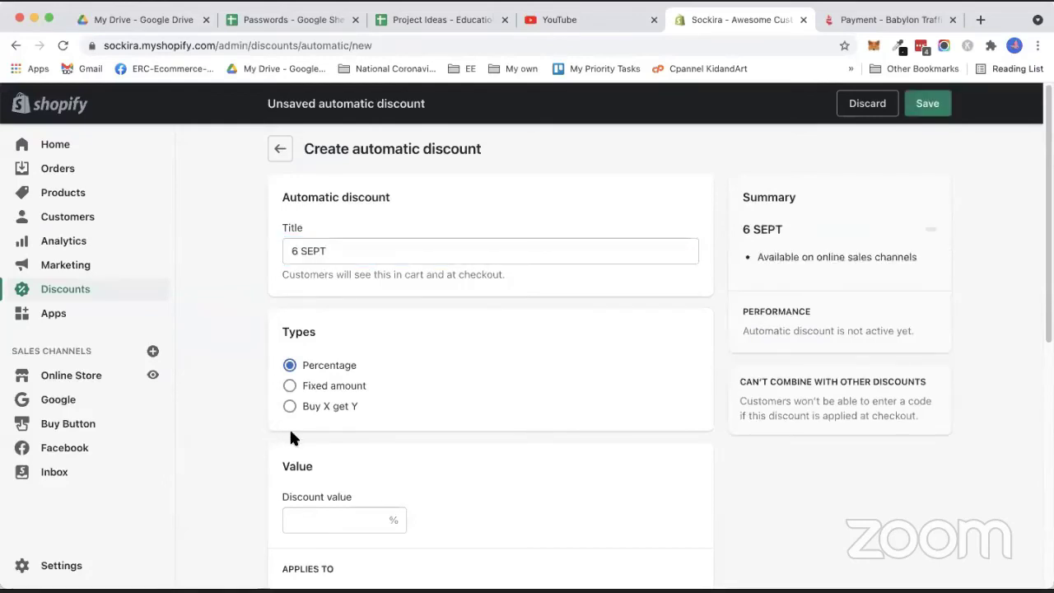
pyautogui.scroll(-1, 280, 338)
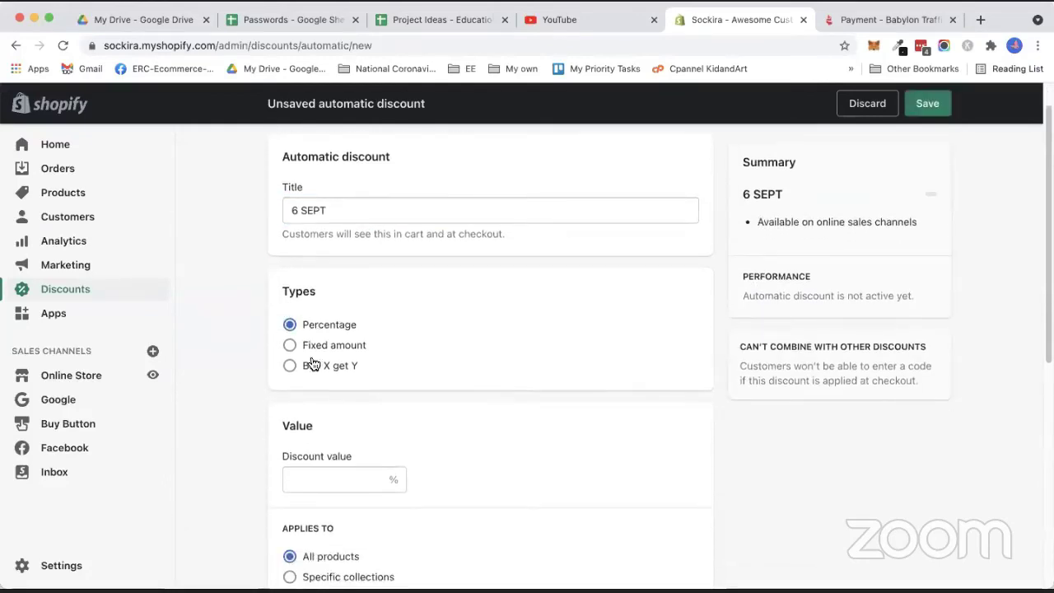
pyautogui.scroll(-1, 308, 342)
pyautogui.click(318, 429)
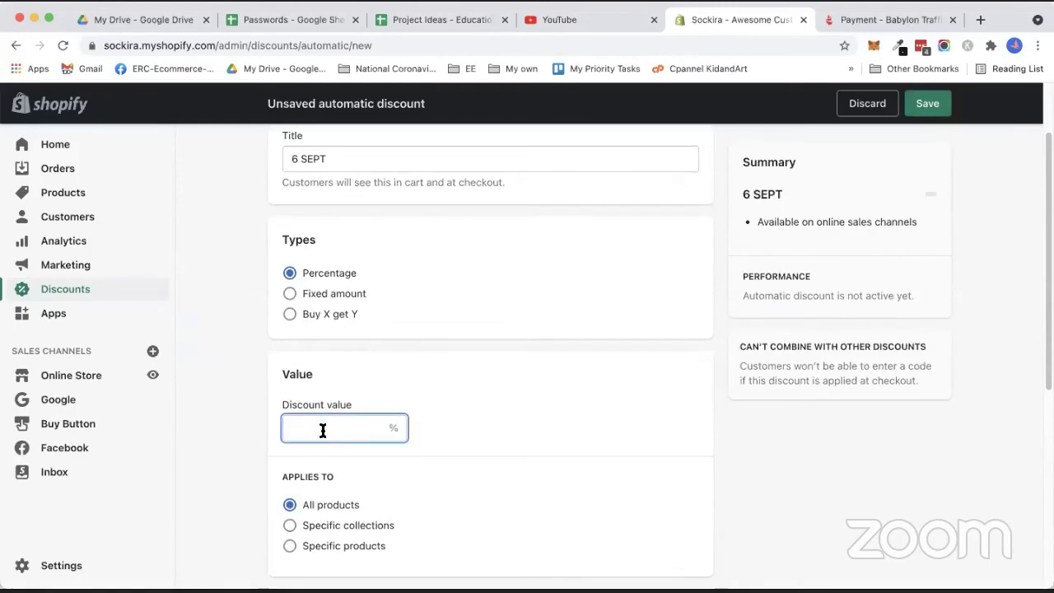
pyautogui.write('20')
pyautogui.click(247, 454)
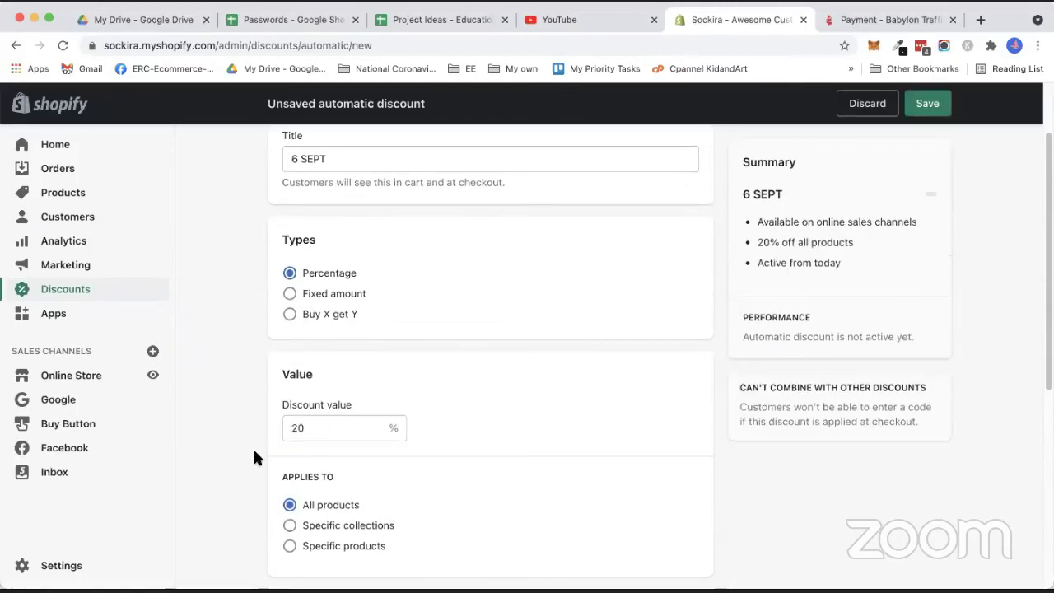
# Step: Require a minimum purchase amount of US$100.00
pyautogui.scroll(-4, 272, 420)
pyautogui.scroll(-1, 350, 424)
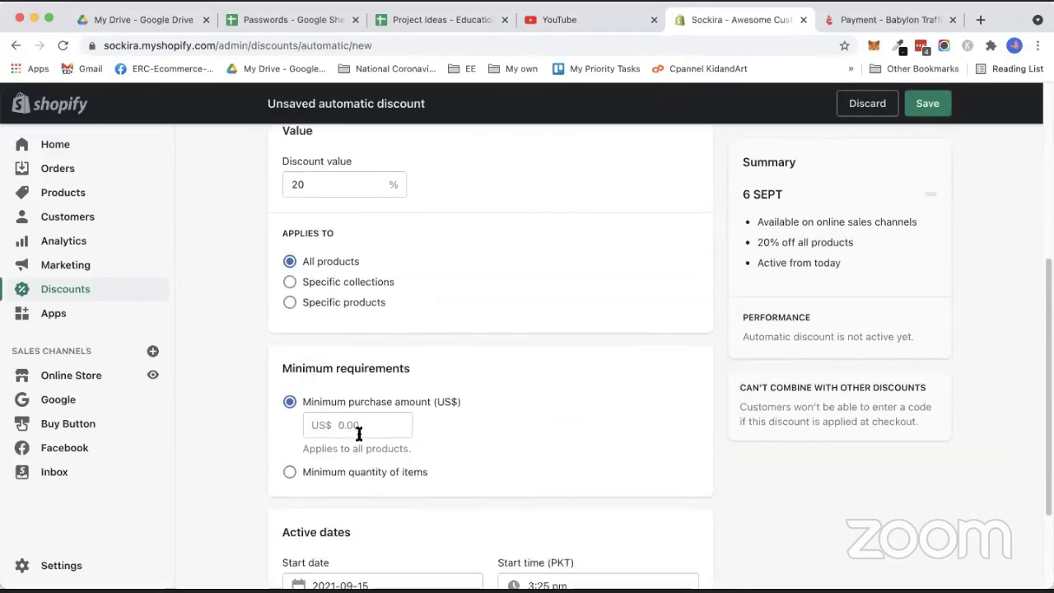
pyautogui.click(370, 430)
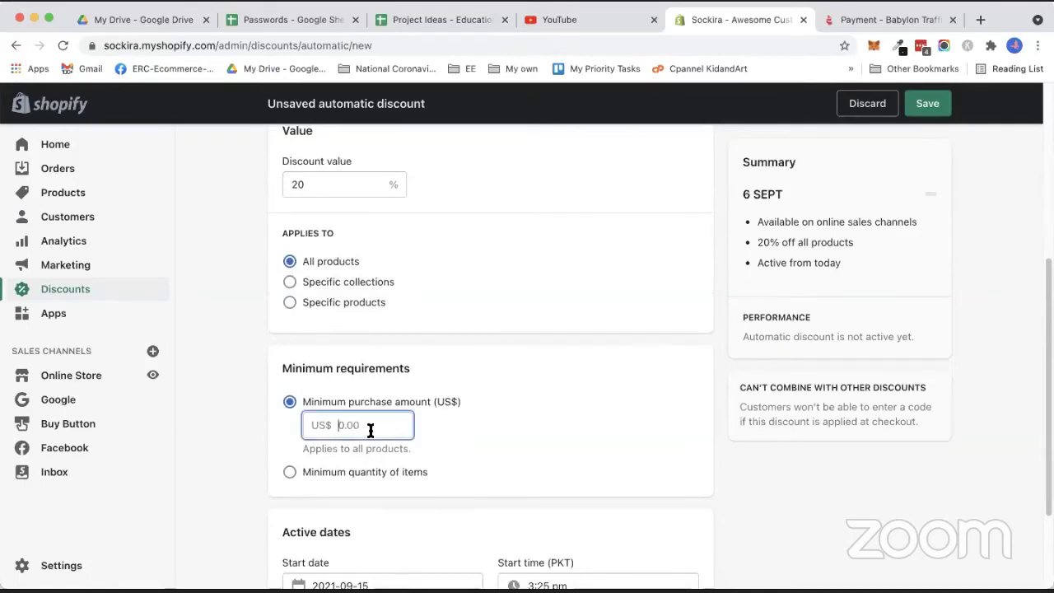
pyautogui.write('1')
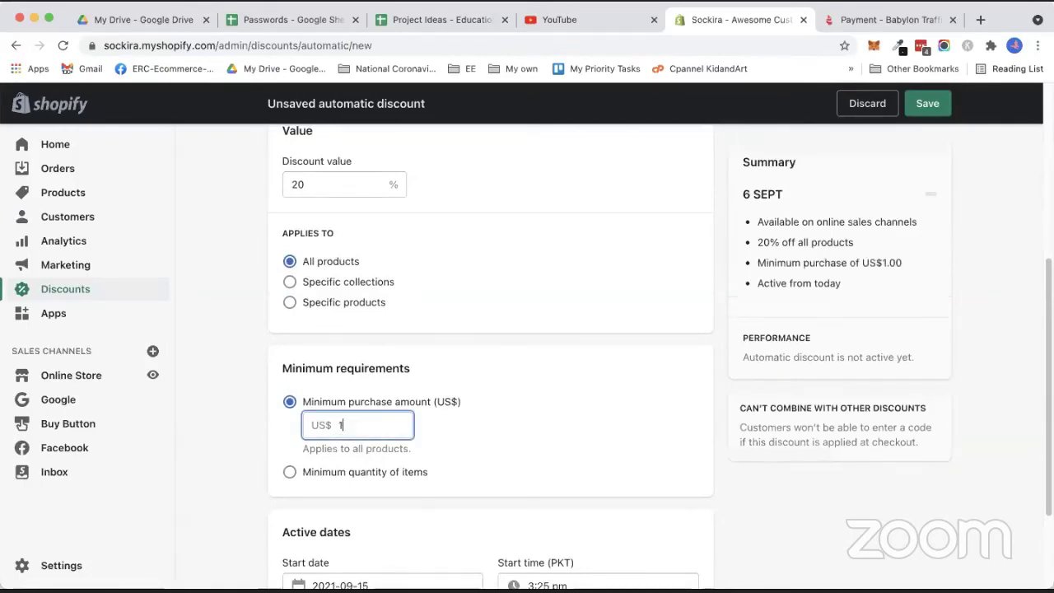
pyautogui.write('00')
pyautogui.click(357, 441)
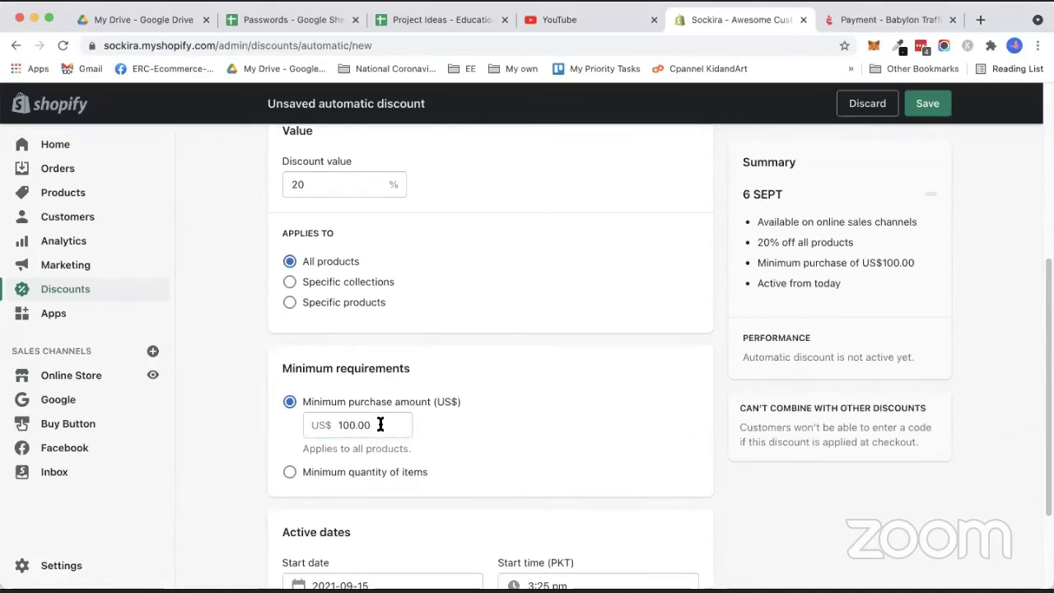
# Step: Make the discount apply to All products, then glance at the Babylon Traffic payment page
pyautogui.scroll(-3, 372, 424)
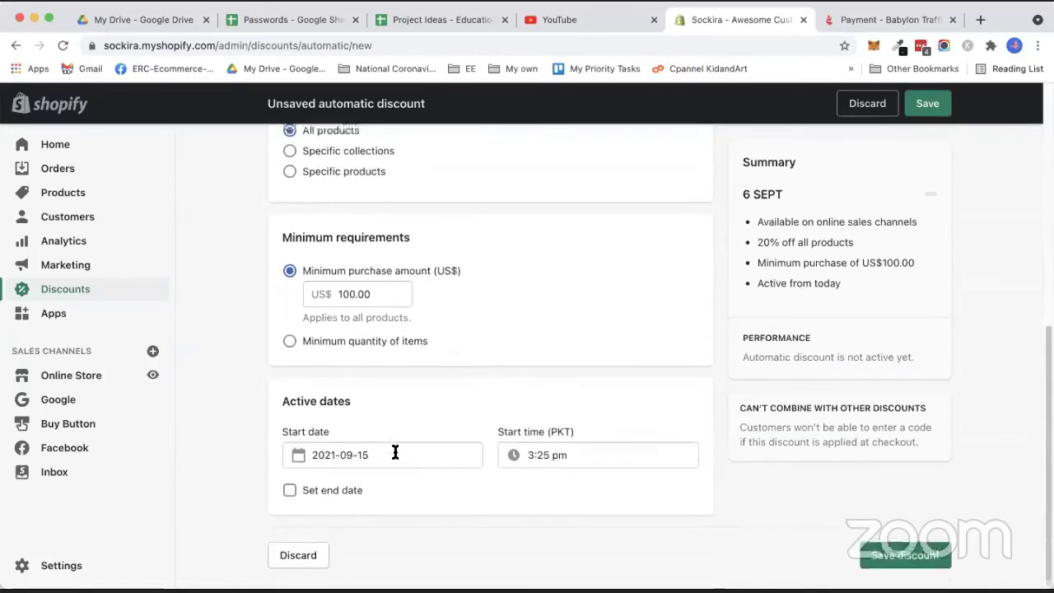
pyautogui.scroll(4, 393, 452)
pyautogui.scroll(3, 393, 459)
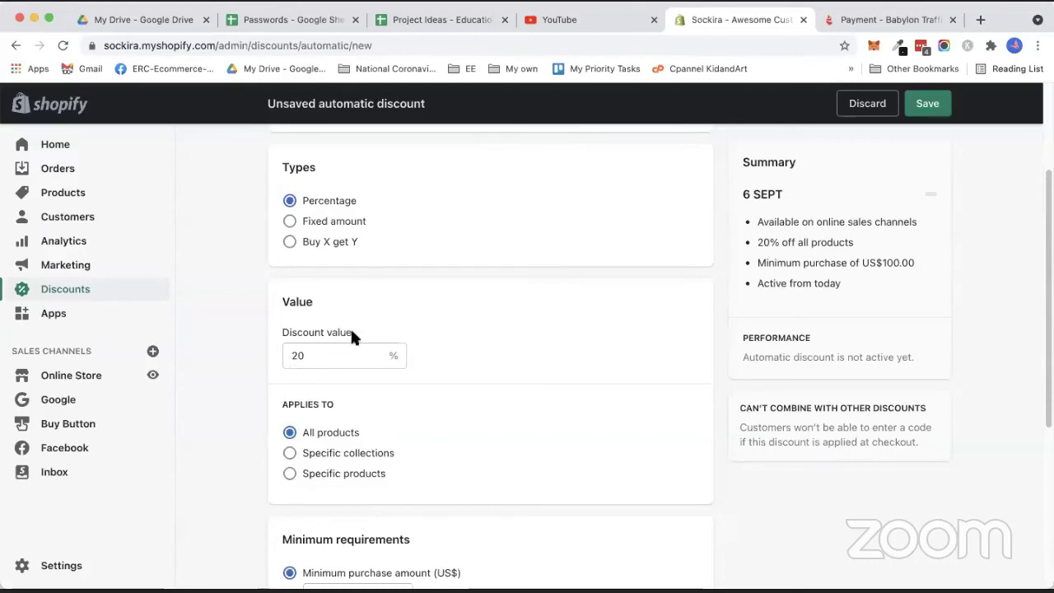
pyautogui.scroll(-1, 266, 411)
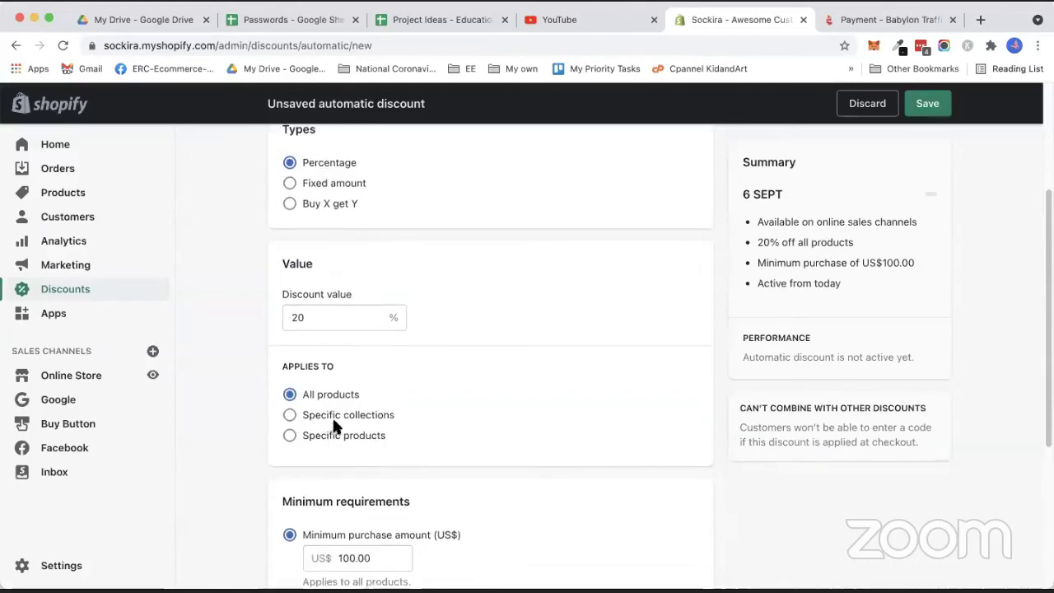
pyautogui.click(334, 416)
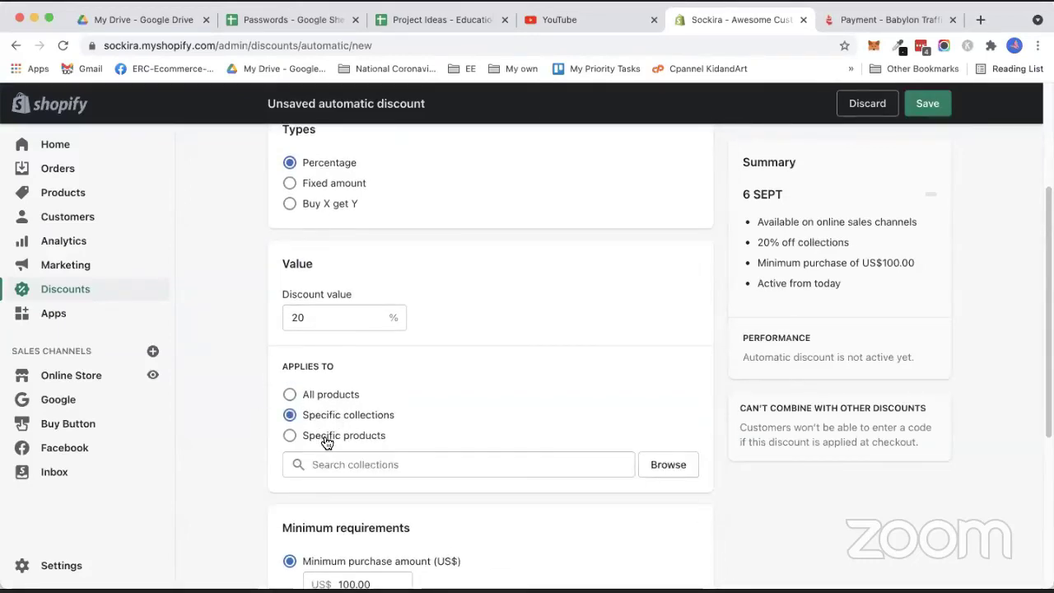
pyautogui.click(327, 441)
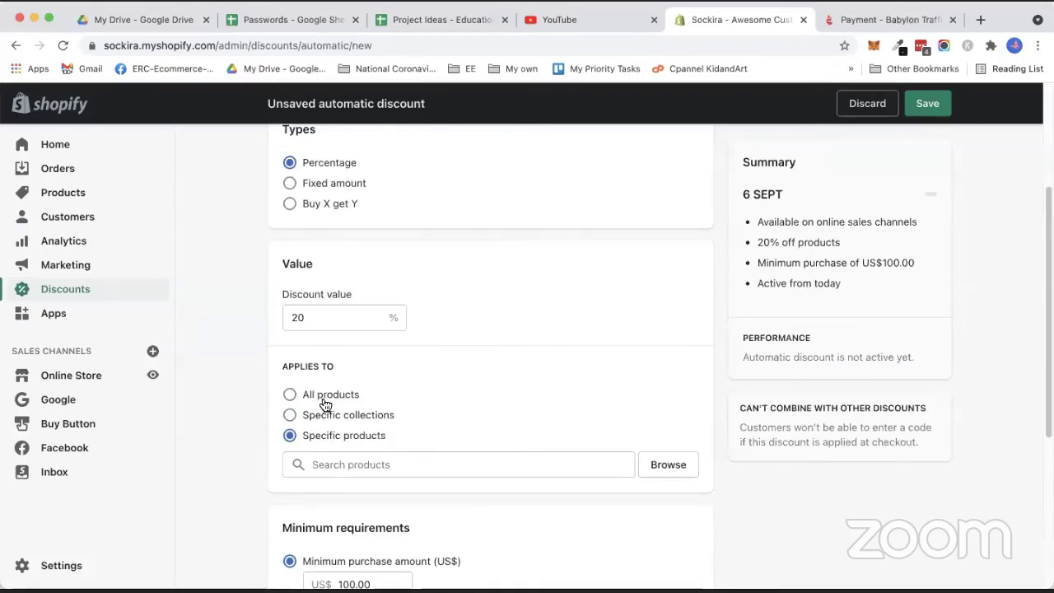
pyautogui.click(325, 401)
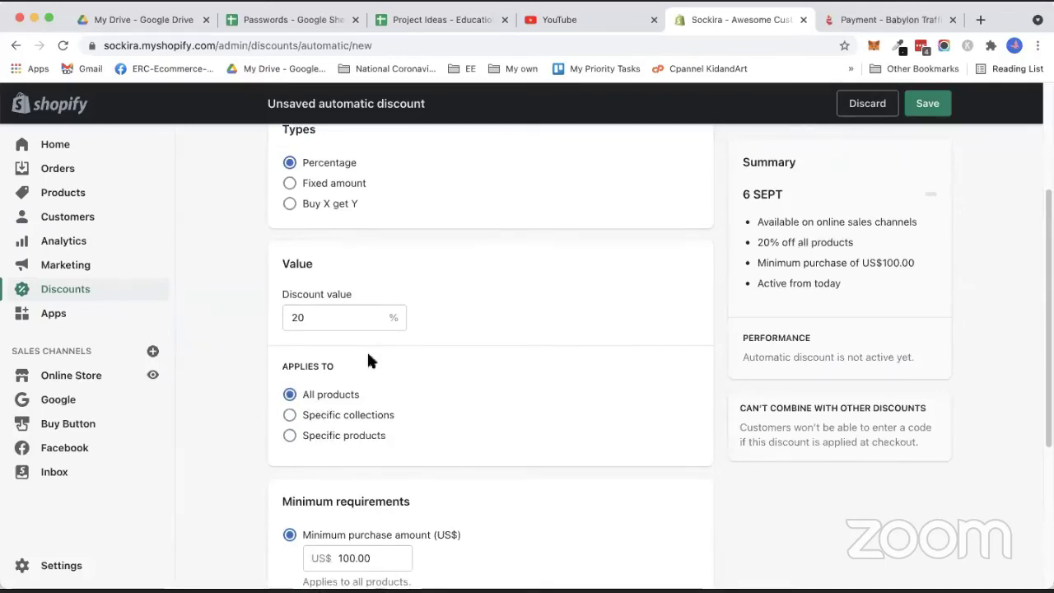
pyautogui.click(898, 19)
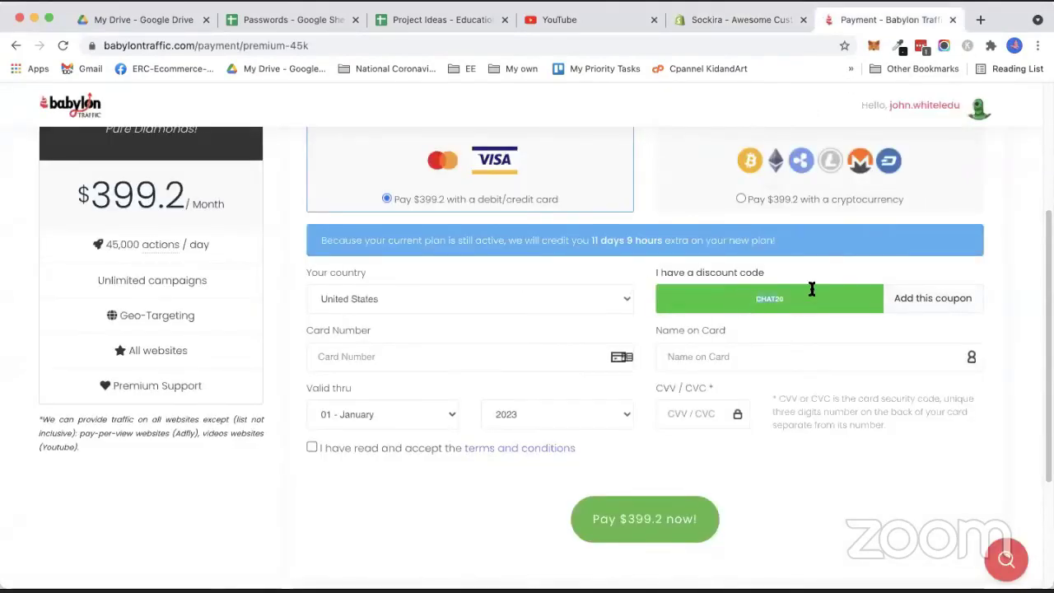
pyautogui.click(10, 47)
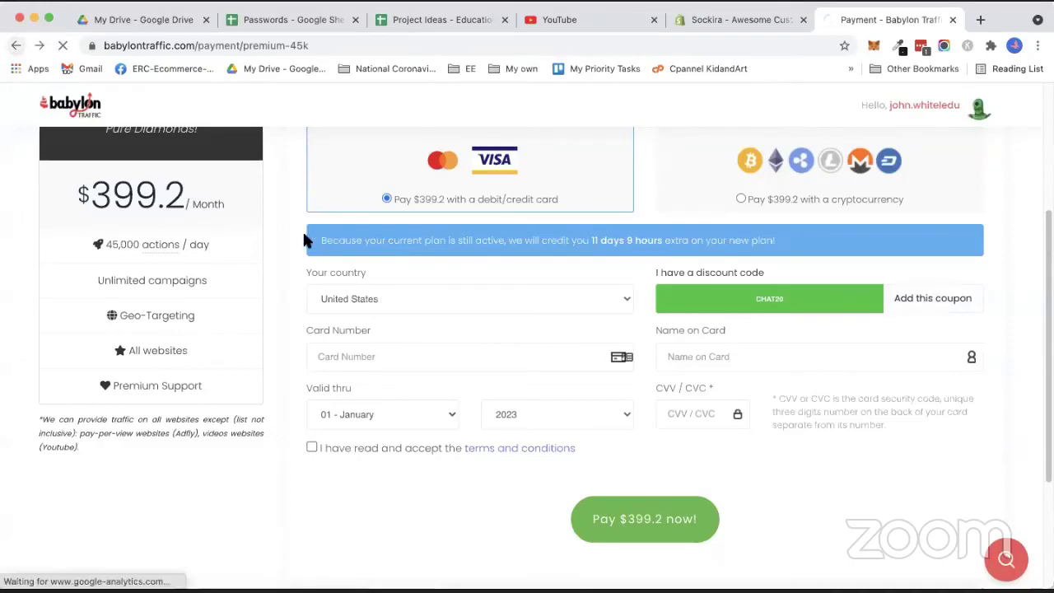
# Step: Change the 6 SEPT minimum requirement to a minimum quantity of 1 item
pyautogui.hotkey('ctrl', 'shift', 'Tab')
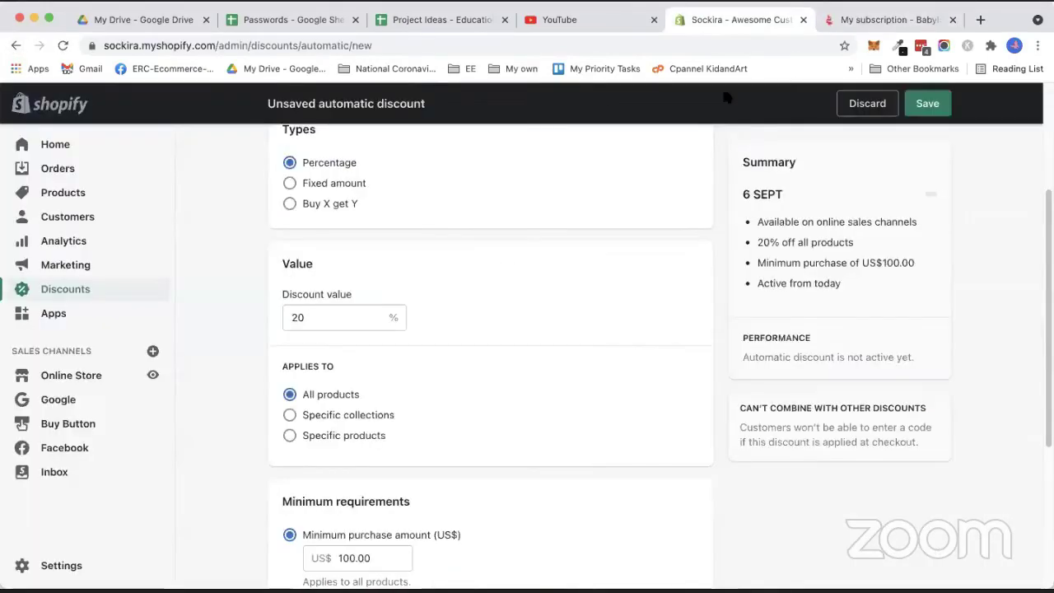
pyautogui.scroll(-3, 377, 502)
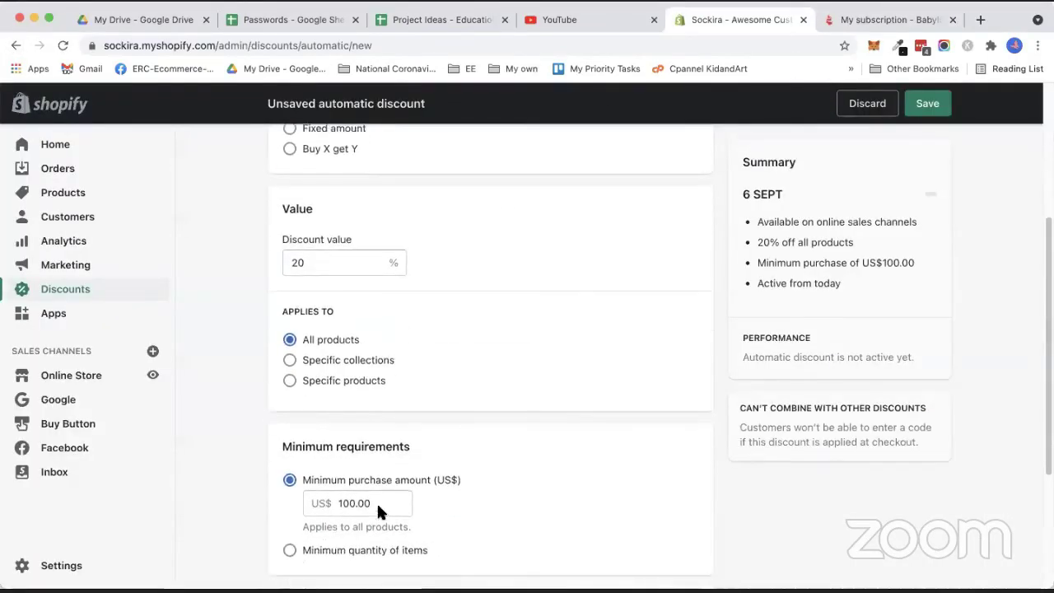
pyautogui.click(352, 499)
pyautogui.click(348, 473)
pyautogui.write('1')
pyautogui.click(255, 517)
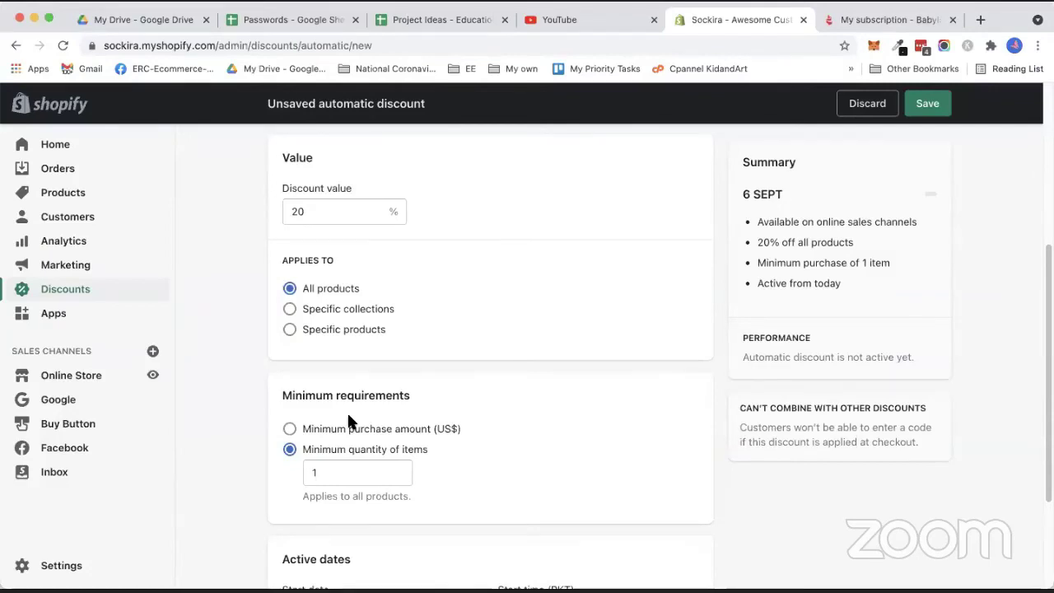
pyautogui.scroll(4, 330, 409)
pyautogui.scroll(1, 277, 404)
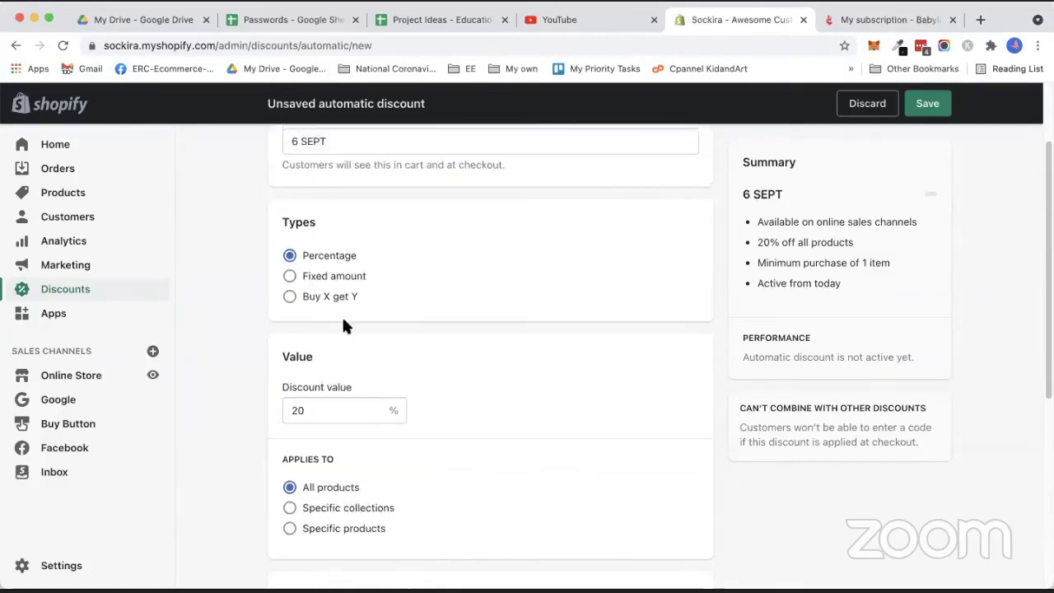
# Step: Make the discount a fixed amount of US$20.00
pyautogui.click(324, 277)
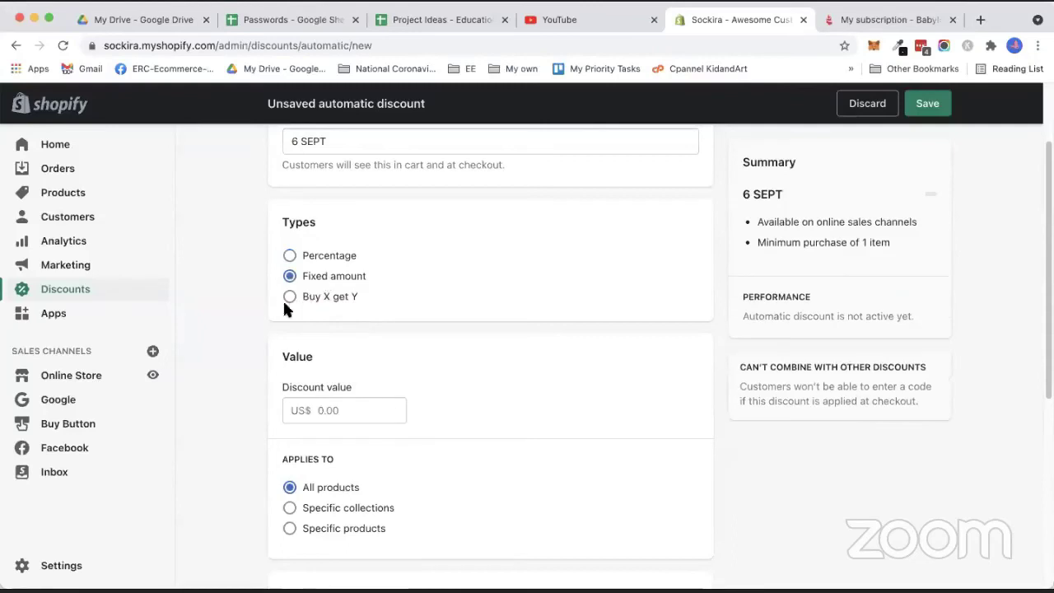
pyautogui.scroll(-1, 254, 337)
pyautogui.click(371, 380)
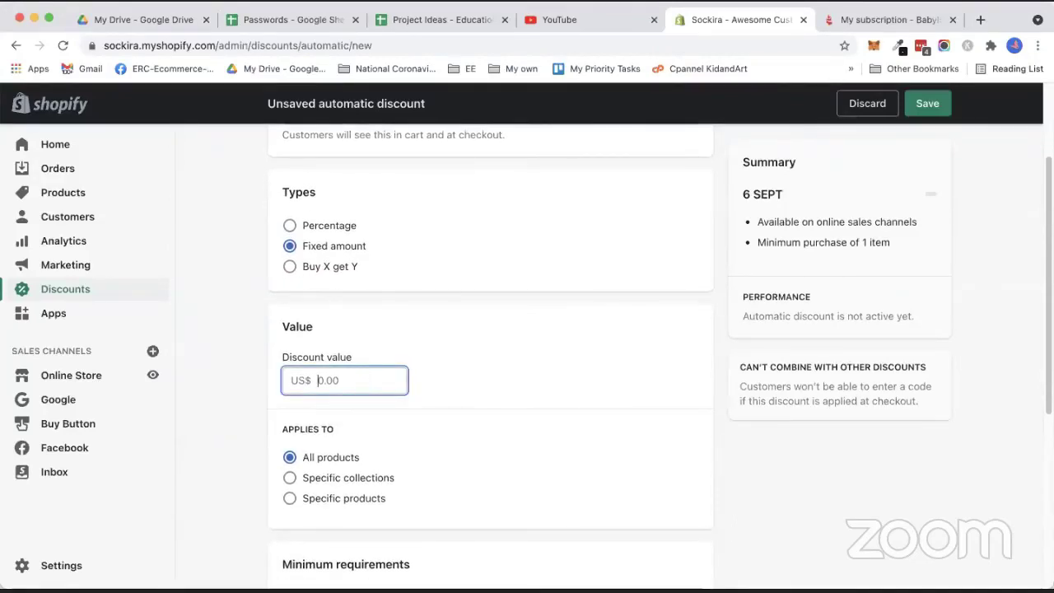
pyautogui.write('20')
pyautogui.click(233, 486)
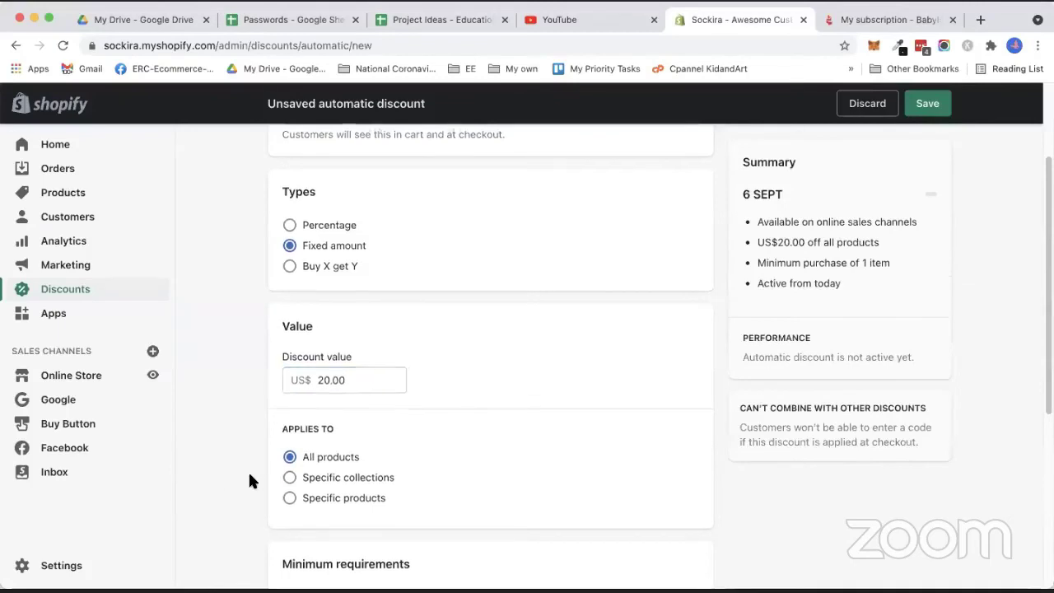
# Step: Check the minimum quantity field, then switch the discount type to Buy X get Y
pyautogui.scroll(-5, 251, 480)
pyautogui.click(359, 455)
pyautogui.click(346, 431)
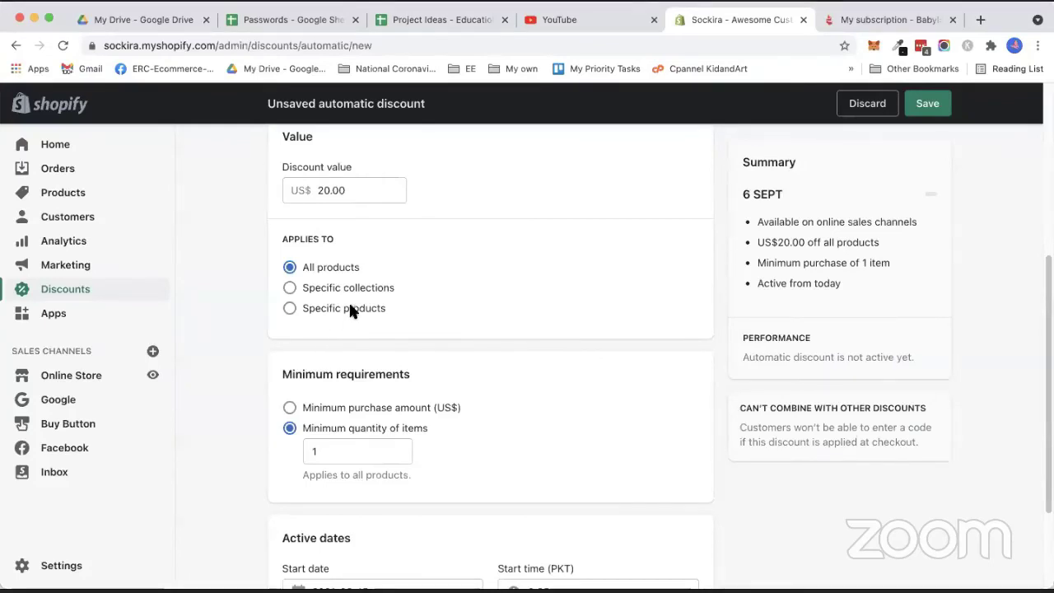
pyautogui.scroll(4, 292, 297)
pyautogui.click(303, 389)
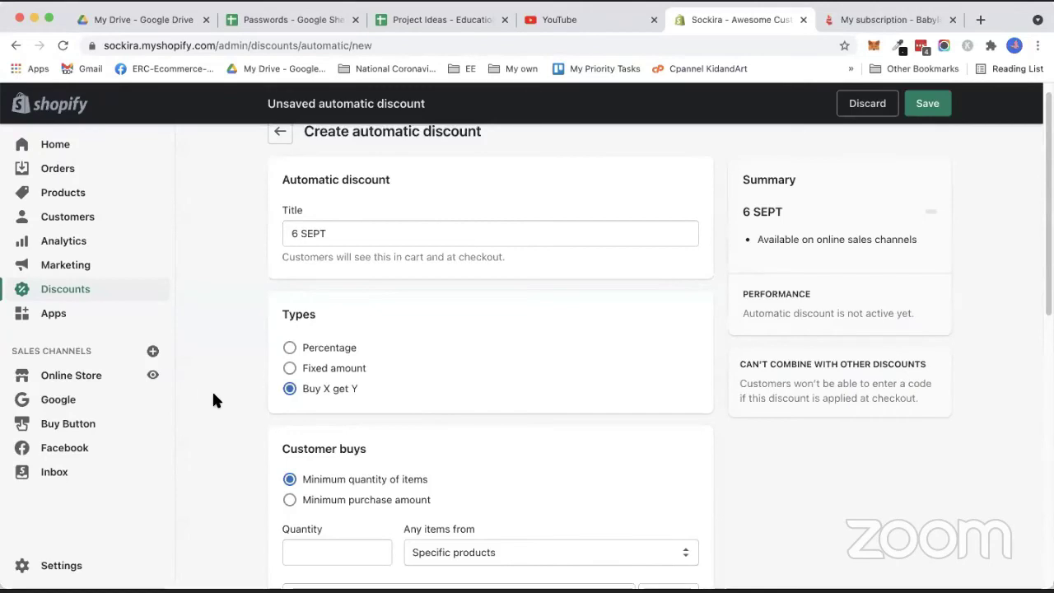
# Step: Set the Customer buys quantity to 1 item
pyautogui.scroll(-1, 243, 411)
pyautogui.scroll(-5, 245, 407)
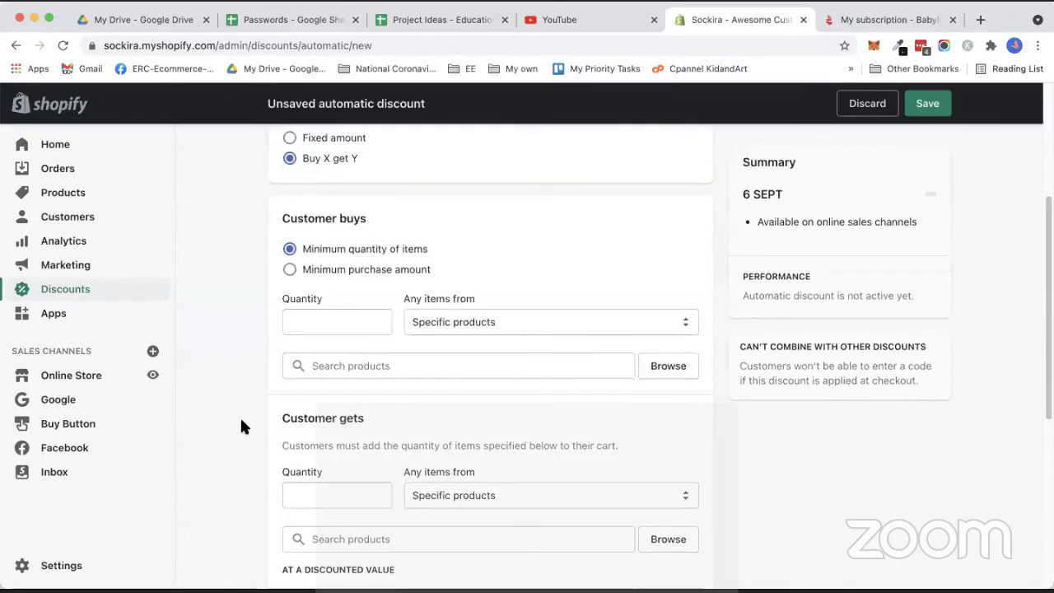
pyautogui.scroll(-1, 243, 425)
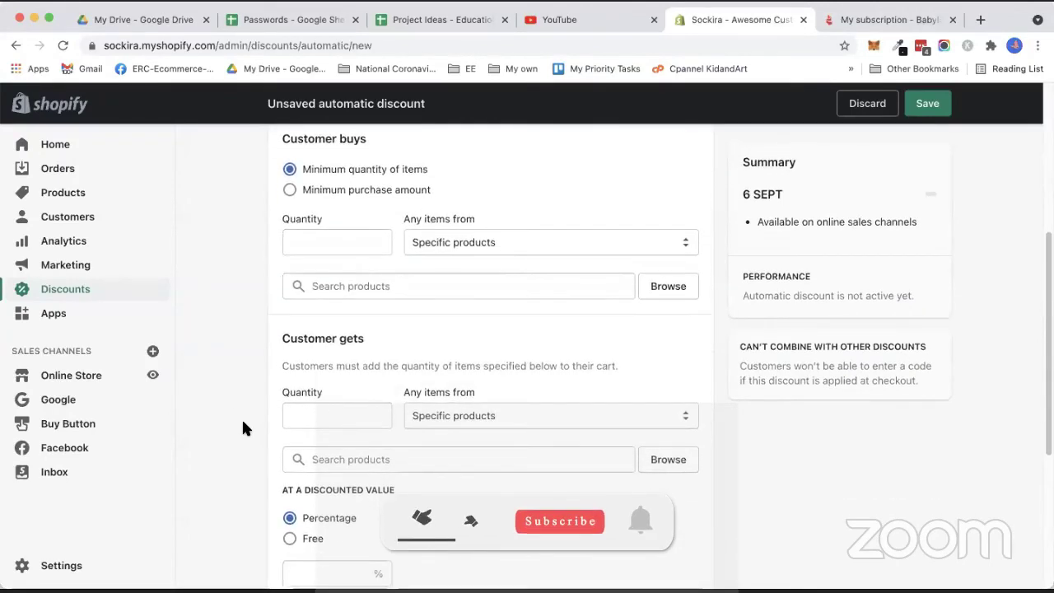
pyautogui.scroll(-1, 242, 428)
pyautogui.scroll(-2, 244, 436)
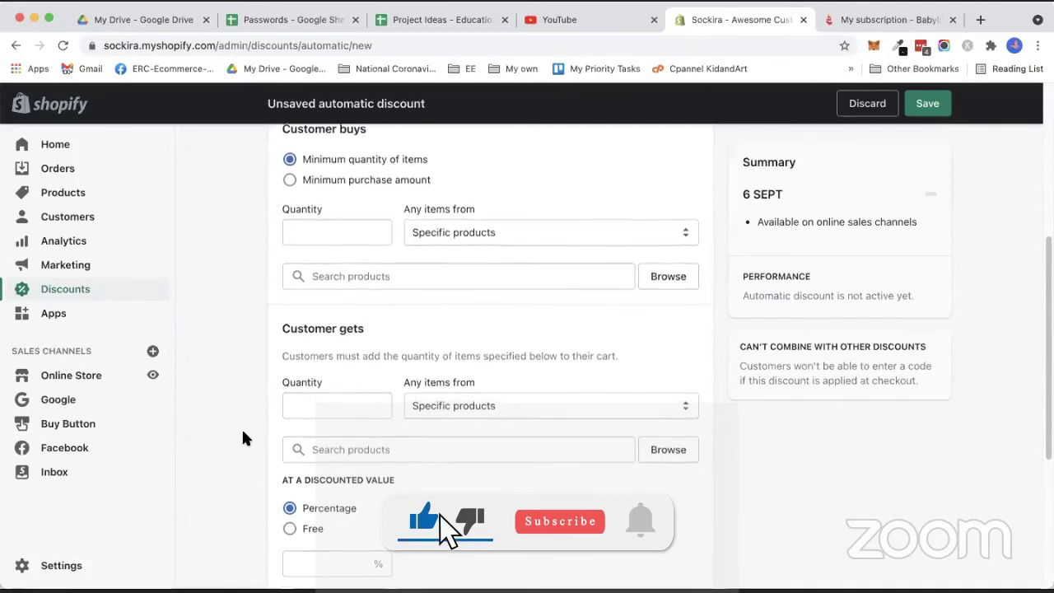
pyautogui.scroll(2, 241, 440)
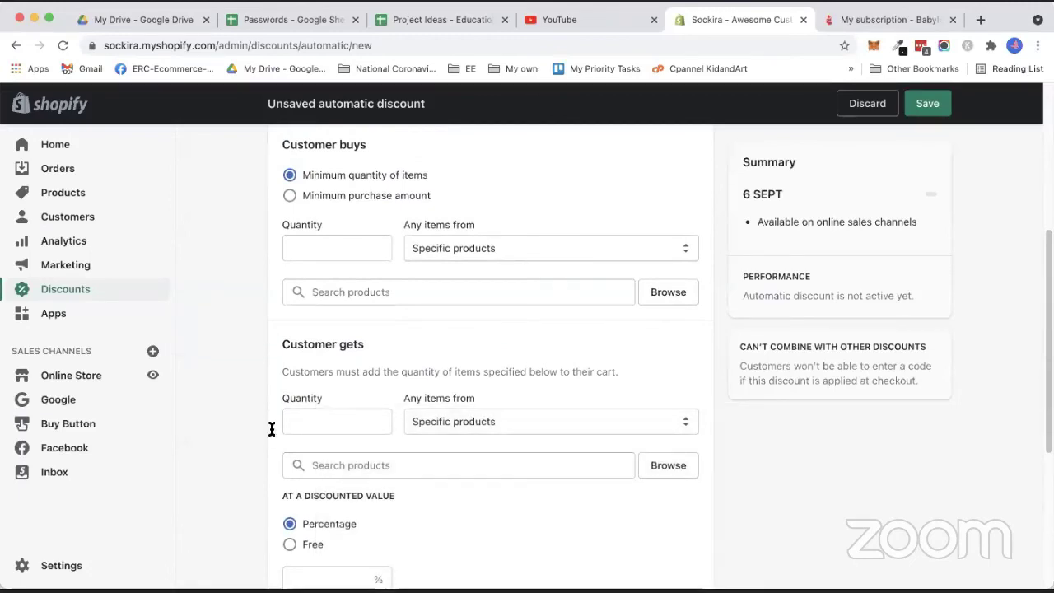
pyautogui.scroll(1, 318, 411)
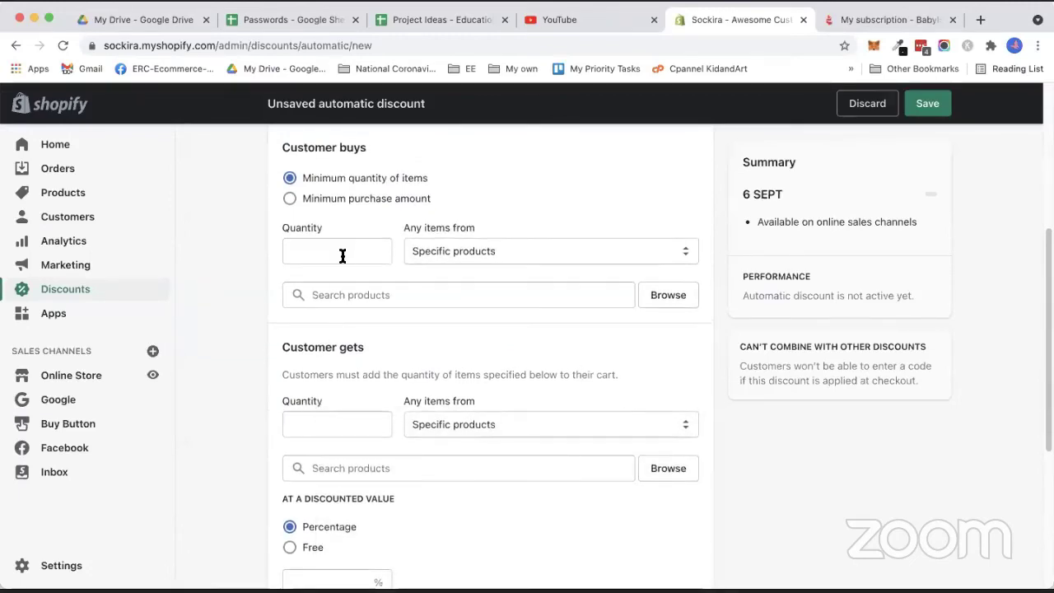
pyautogui.click(340, 252)
pyautogui.write('1')
# Step: Keep Specific products as the item source and make the customer get 1 item free
pyautogui.click(526, 252)
pyautogui.click(526, 251)
pyautogui.click(518, 256)
pyautogui.click(319, 426)
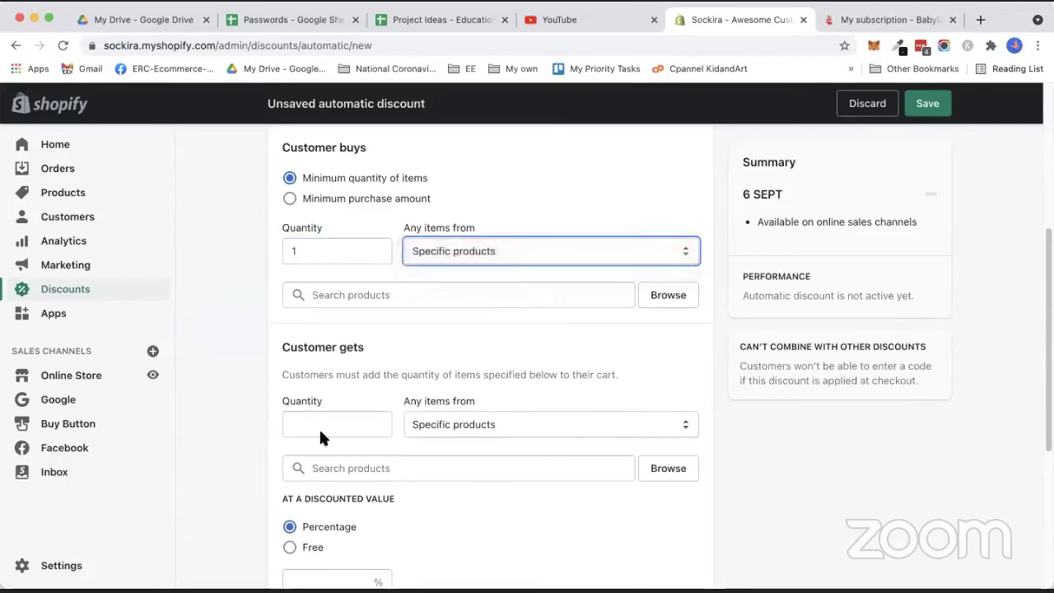
pyautogui.click(318, 425)
pyautogui.write('1')
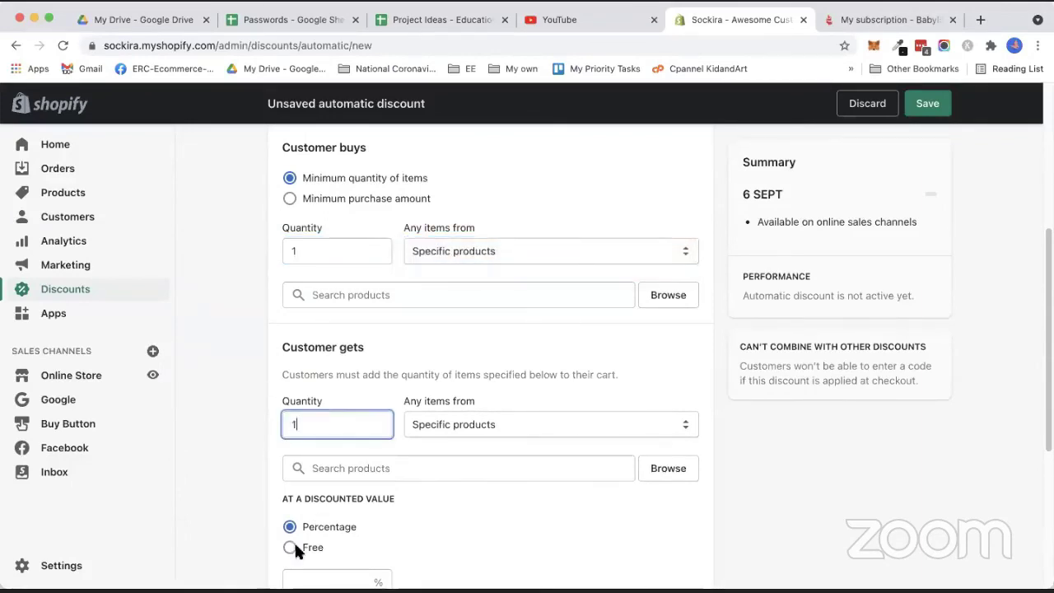
pyautogui.click(290, 548)
pyautogui.scroll(-1, 433, 420)
pyautogui.scroll(-2, 434, 420)
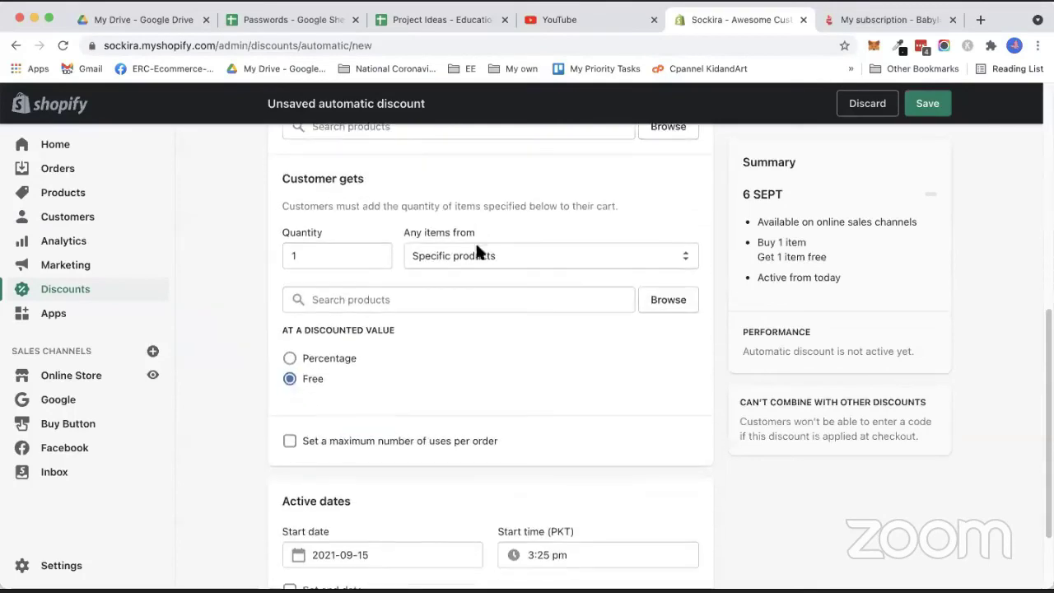
pyautogui.scroll(-1, 424, 395)
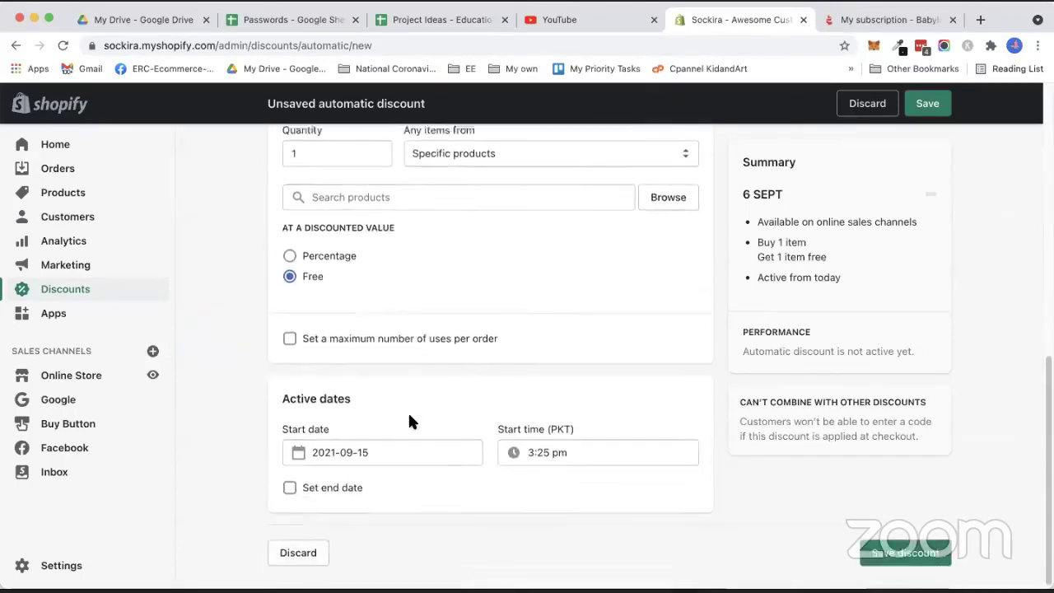
pyautogui.scroll(10, 468, 483)
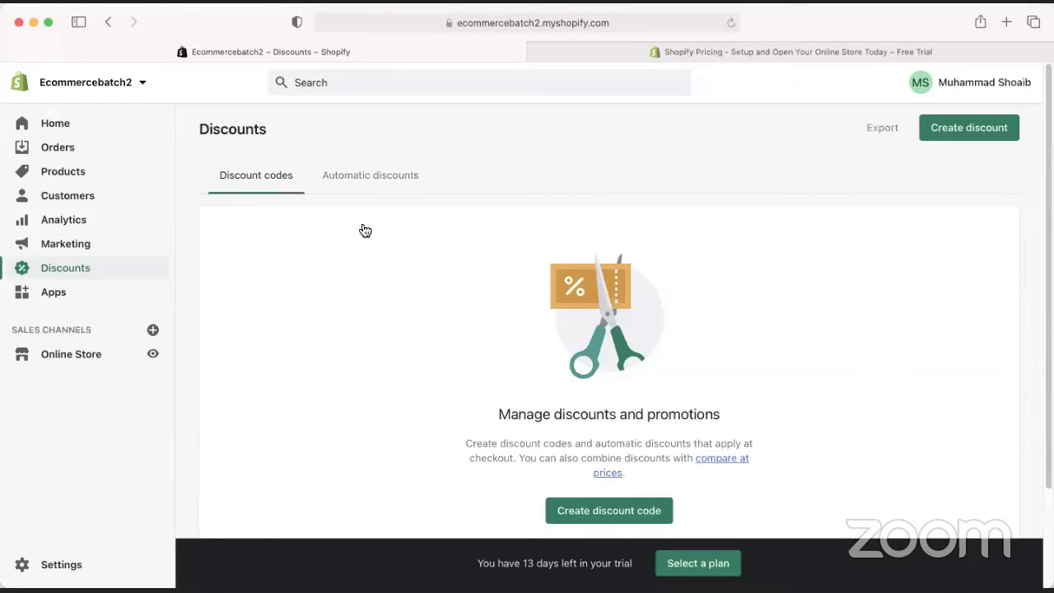
# Step: Open the other store's Orders page from the admin sidebar
pyautogui.click(97, 153)
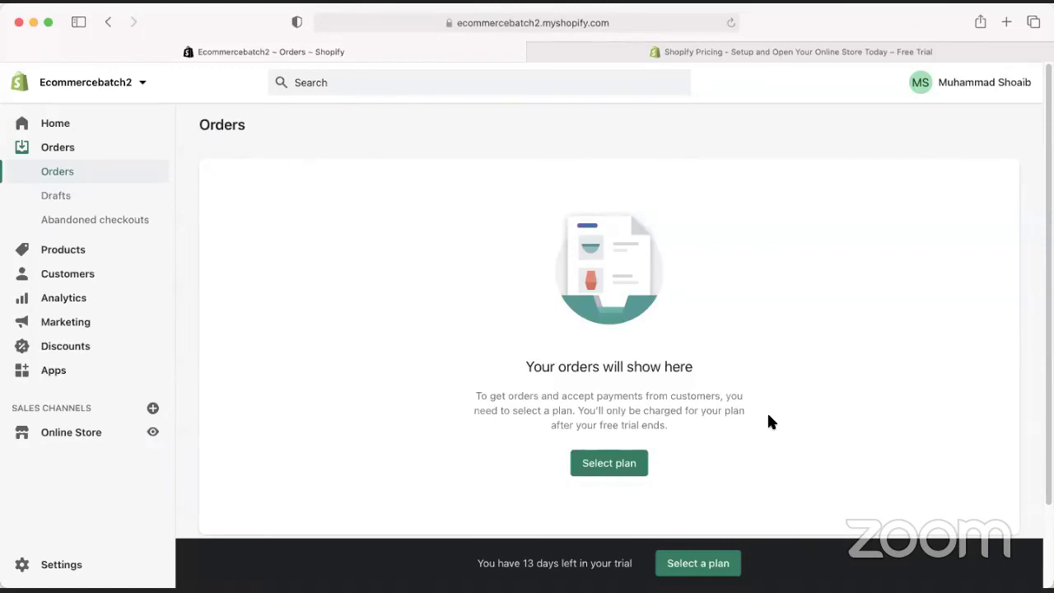
# Step: Switch from the empty Orders page to the Products page, which shows no products yet
pyautogui.click(38, 249)
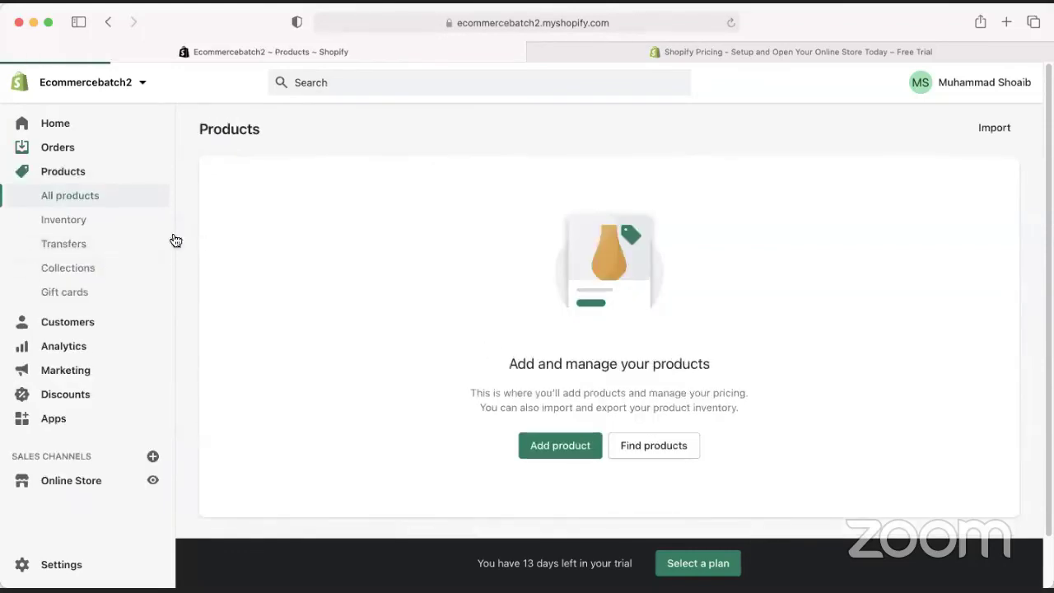